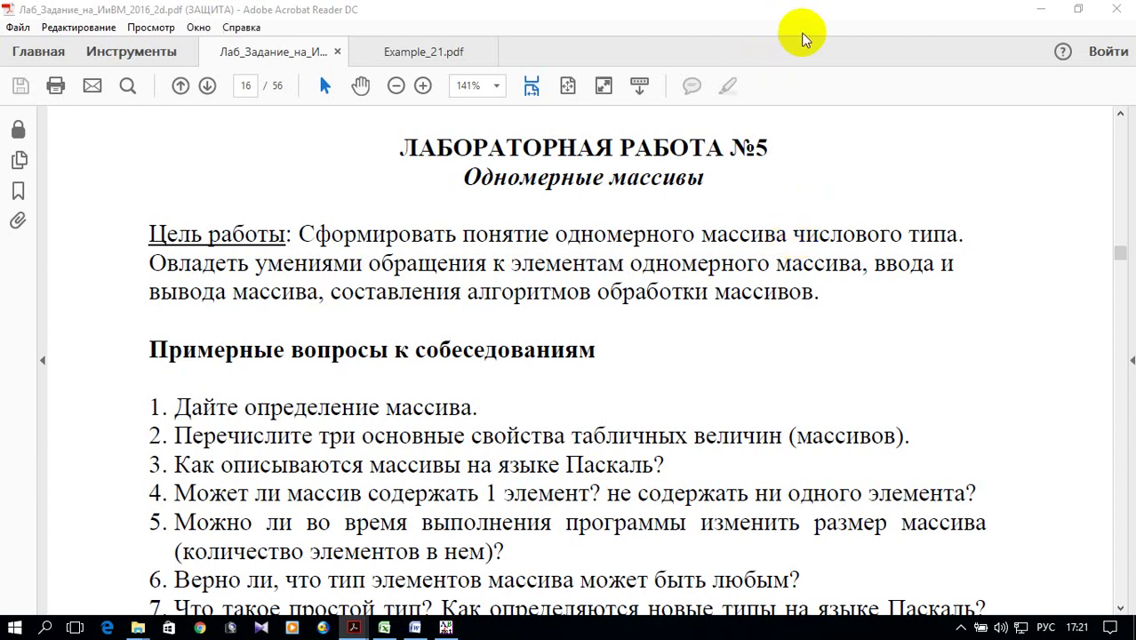
# Show the Example_21.pdf slide about copying multiples of 5 from array A(15) into B.
pyautogui.click(400, 52)
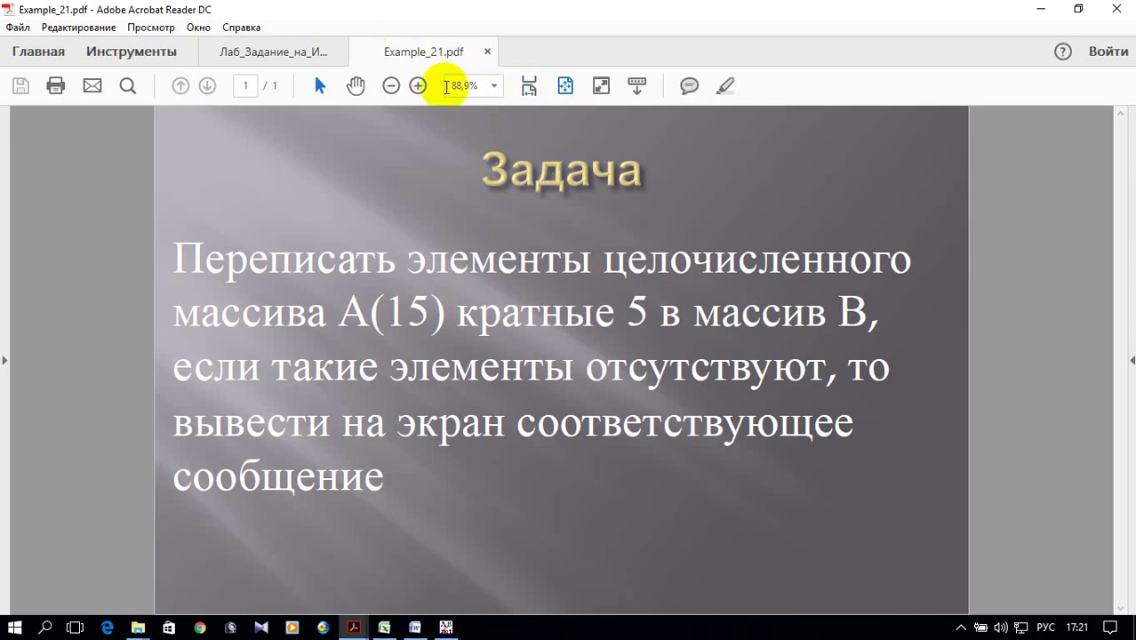
# Switch to English layout and write the header 'Program Primer_21;'.
pyautogui.click(446, 628)
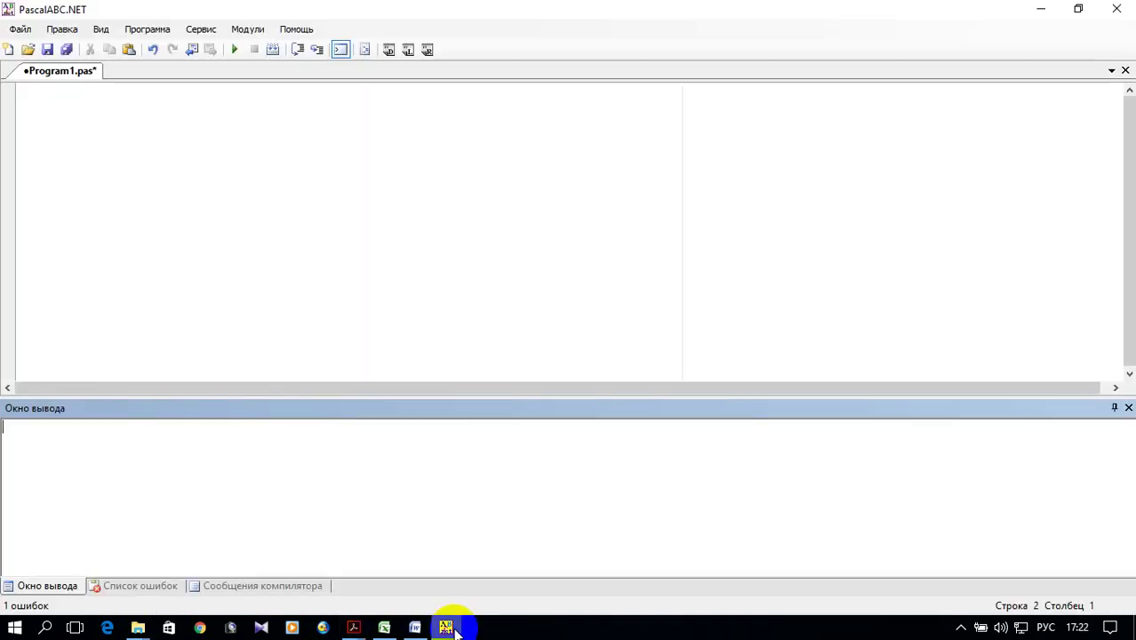
pyautogui.click(164, 112)
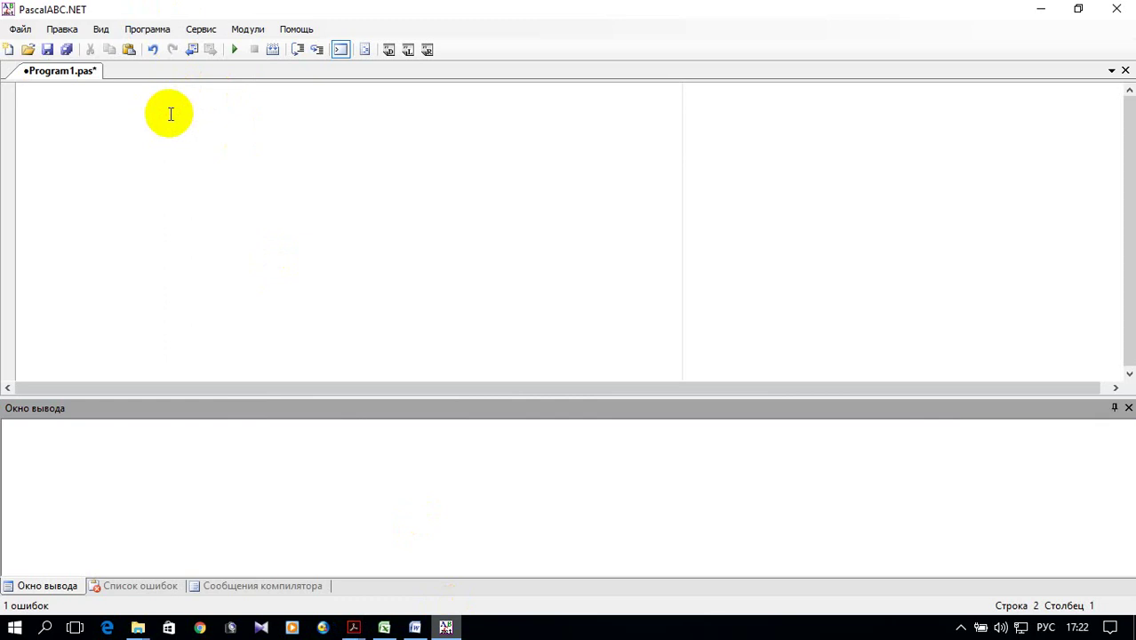
pyautogui.press('Up')
pyautogui.write('Зкщ')
pyautogui.press('BackSpace')
pyautogui.press('BackSpace')
pyautogui.press('BackSpace')
pyautogui.hotkey('alt', 'shift')
pyautogui.write('Program ')
pyautogui.write('Primer ')
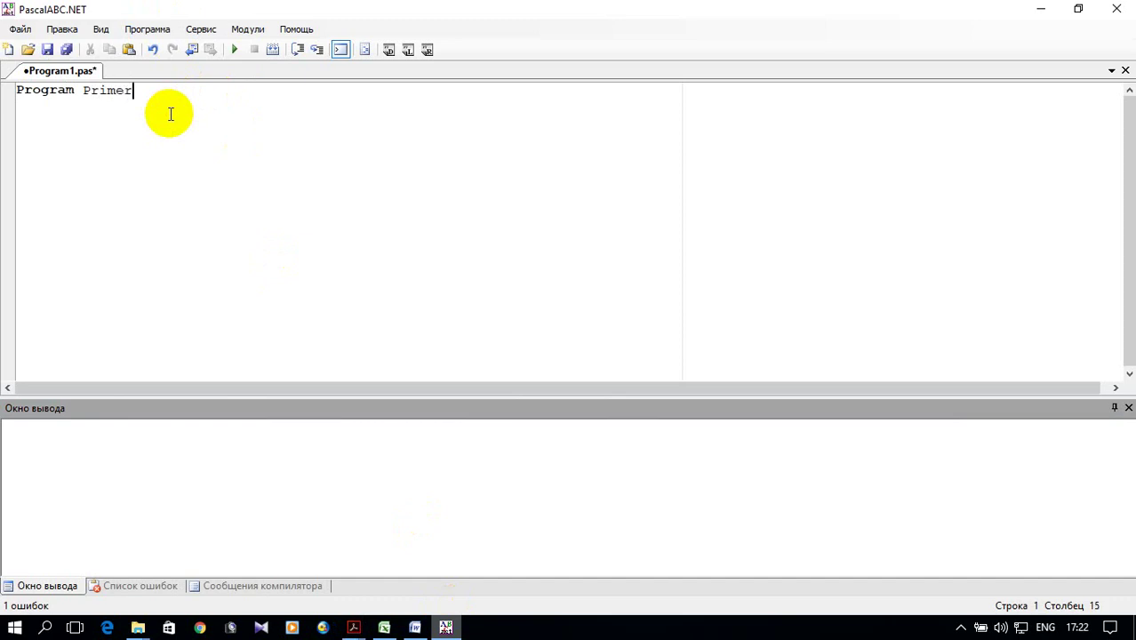
pyautogui.write('2')
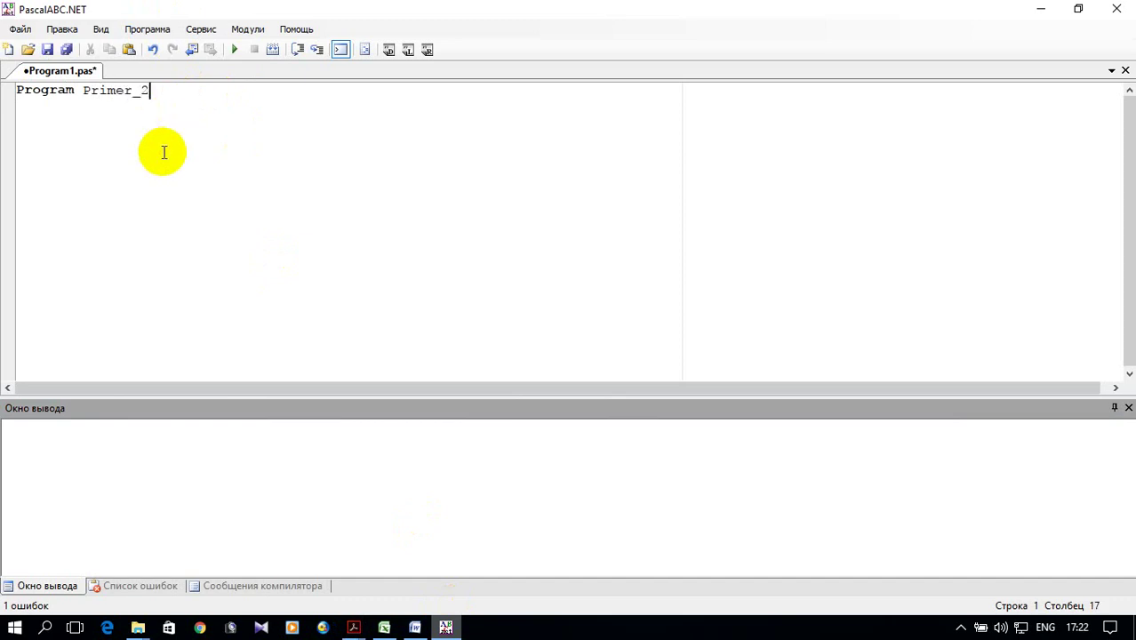
pyautogui.moveTo(354, 628)
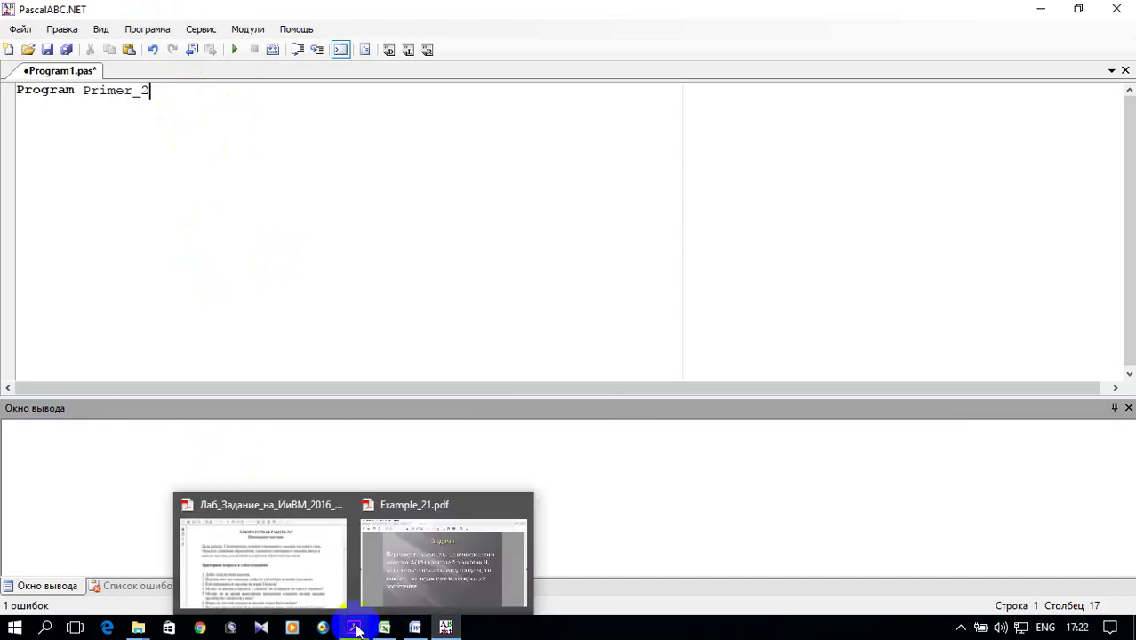
pyautogui.write('1;')
pyautogui.press('Return')
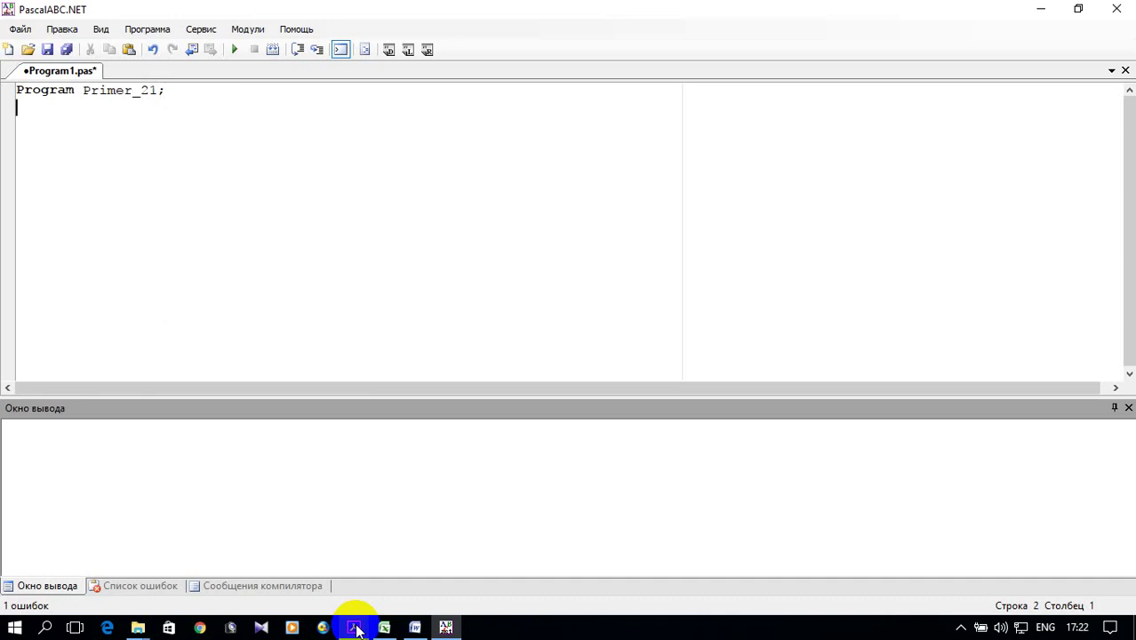
# Declare the constant 'const n=15;' on the next line.
pyautogui.write('const')
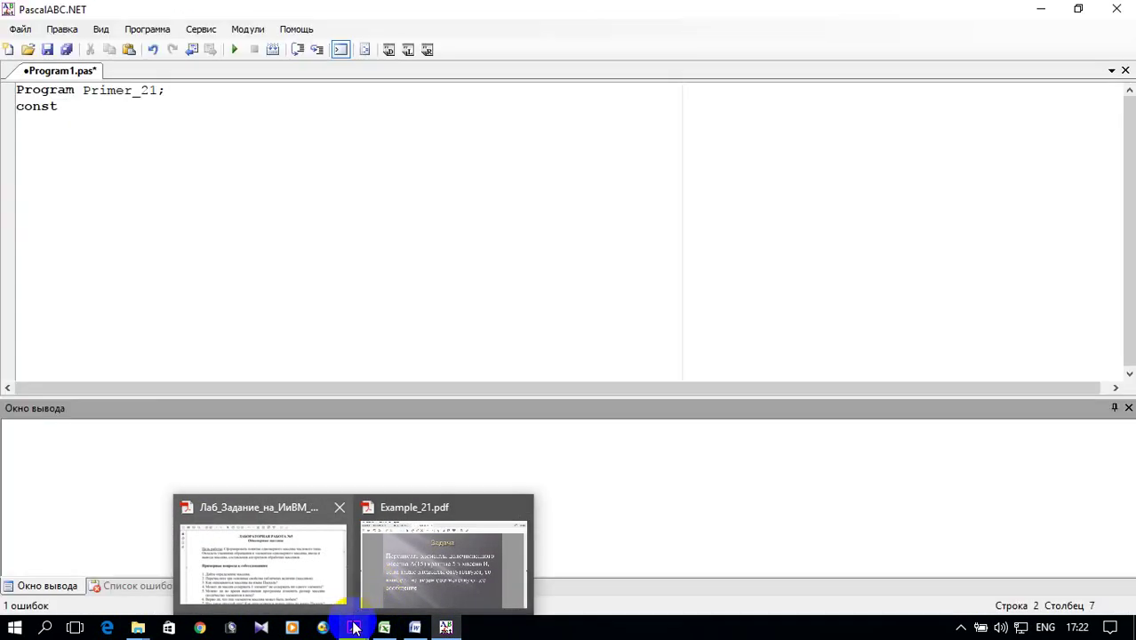
pyautogui.write('n')
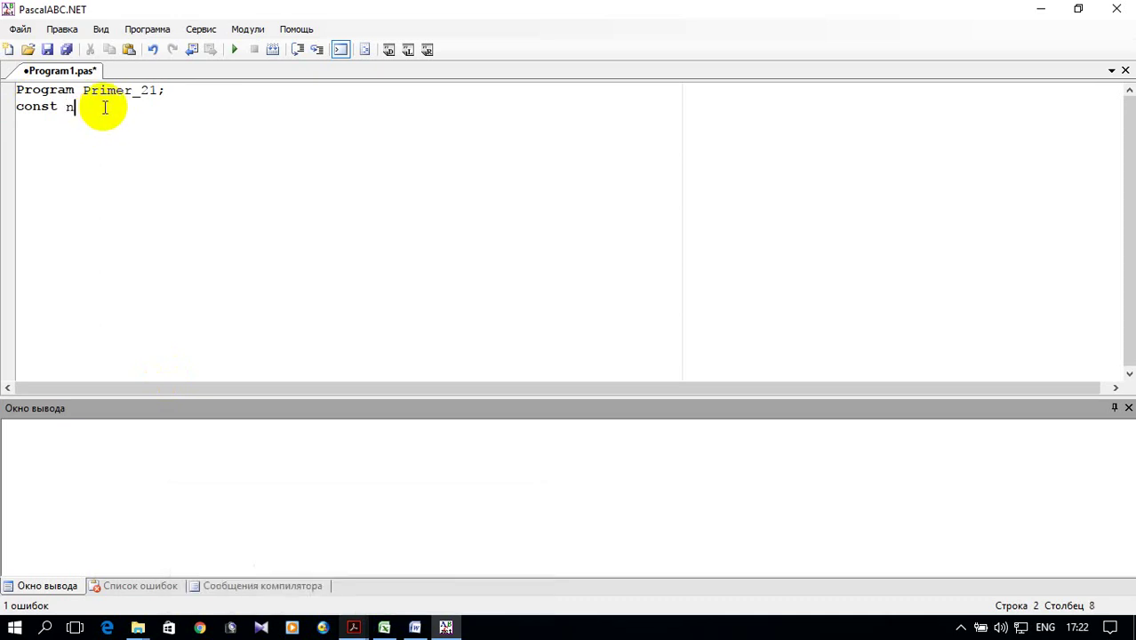
pyautogui.write('=10')
pyautogui.press('BackSpace')
pyautogui.write('5')
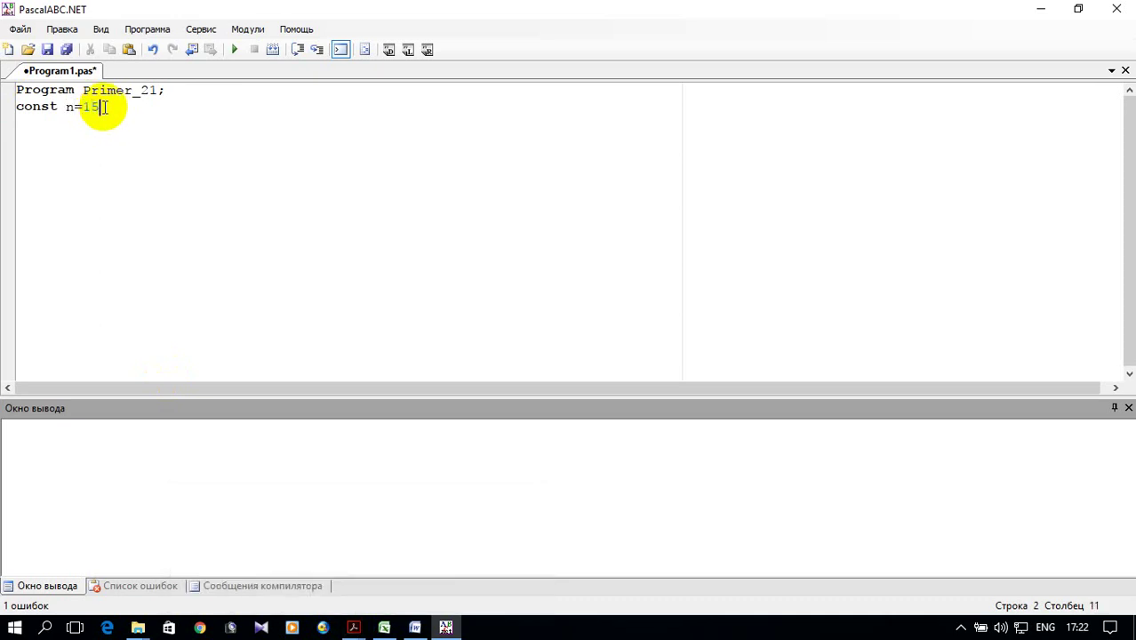
pyautogui.write(';')
pyautogui.press('Return')
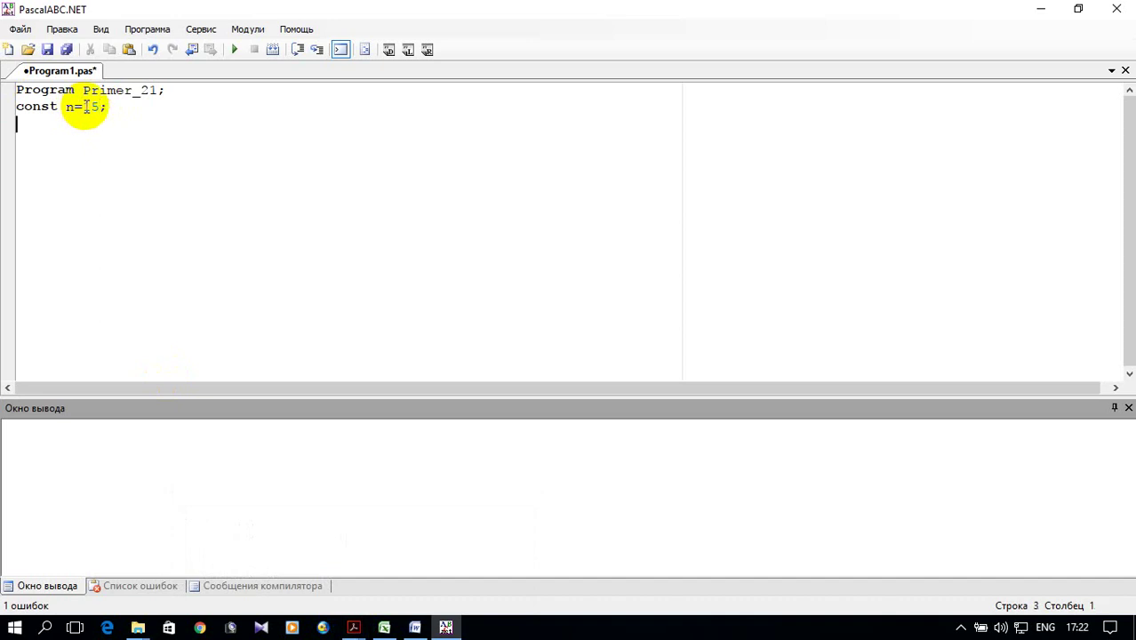
# Declare 'var a,b:array[1..n]of integer;' and 'i,j:integer;'.
pyautogui.write('var ')
pyautogui.write('a')
pyautogui.write(',b:')
pyautogui.write('arra')
pyautogui.write('y')
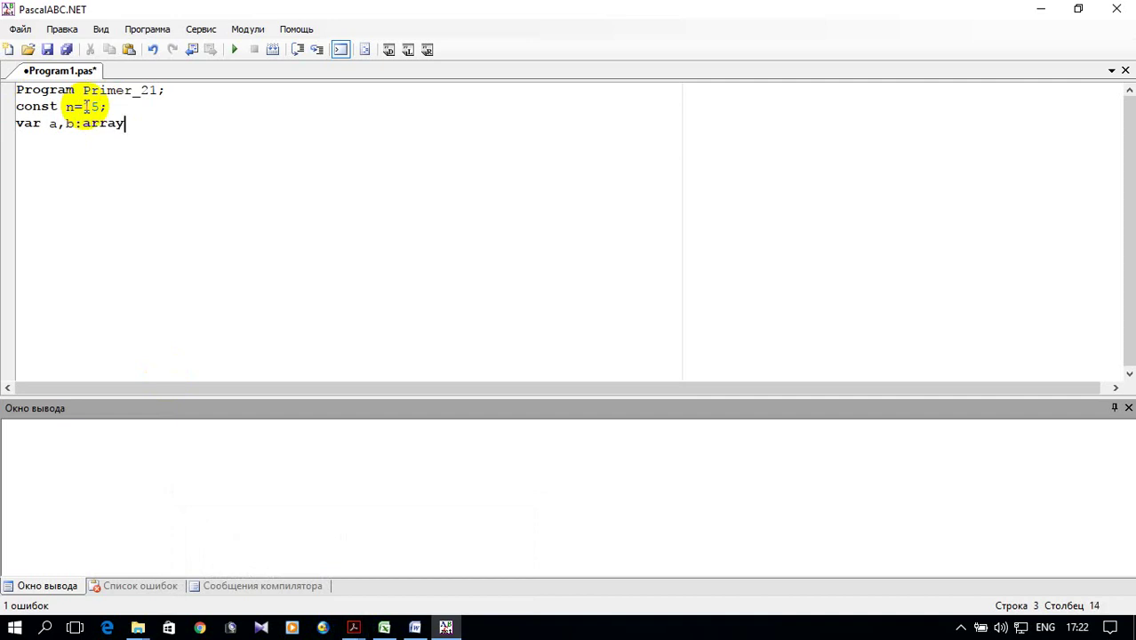
pyautogui.write('[1..')
pyautogui.write('n')
pyautogui.write(']')
pyautogui.write('of ')
pyautogui.write('integer')
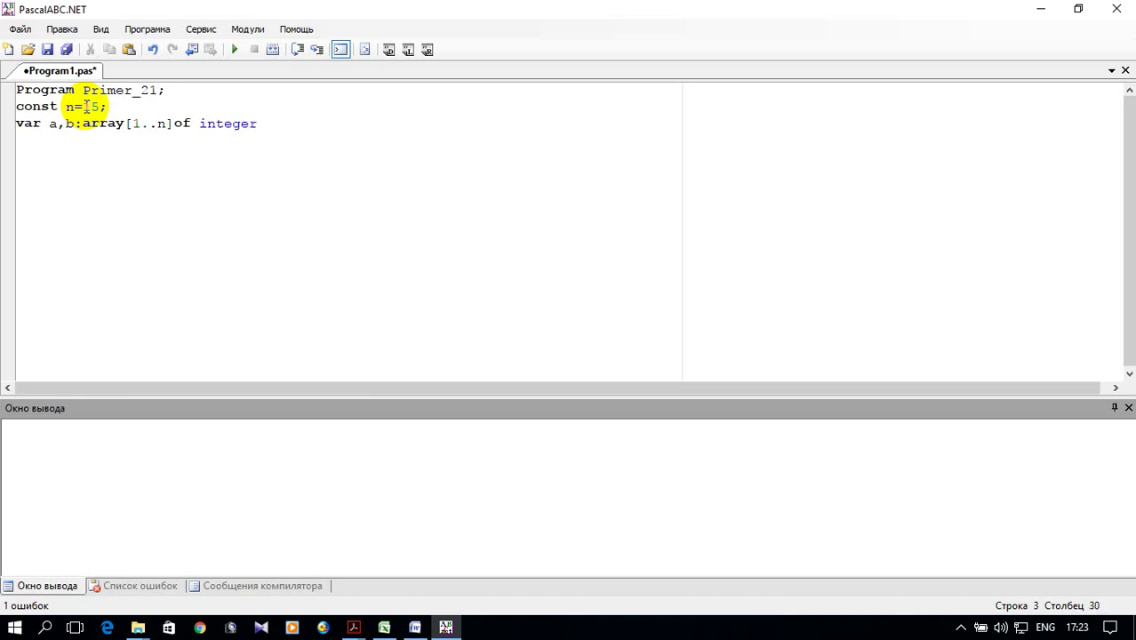
pyautogui.write(';')
pyautogui.press('Return')
pyautogui.write('i,j')
pyautogui.write(':')
pyautogui.write('integer')
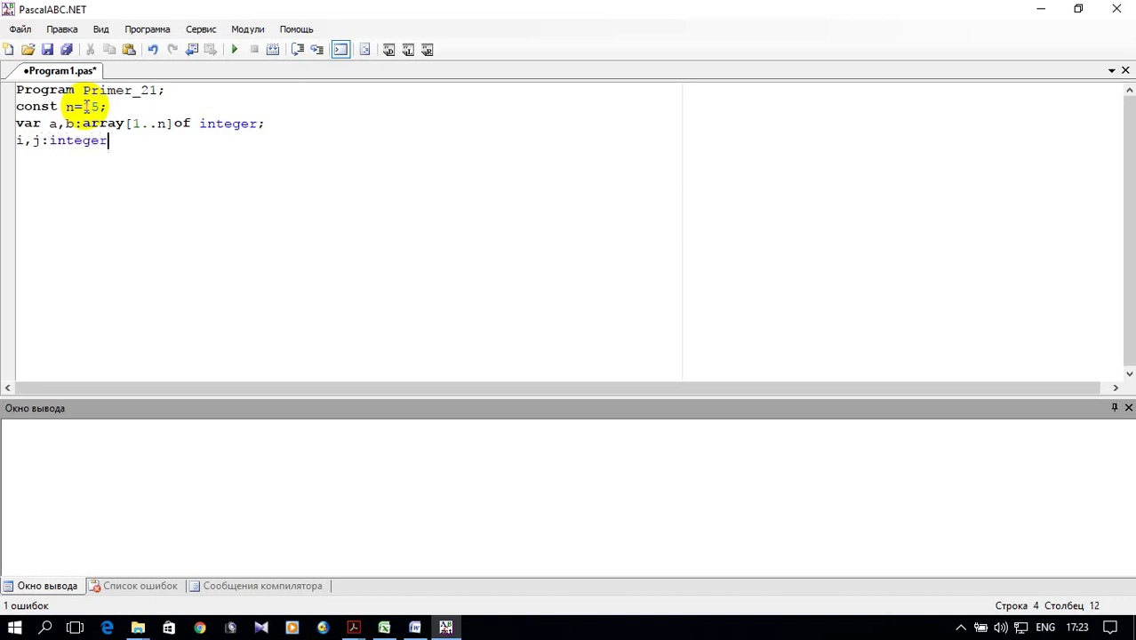
pyautogui.write(';')
pyautogui.press('Return')
# Add an empty 'begin' … 'end.' main block.
pyautogui.write('begin')
pyautogui.press('Return')
pyautogui.write('end.')
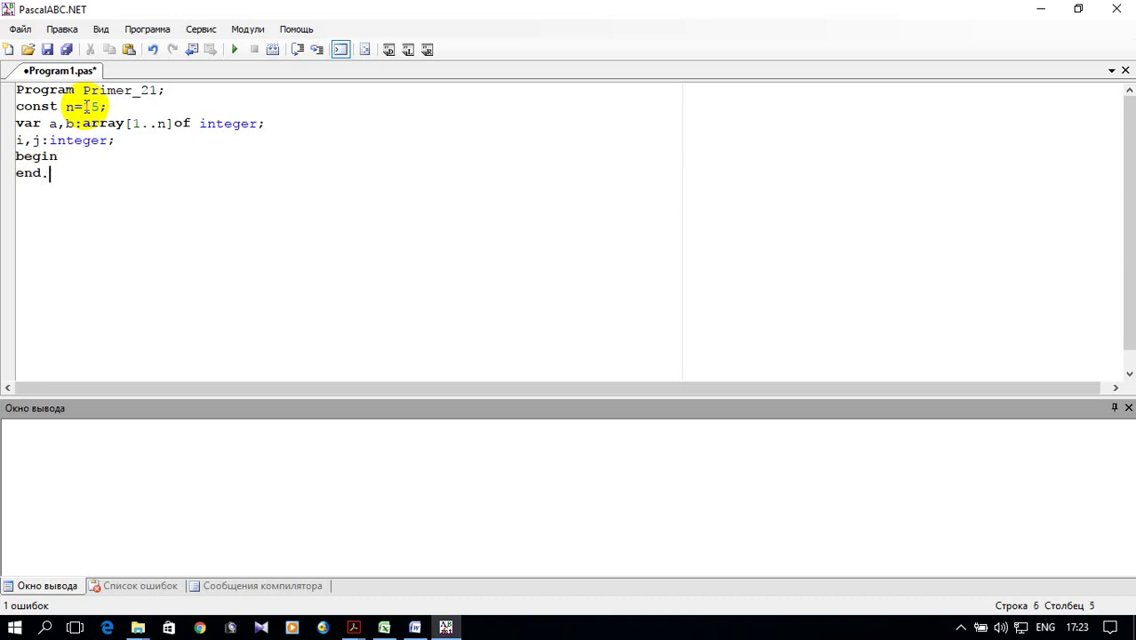
# Write 'for i:=1 to n do begin a[i]:=random(n*n); write(a[i]) end;writeln;'.
pyautogui.click(83, 152)
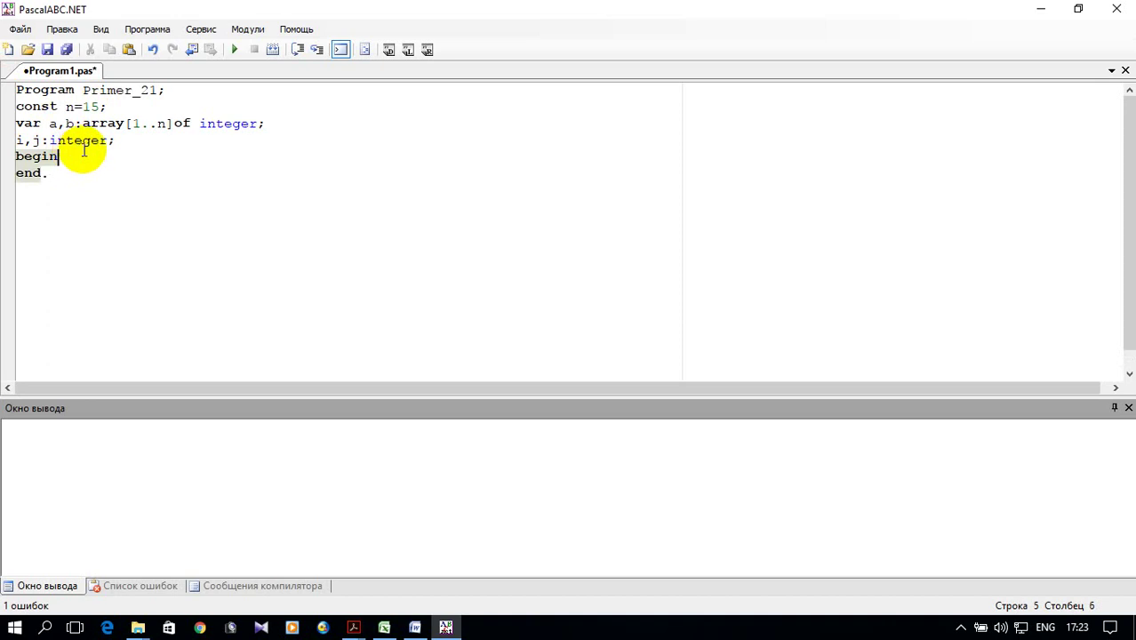
pyautogui.press('Return')
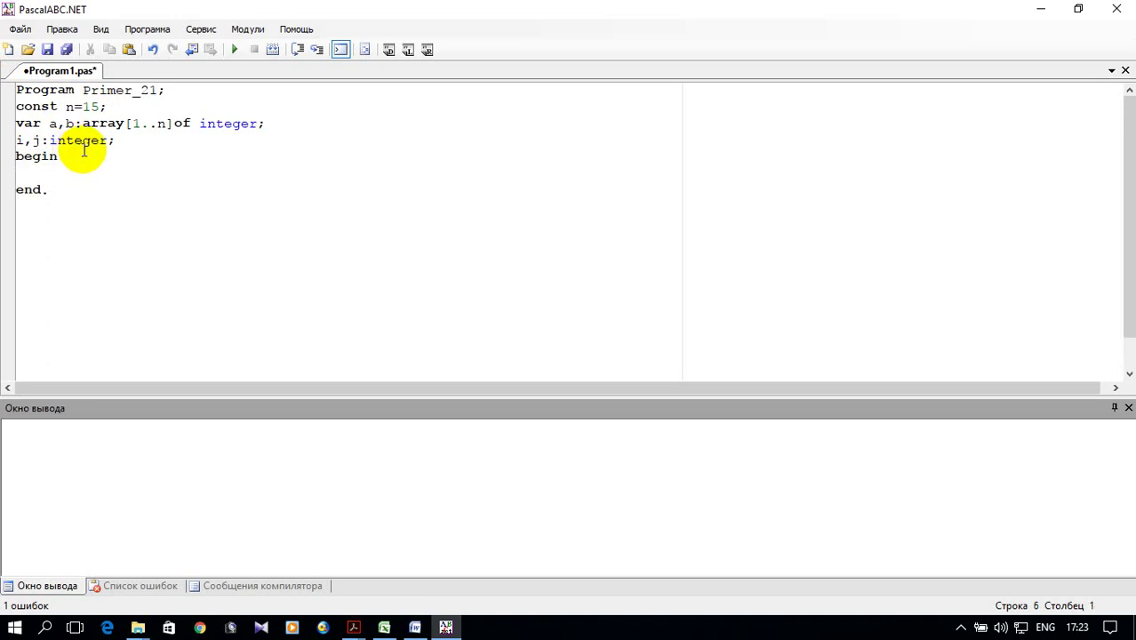
pyautogui.write('for')
pyautogui.write(' i:=1')
pyautogui.write(' to ')
pyautogui.write('n do')
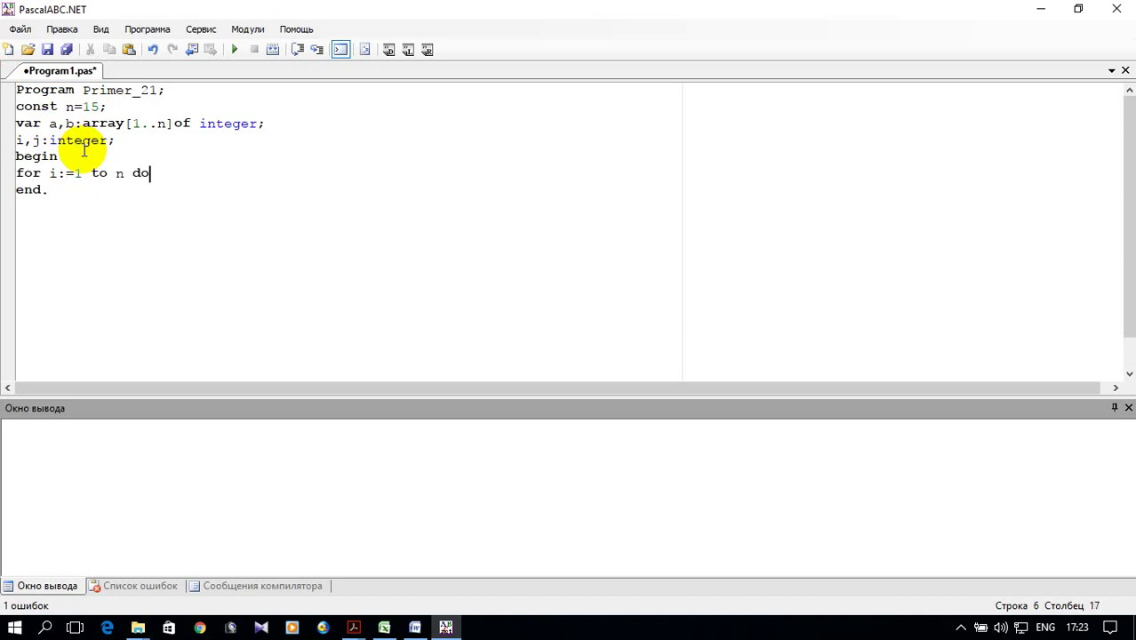
pyautogui.press('Return')
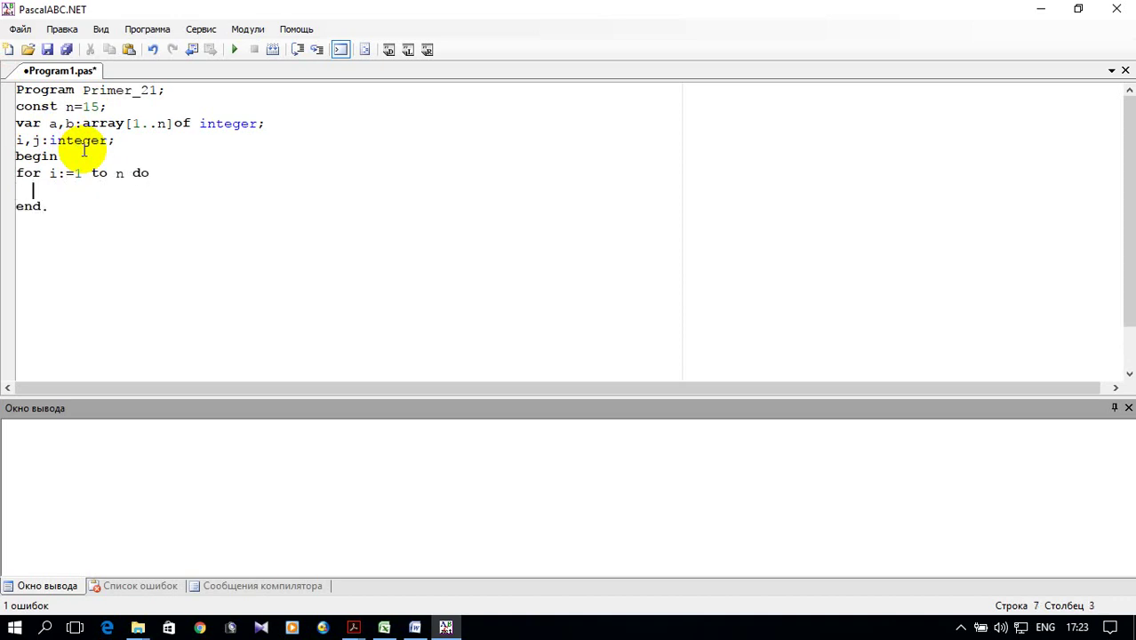
pyautogui.write('begin')
pyautogui.press('Return')
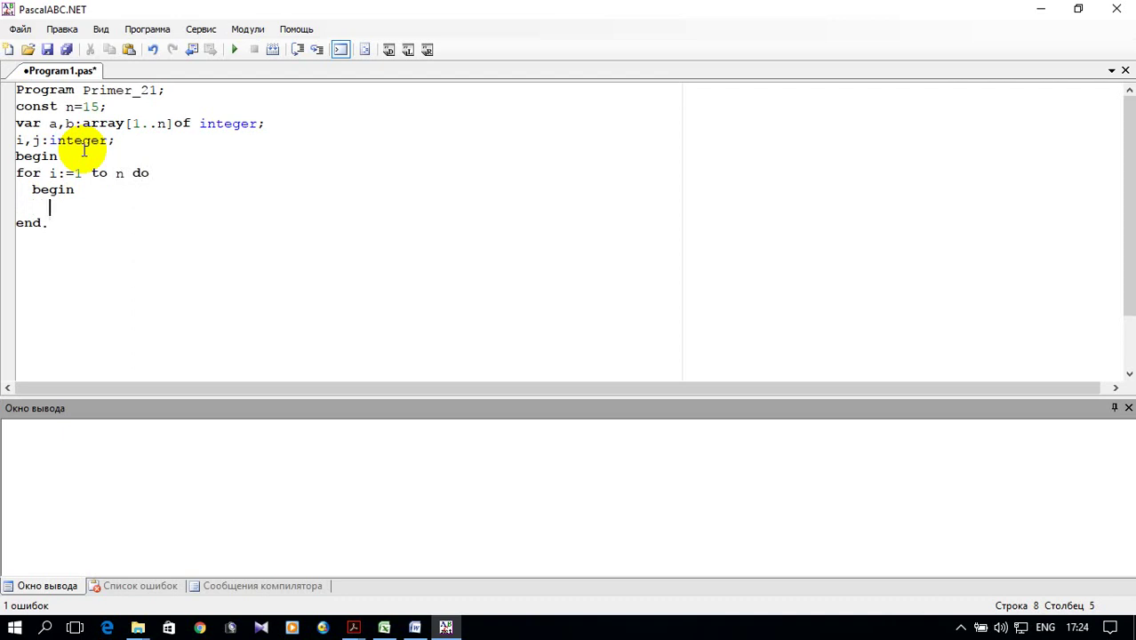
pyautogui.write('a[')
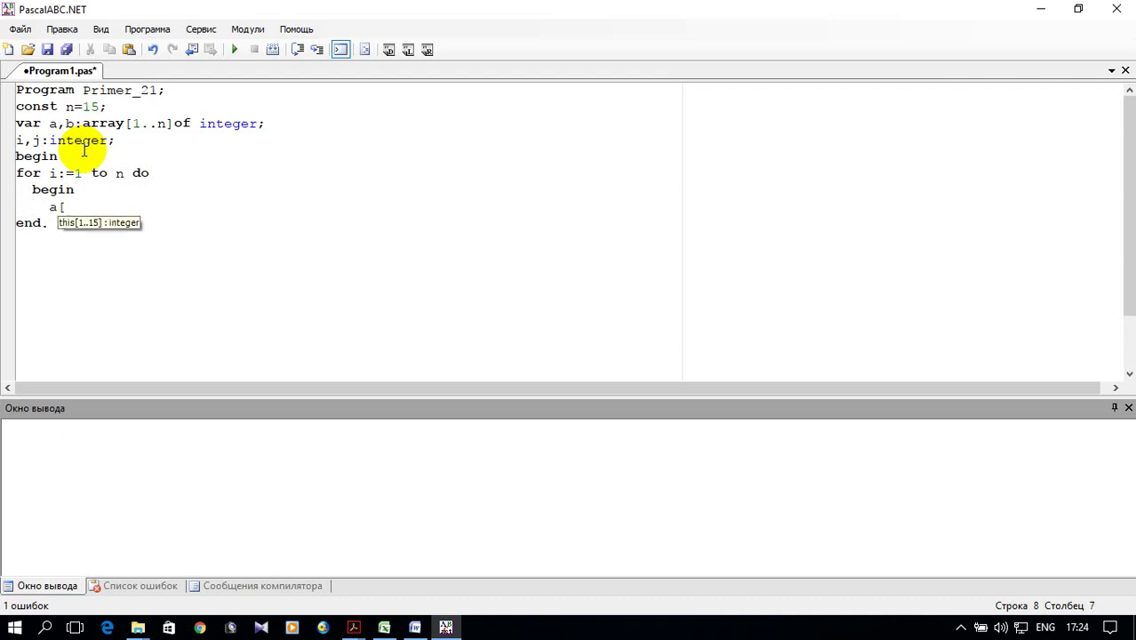
pyautogui.write('i')
pyautogui.write(']:=random')
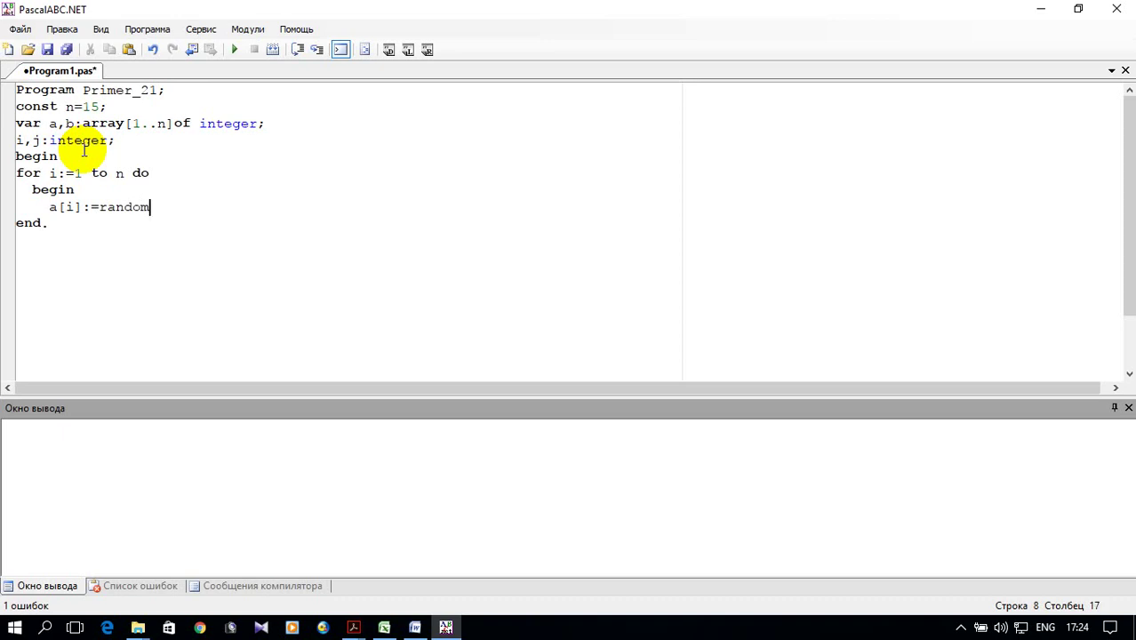
pyautogui.write('(n')
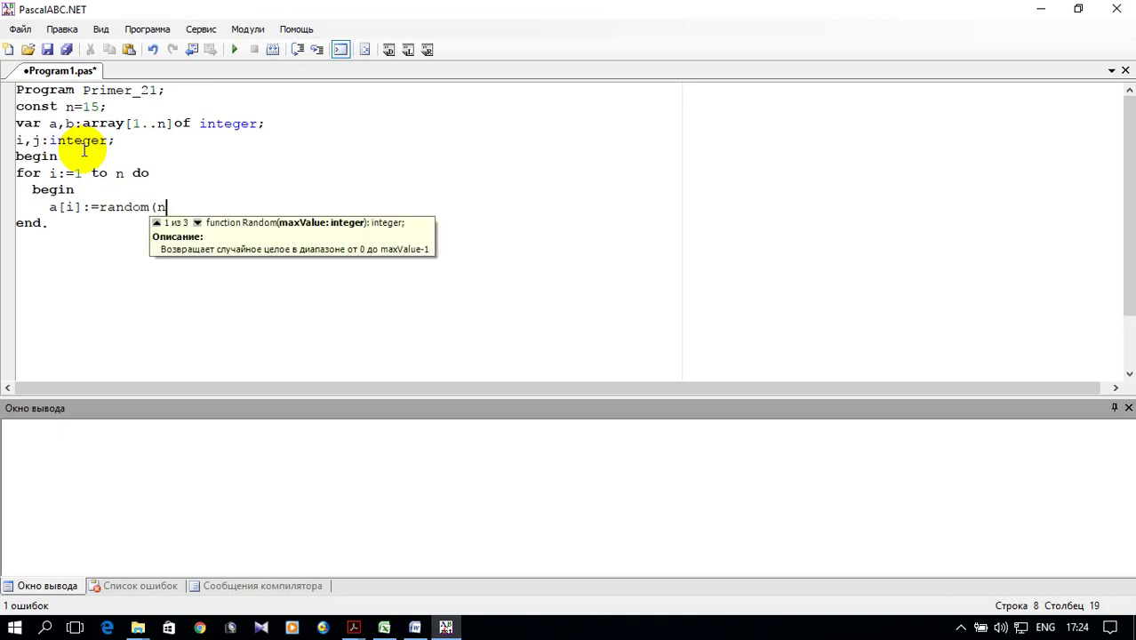
pyautogui.write('*n')
pyautogui.write(');')
pyautogui.press('Return')
pyautogui.write('write')
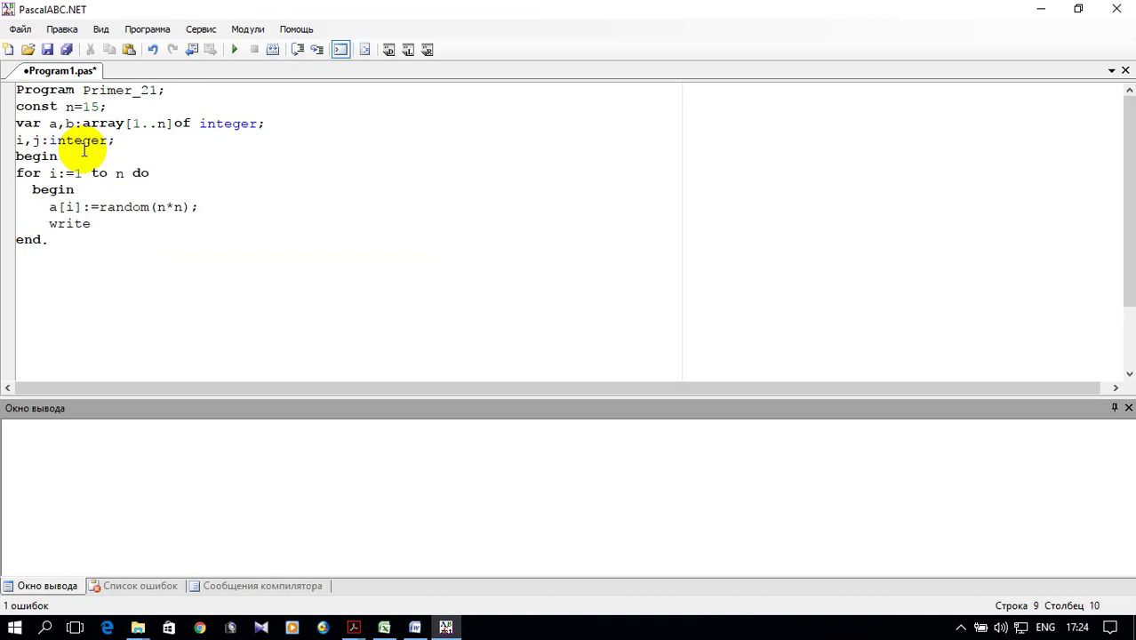
pyautogui.write('(')
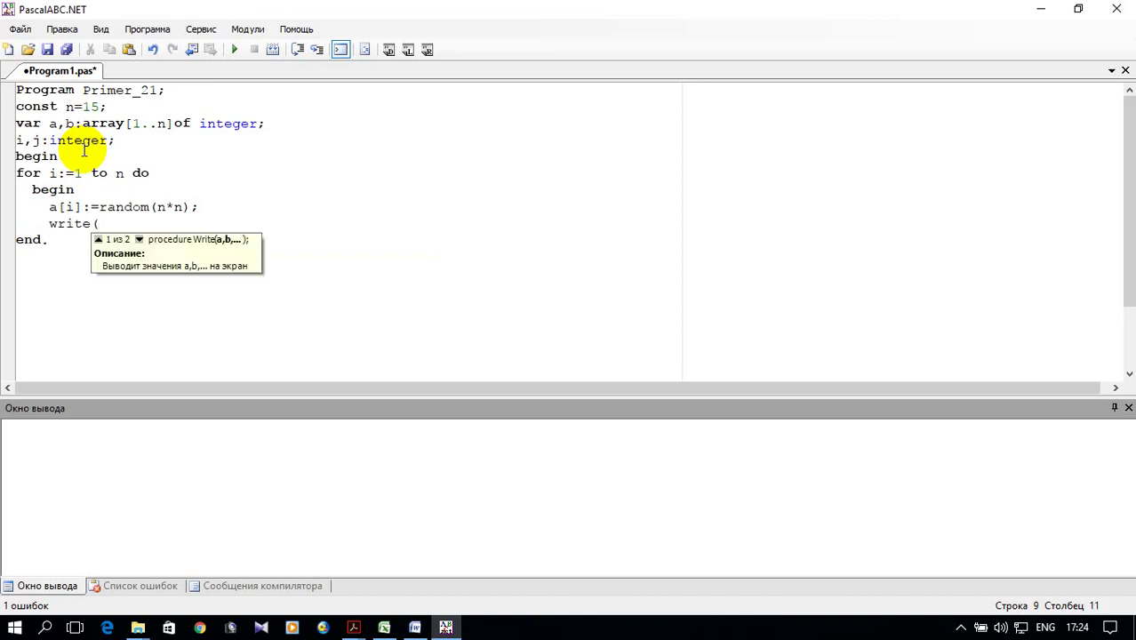
pyautogui.write('a[')
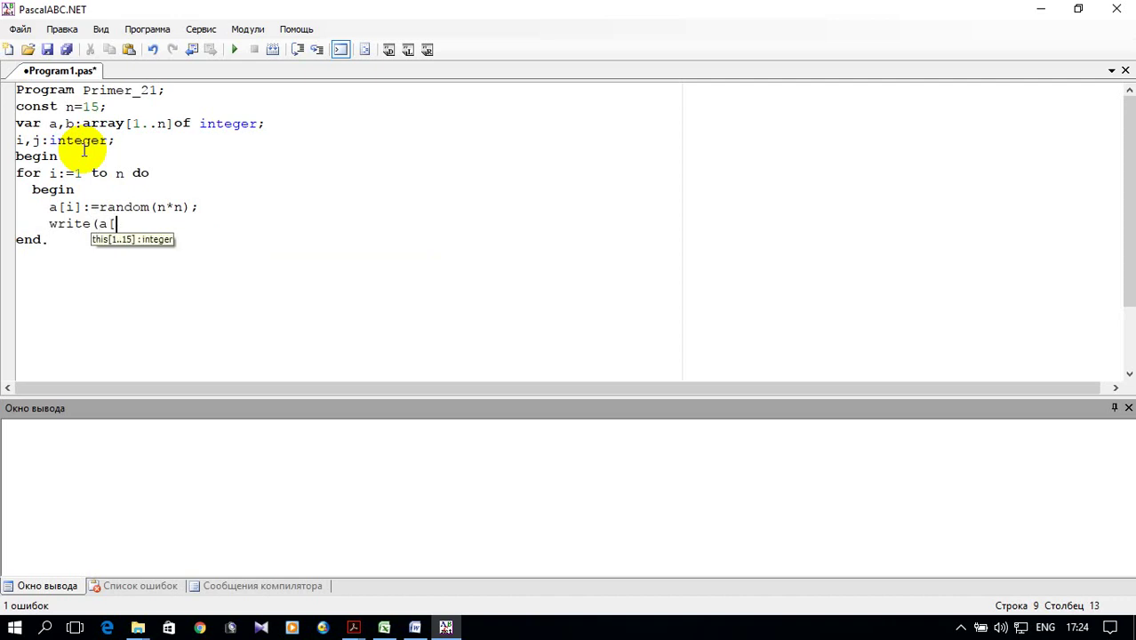
pyautogui.write('i')
pyautogui.write(']')
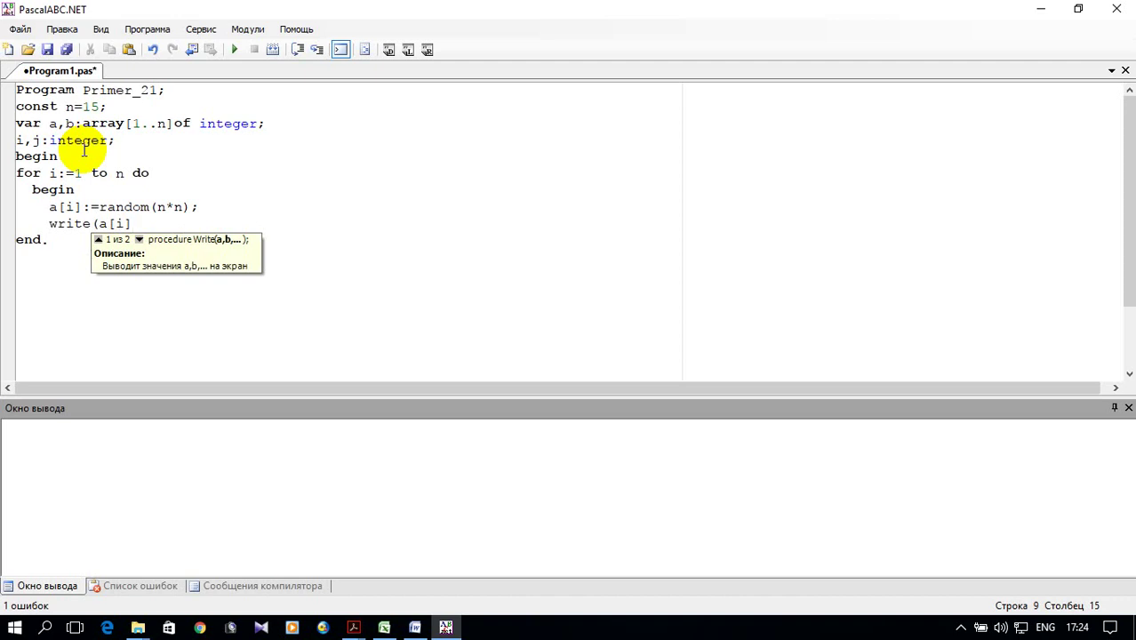
pyautogui.write(')')
pyautogui.press('Return')
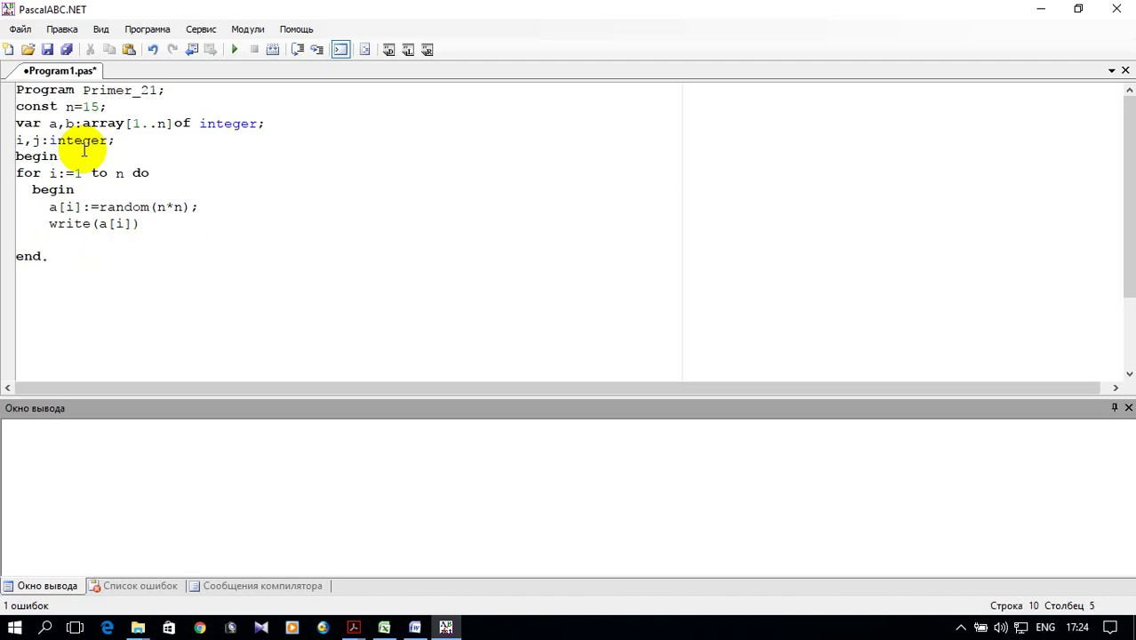
pyautogui.press('BackSpace')
pyautogui.write('e')
pyautogui.write('nd')
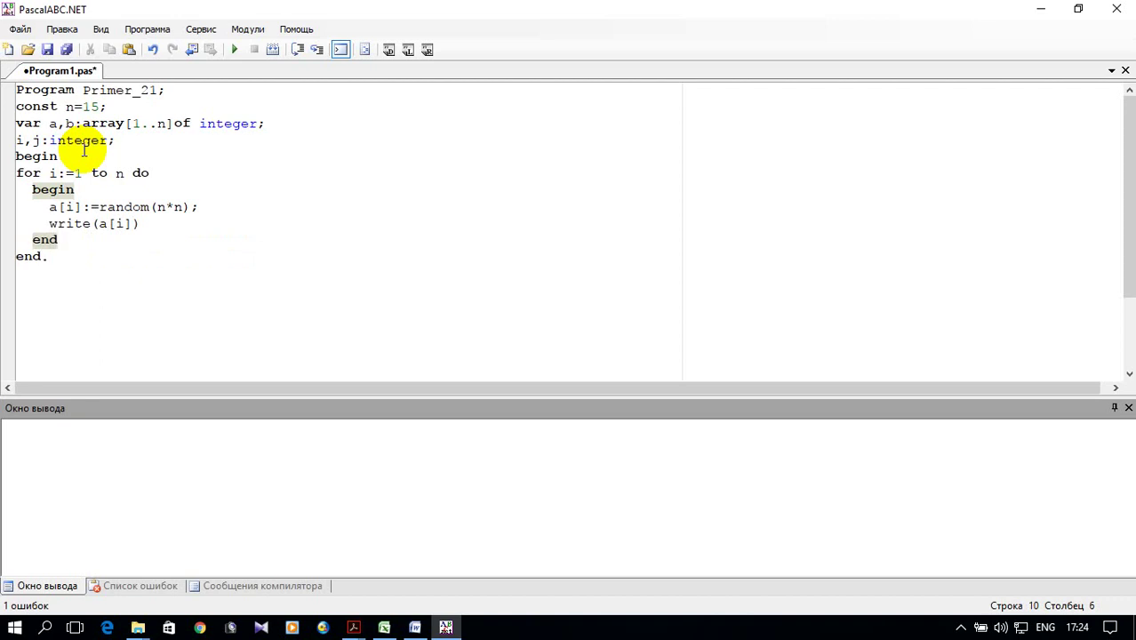
pyautogui.write(';')
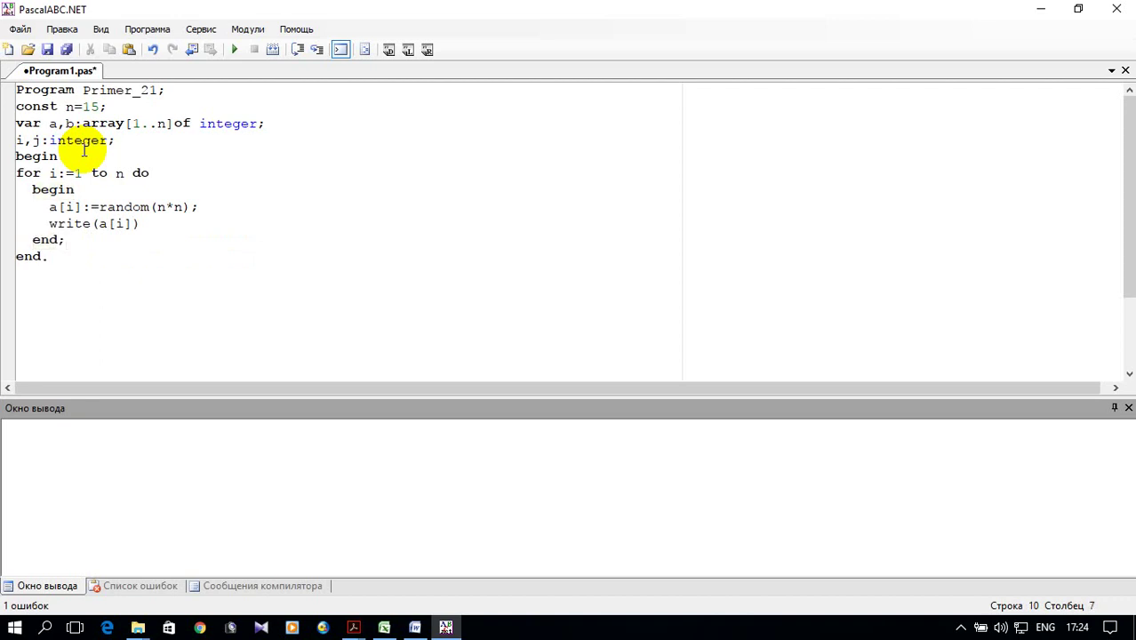
pyautogui.write('writeln;')
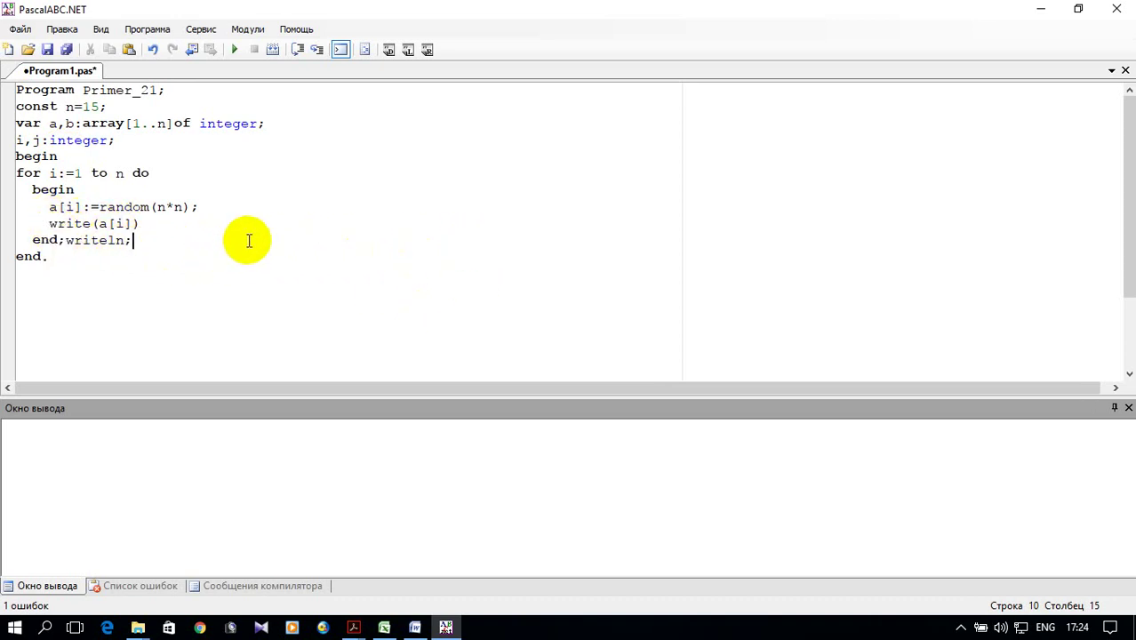
# Add 'j:=0;' followed by a copy of the 'for i:=1 to n do' header.
pyautogui.press('Return')
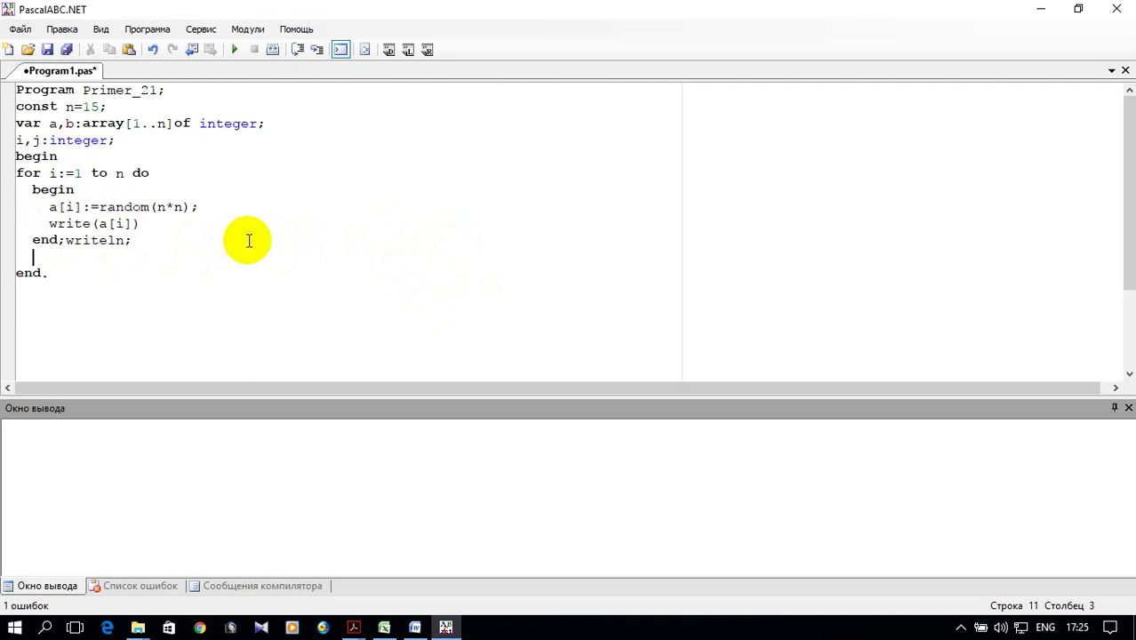
pyautogui.write('j')
pyautogui.write(':=0;')
pyautogui.press('Return')
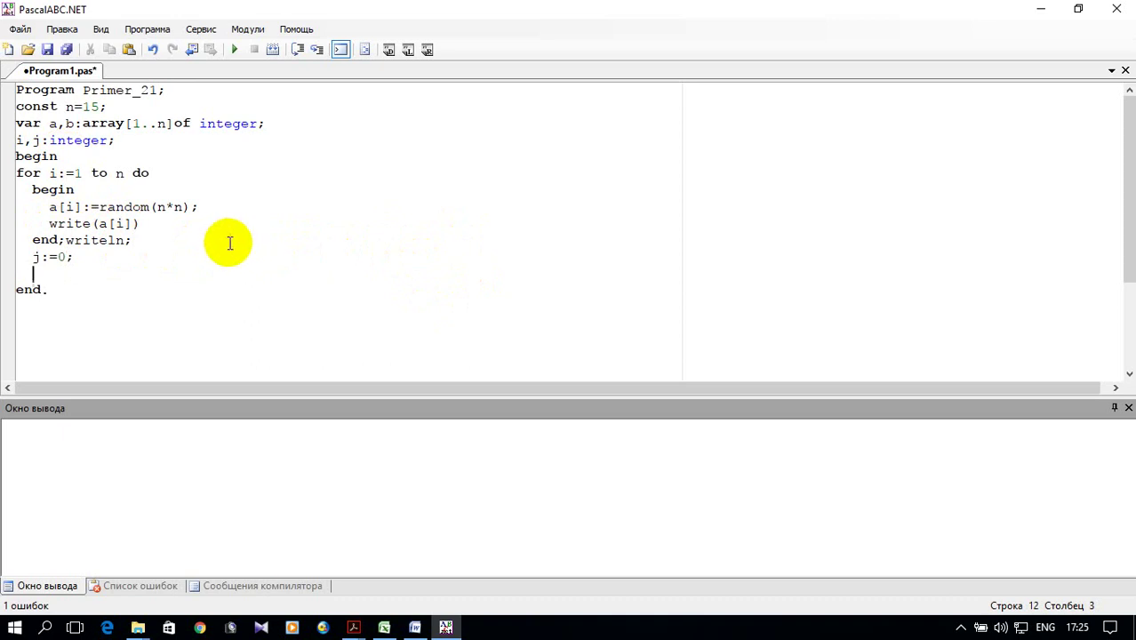
pyautogui.moveTo(20, 170)
pyautogui.mouseDown()
pyautogui.moveTo(182, 165)
pyautogui.moveTo(13, 157)
pyautogui.moveTo(152, 172)
pyautogui.mouseUp()
pyautogui.hotkey('ctrl', 'c')
pyautogui.press('Up')
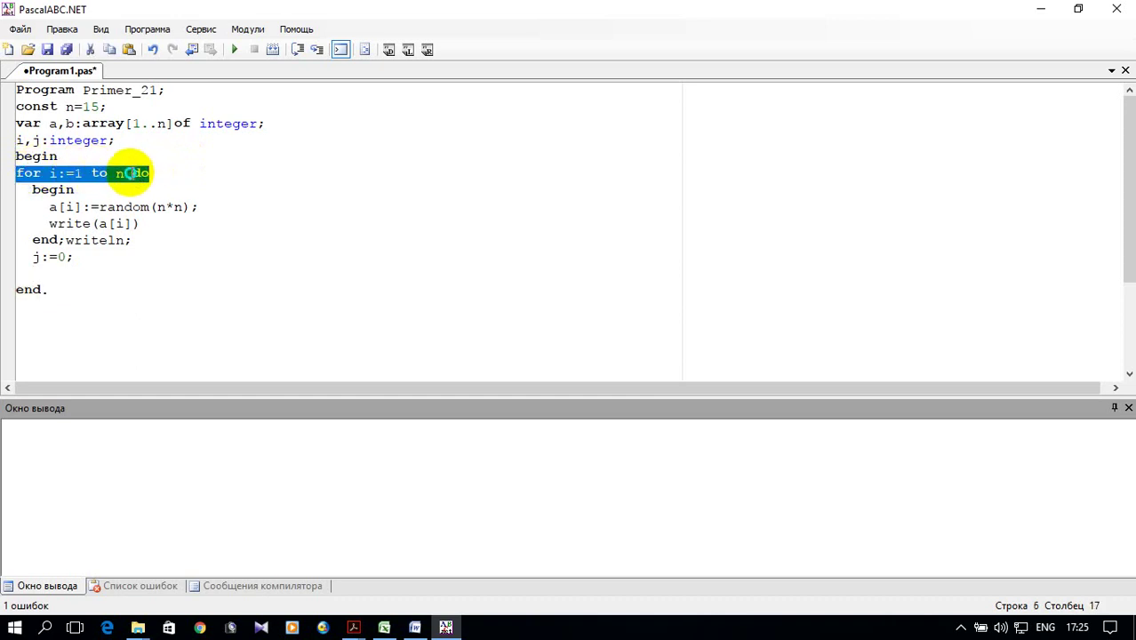
pyautogui.rightClick(132, 173)
pyautogui.click(200, 345)
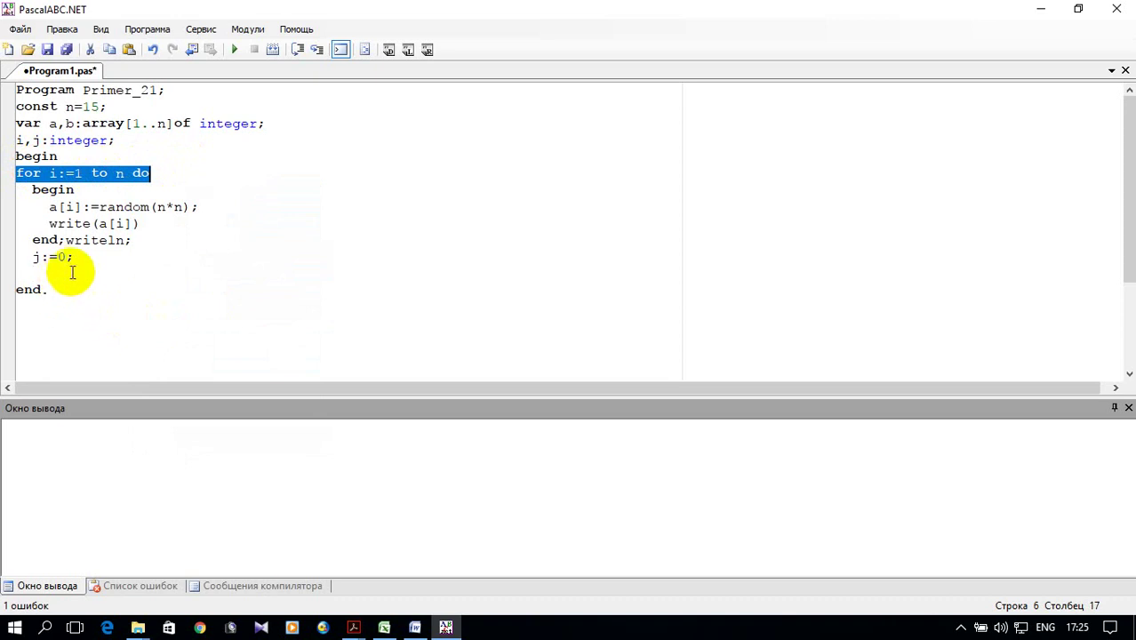
pyautogui.click(98, 257)
pyautogui.press('Return')
pyautogui.hotkey('ctrl', 'v')
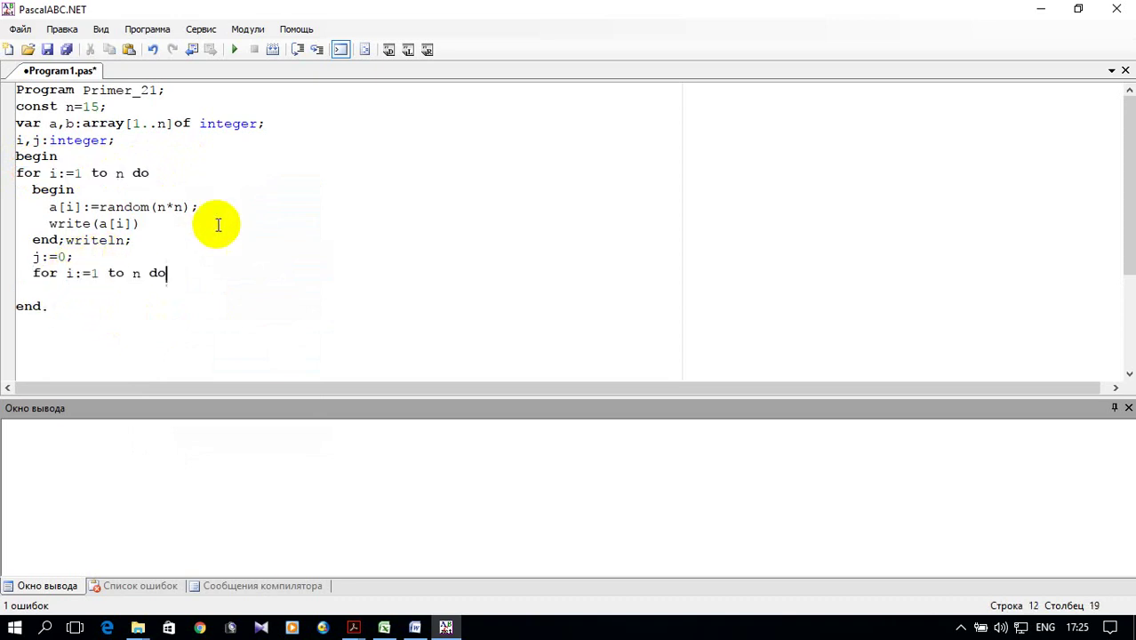
# Give the loop the body 'if a[i] mod 5 =0 then begin j:=j+1;b[j]:=a[i] end;'.
pyautogui.write(' if ')
pyautogui.write('a[i')
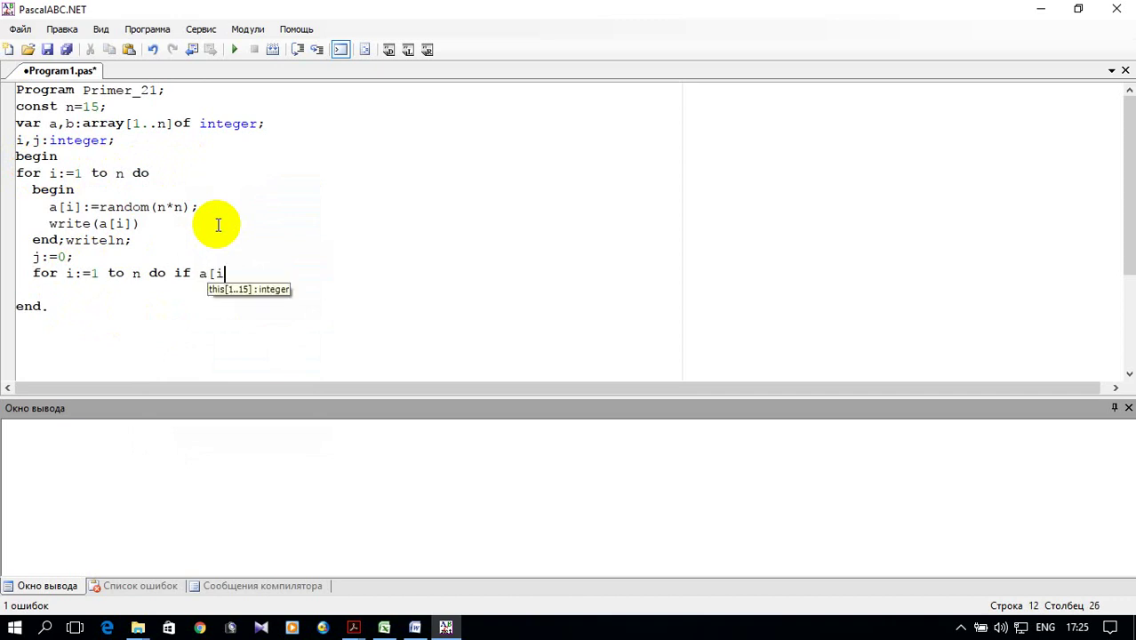
pyautogui.write(']')
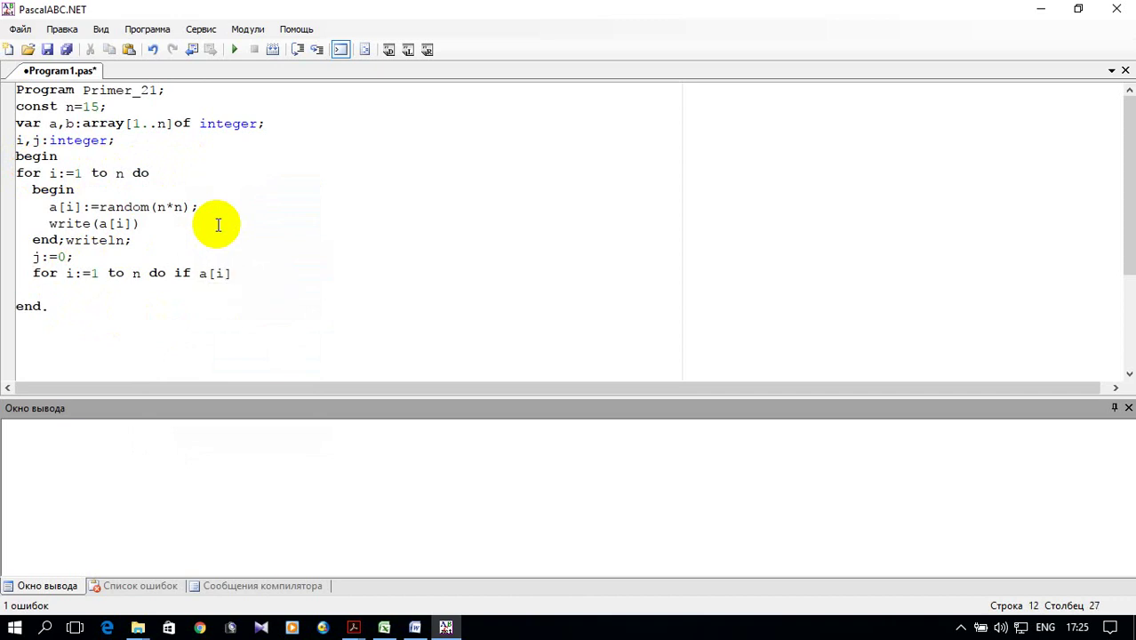
pyautogui.write(' ma')
pyautogui.press('BackSpace')
pyautogui.write('od ')
pyautogui.write('5')
pyautogui.write(' =')
pyautogui.write('0 then ')
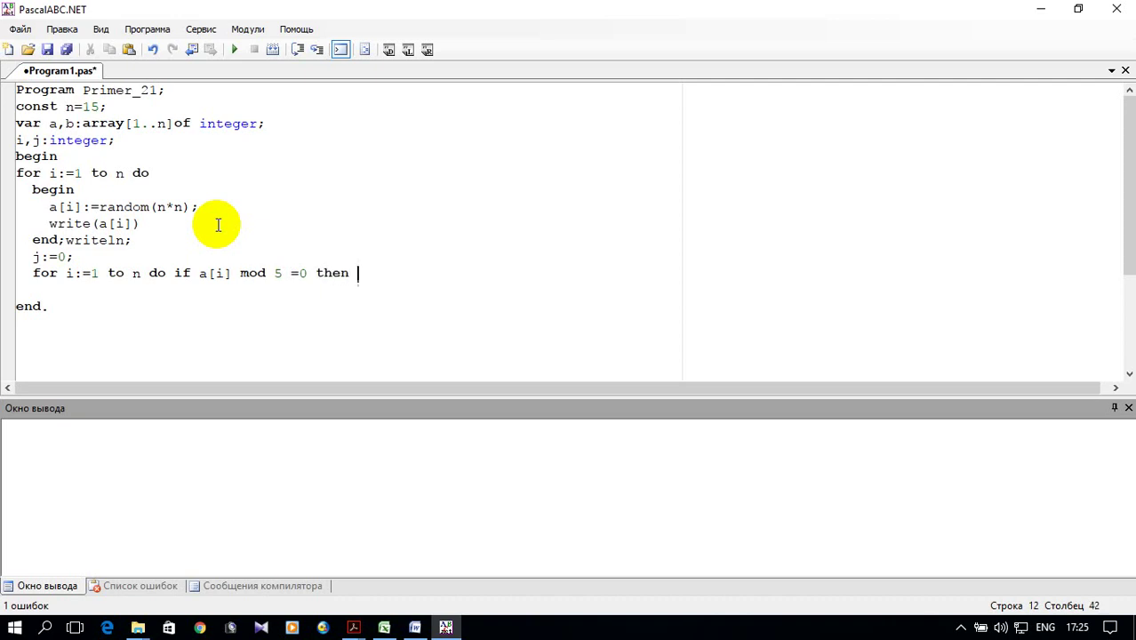
pyautogui.write('begin')
pyautogui.write(' j:=')
pyautogui.write('j')
pyautogui.write('+1;b')
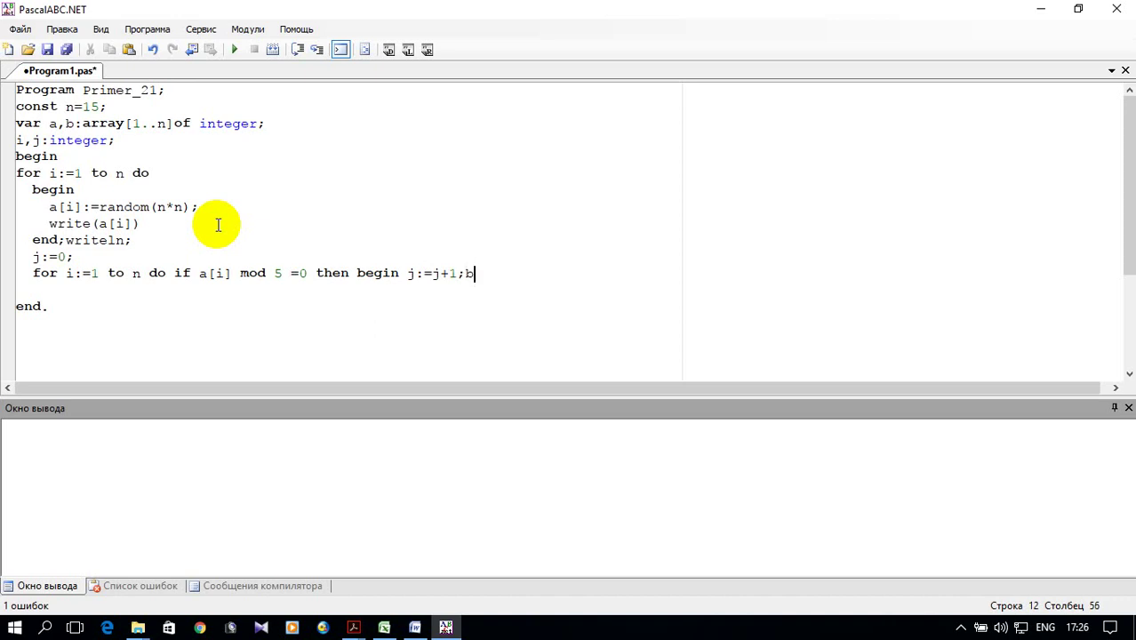
pyautogui.write('[j]:=a')
pyautogui.write('[i')
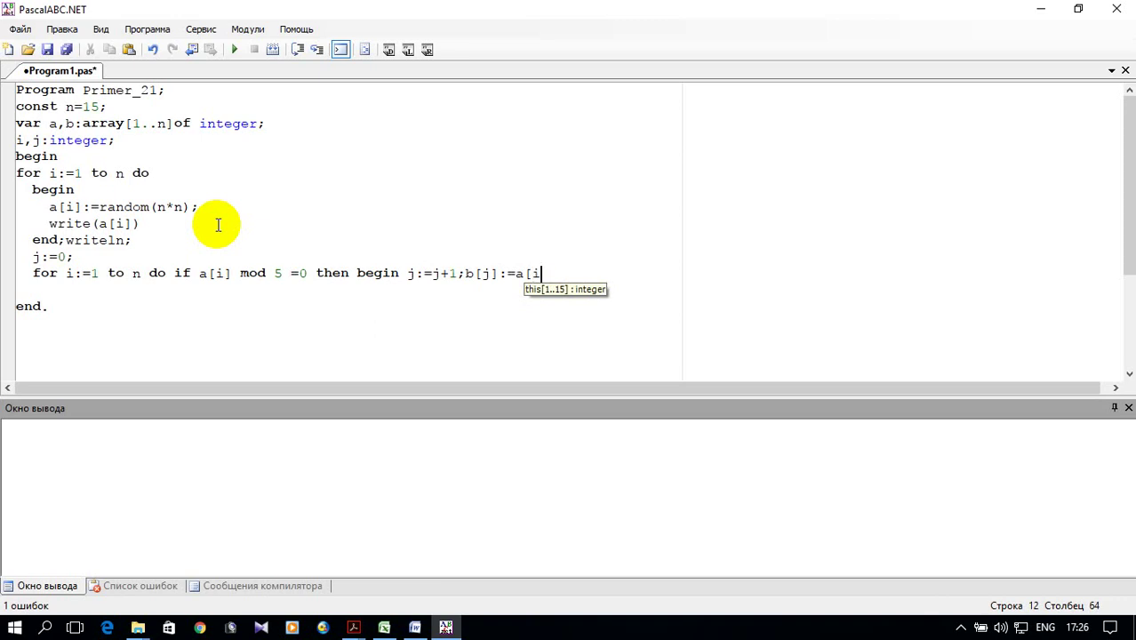
pyautogui.write(']')
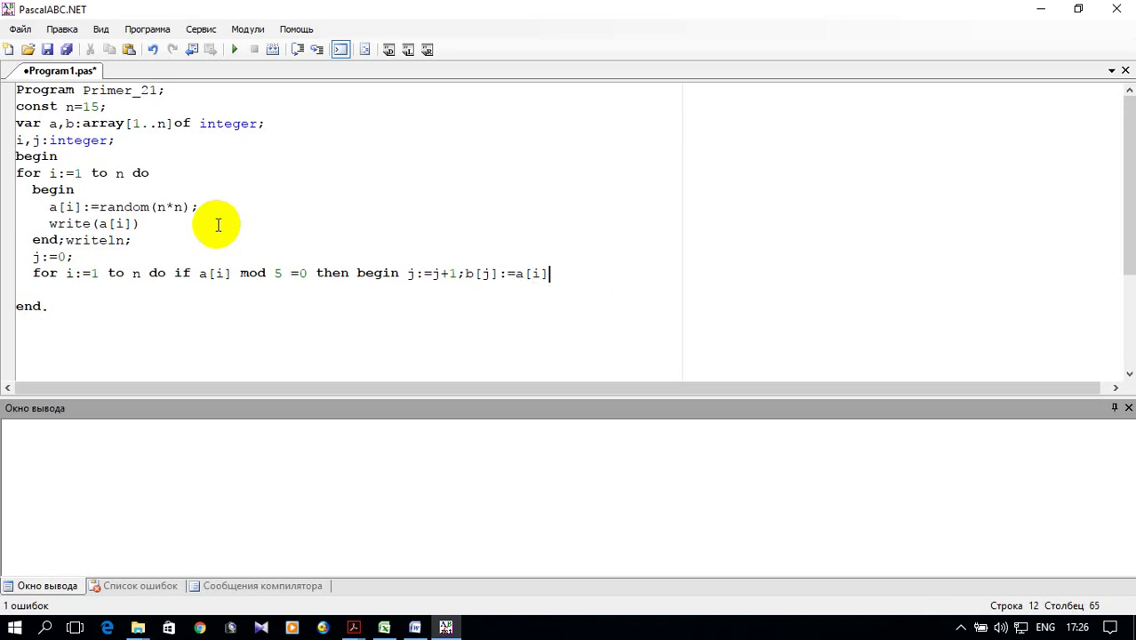
pyautogui.write(' en')
pyautogui.write('d;')
pyautogui.press('Return')
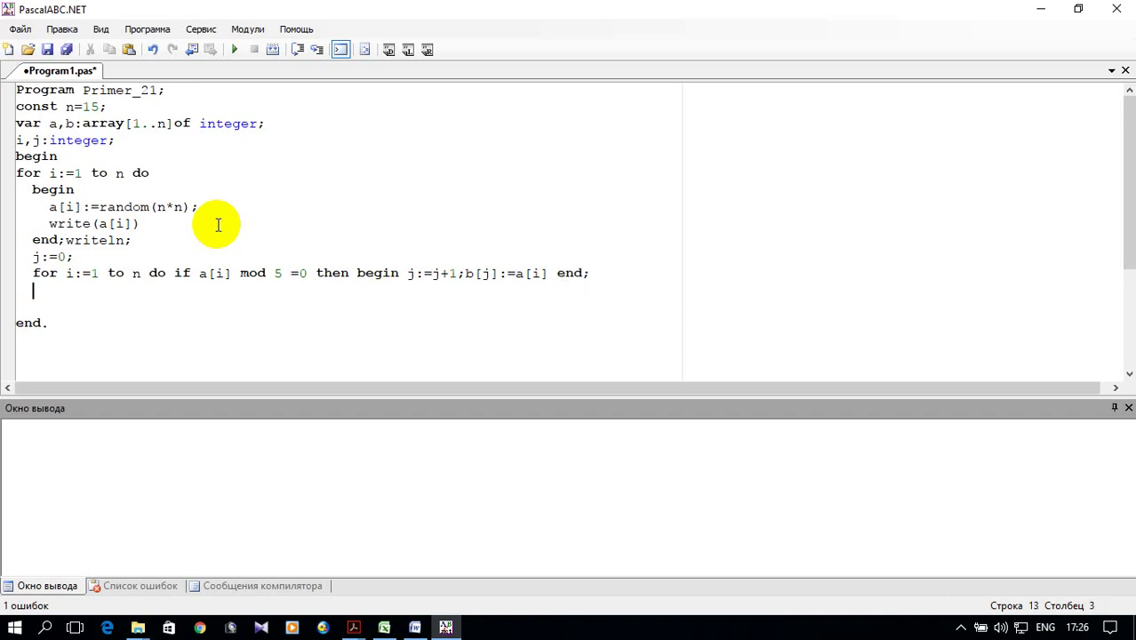
# Write 'if j<>0 then for i:=1 to j do', reusing the copied loop header.
pyautogui.write('if ')
pyautogui.write('j')
pyautogui.write('=')
pyautogui.press('BackSpace')
pyautogui.write('<>')
pyautogui.write('0 then')
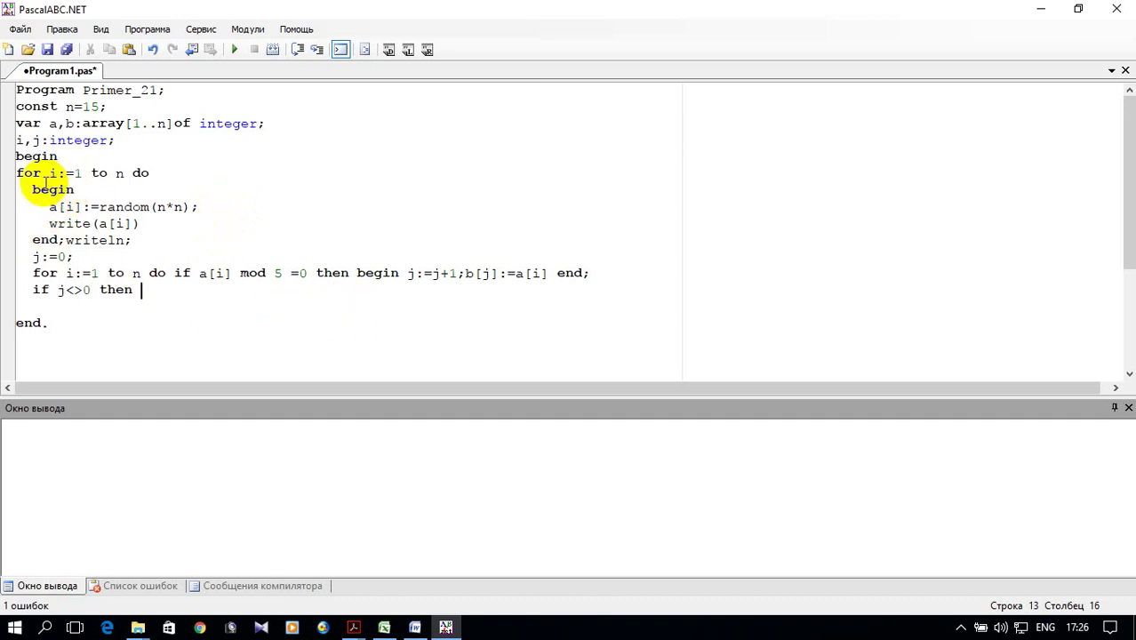
pyautogui.moveTo(150, 174); pyautogui.dragTo(16, 174)
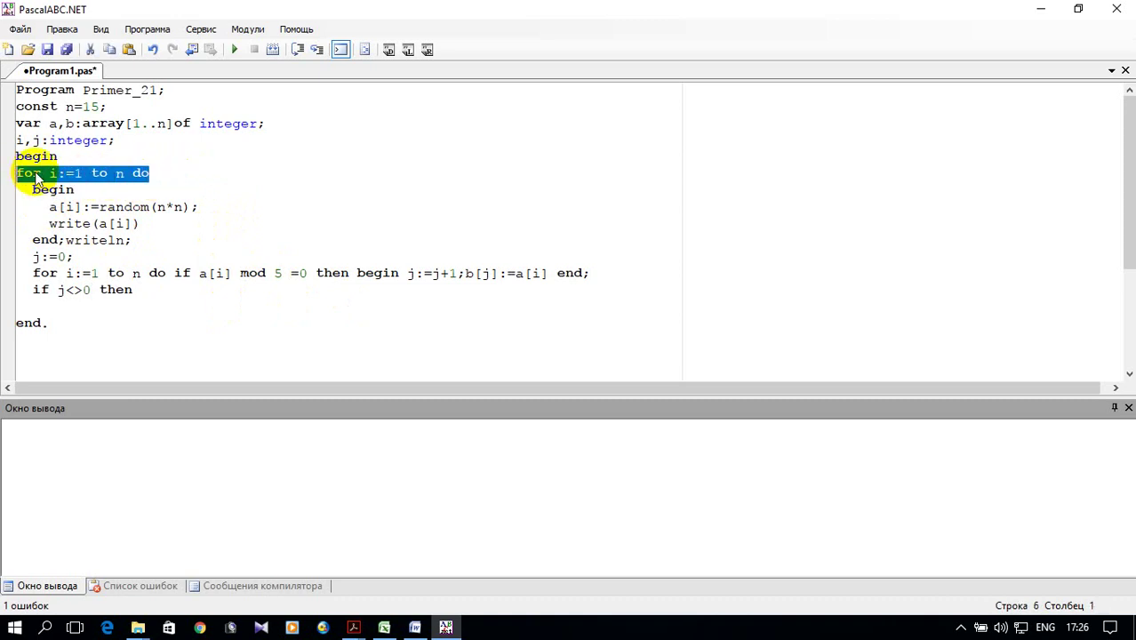
pyautogui.rightClick(35, 174)
pyautogui.click(143, 335)
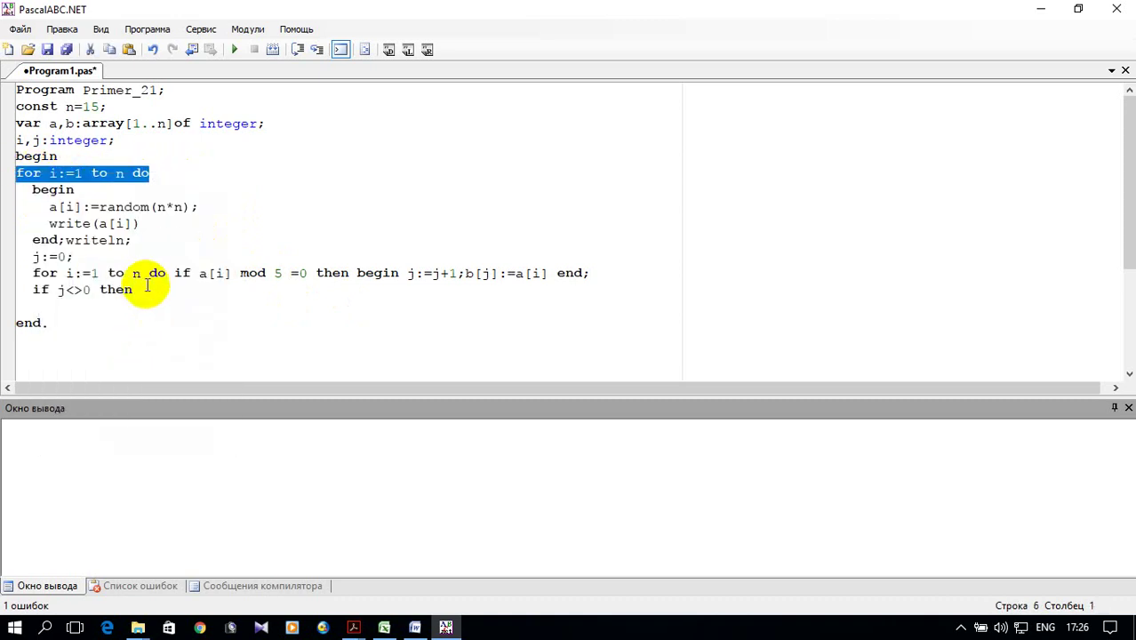
pyautogui.click(144, 290)
pyautogui.hotkey('ctrl', 'v')
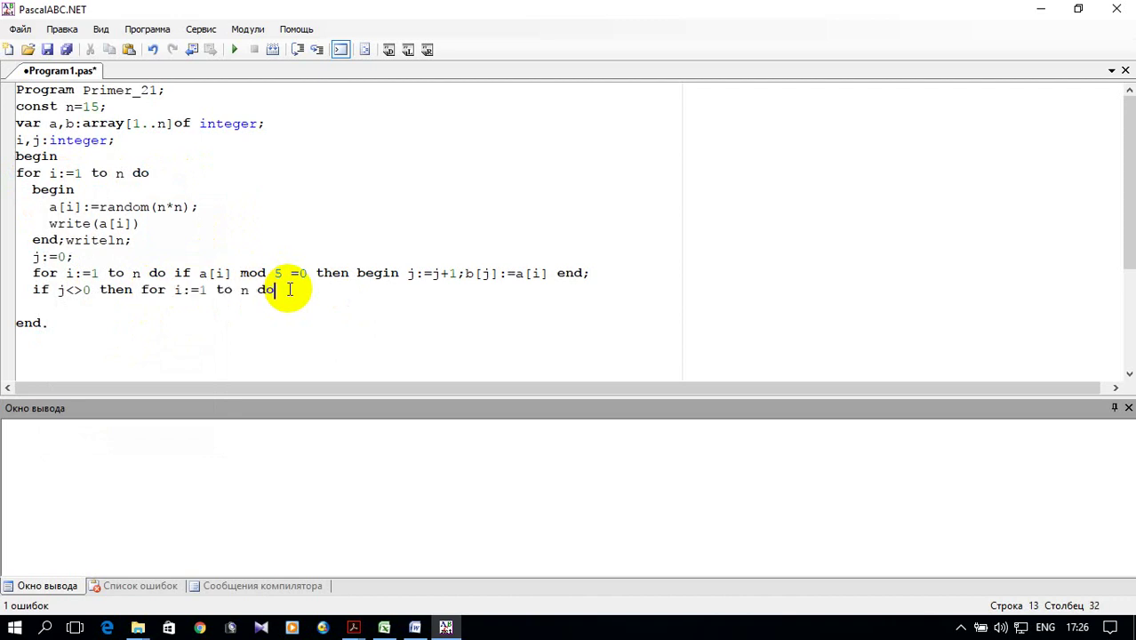
pyautogui.click(233, 289)
pyautogui.press('Right')
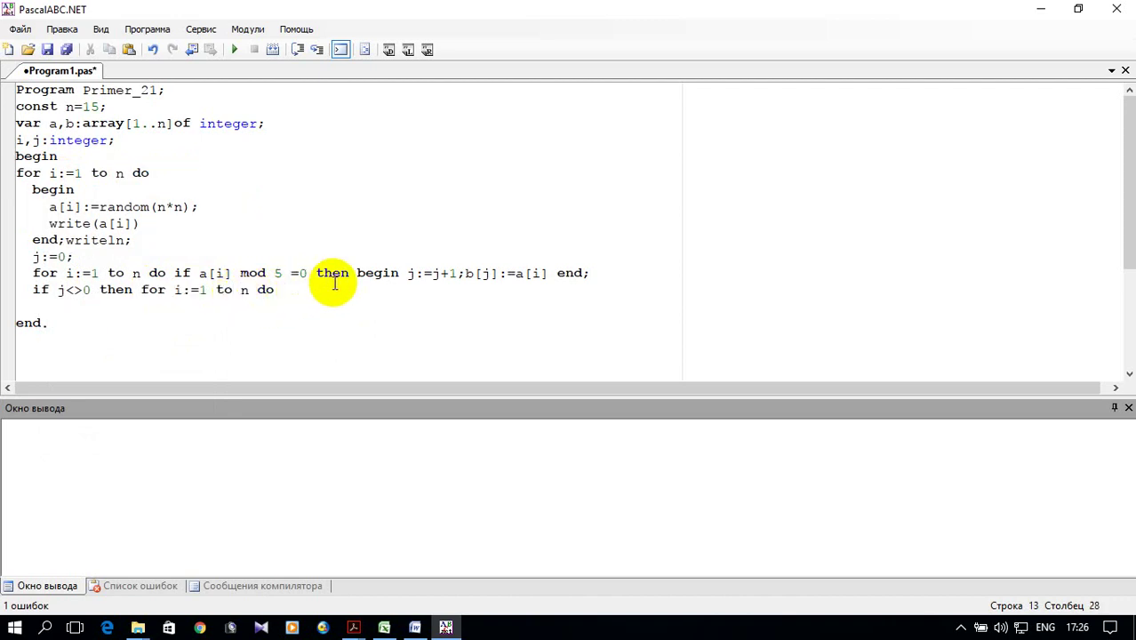
pyautogui.press('Delete')
pyautogui.write('j')
pyautogui.press('Right')
pyautogui.press('Right')
pyautogui.press('Right')
# Append 'write(b[i])' by copying write(a[i]) and changing a to b.
pyautogui.click(50, 224)
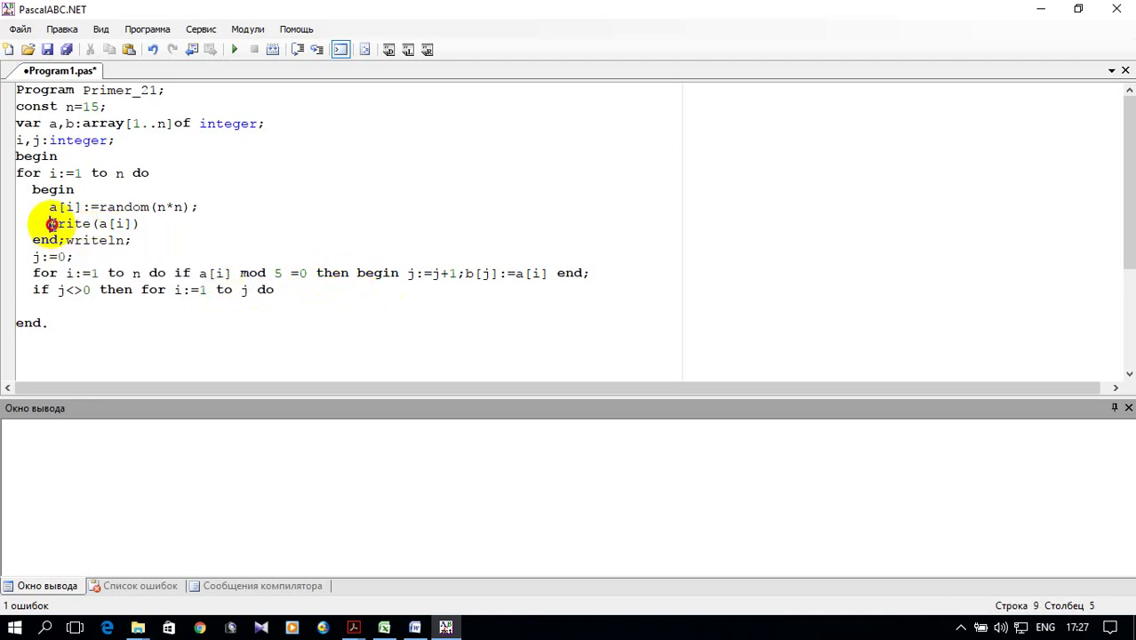
pyautogui.moveTo(49, 224); pyautogui.dragTo(142, 224)
pyautogui.rightClick(135, 223)
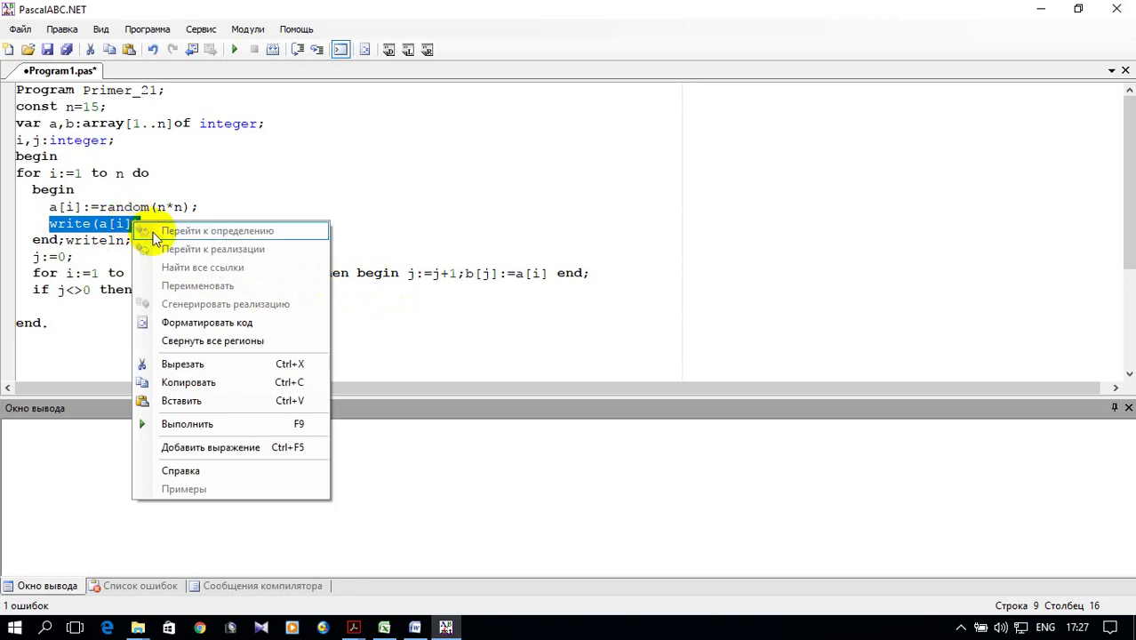
pyautogui.click(208, 383)
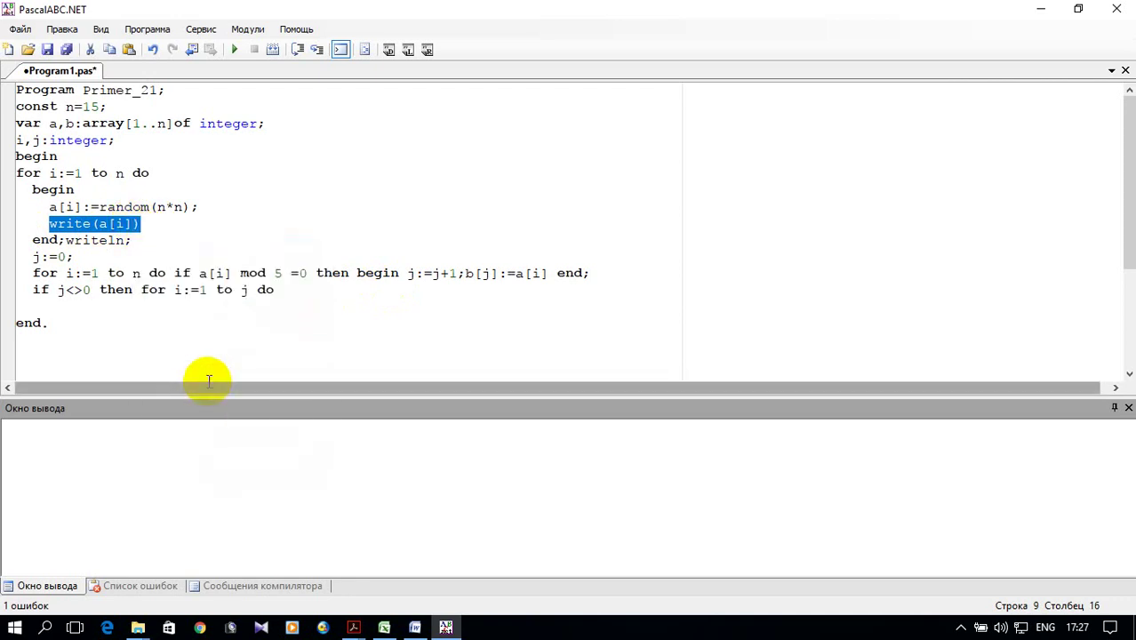
pyautogui.click(283, 290)
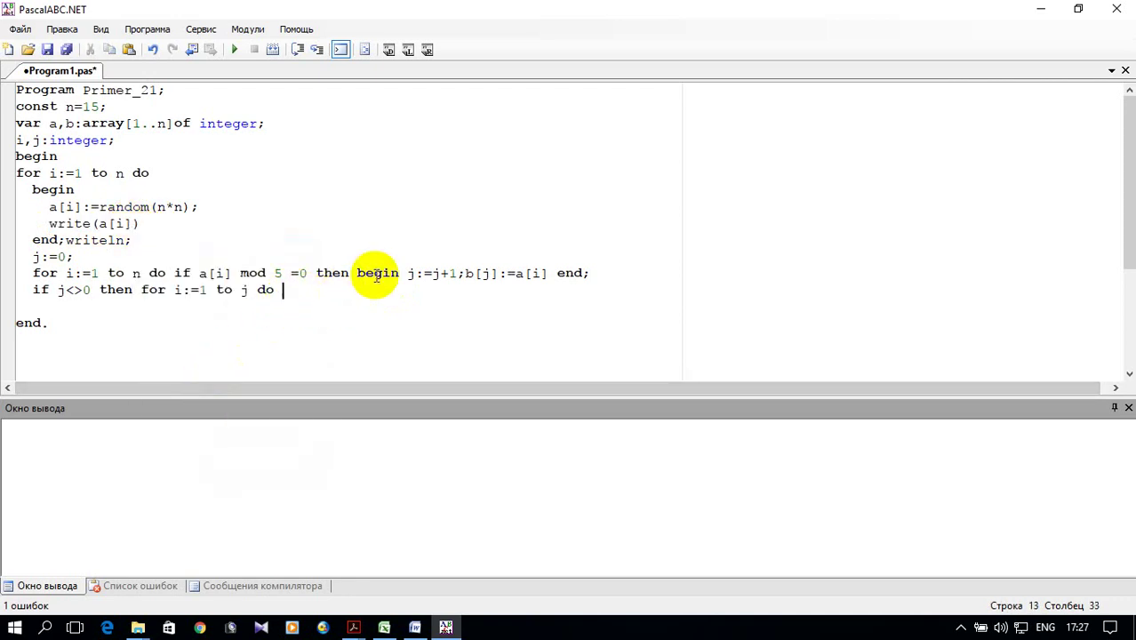
pyautogui.hotkey('ctrl', 'v')
pyautogui.click(332, 291)
pyautogui.press('Delete')
pyautogui.write('b')
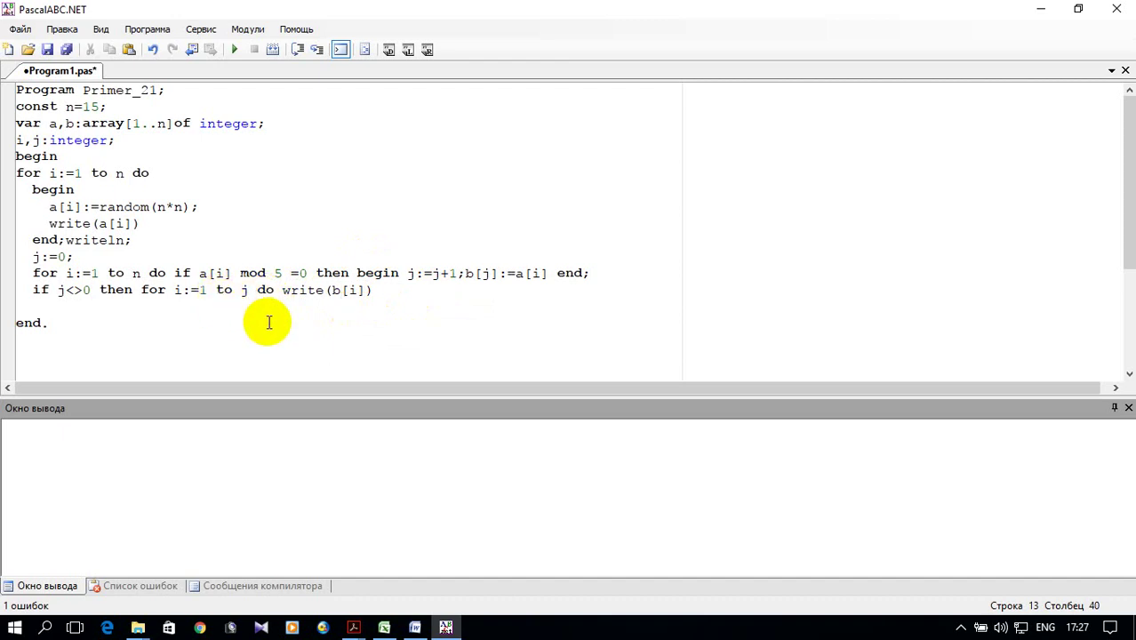
pyautogui.click(283, 291)
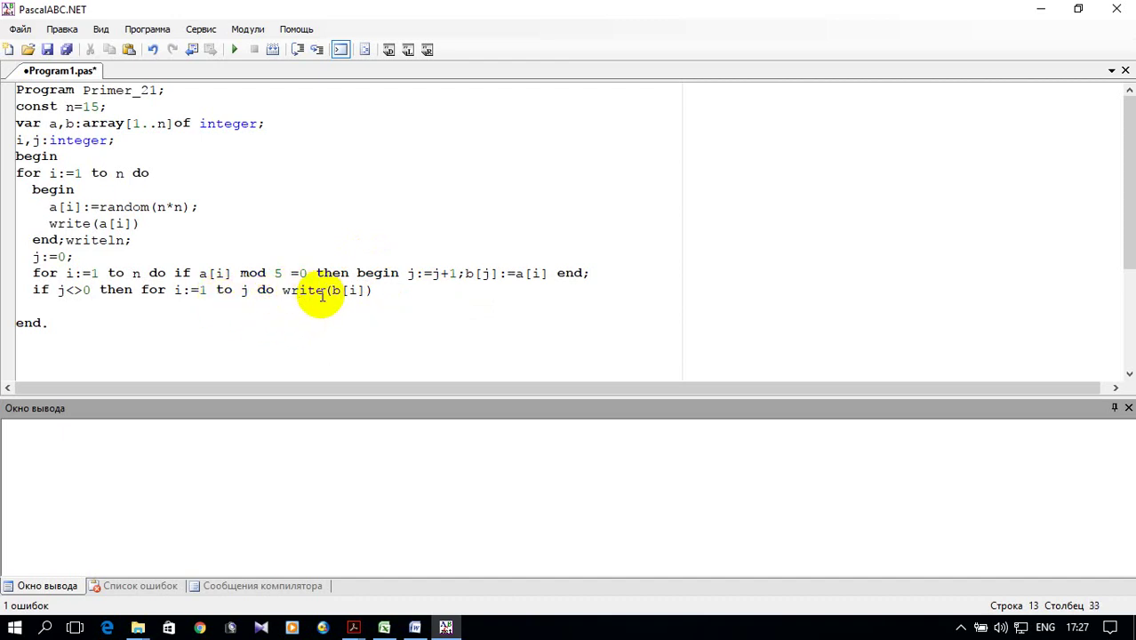
# Wrap the printing loop in 'begin … ;writeln; end else'.
pyautogui.click(143, 292)
pyautogui.write('begin')
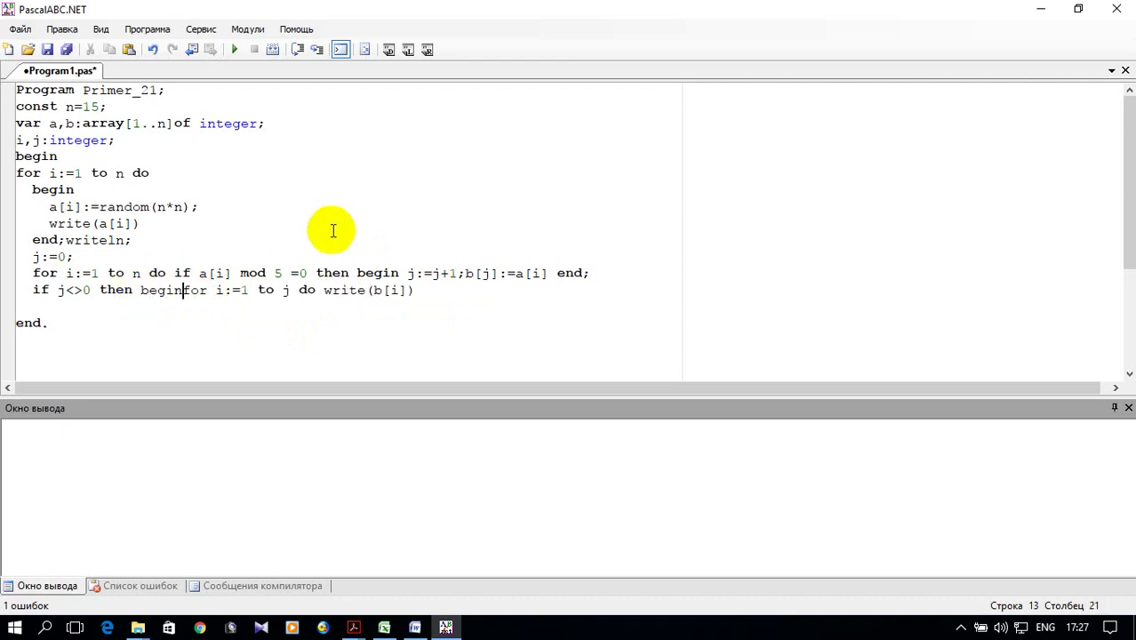
pyautogui.click(471, 291)
pyautogui.write('en')
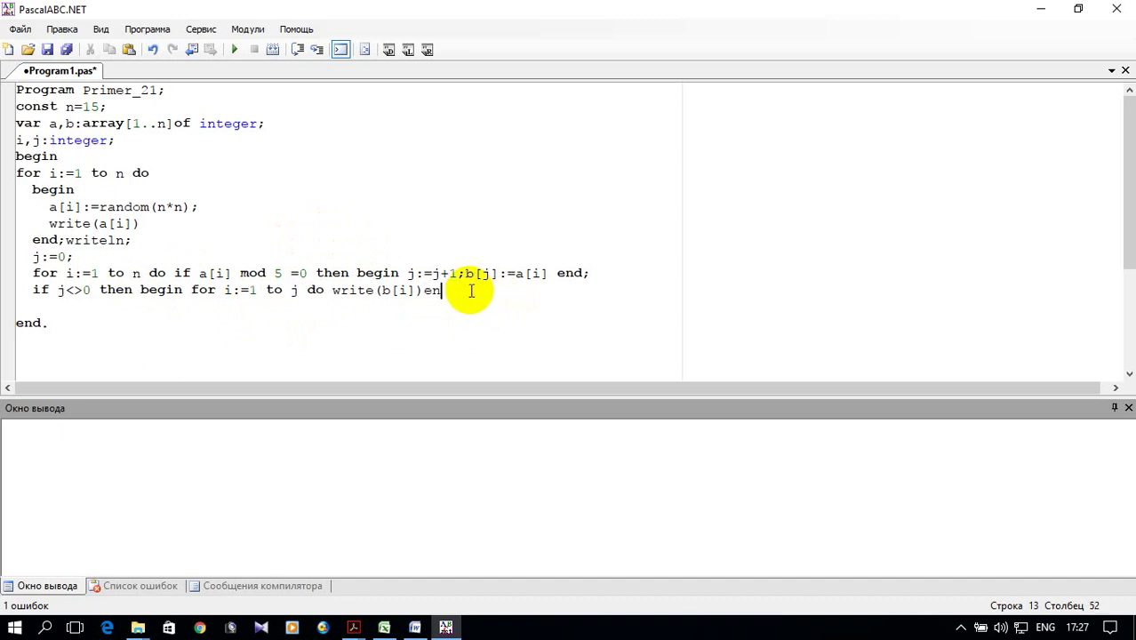
pyautogui.write('d else')
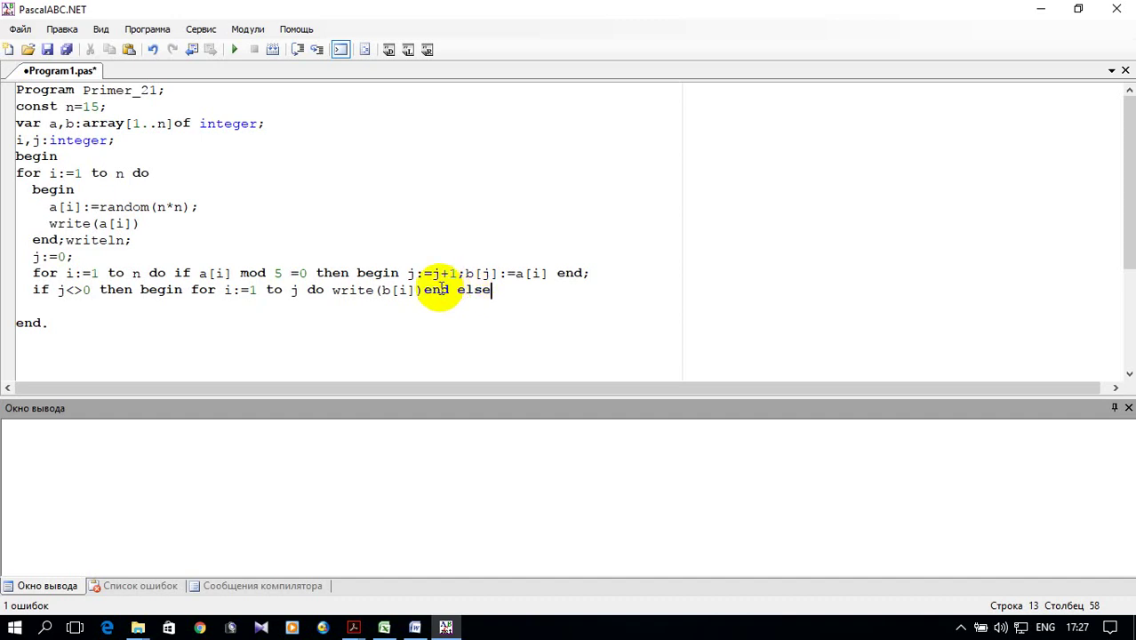
pyautogui.click(424, 290)
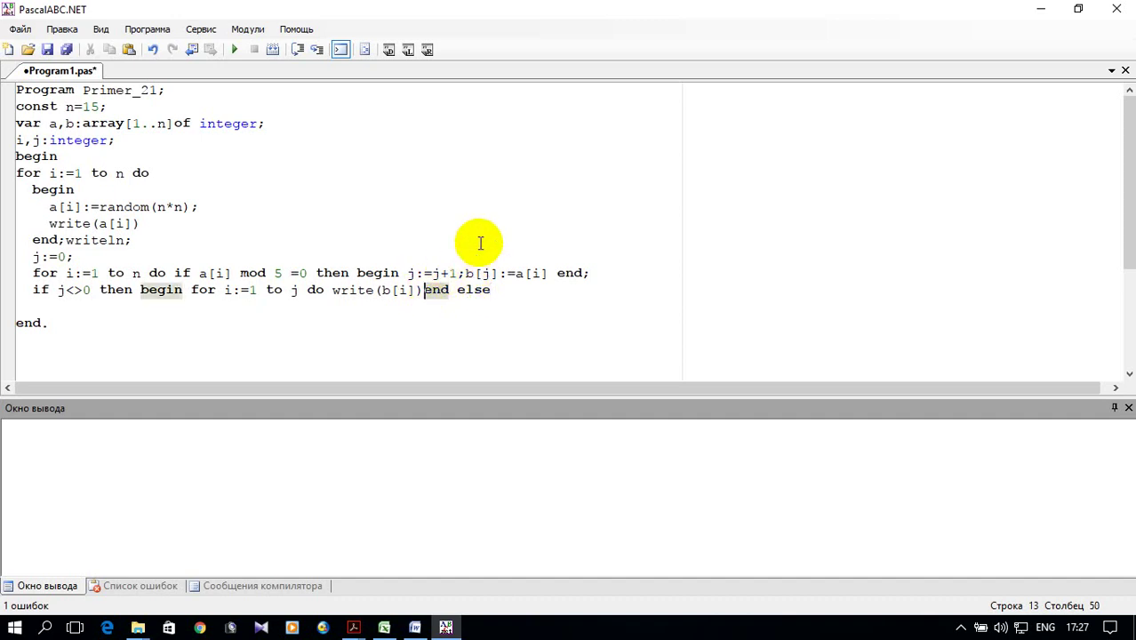
pyautogui.write(';')
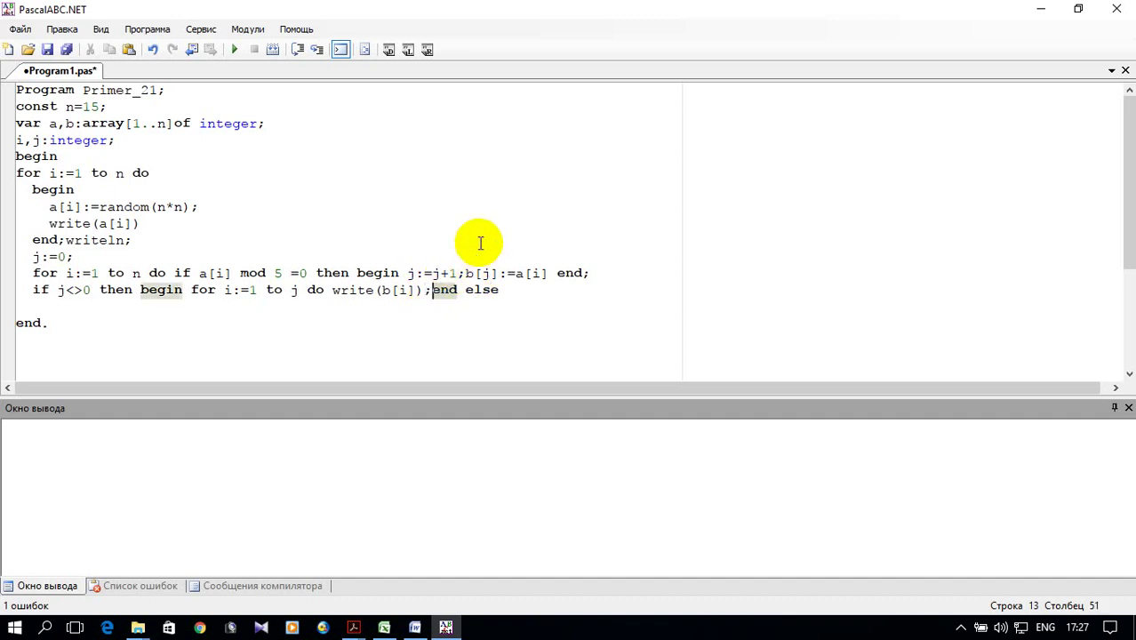
pyautogui.write('writeln;')
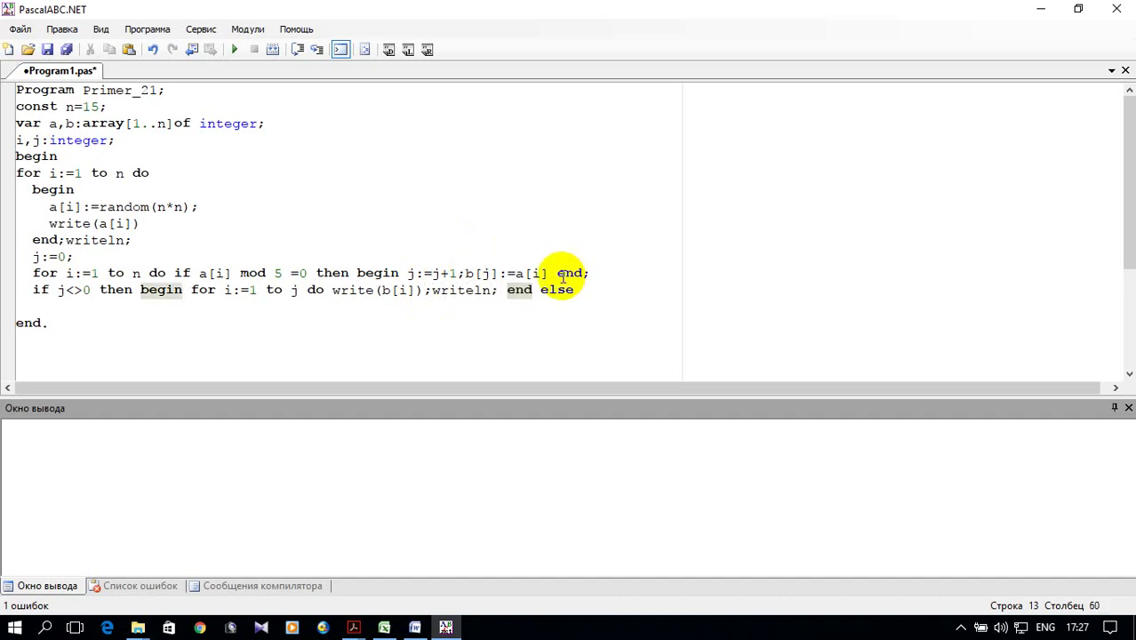
# After else, add writeln('кратных 5 нет') using the Russian layout.
pyautogui.click(569, 290)
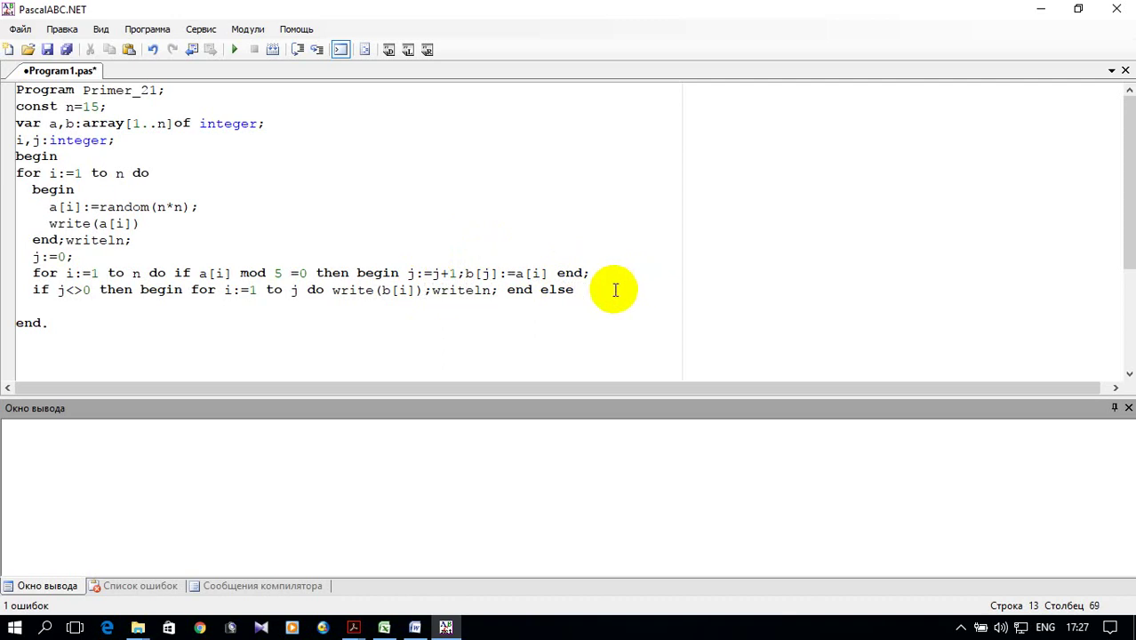
pyautogui.write('writeln(')
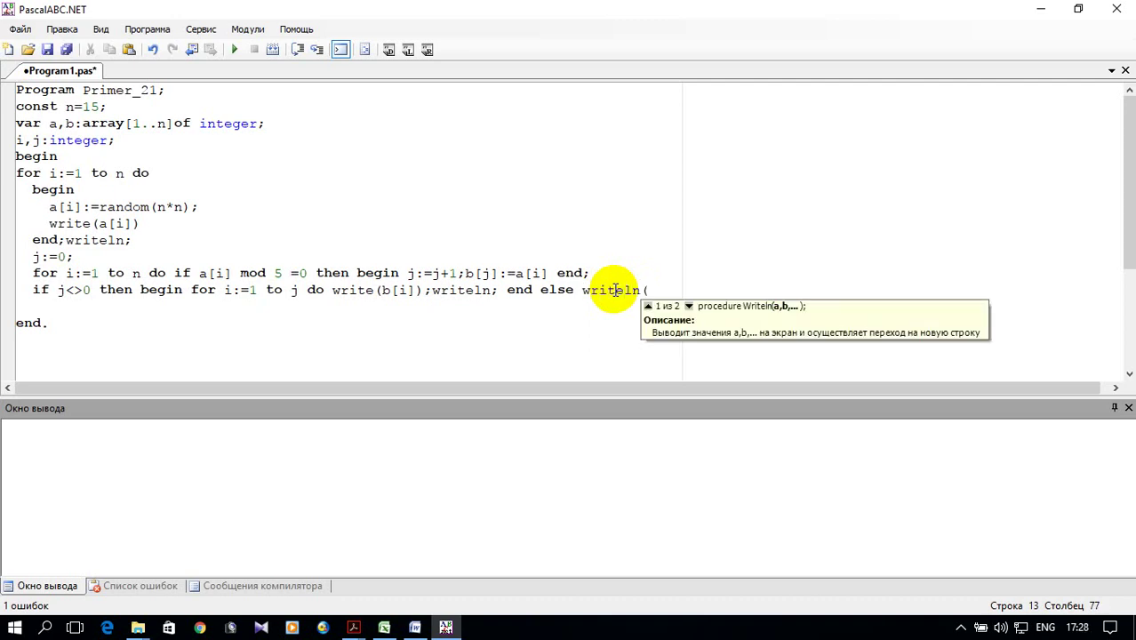
pyautogui.write("'")
pyautogui.hotkey('alt', 'shift')
pyautogui.write('кратных 5 нет')
pyautogui.write(')')
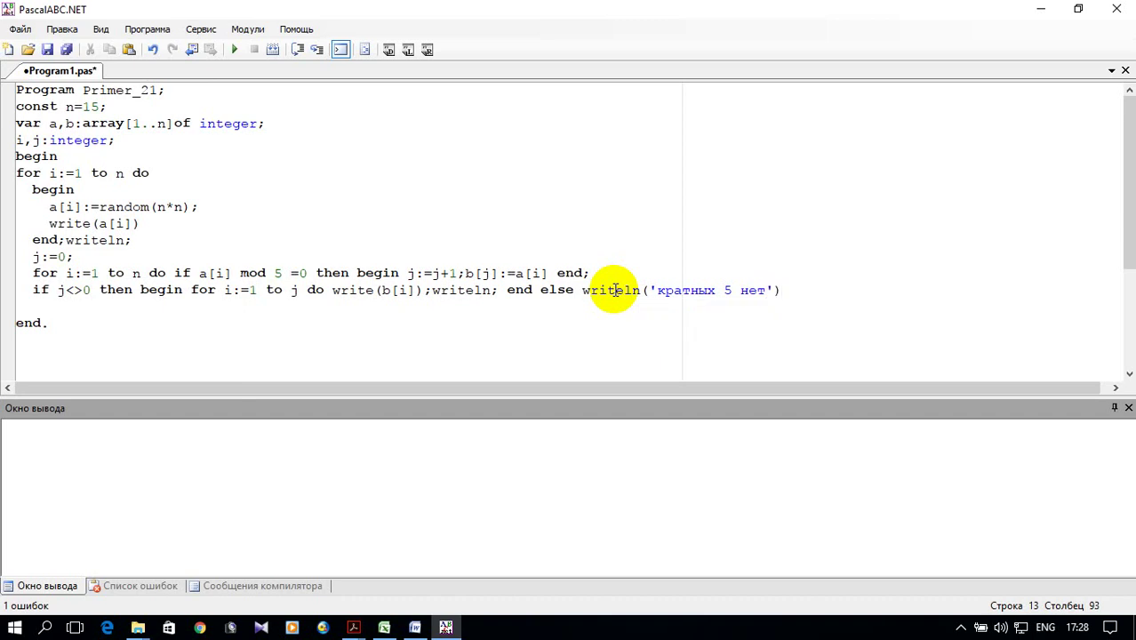
pyautogui.moveTo(605, 292)
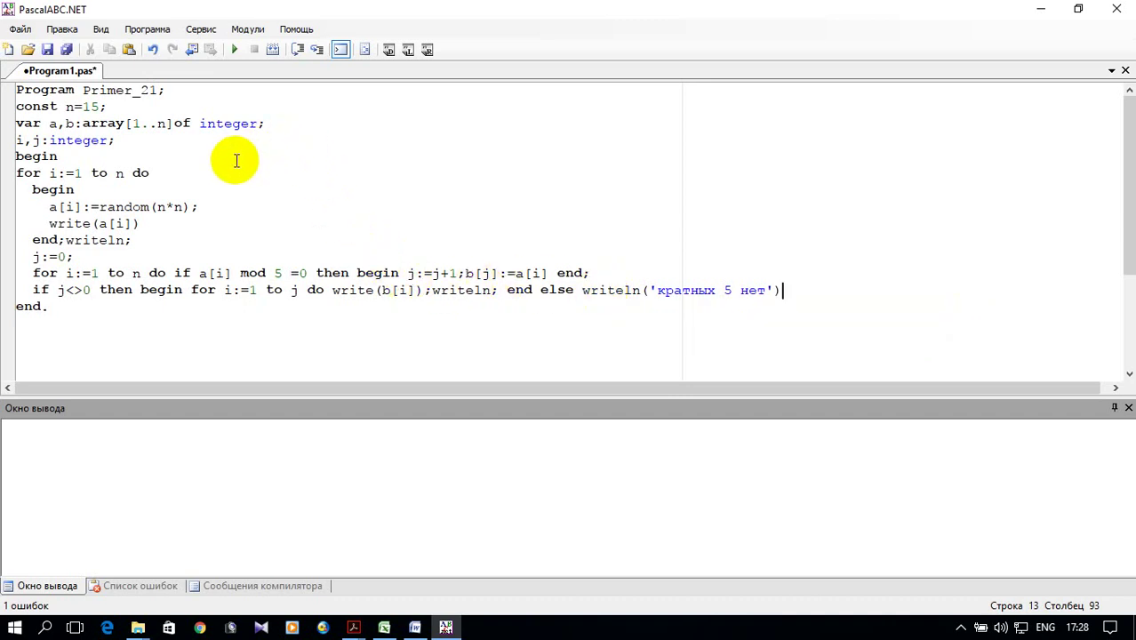
# Run the program, enlarge the output pane, and change the output to write(a[i],'':2) and write(b[i],'':2).
pyautogui.click(234, 49)
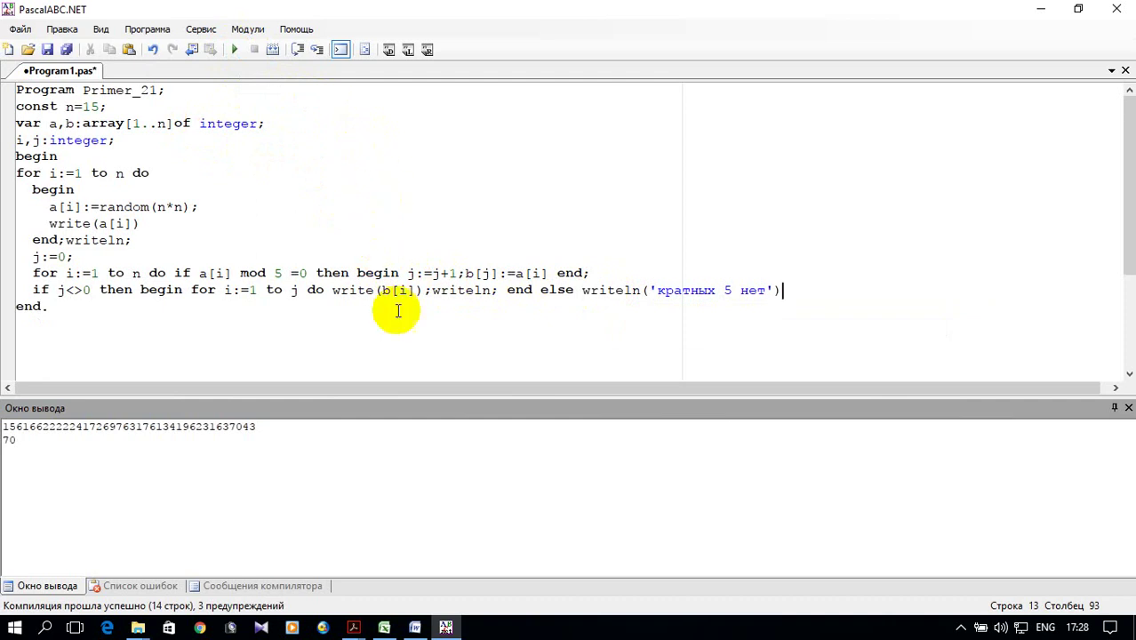
pyautogui.moveTo(407, 385); pyautogui.dragTo(411, 345)
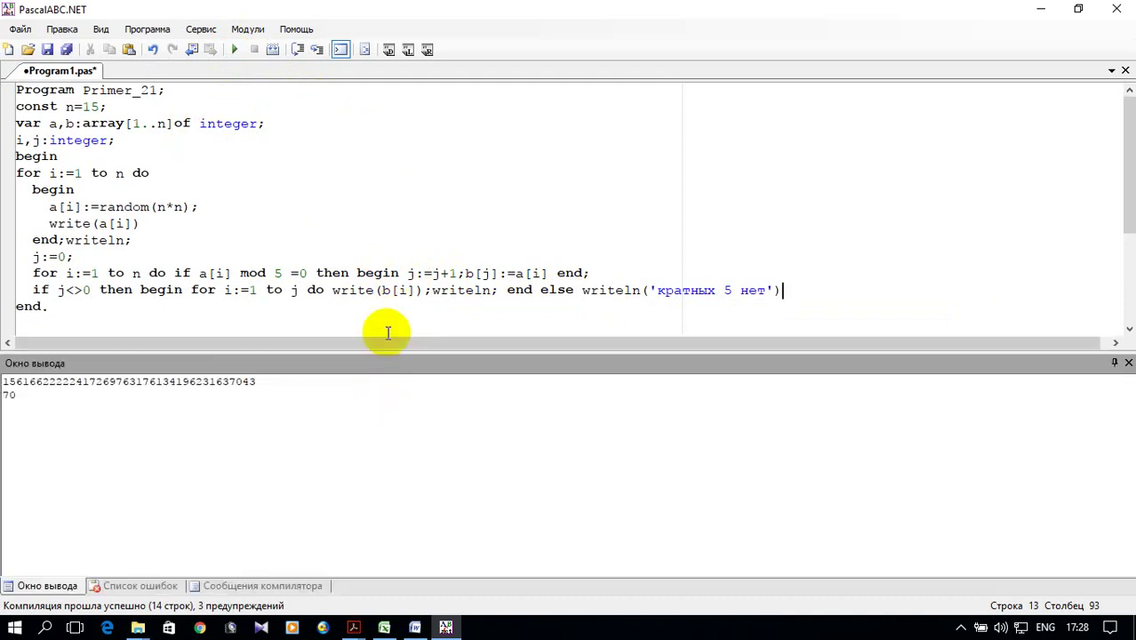
pyautogui.click(135, 223)
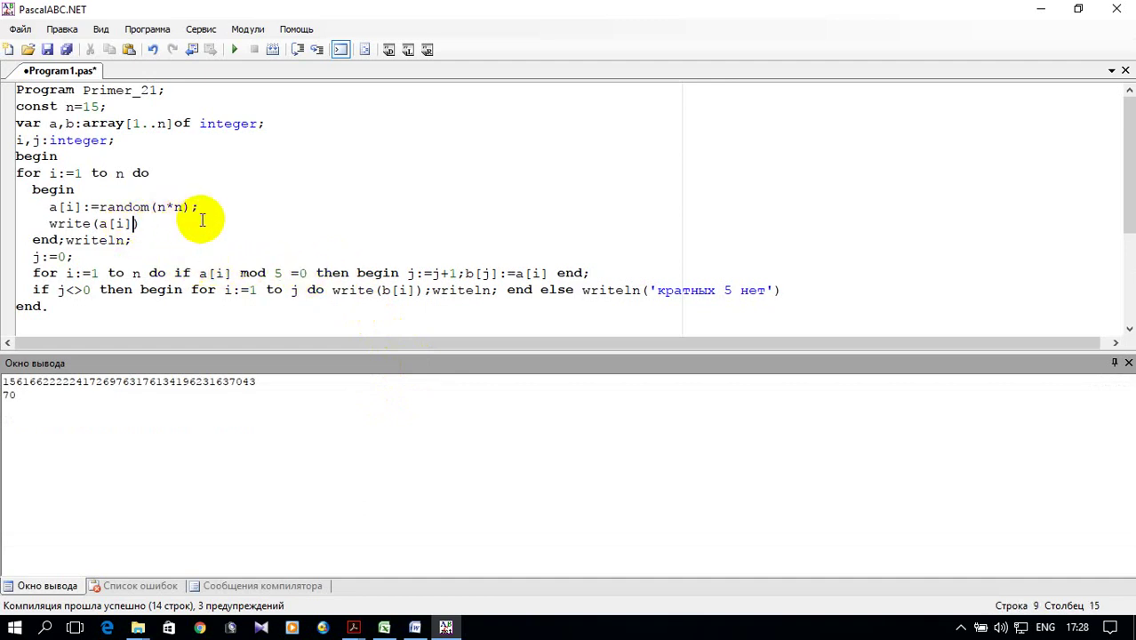
pyautogui.write(",'':2")
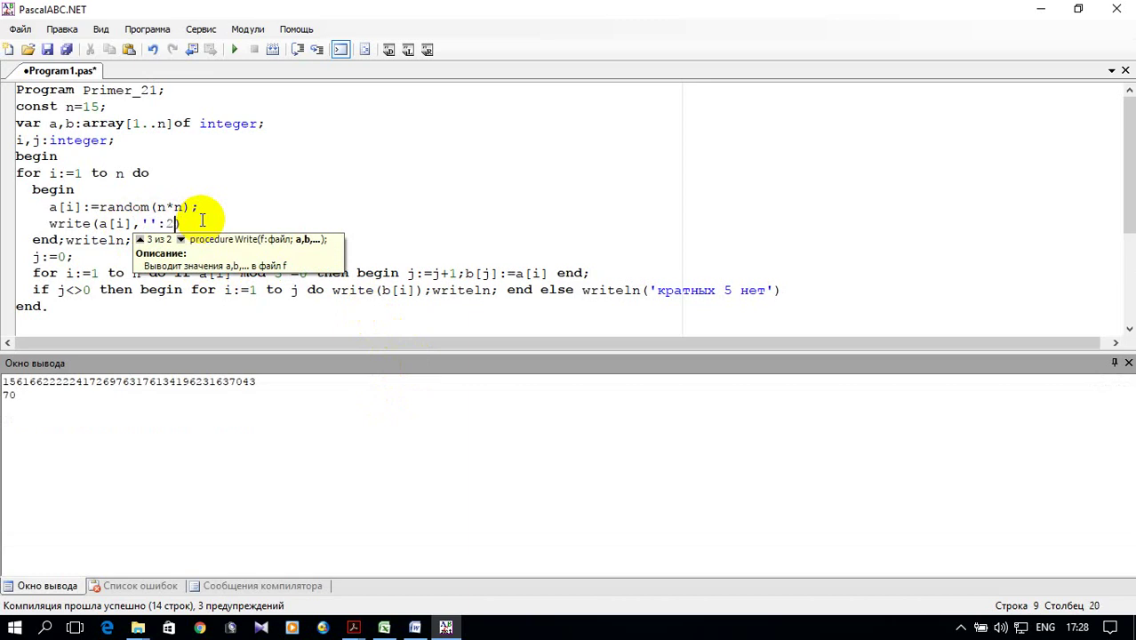
pyautogui.click(415, 293)
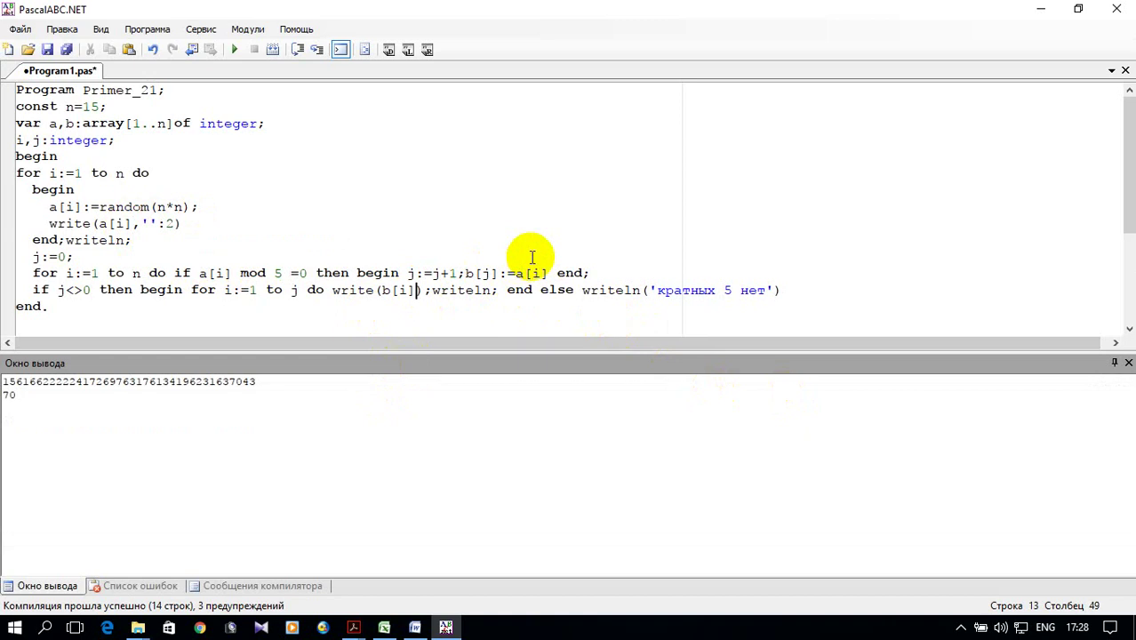
pyautogui.write(':')
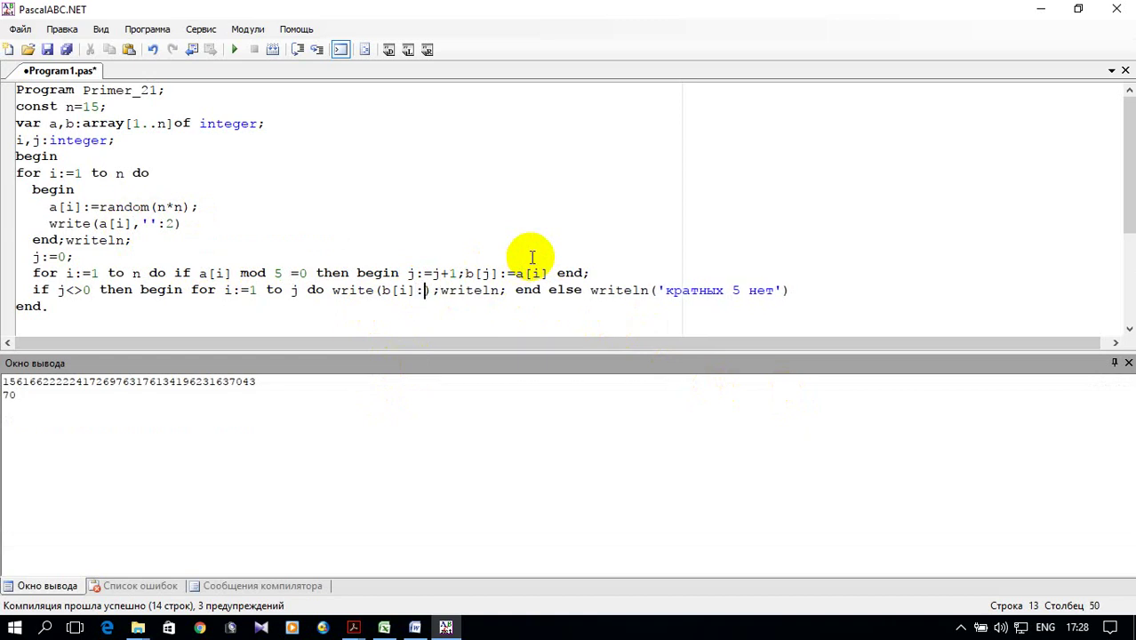
pyautogui.press('BackSpace')
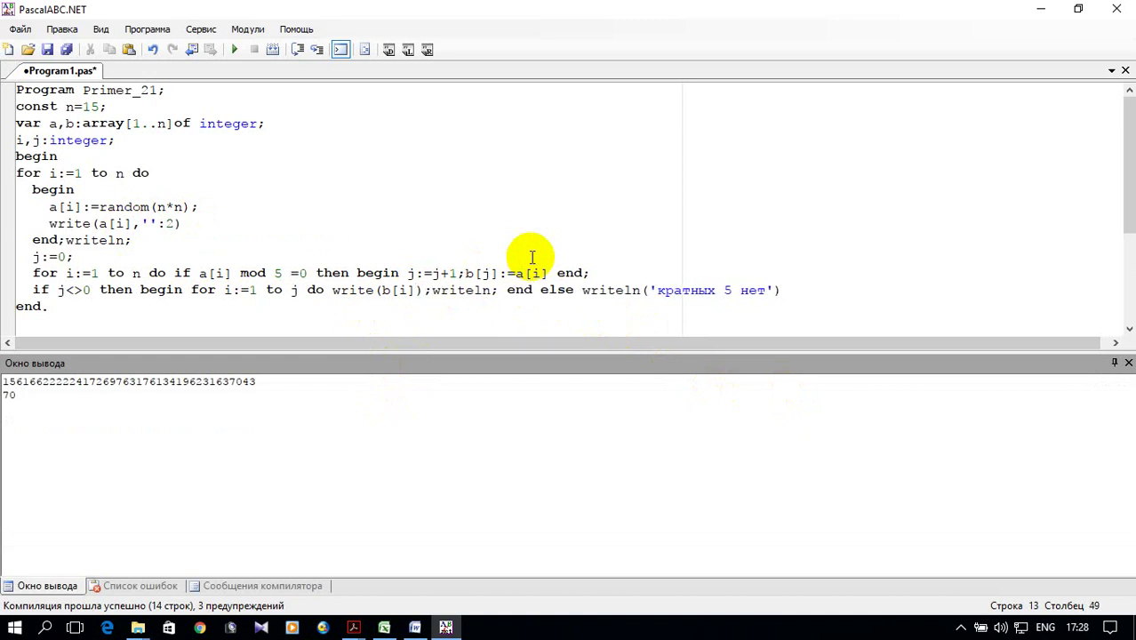
pyautogui.write(",''")
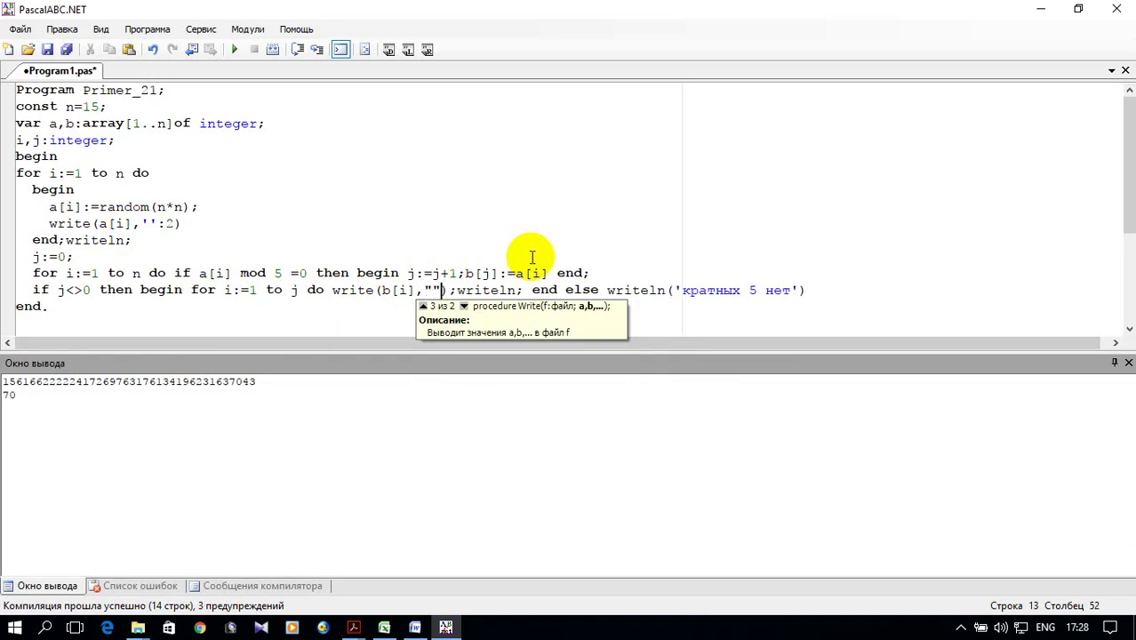
pyautogui.press('BackSpace')
pyautogui.press('BackSpace')
pyautogui.write("''")
pyautogui.write(':2')
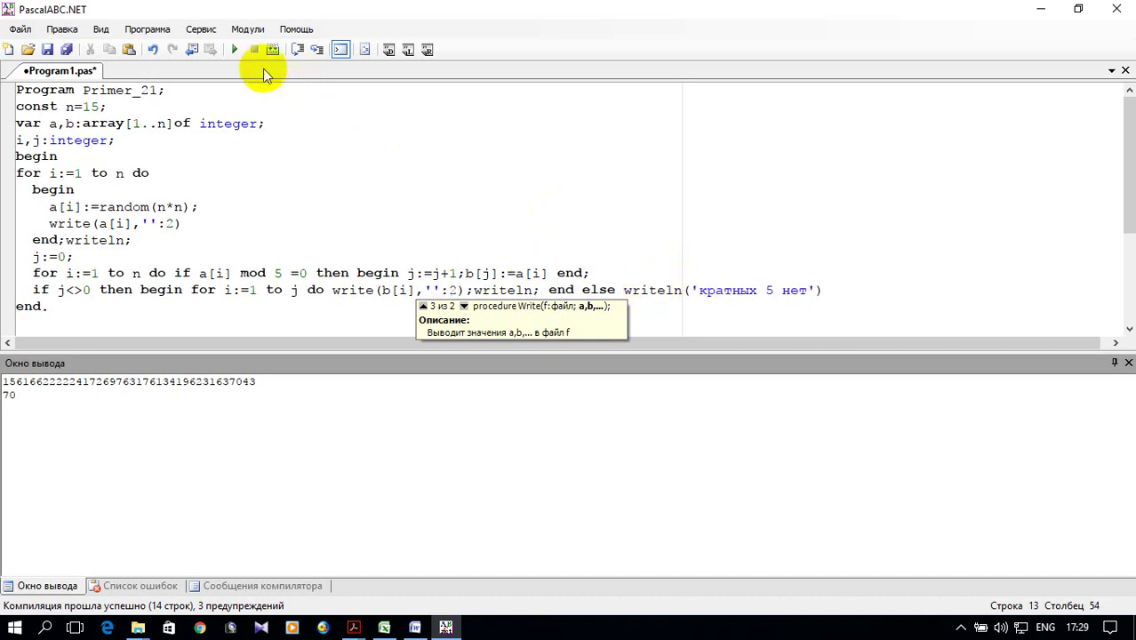
# Run the revised program, copy the whole code, and switch to the Excel workbook.
pyautogui.click(234, 49)
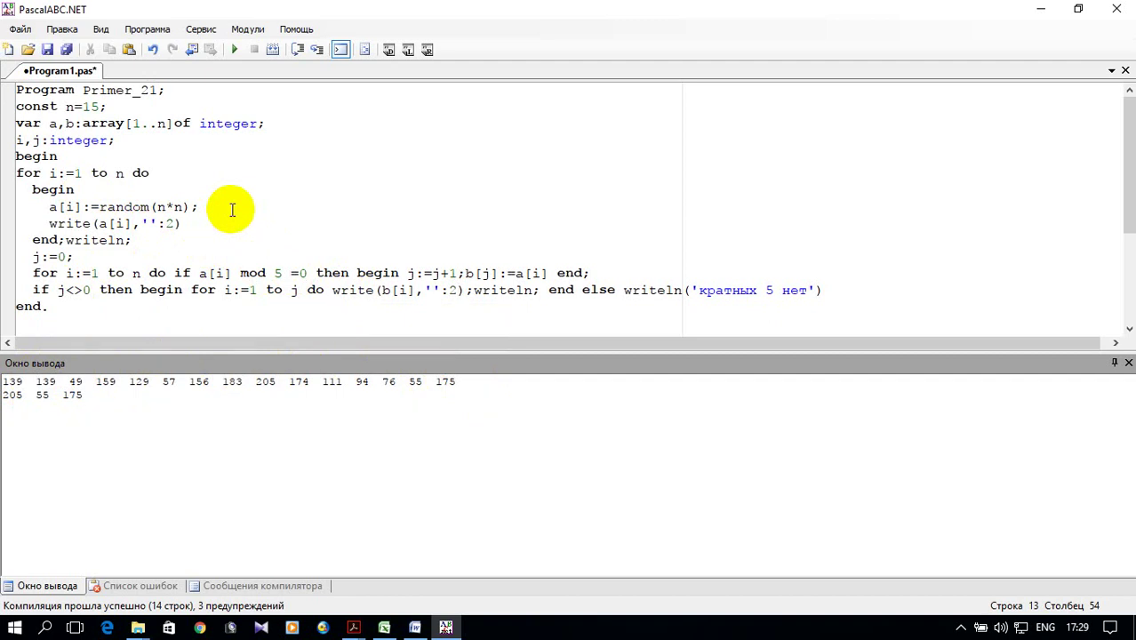
pyautogui.click(49, 294)
pyautogui.moveTo(49, 306); pyautogui.dragTo(5, 58)
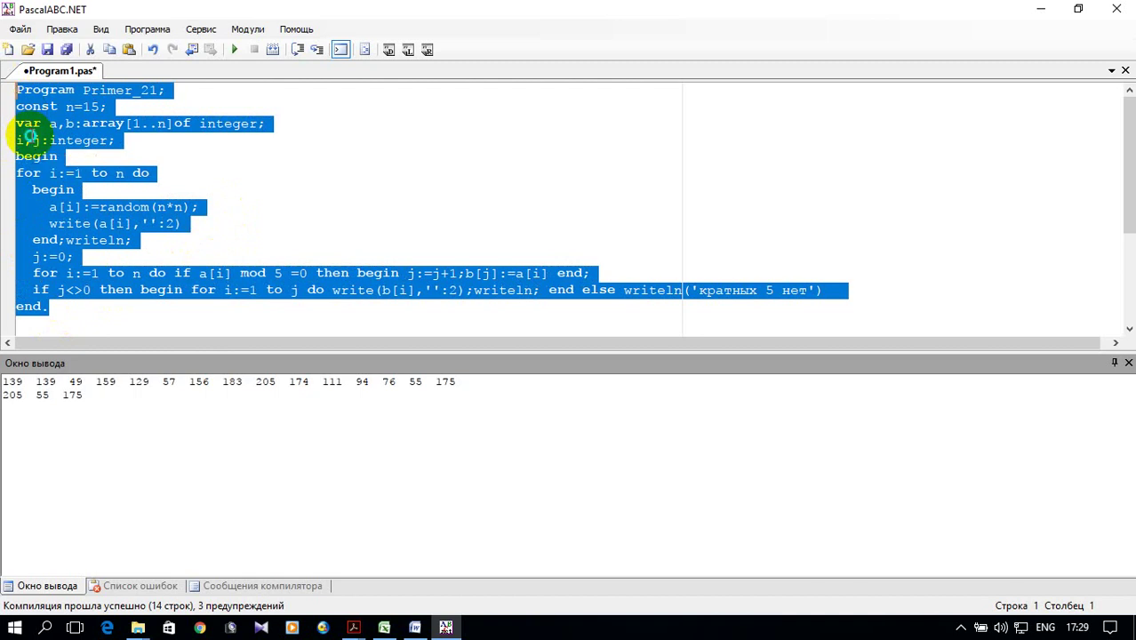
pyautogui.rightClick(31, 141)
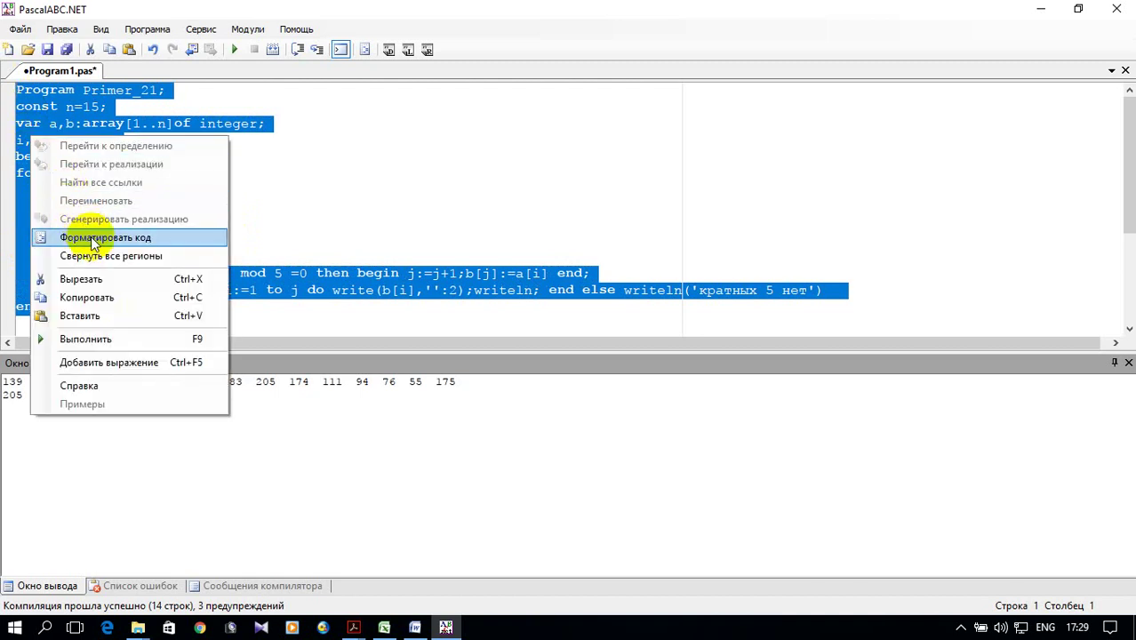
pyautogui.click(122, 297)
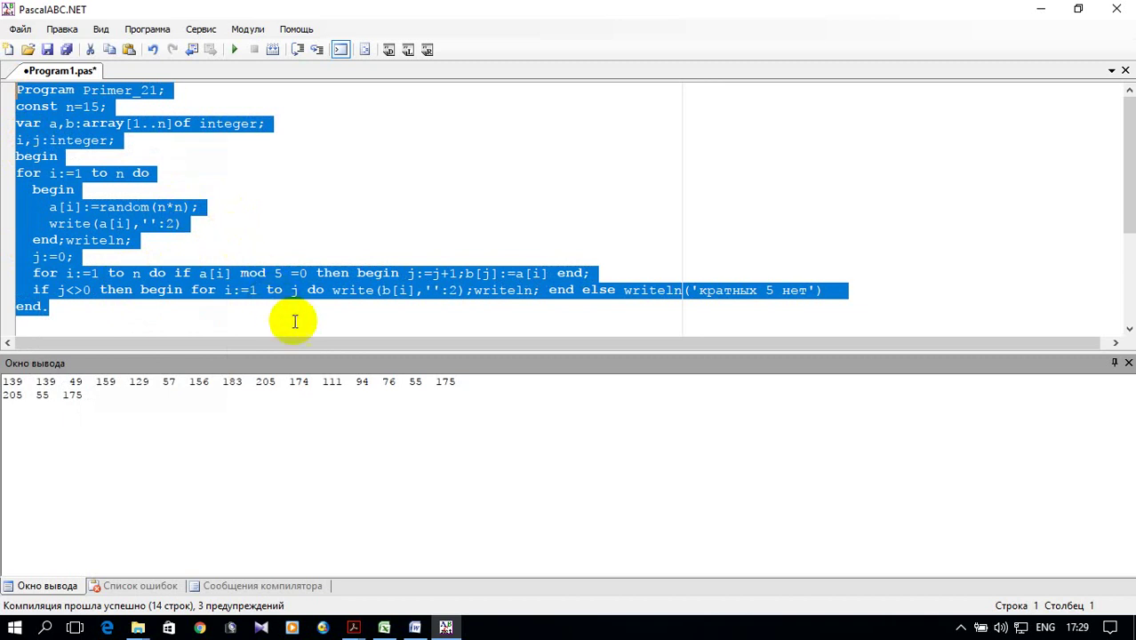
pyautogui.click(384, 629)
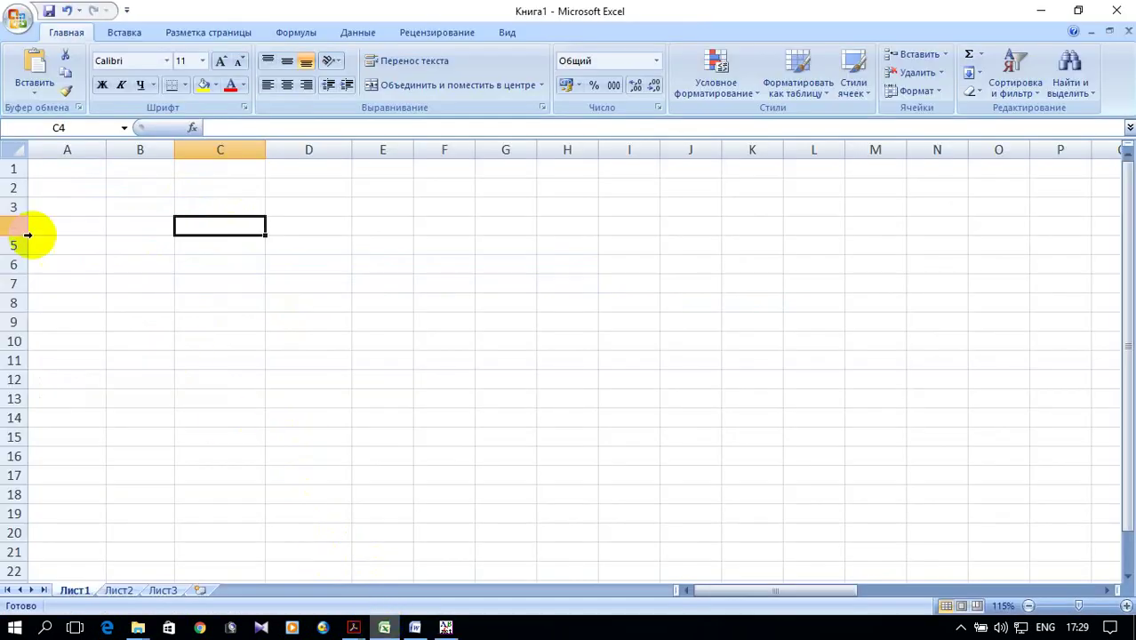
# Paste the Pascal code at A2, autofit column A, and start a header in B1.
pyautogui.click(67, 188)
pyautogui.rightClick(66, 188)
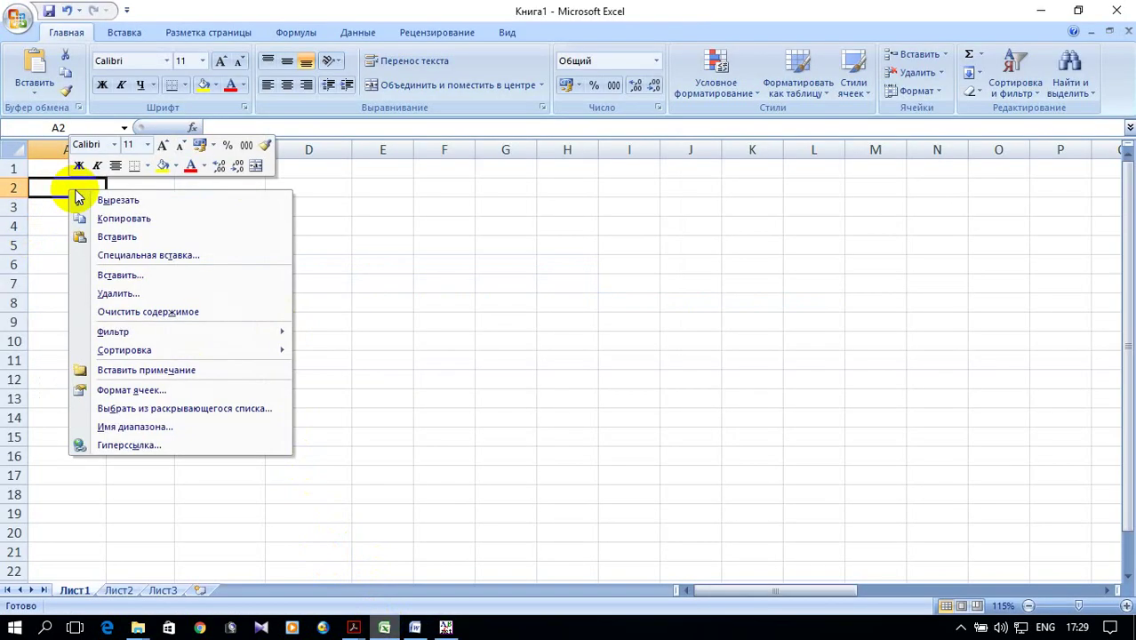
pyautogui.click(146, 239)
pyautogui.doubleClick(107, 147)
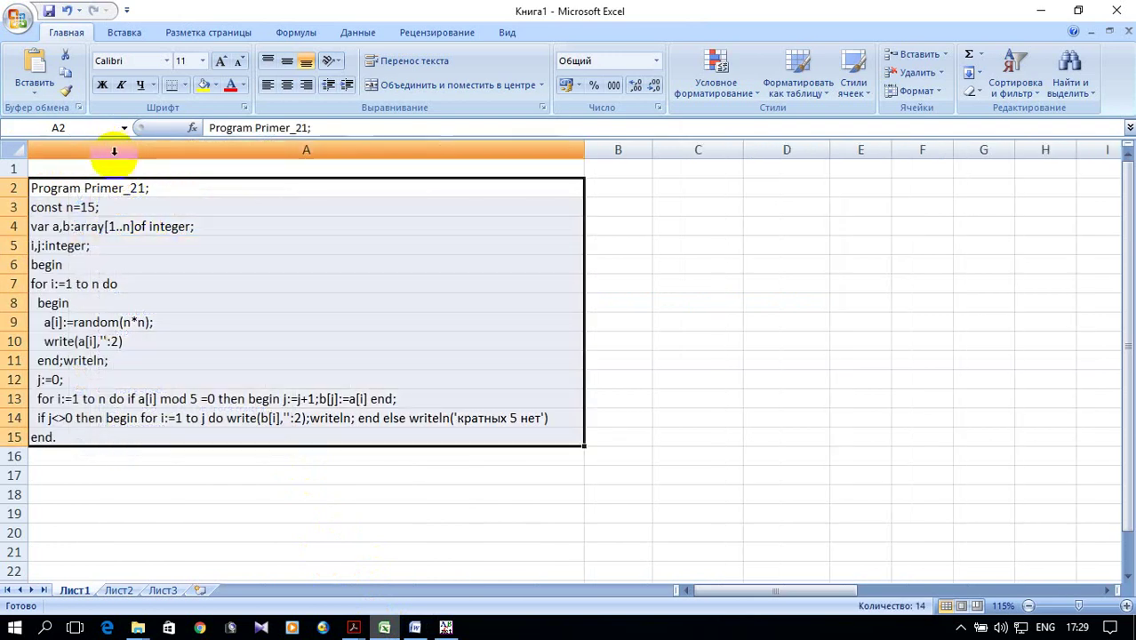
pyautogui.click(601, 169)
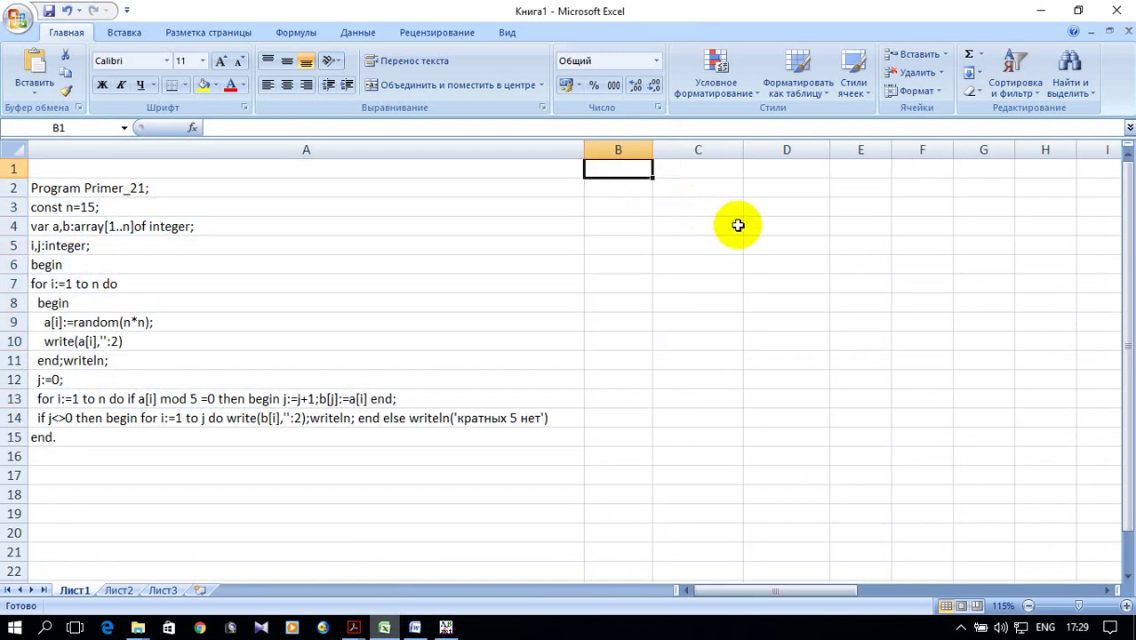
pyautogui.write('G')
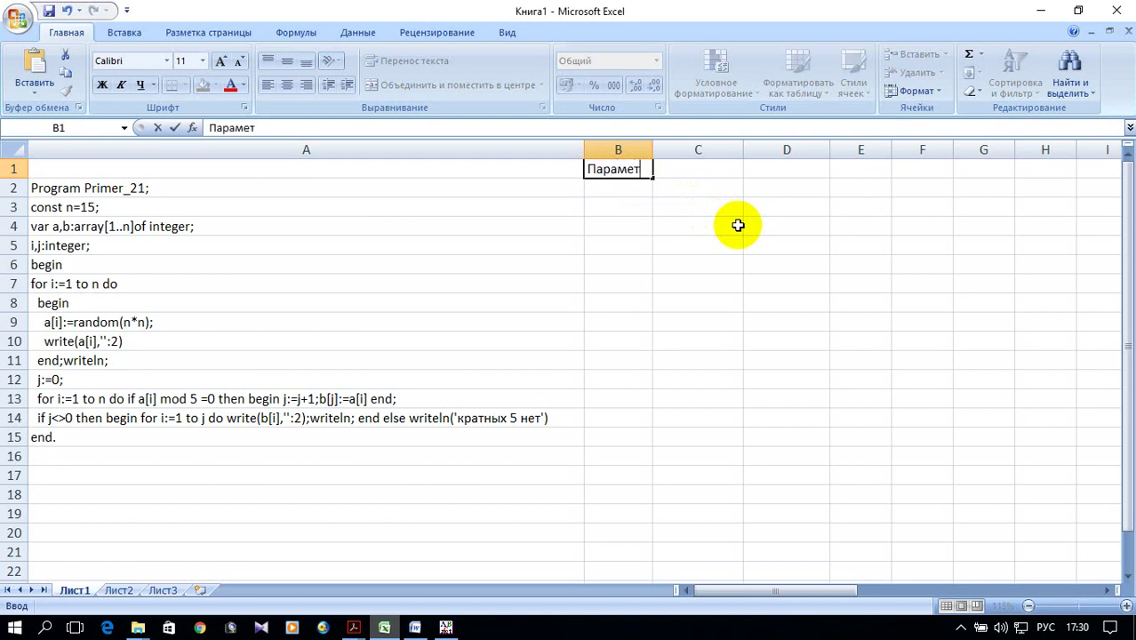
# Confirm Параметр in B1 and enter the header Значение in C1.
pyautogui.click(712, 170)
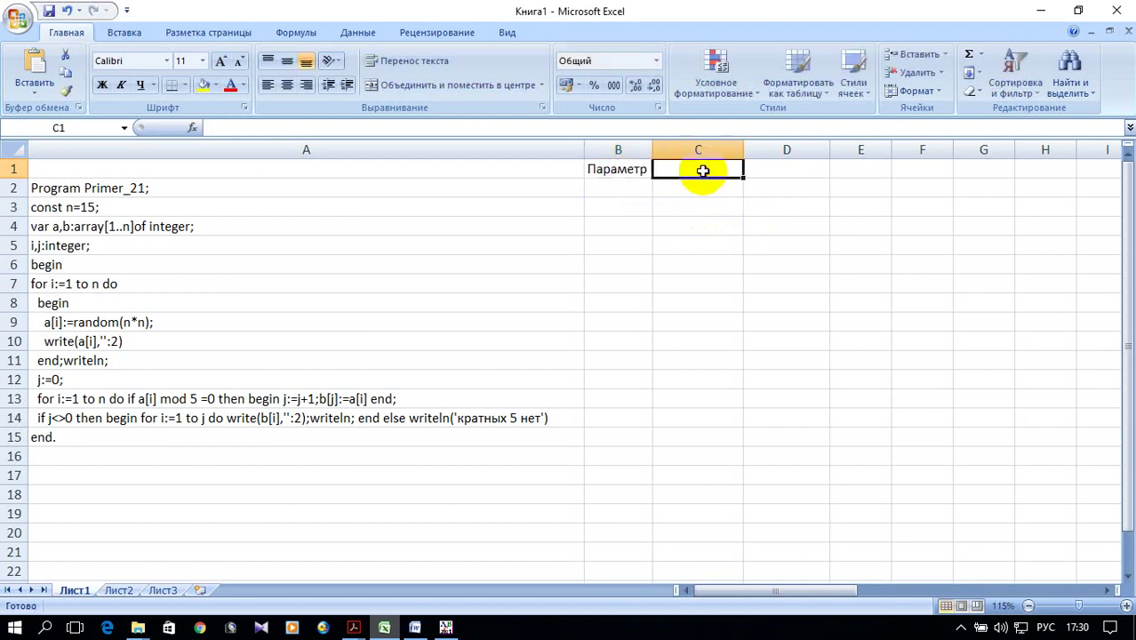
pyautogui.write('3н')
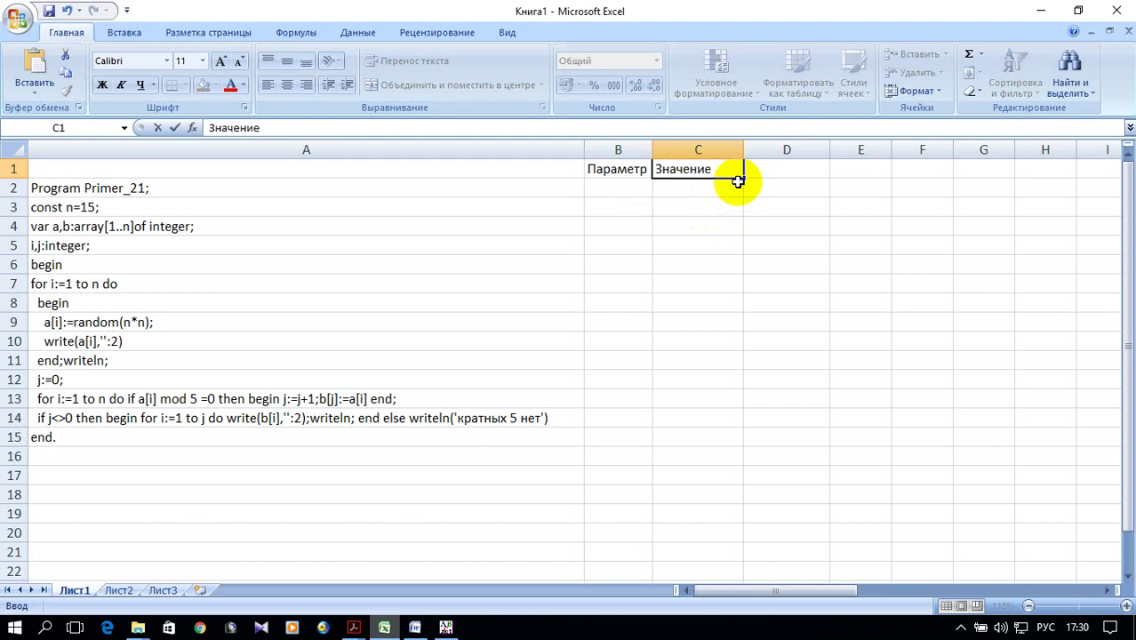
pyautogui.click(601, 269)
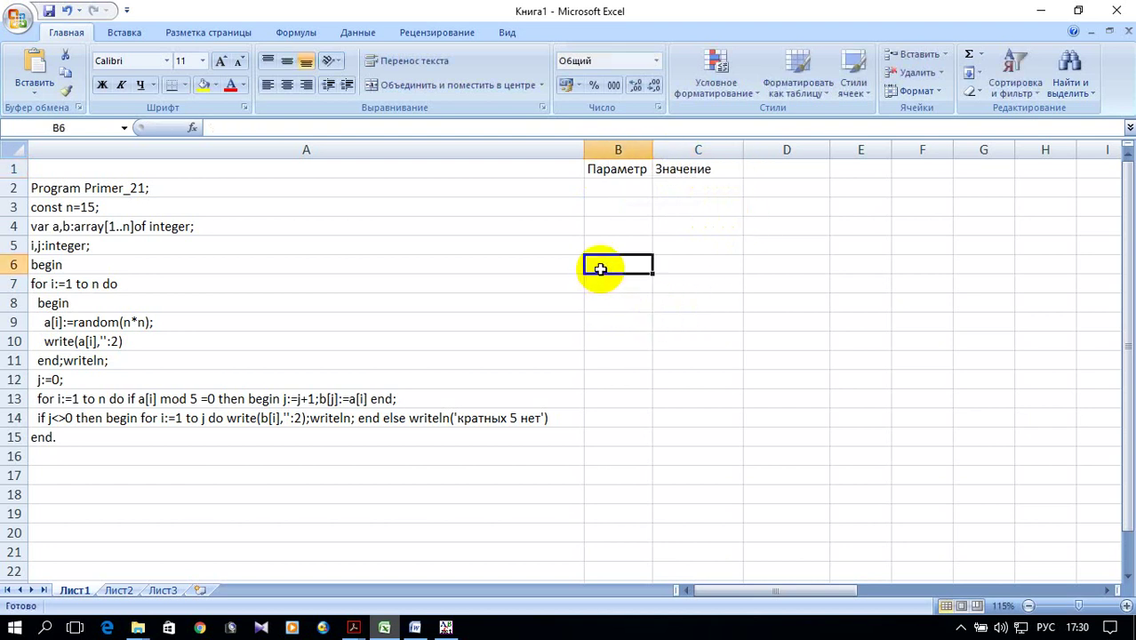
# Record n= in B3 with the value 15 in C3.
pyautogui.click(622, 207)
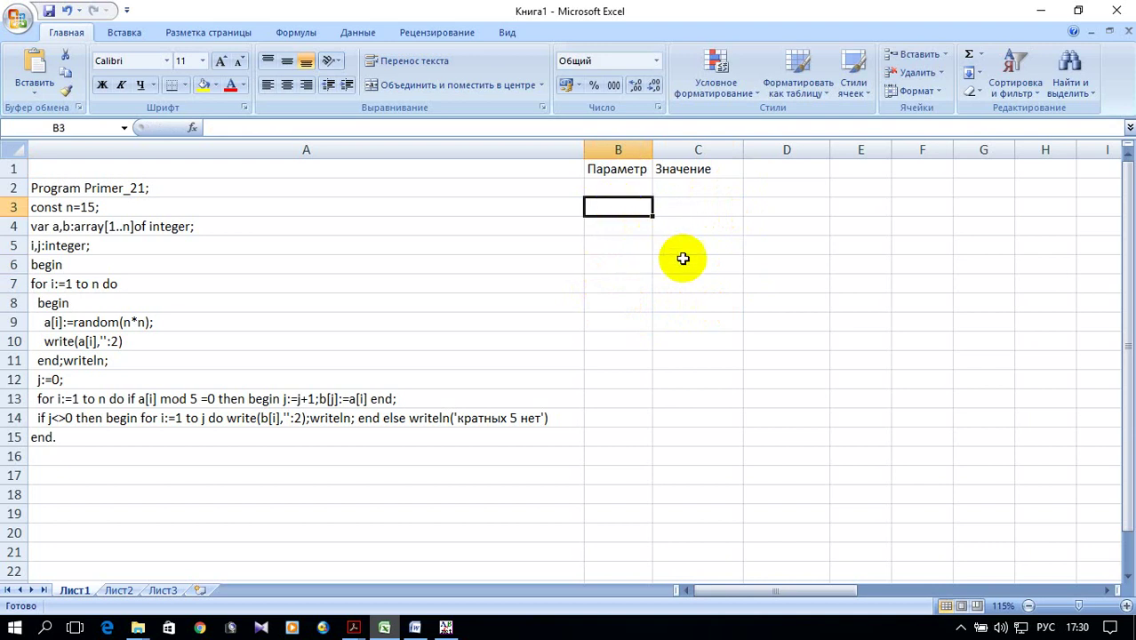
pyautogui.write('т')
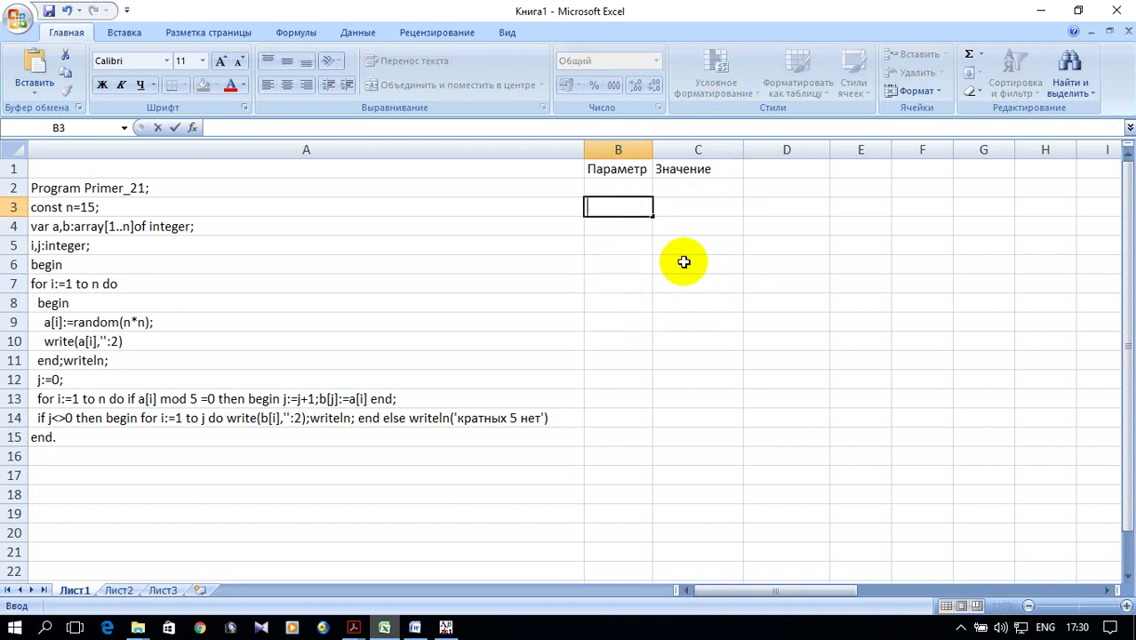
pyautogui.click(703, 212)
pyautogui.write('1')
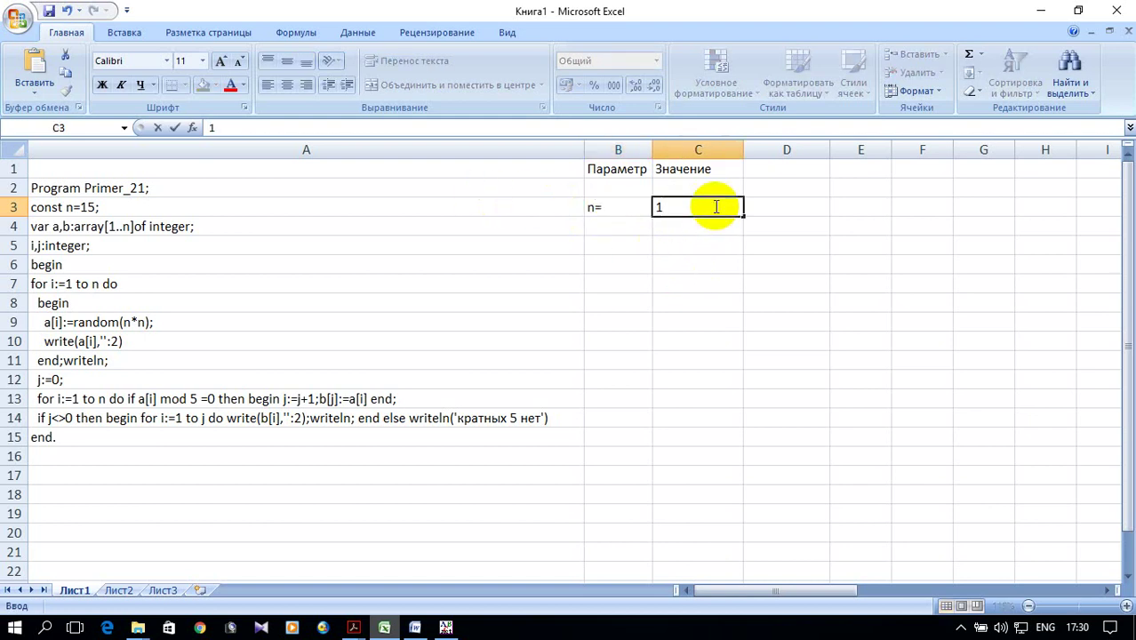
pyautogui.write('5')
# Confirm 15 in C3 and label cell B7 as i=.
pyautogui.click(621, 277)
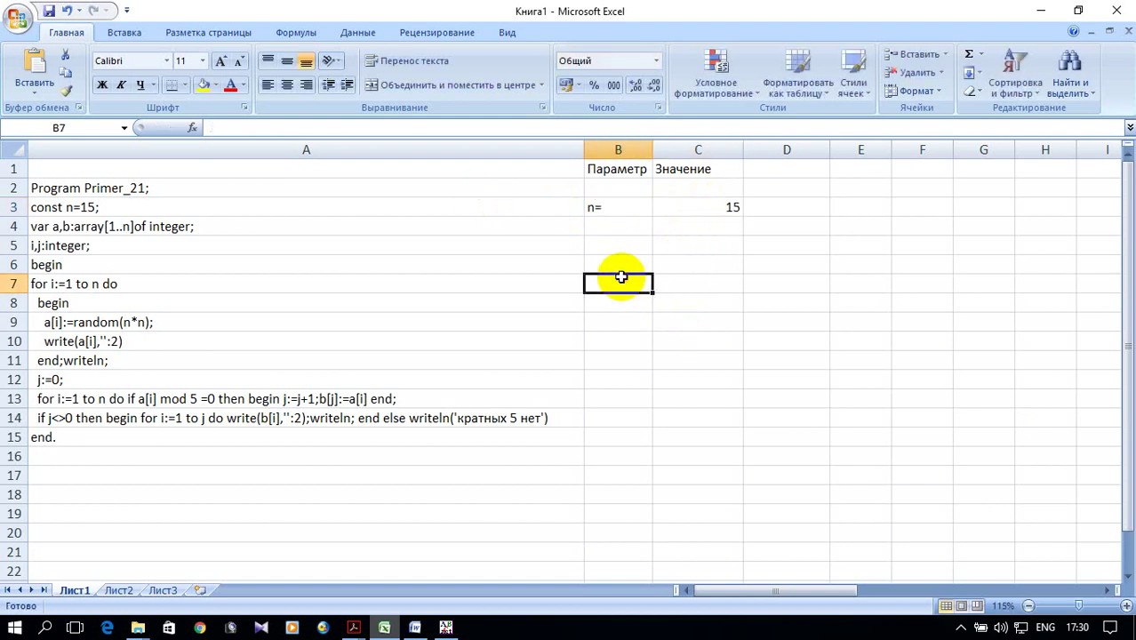
pyautogui.write('i=')
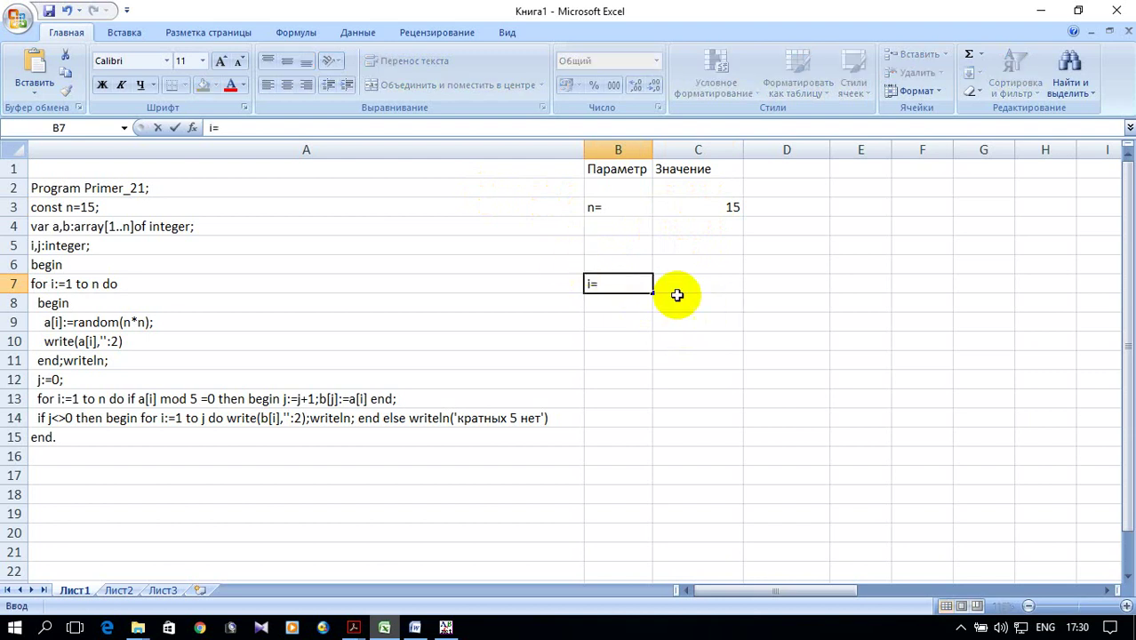
pyautogui.click(682, 267)
# Fill C7:Q7 with indices 1 to 15 by extending a 1, 2 series.
pyautogui.click(725, 284)
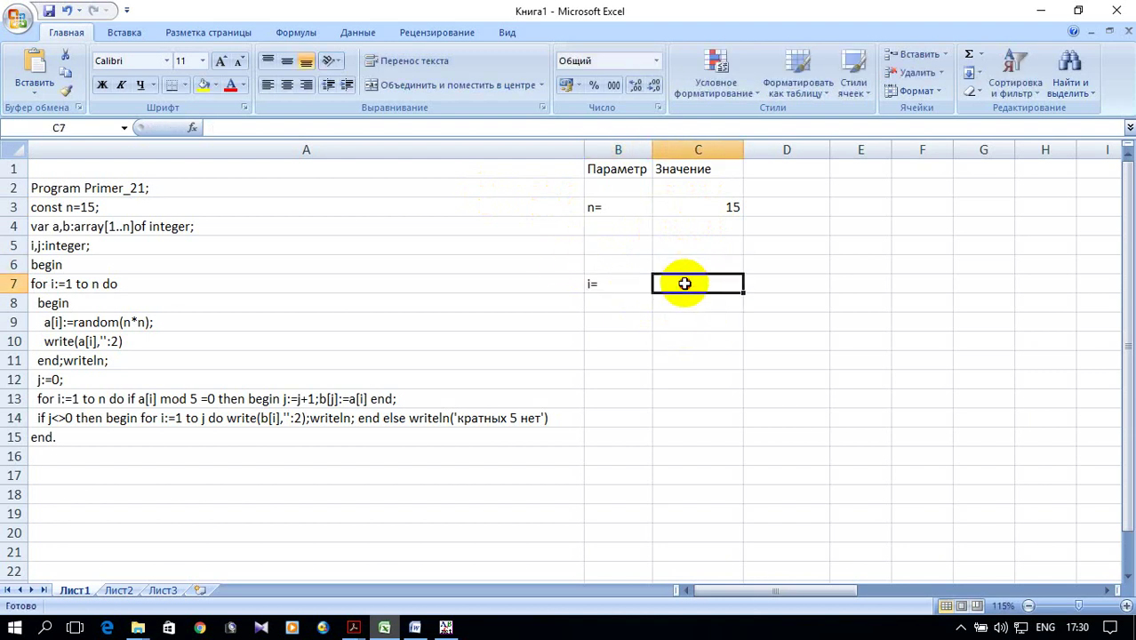
pyautogui.write('1')
pyautogui.click(798, 284)
pyautogui.write('2')
pyautogui.moveTo(711, 285)
pyautogui.mouseDown()
pyautogui.moveTo(794, 283)
pyautogui.moveTo(751, 304)
pyautogui.moveTo(565, 306)
pyautogui.mouseUp()
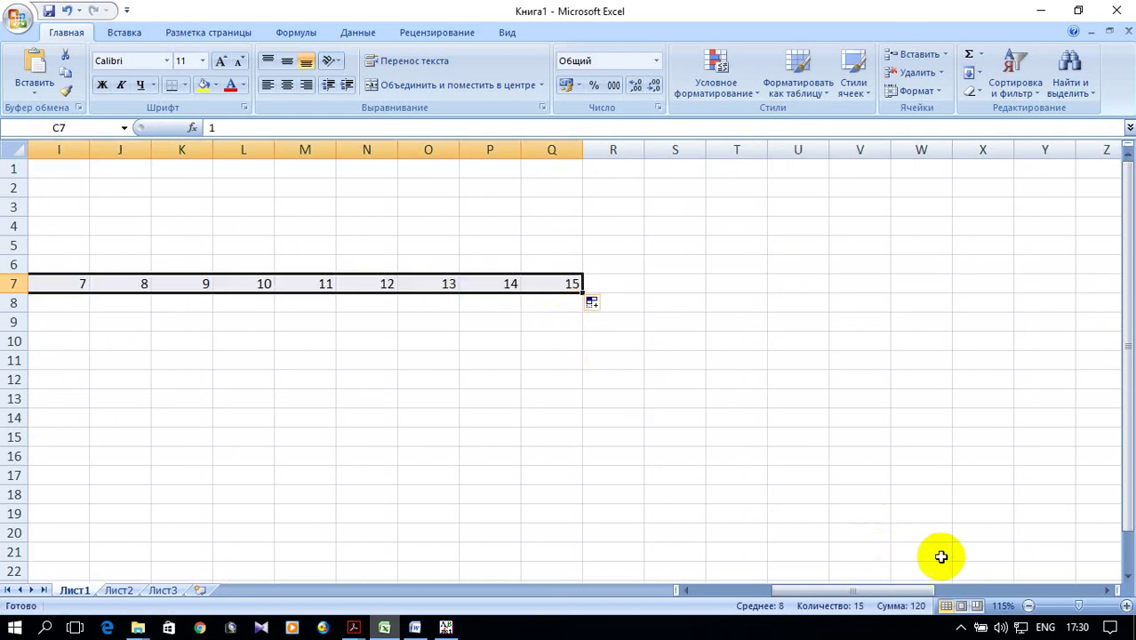
pyautogui.moveTo(856, 591); pyautogui.dragTo(782, 590)
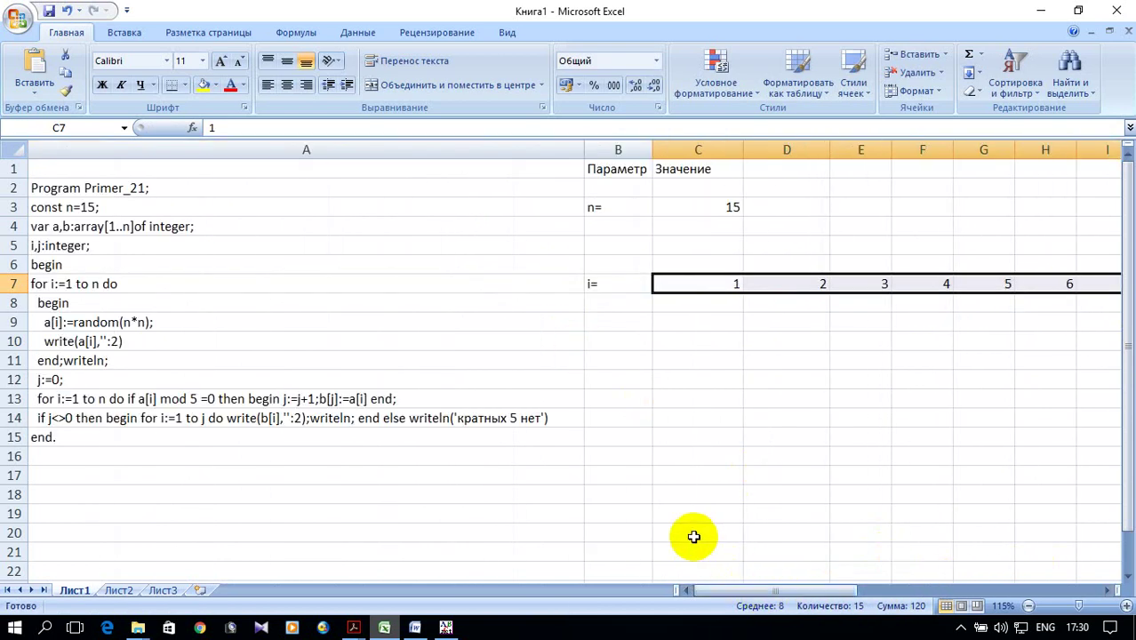
pyautogui.click(634, 307)
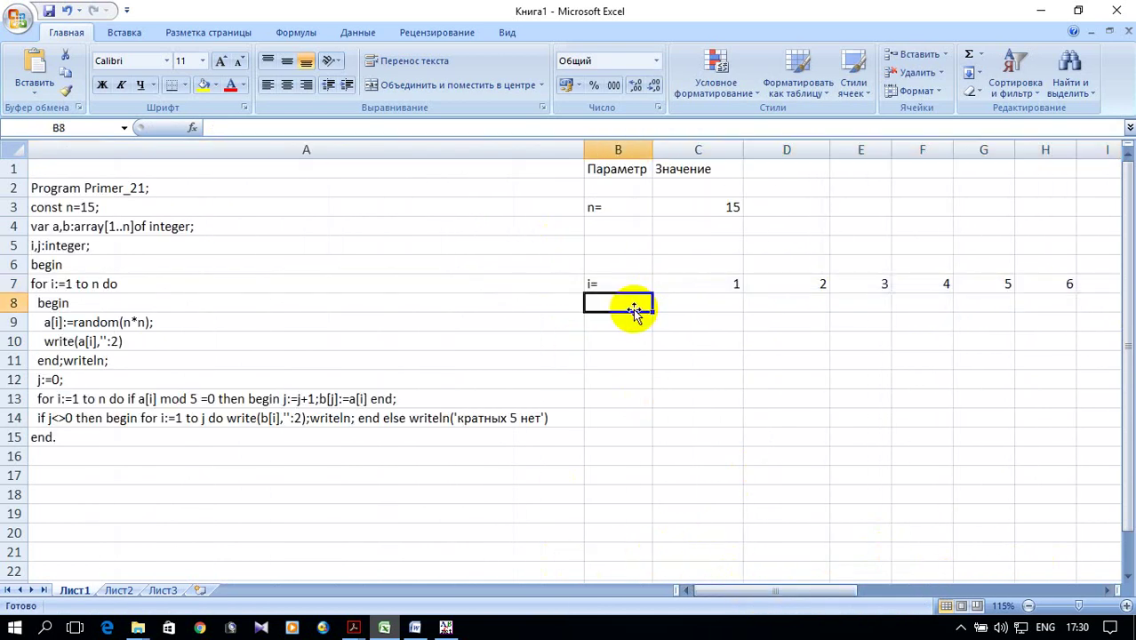
# Label B8 as a[i]=, checking the array line in the Pascal program.
pyautogui.write('a[i')
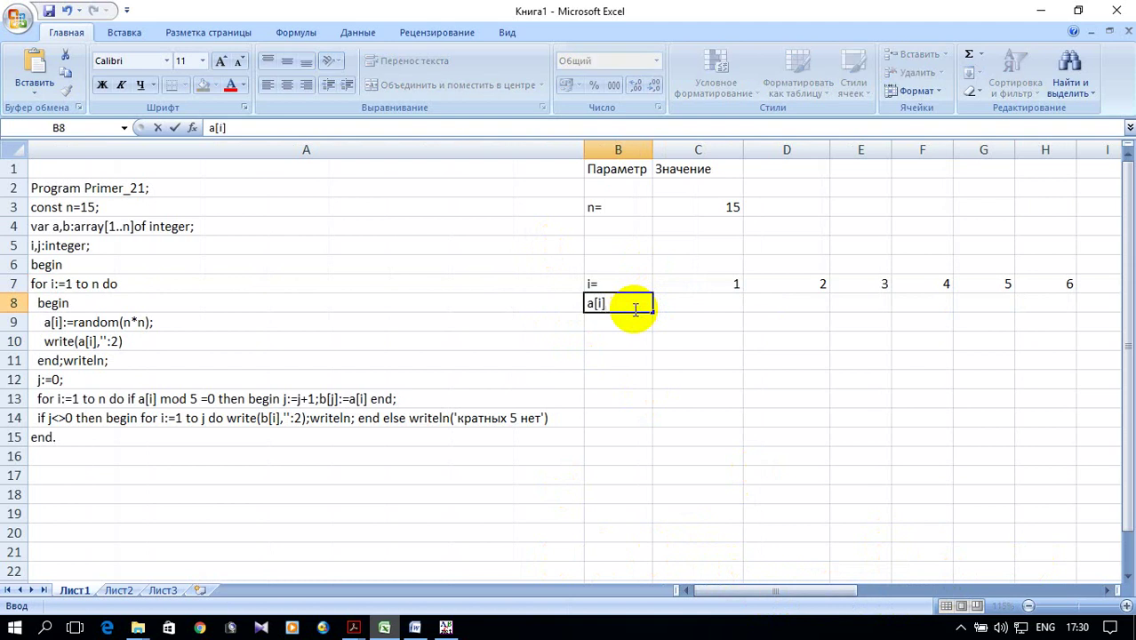
pyautogui.click(446, 627)
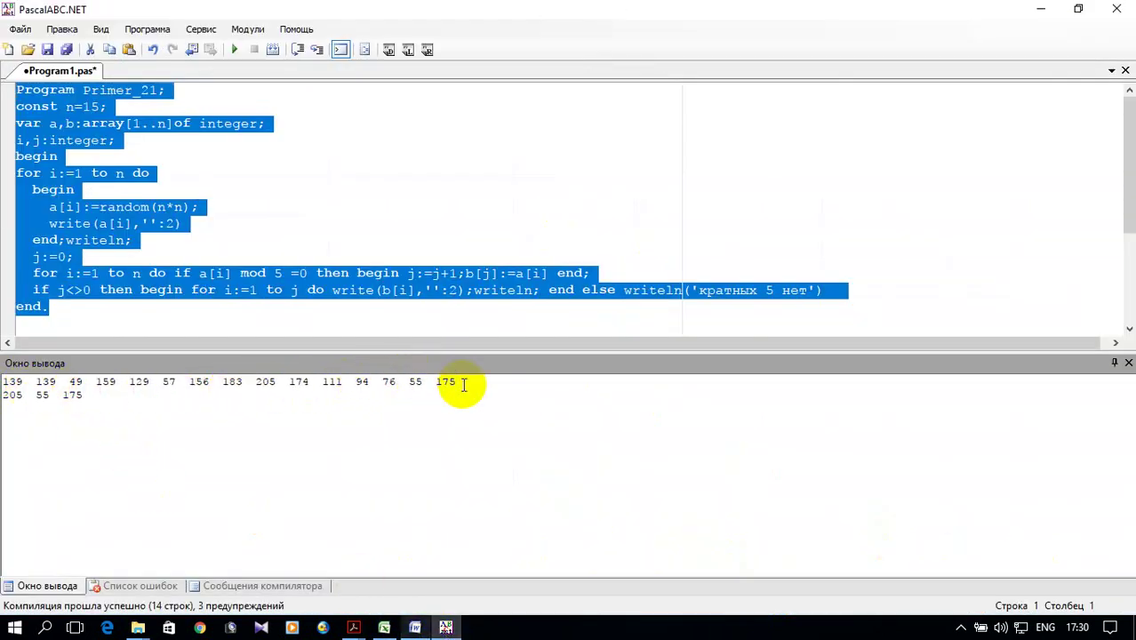
pyautogui.click(384, 628)
pyautogui.click(692, 303)
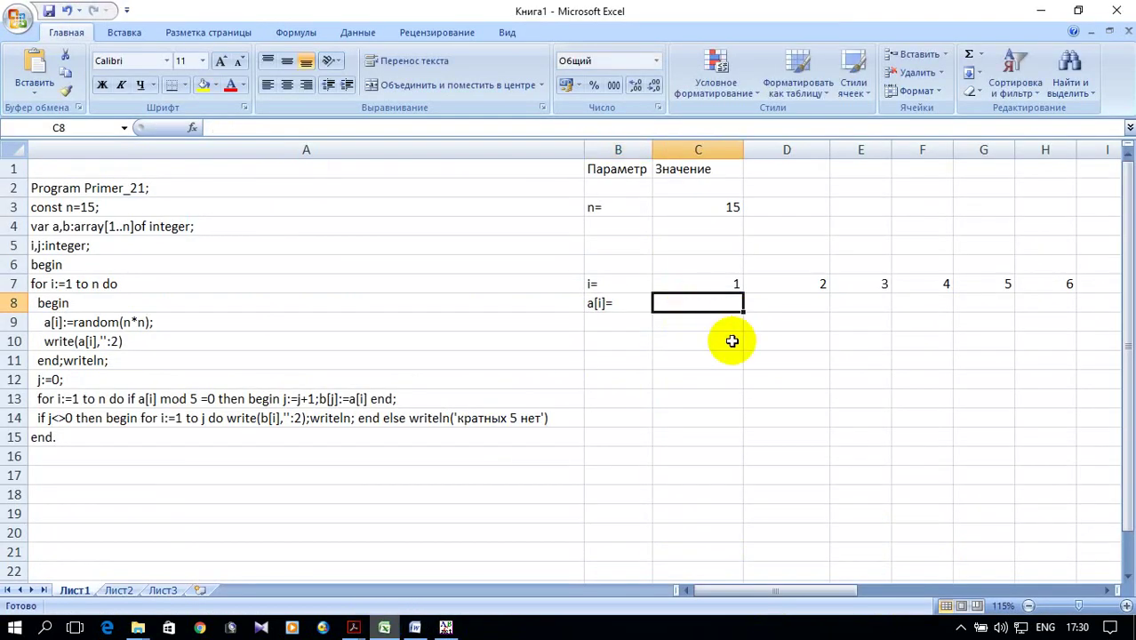
# Fill C8:Q8 with values 3 through 17 by extending a 3, 4 series.
pyautogui.write('3')
pyautogui.click(777, 301)
pyautogui.write('4')
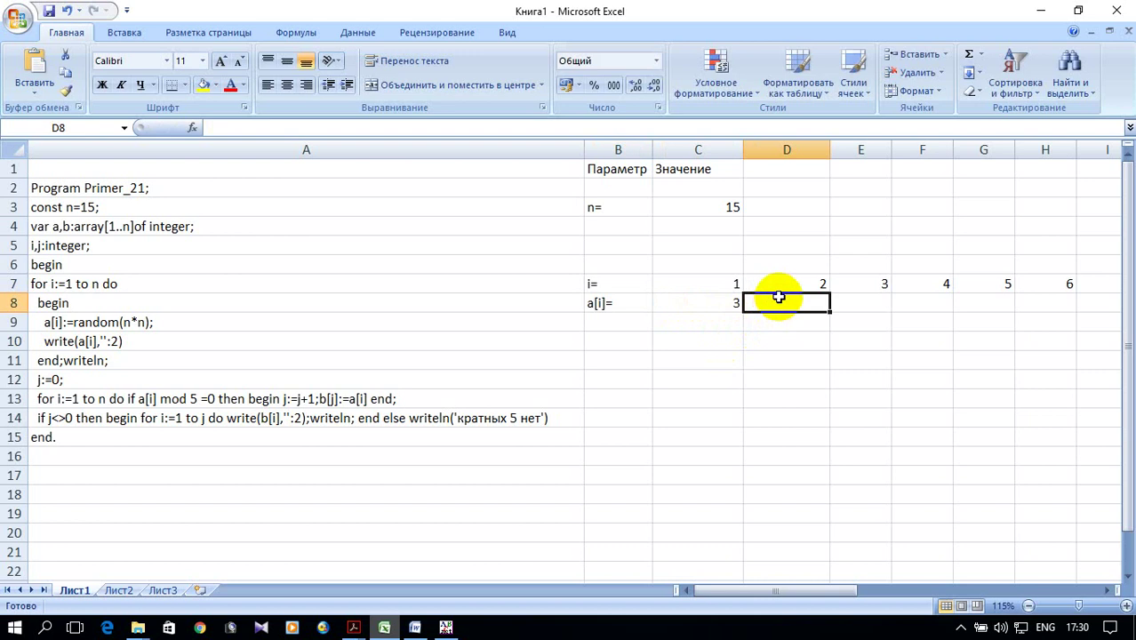
pyautogui.click(697, 303)
pyautogui.moveTo(696, 304); pyautogui.dragTo(1072, 312)
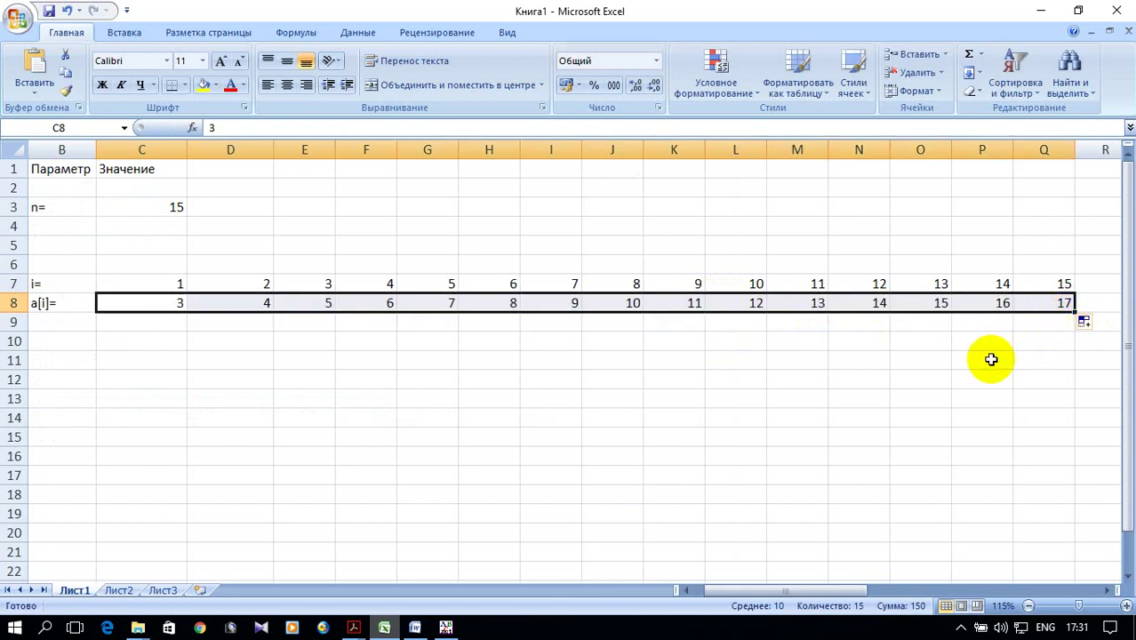
pyautogui.moveTo(819, 590); pyautogui.dragTo(751, 589)
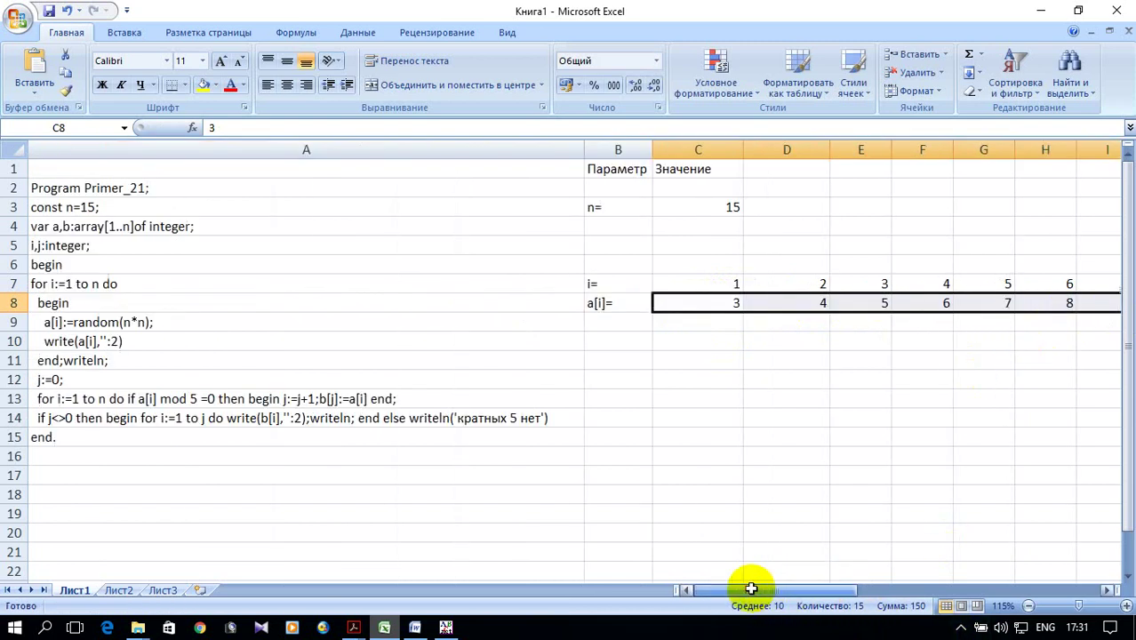
pyautogui.scroll(-1, 624, 384)
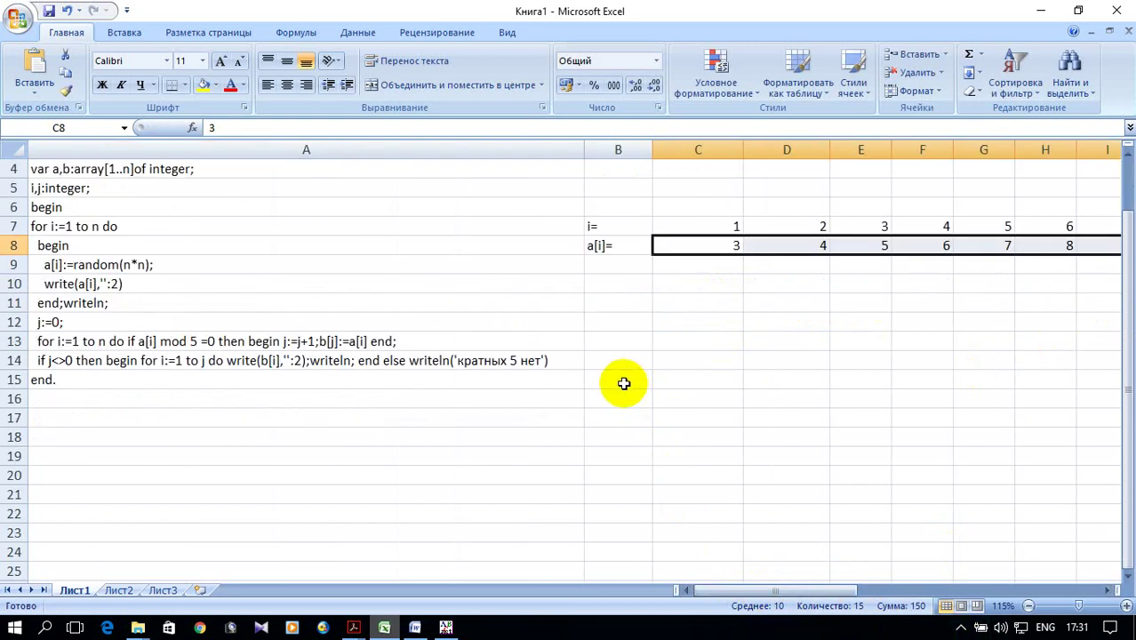
pyautogui.click(608, 303)
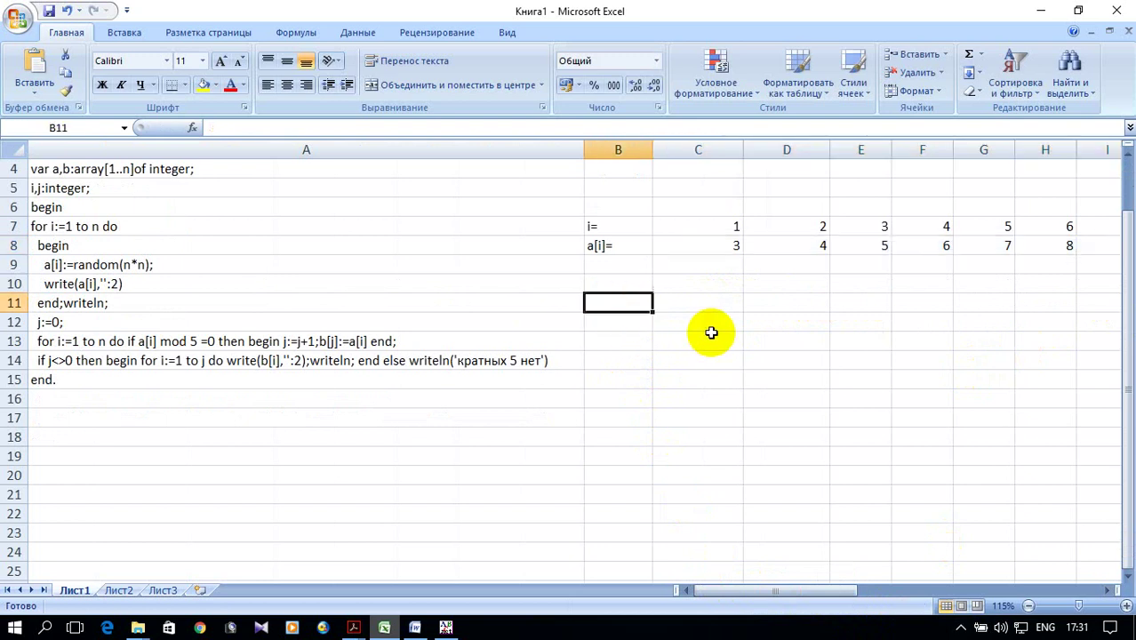
# Label cell B11 as b[j]=.
pyautogui.write('b[j')
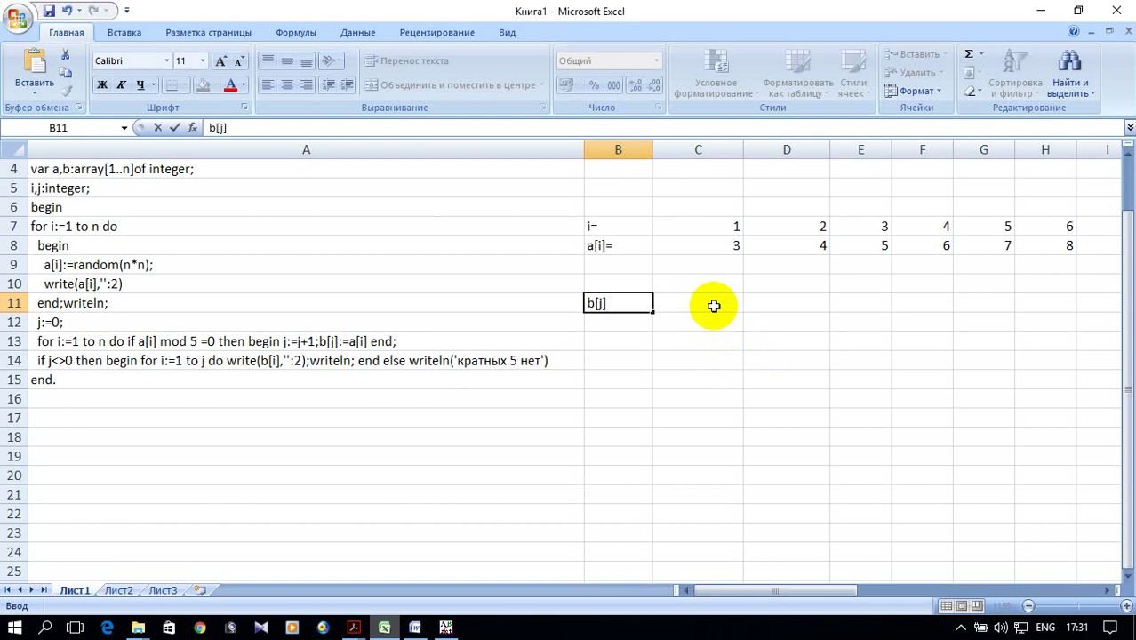
pyautogui.write('=')
pyautogui.click(711, 304)
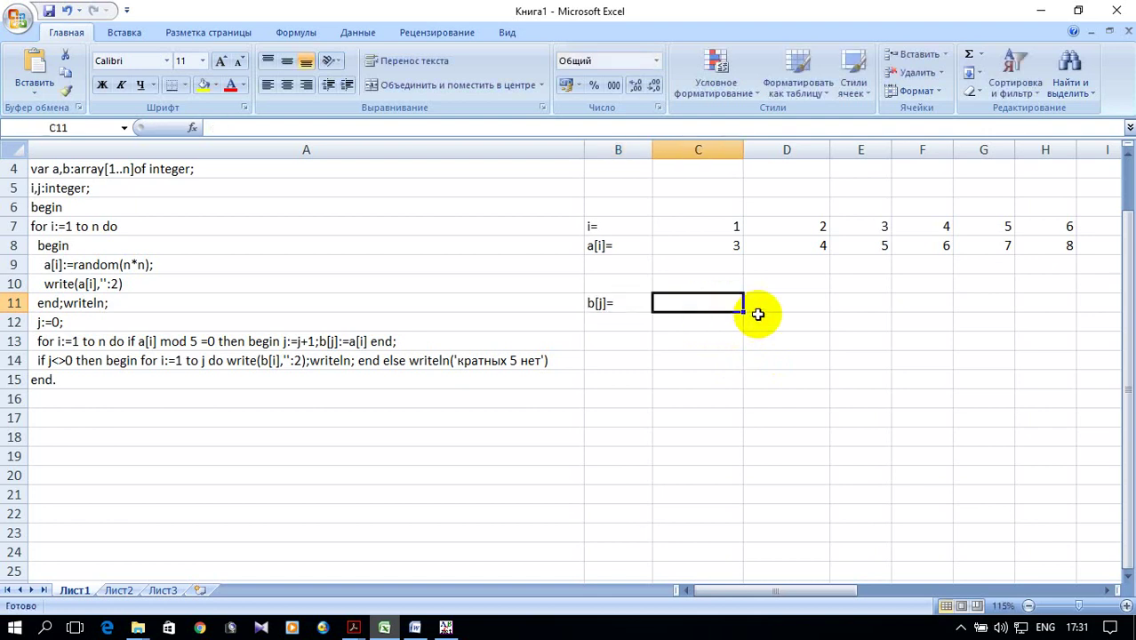
# Insert the logical function ЕСЛИ into C11 from the Логические category.
pyautogui.click(192, 128)
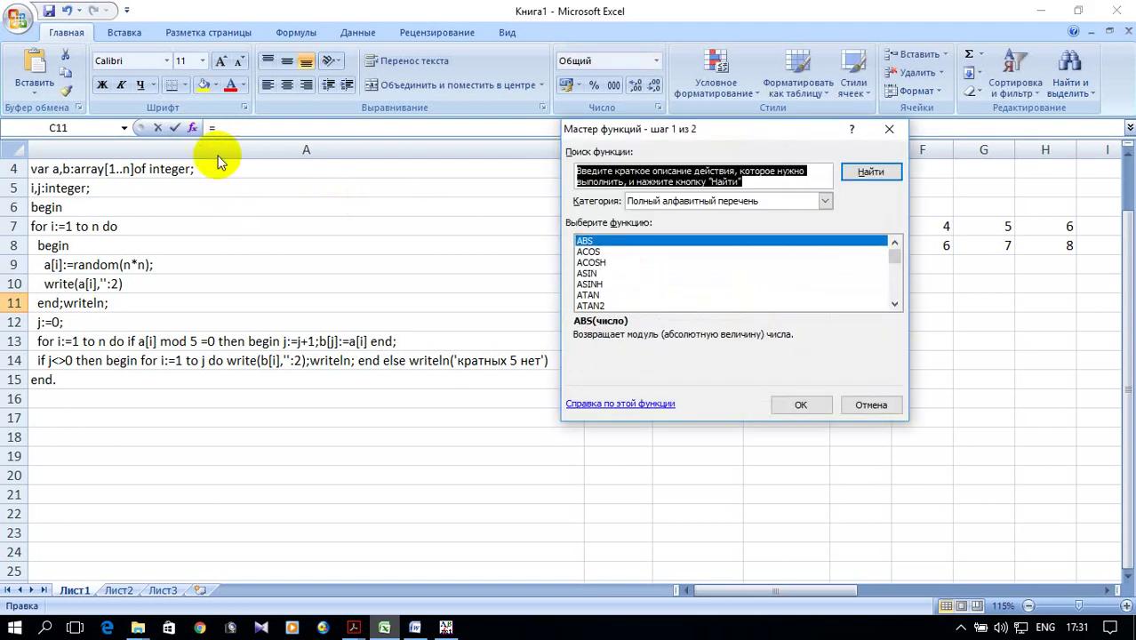
pyautogui.click(825, 202)
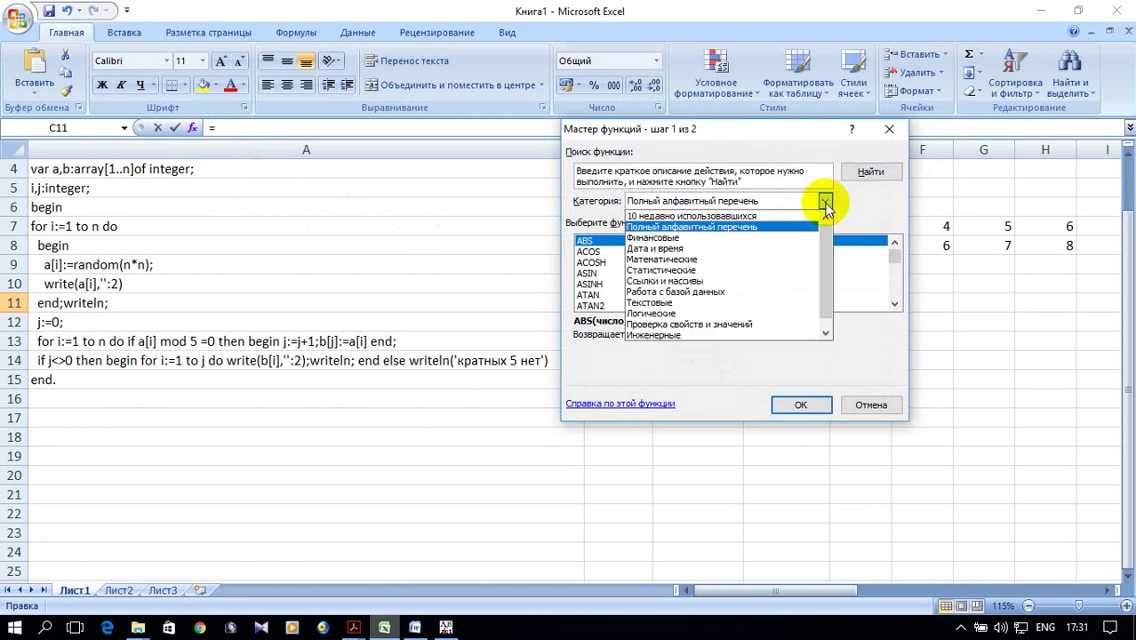
pyautogui.scroll(-1, 724, 293)
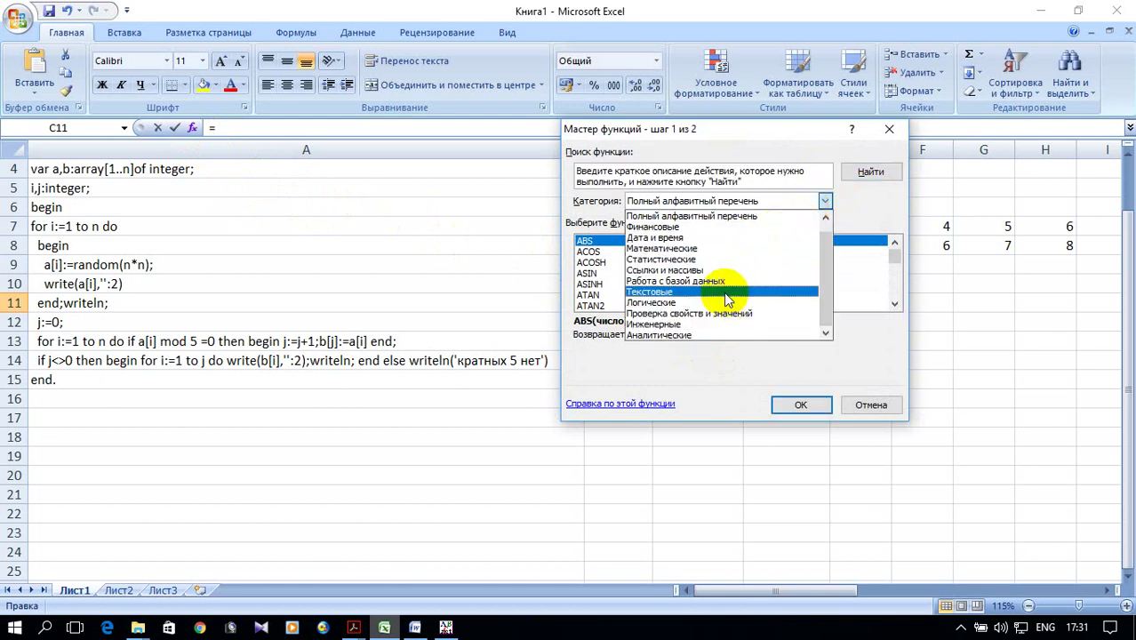
pyautogui.scroll(1, 715, 307)
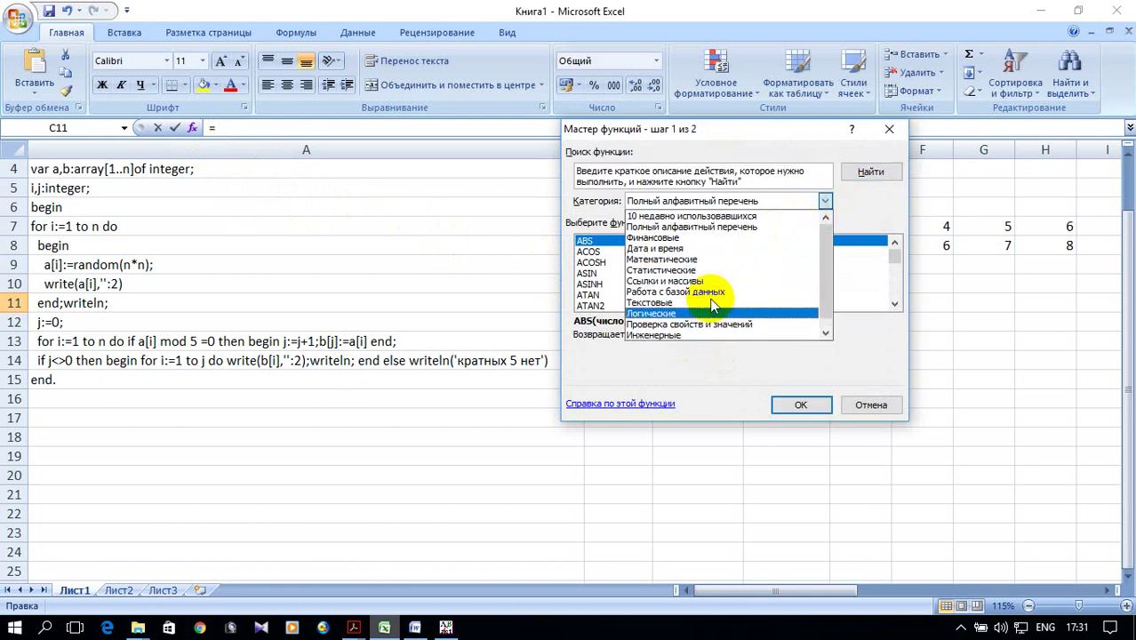
pyautogui.click(696, 311)
pyautogui.click(801, 405)
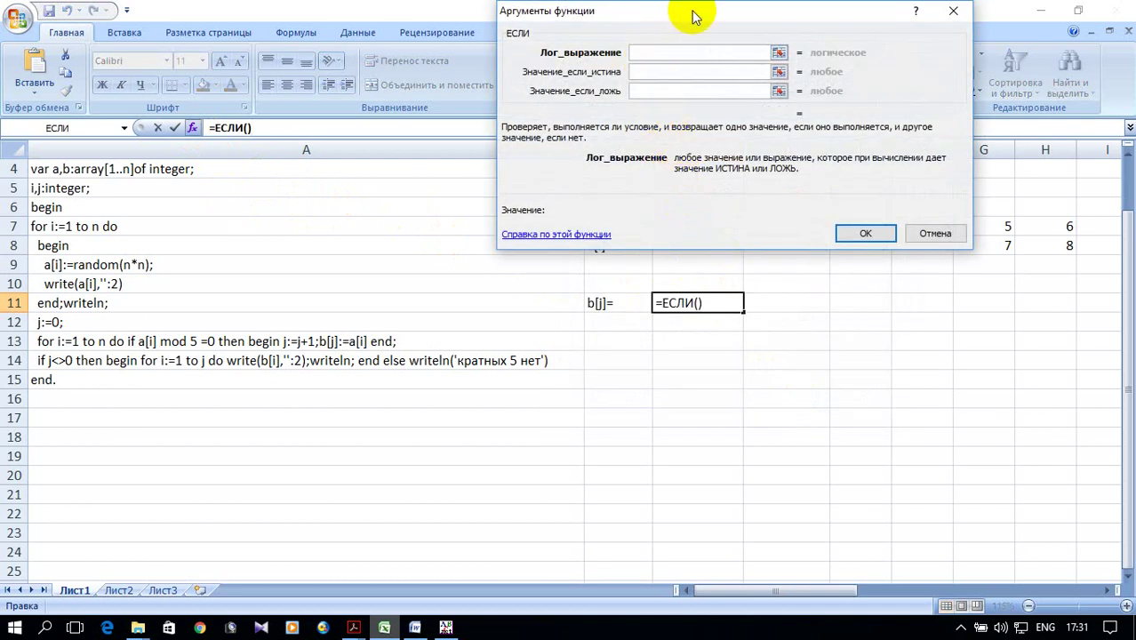
# Set C11 to =ЕСЛИ(остат(C8;5)=0;C8;" ") and confirm the formula.
pyautogui.moveTo(696, 14); pyautogui.dragTo(398, 332)
pyautogui.moveTo(334, 285); pyautogui.dragTo(314, 250)
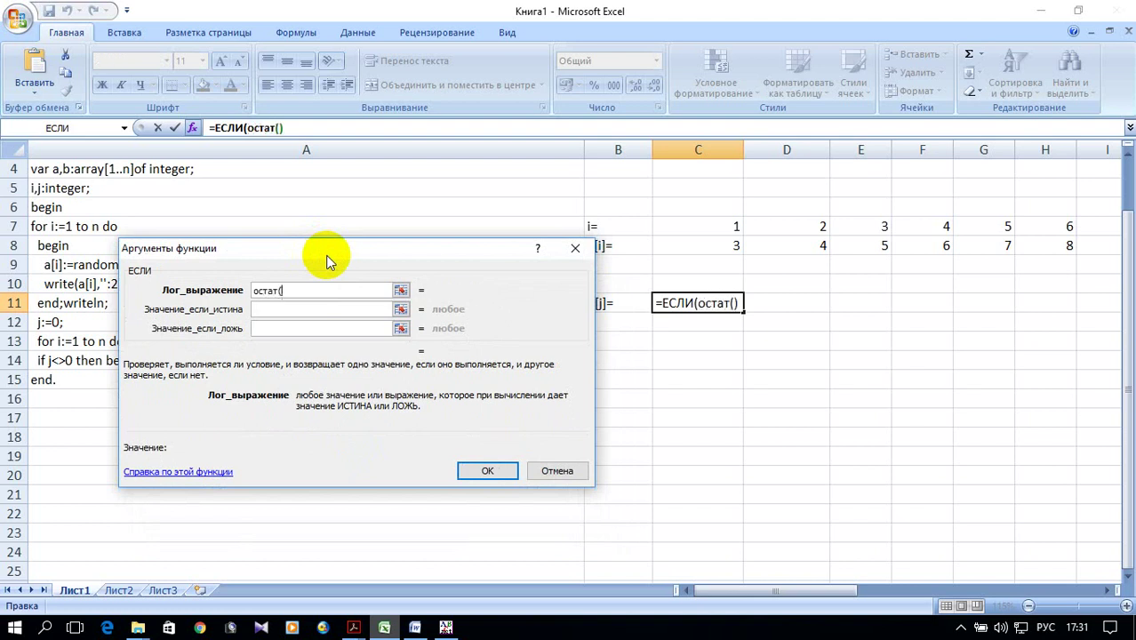
pyautogui.write(',')
pyautogui.click(722, 248)
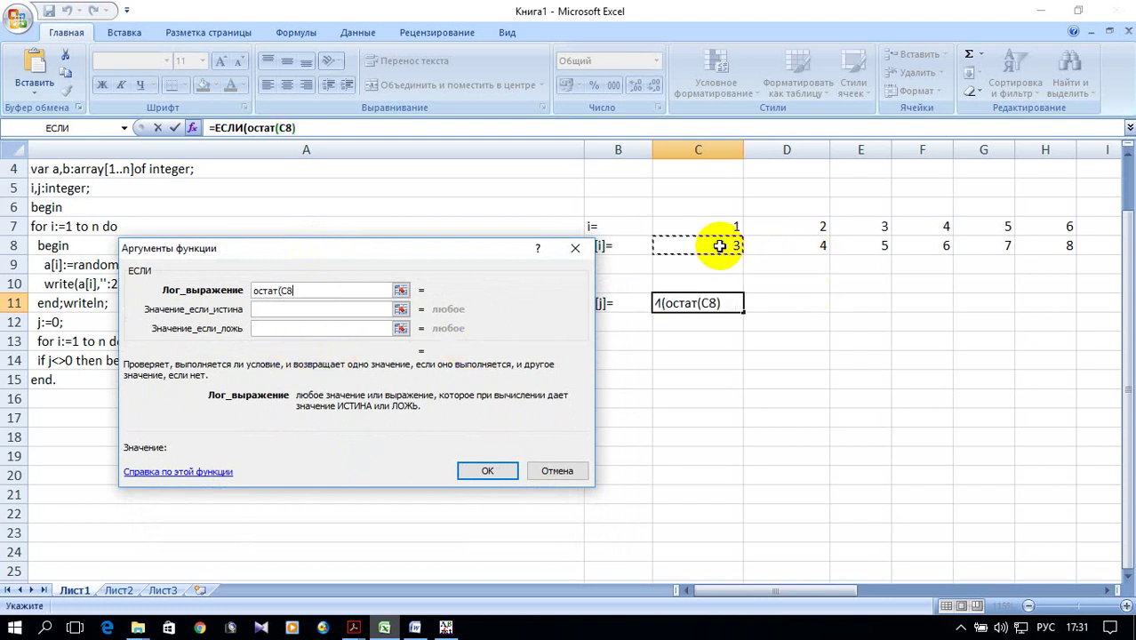
pyautogui.write(',')
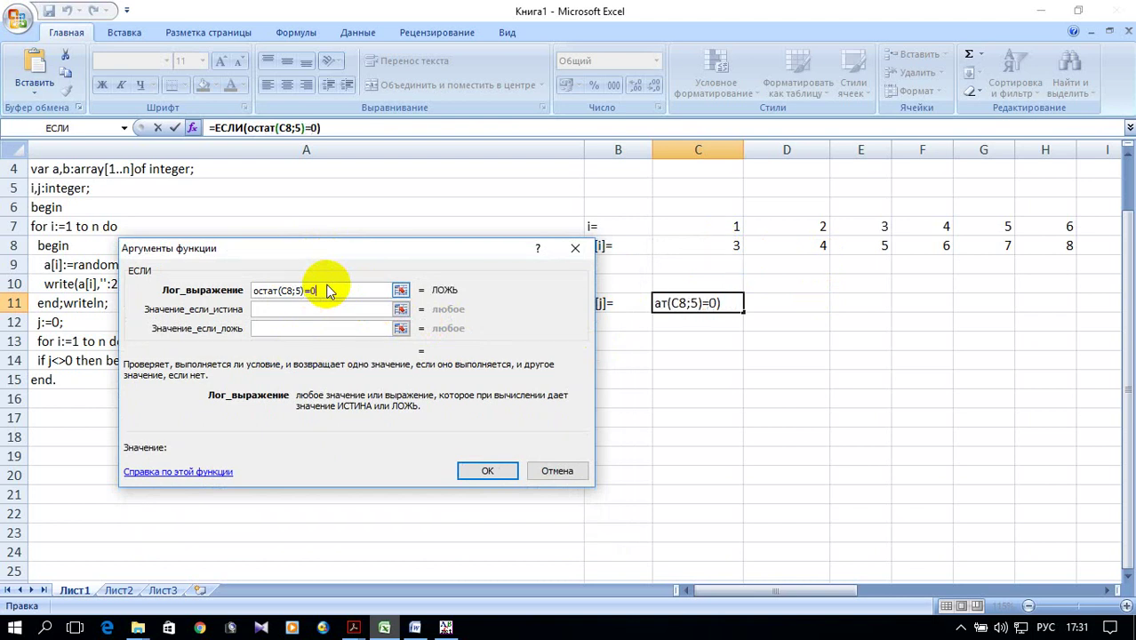
pyautogui.click(308, 307)
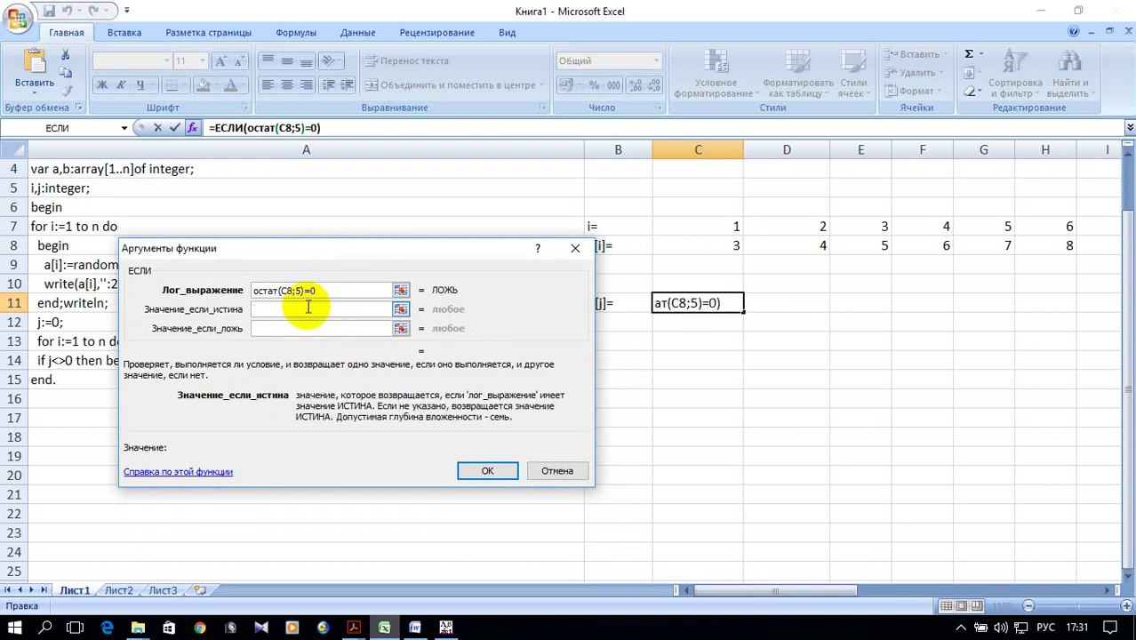
pyautogui.click(716, 244)
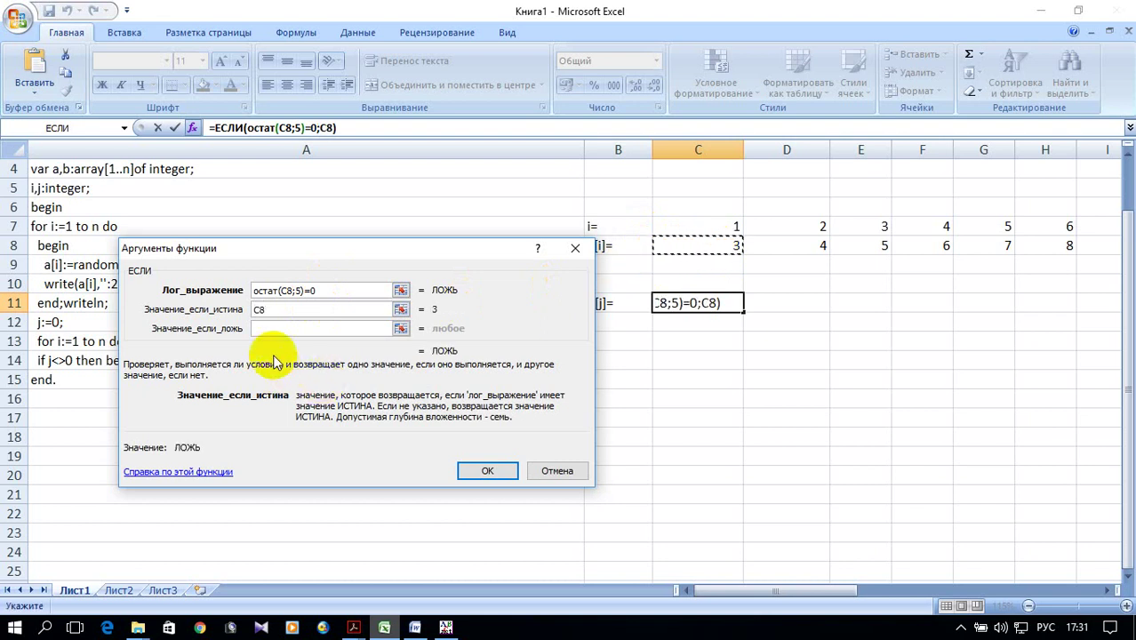
pyautogui.click(282, 327)
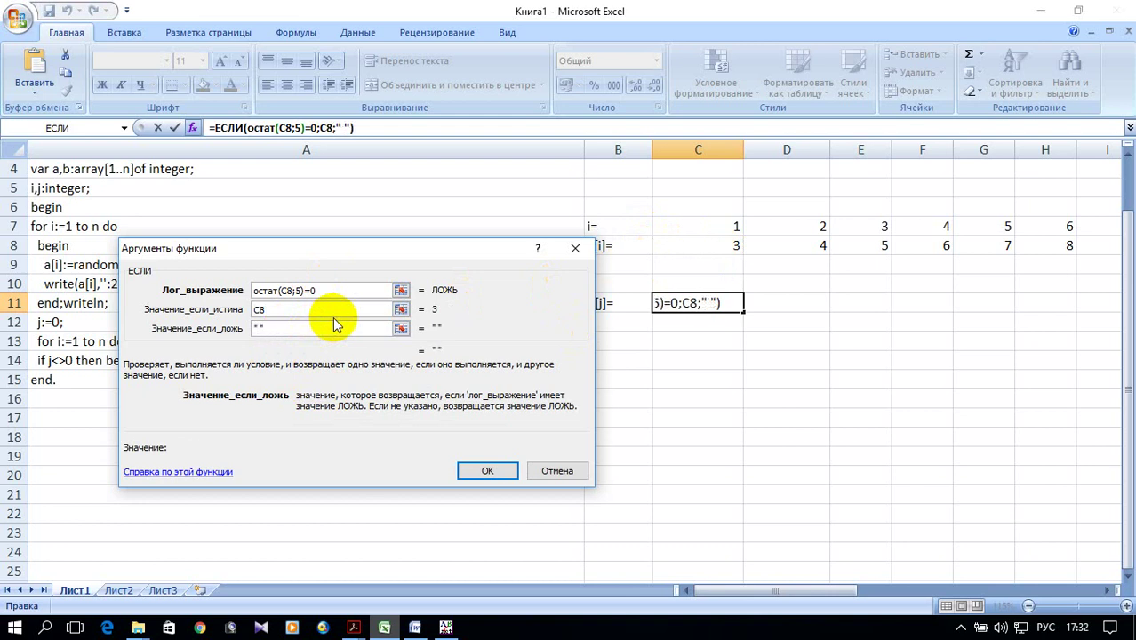
pyautogui.click(480, 476)
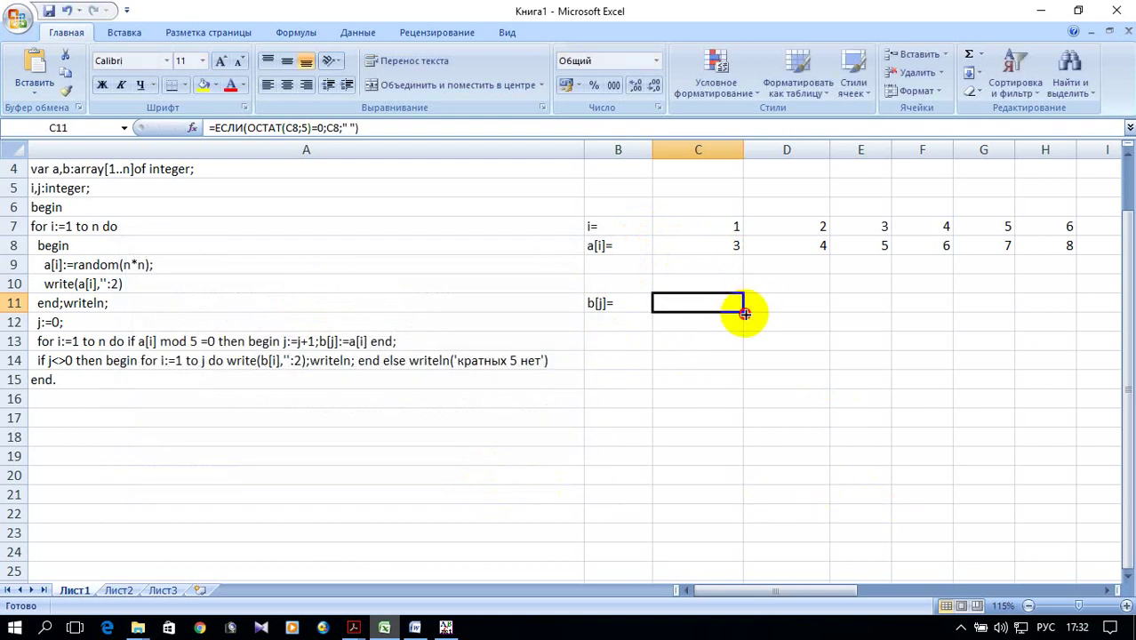
# Copy C11's divisibility formula across to Q11, then switch to the blank Word document.
pyautogui.moveTo(745, 313); pyautogui.dragTo(1063, 314)
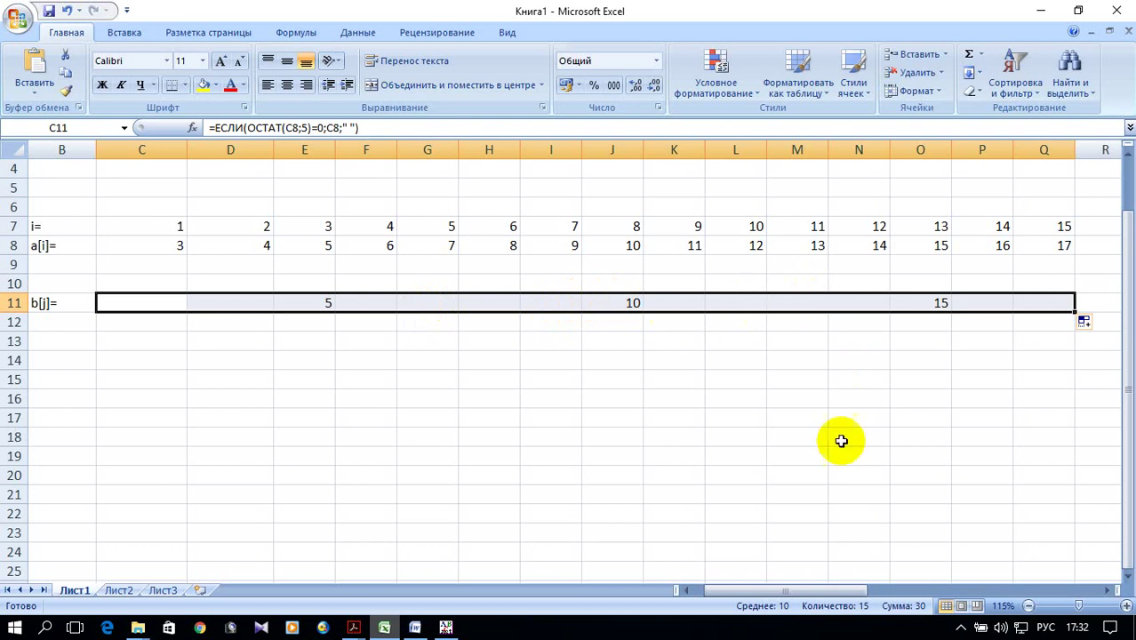
pyautogui.moveTo(794, 590); pyautogui.dragTo(731, 592)
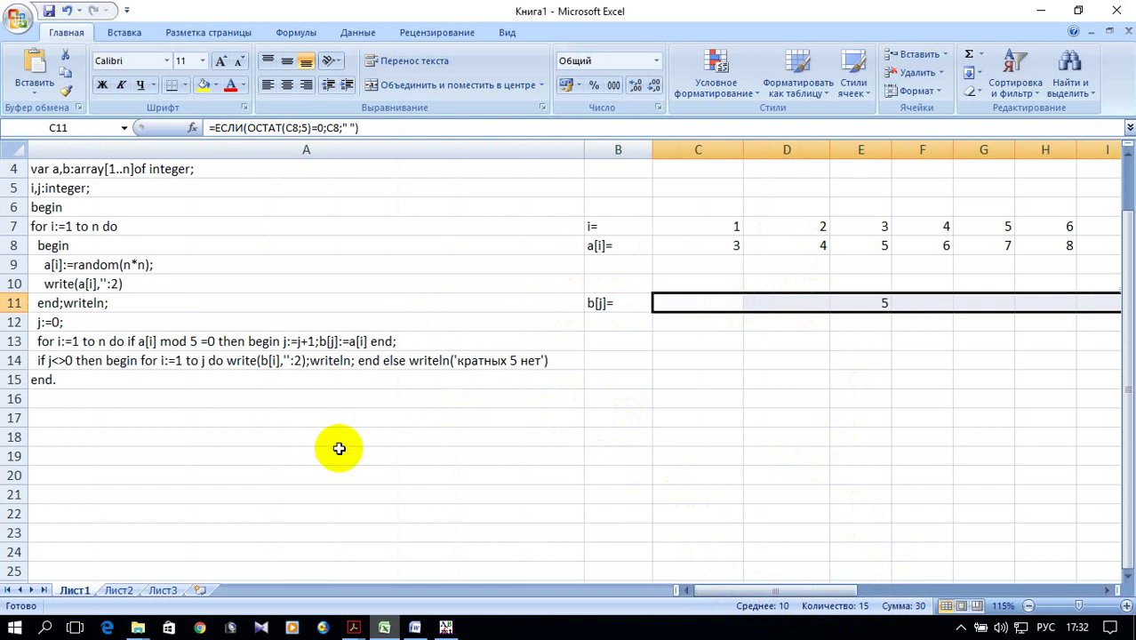
pyautogui.moveTo(418, 628)
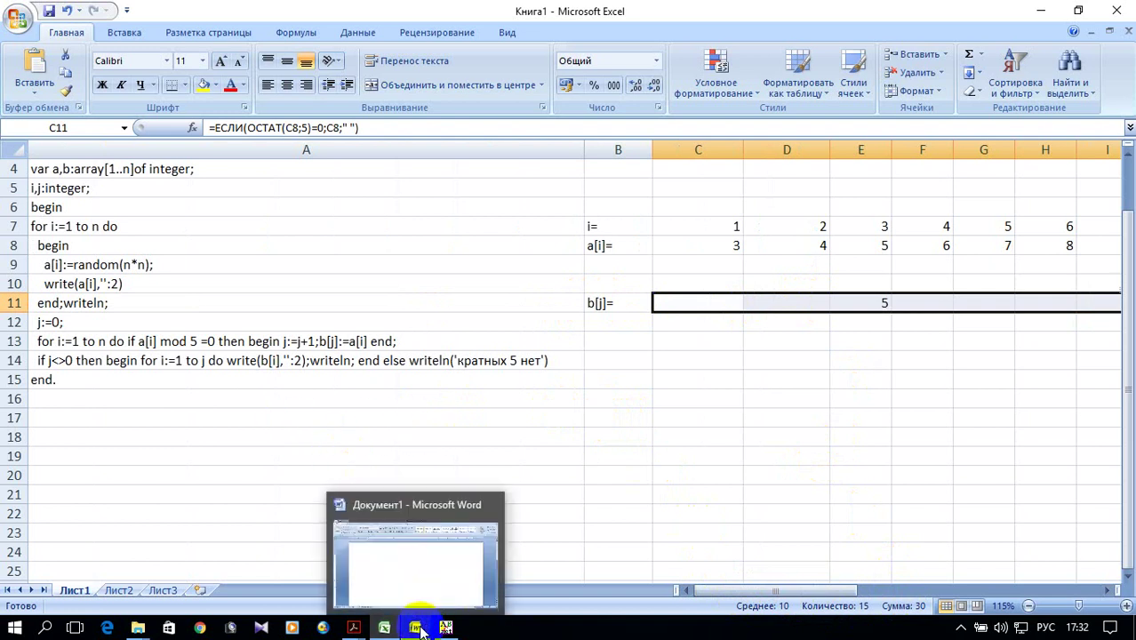
pyautogui.click(421, 629)
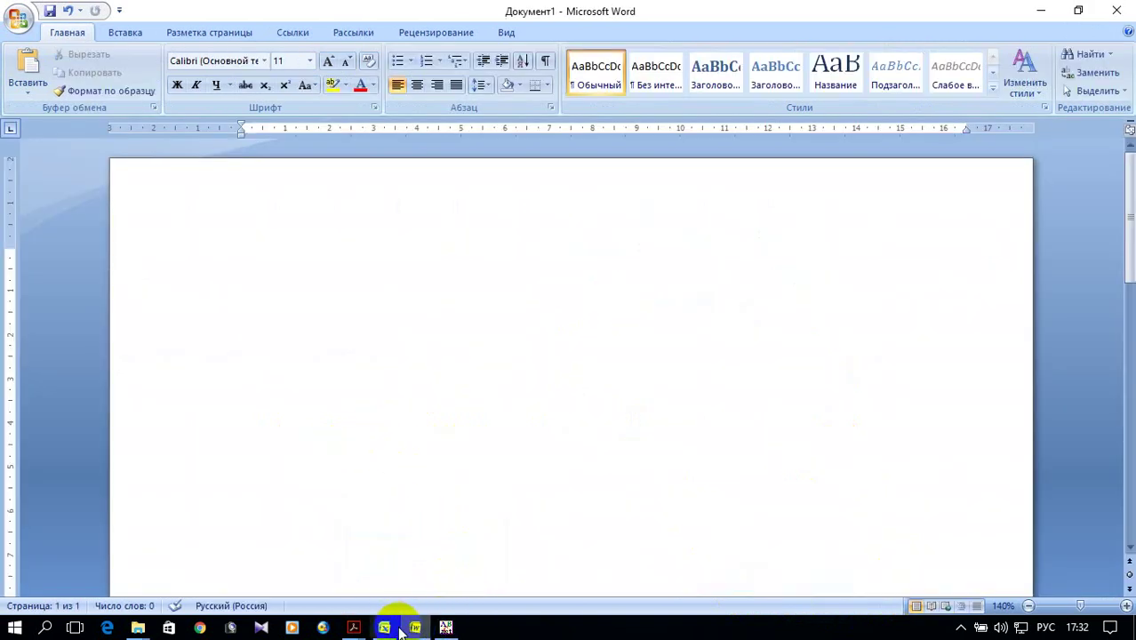
# Copy the array A(15) task statement from Example_21.pdf.
pyautogui.moveTo(354, 628)
pyautogui.click(446, 579)
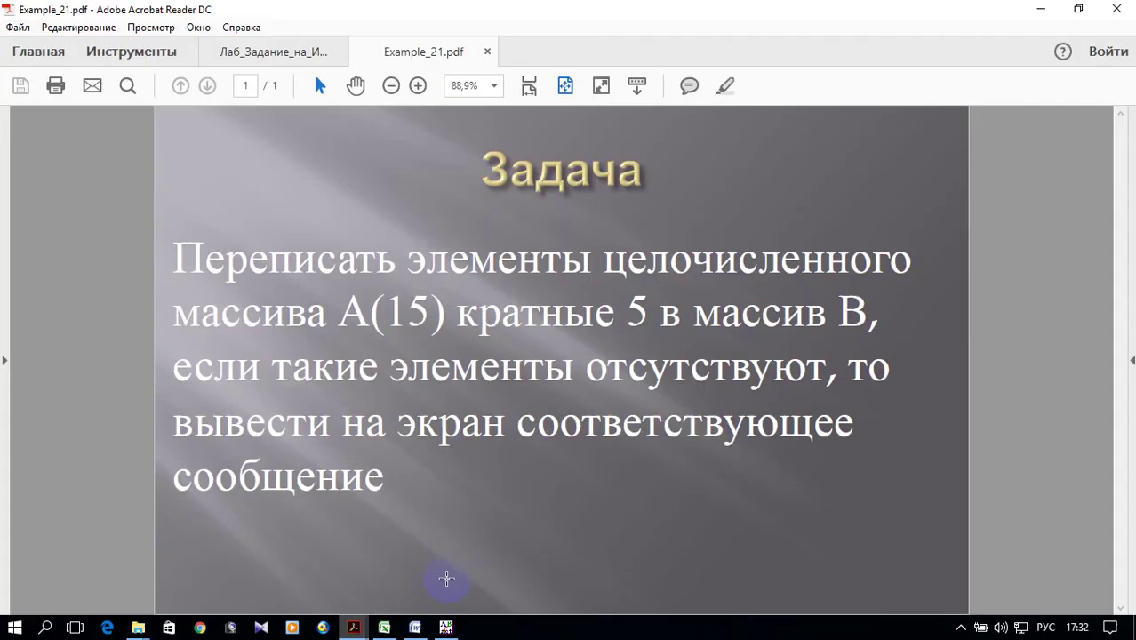
pyautogui.moveTo(176, 259); pyautogui.dragTo(373, 489)
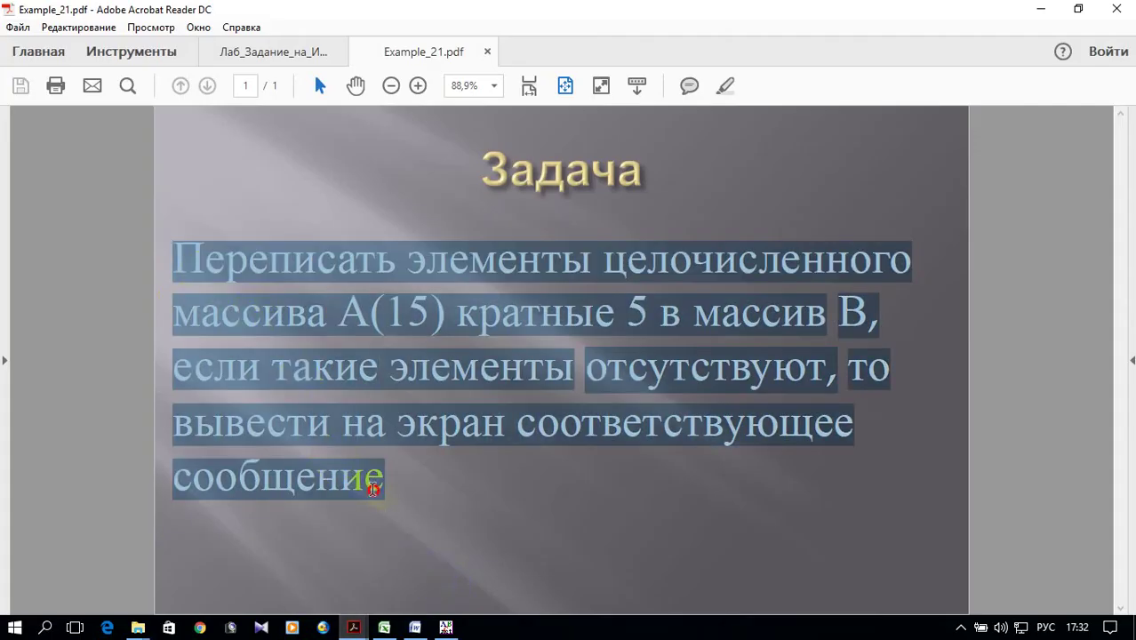
pyautogui.rightClick(319, 316)
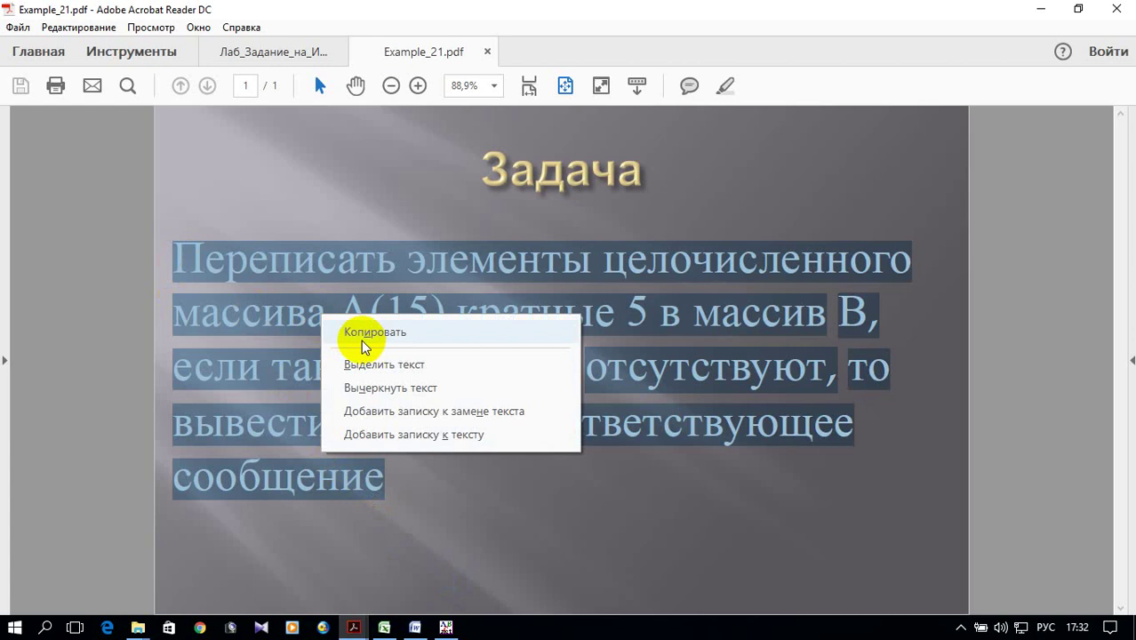
pyautogui.click(343, 331)
# Paste the task text into the blank Word document Документ1.
pyautogui.click(415, 628)
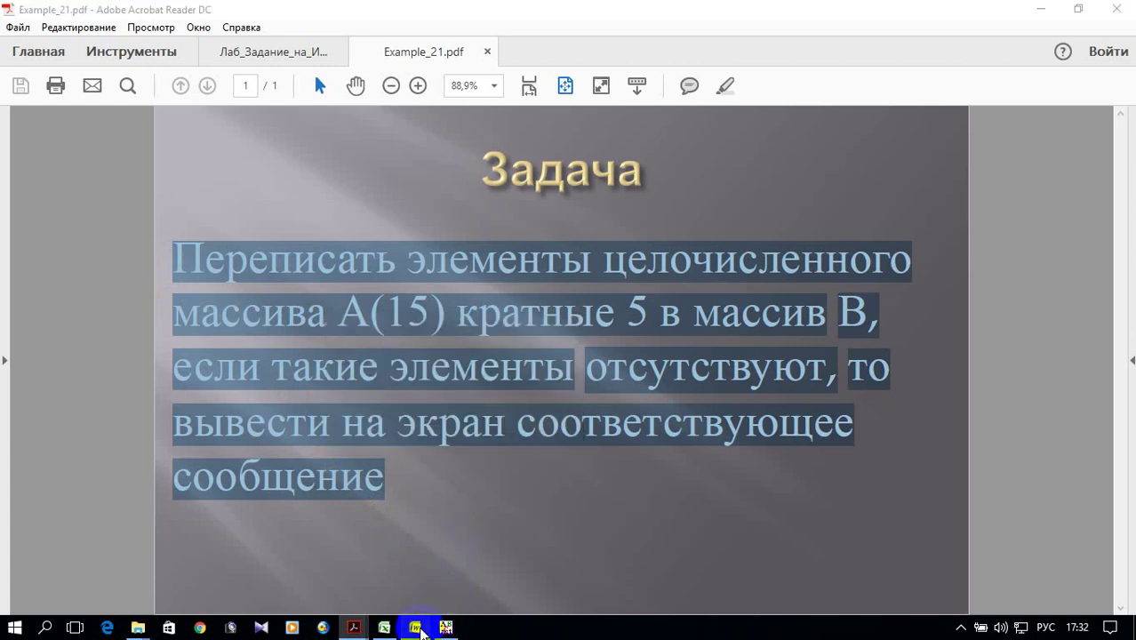
pyautogui.click(203, 290)
pyautogui.click(29, 67)
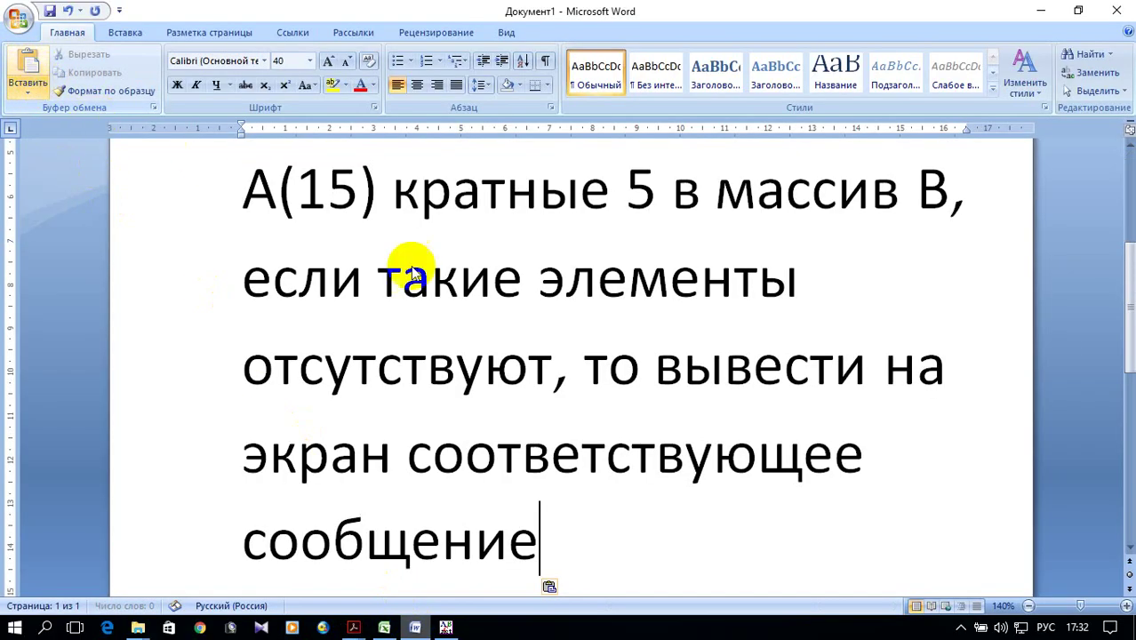
# Format the task text as Times New Roman, size 14.
pyautogui.moveTo(574, 534)
pyautogui.mouseDown()
pyautogui.moveTo(301, 186)
pyautogui.moveTo(236, 125)
pyautogui.mouseUp()
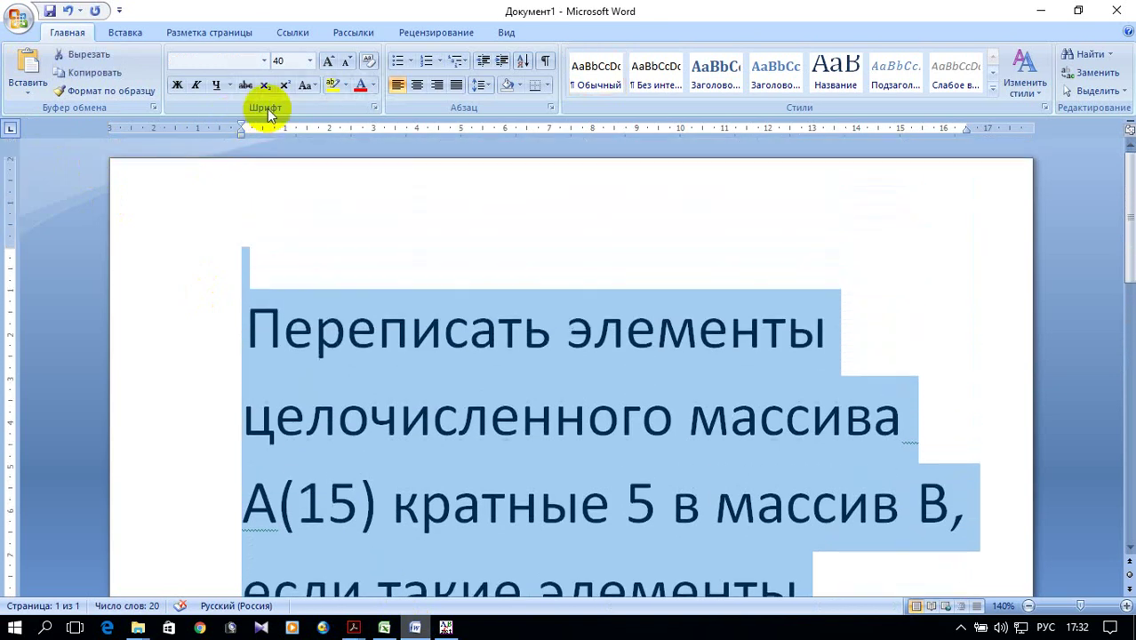
pyautogui.click(264, 60)
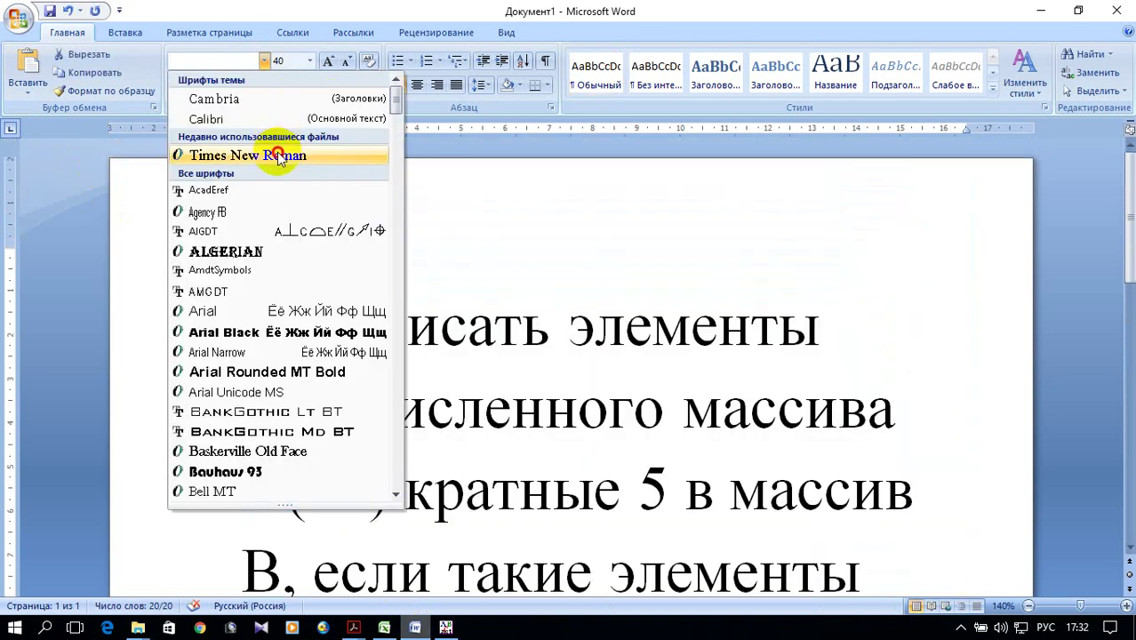
pyautogui.click(249, 155)
pyautogui.click(310, 61)
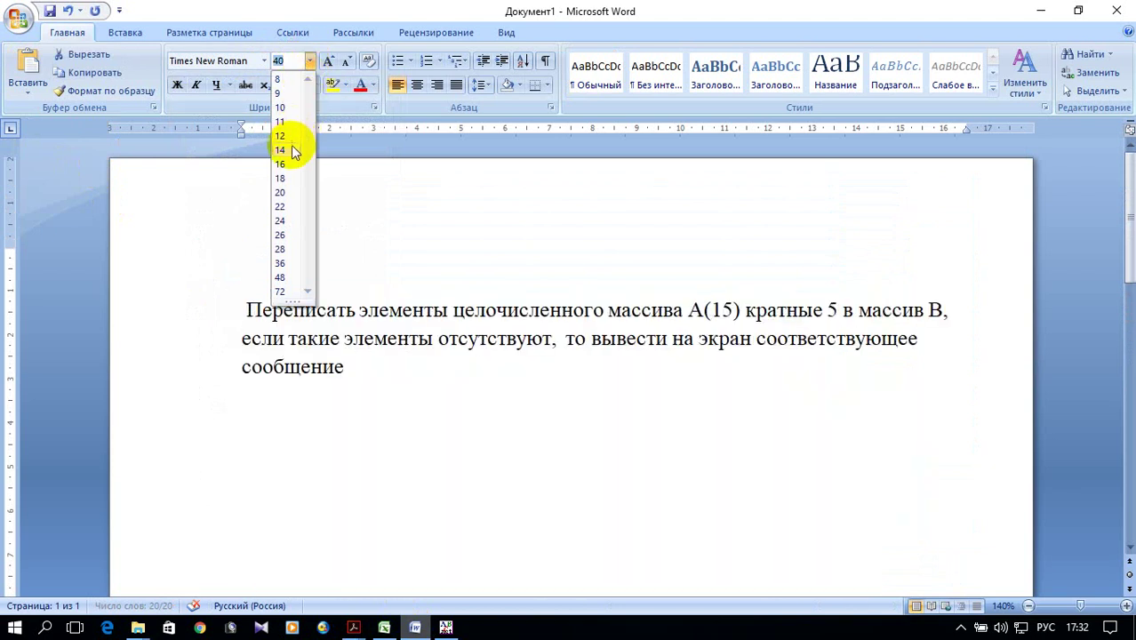
pyautogui.click(281, 149)
# Remove the empty lines above the task text and start a new line after it.
pyautogui.click(358, 237)
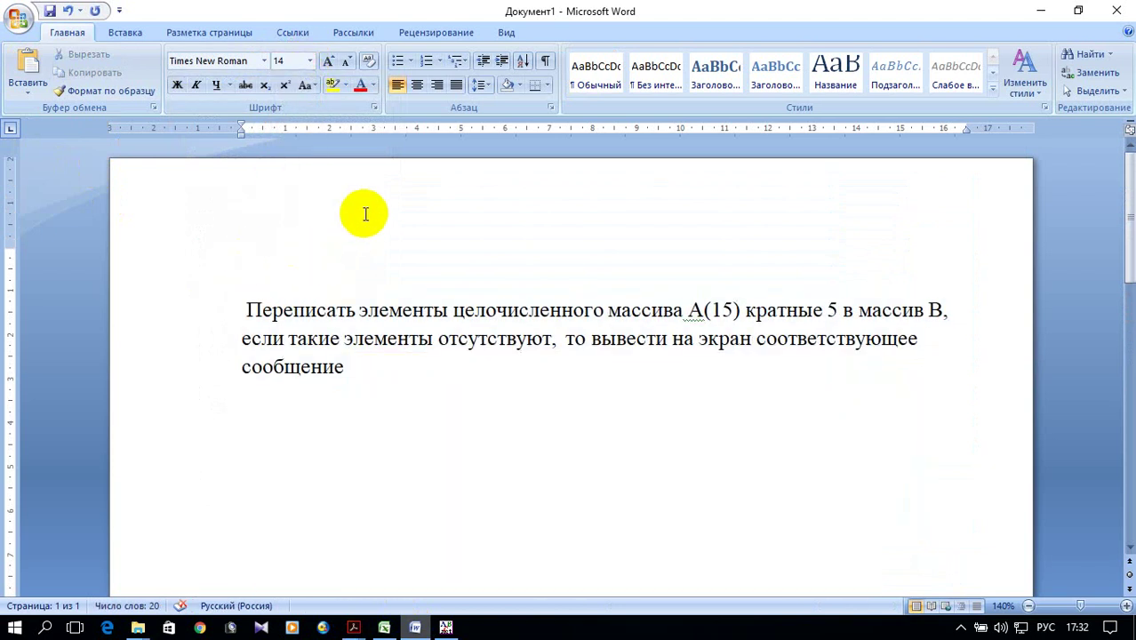
pyautogui.press('Delete')
pyautogui.press('Delete')
pyautogui.click(409, 317)
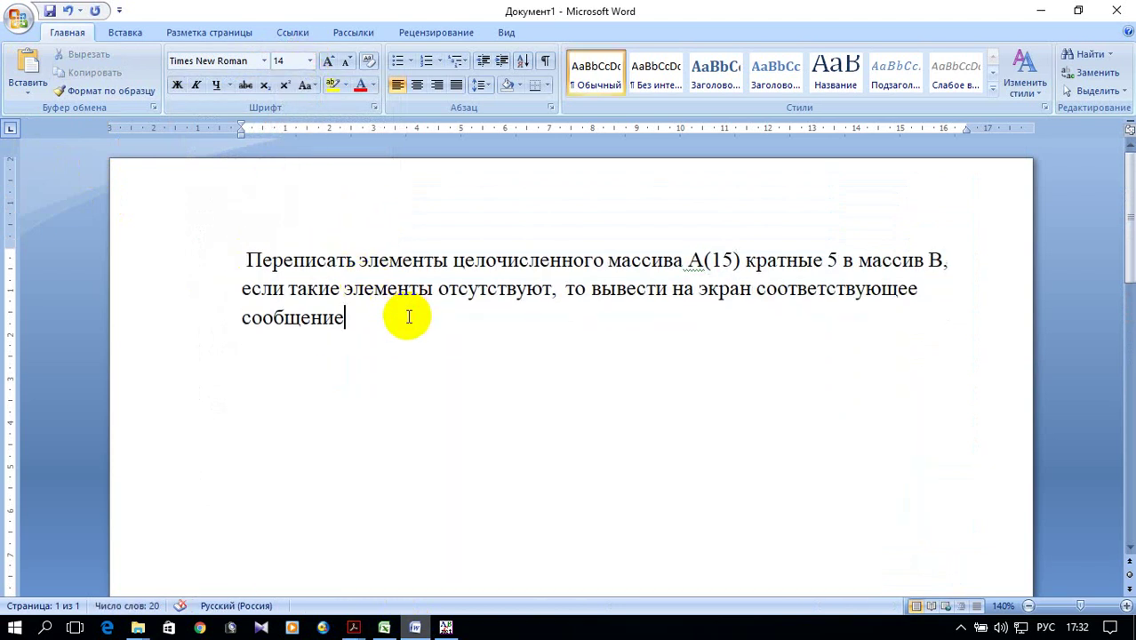
pyautogui.press('Return')
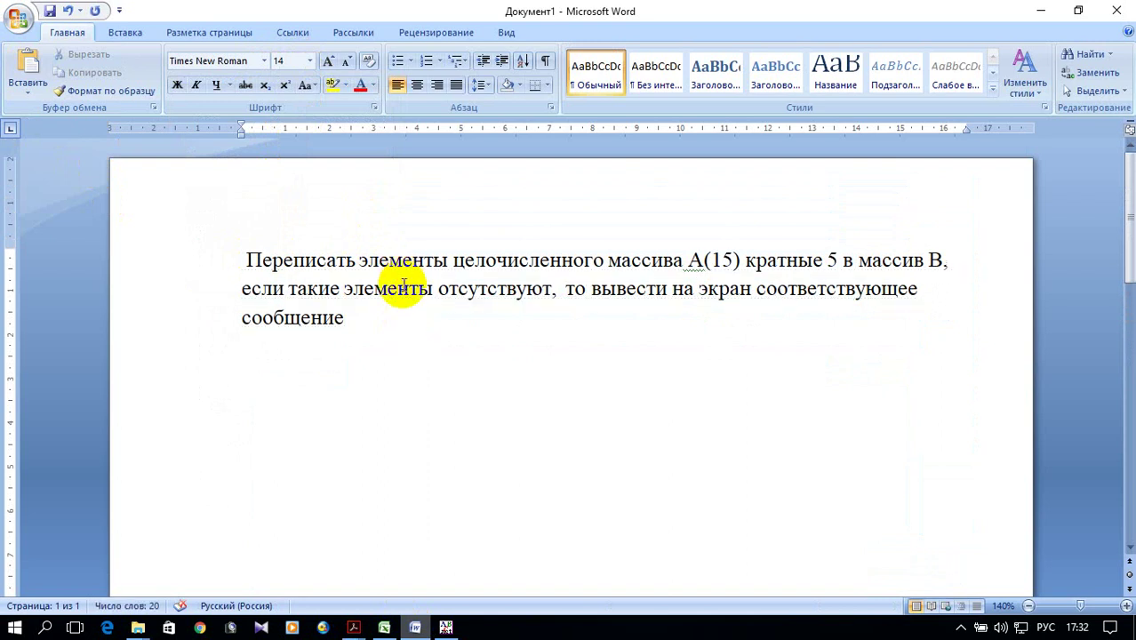
# Copy the Pascal program from PascalABC.NET and paste it below the task text.
pyautogui.click(445, 627)
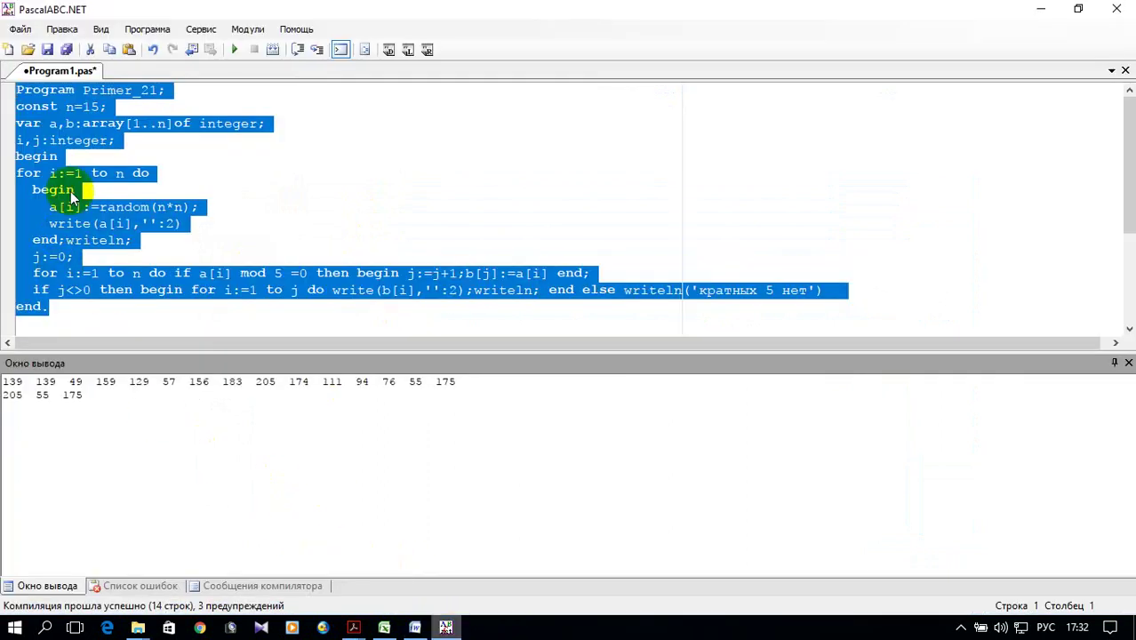
pyautogui.rightClick(70, 191)
pyautogui.click(156, 348)
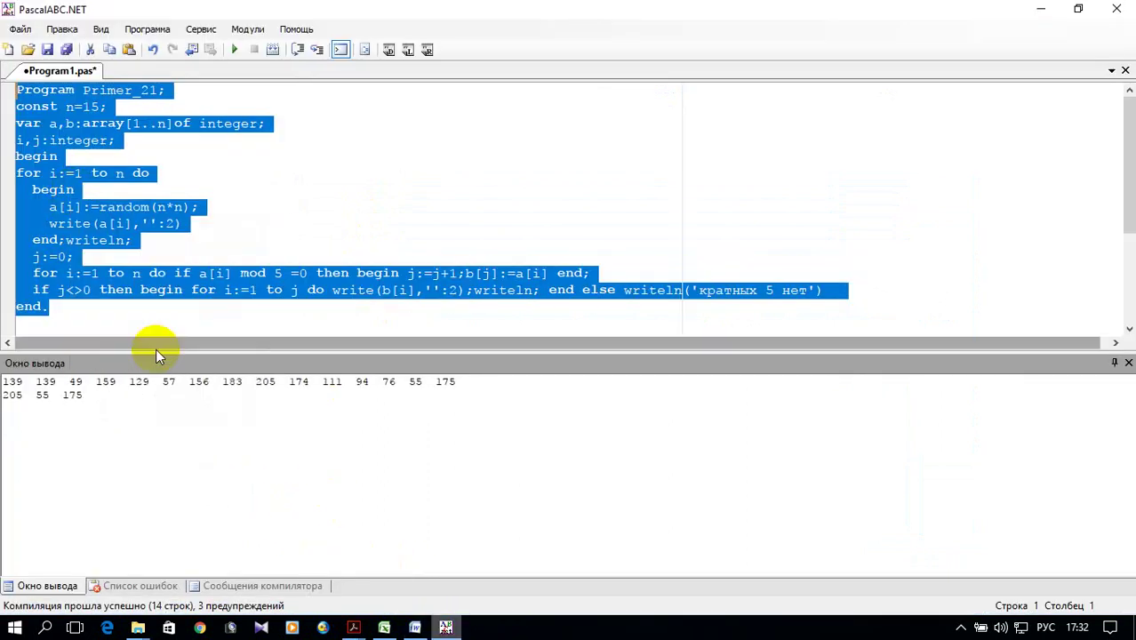
pyautogui.click(414, 628)
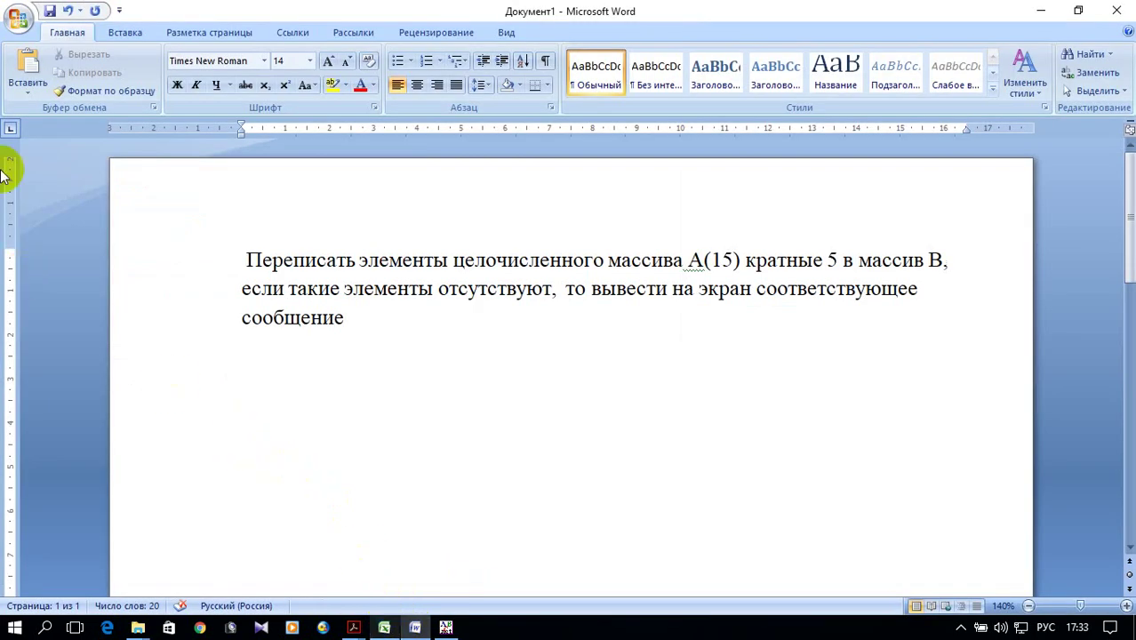
pyautogui.click(35, 67)
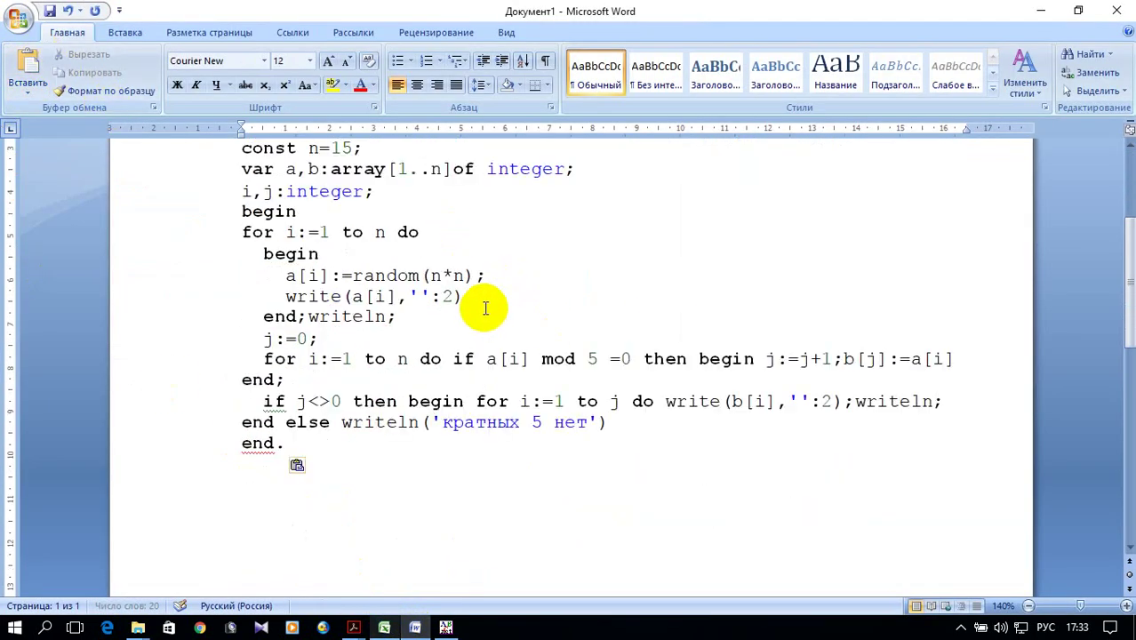
pyautogui.scroll(-2, 496, 314)
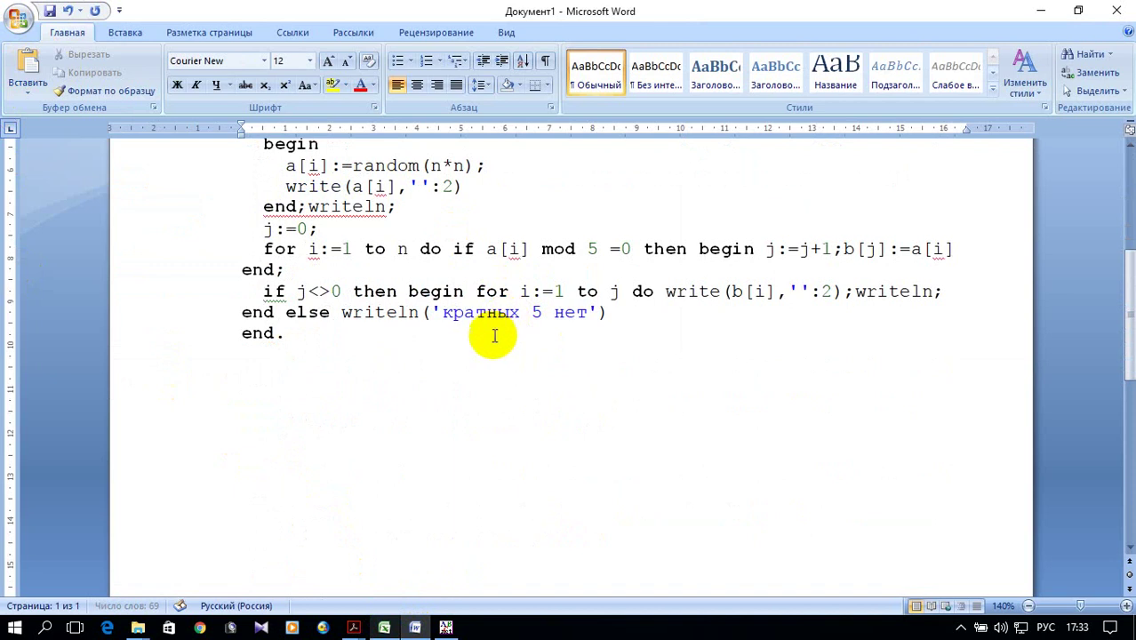
pyautogui.scroll(1, 498, 325)
pyautogui.scroll(1, 489, 329)
pyautogui.scroll(1, 491, 327)
pyautogui.scroll(-1, 493, 328)
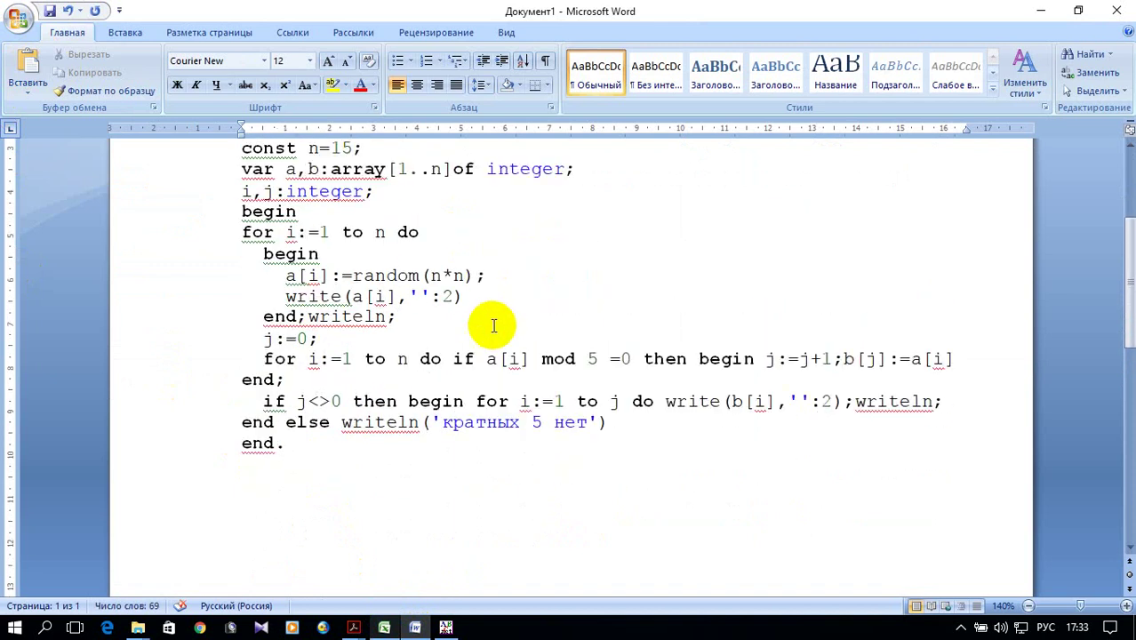
# Insert a new drawing canvas below the code.
pyautogui.click(110, 34)
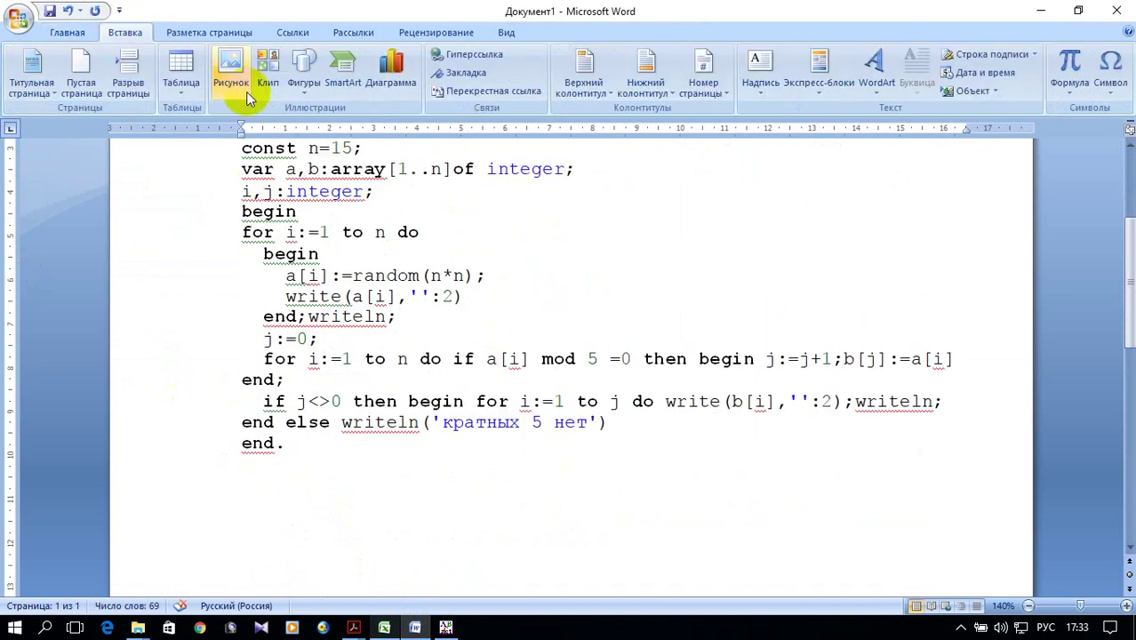
pyautogui.click(302, 89)
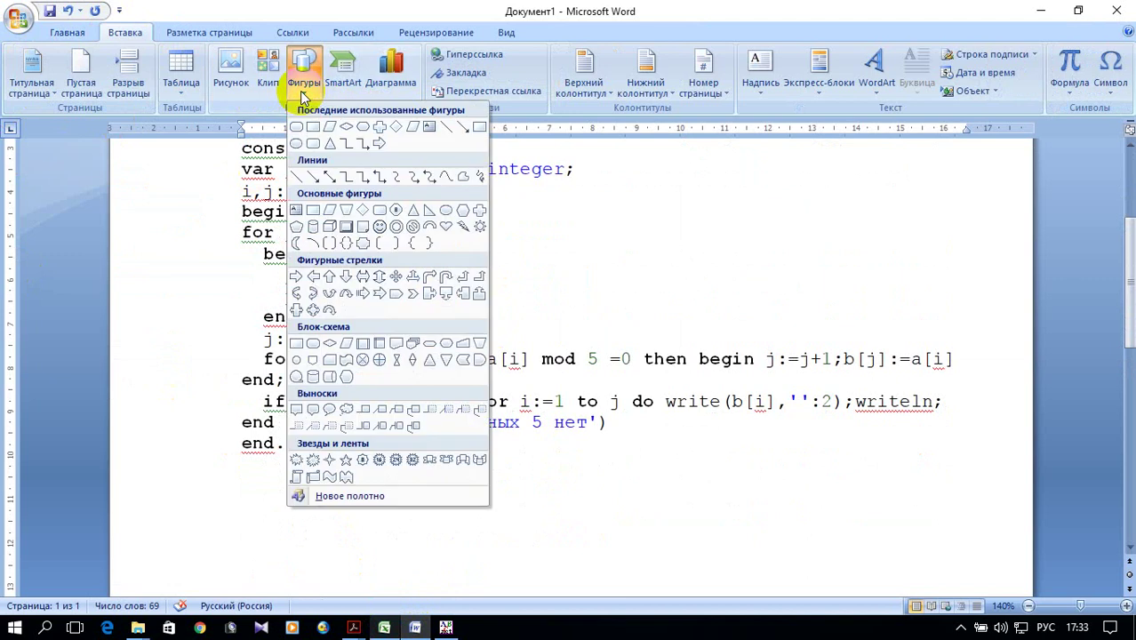
pyautogui.click(363, 498)
pyautogui.scroll(5, 375, 437)
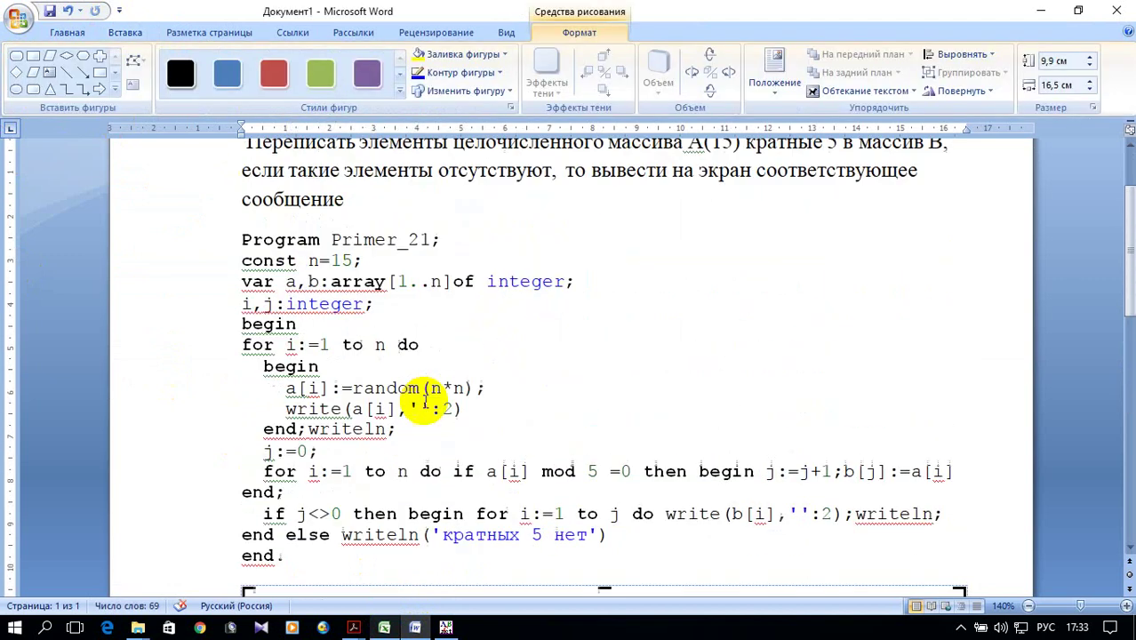
pyautogui.scroll(-2, 514, 416)
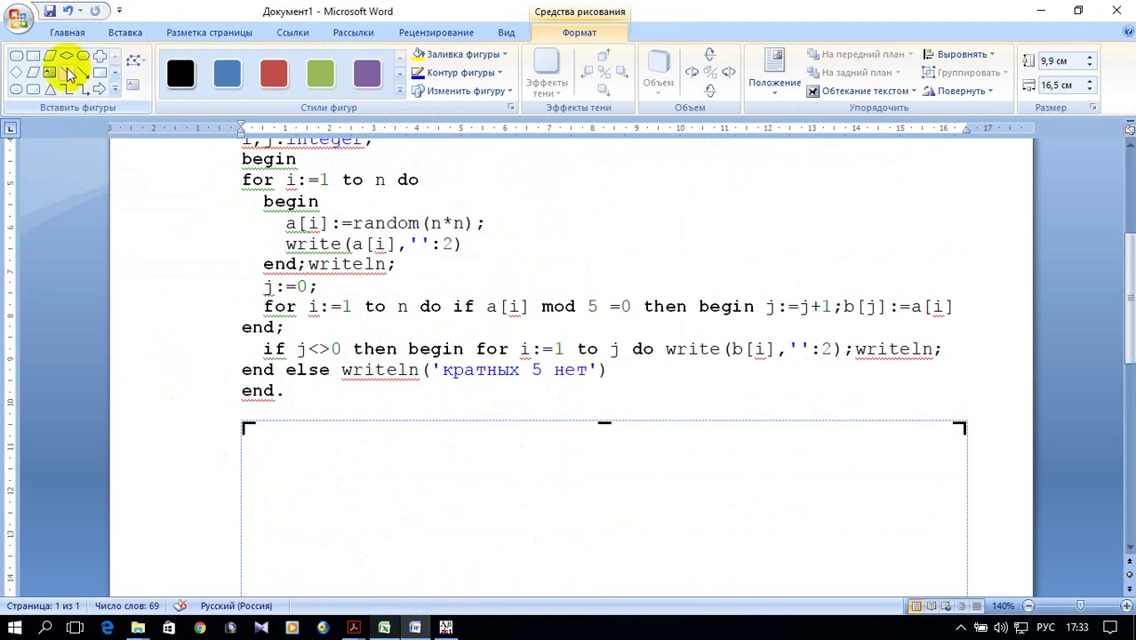
# Draw a rounded rectangle on the canvas with a plain rectangle beneath it.
pyautogui.click(33, 89)
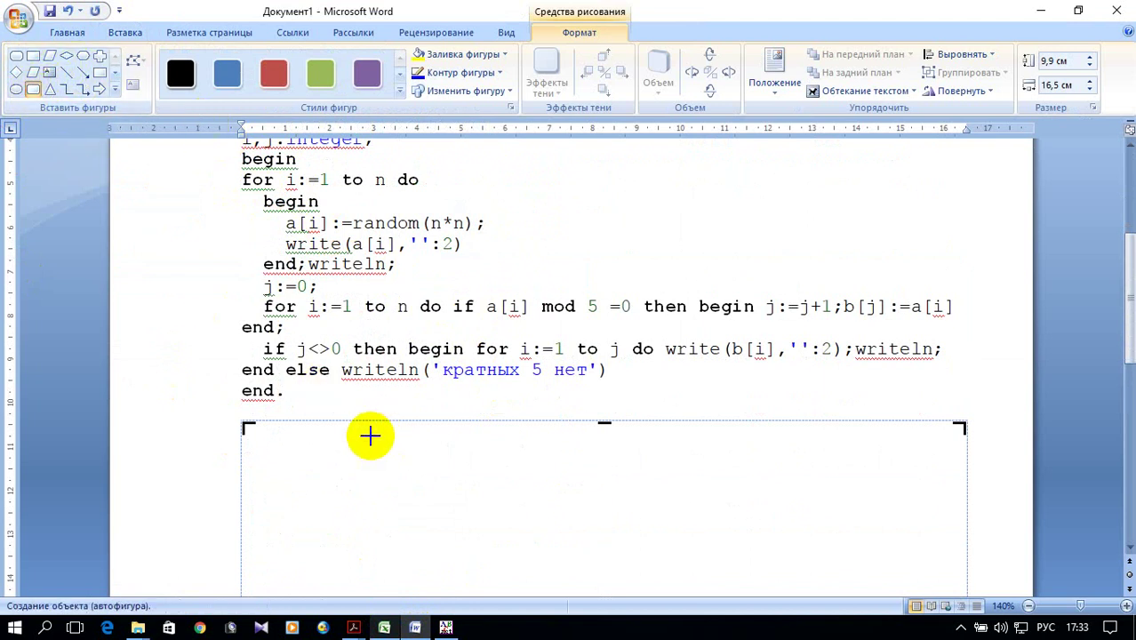
pyautogui.moveTo(365, 429); pyautogui.dragTo(512, 468)
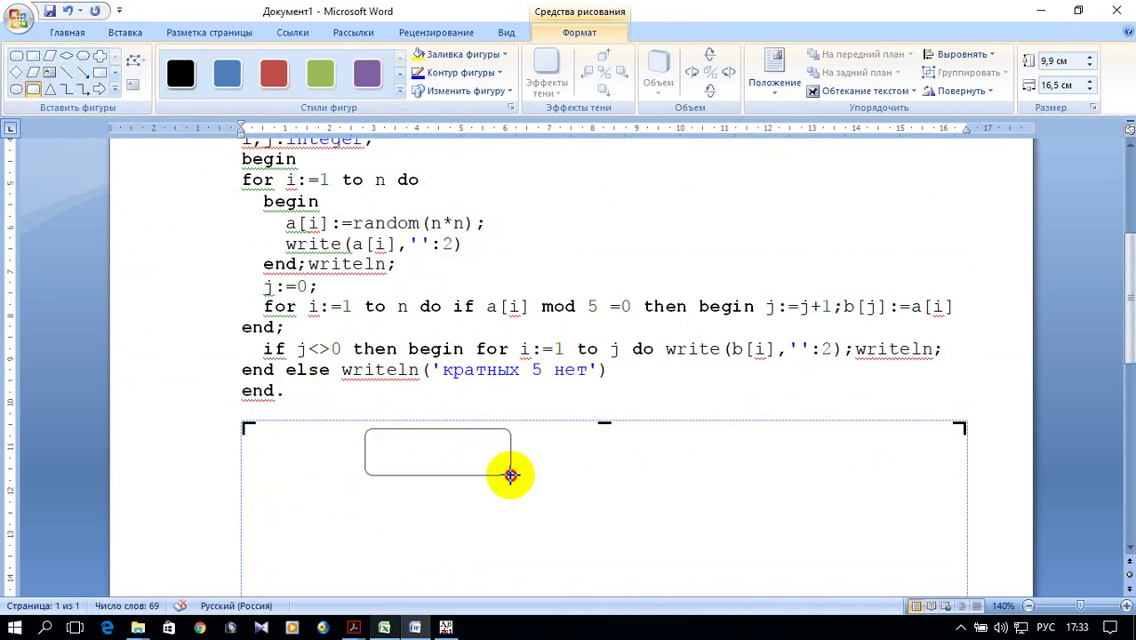
pyautogui.scroll(-3, 357, 345)
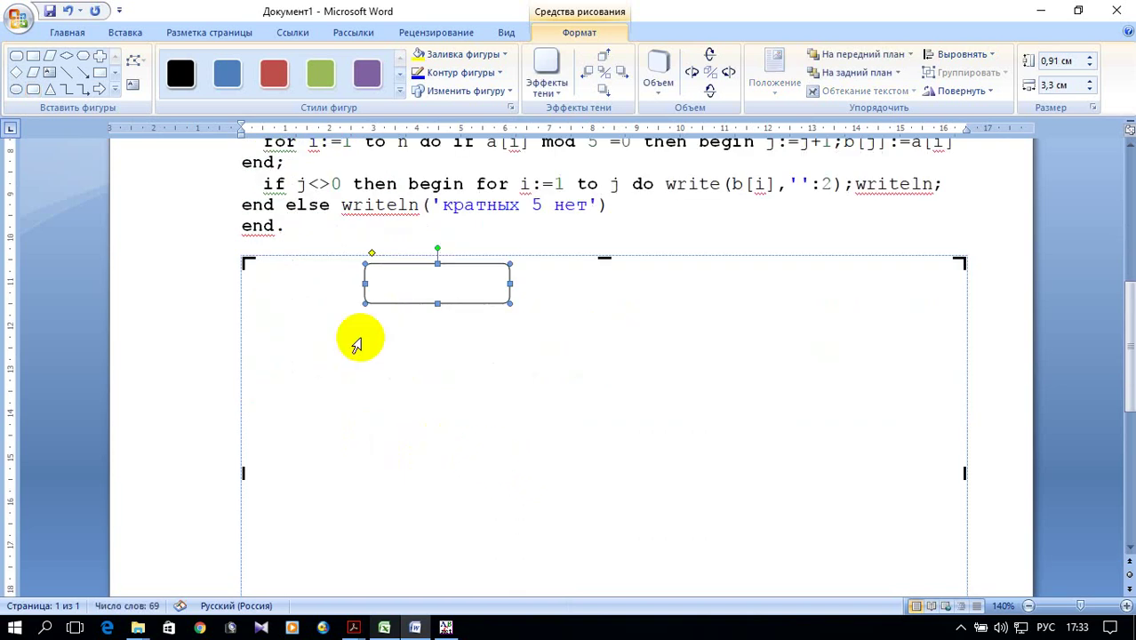
pyautogui.click(33, 56)
pyautogui.moveTo(359, 321); pyautogui.dragTo(512, 355)
pyautogui.scroll(5, 528, 356)
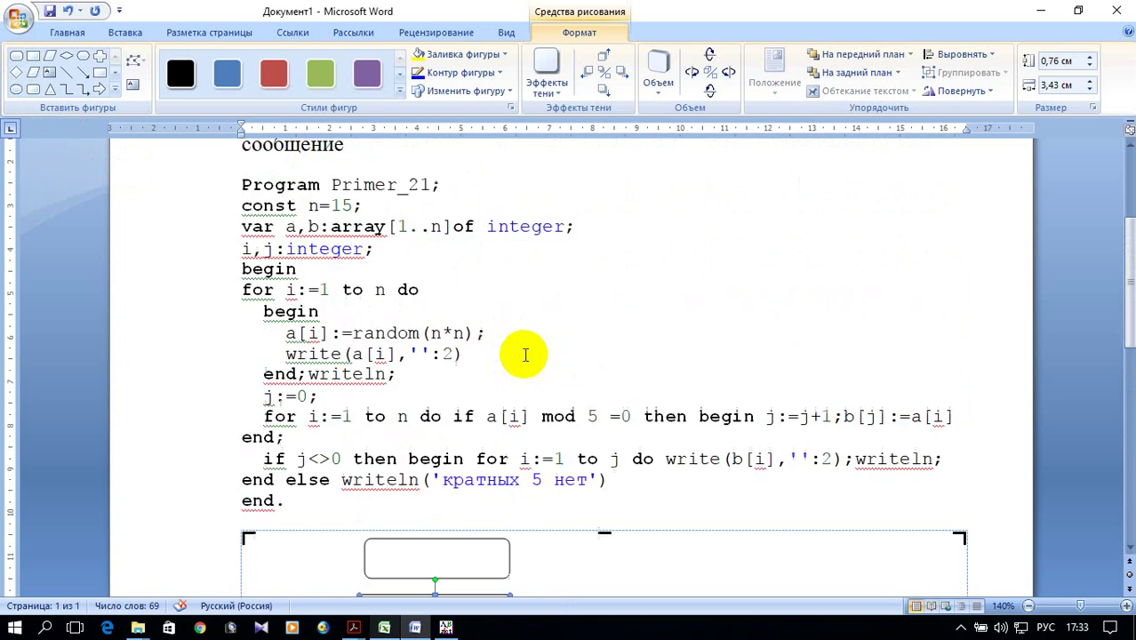
pyautogui.scroll(-1, 623, 346)
pyautogui.scroll(-2, 622, 347)
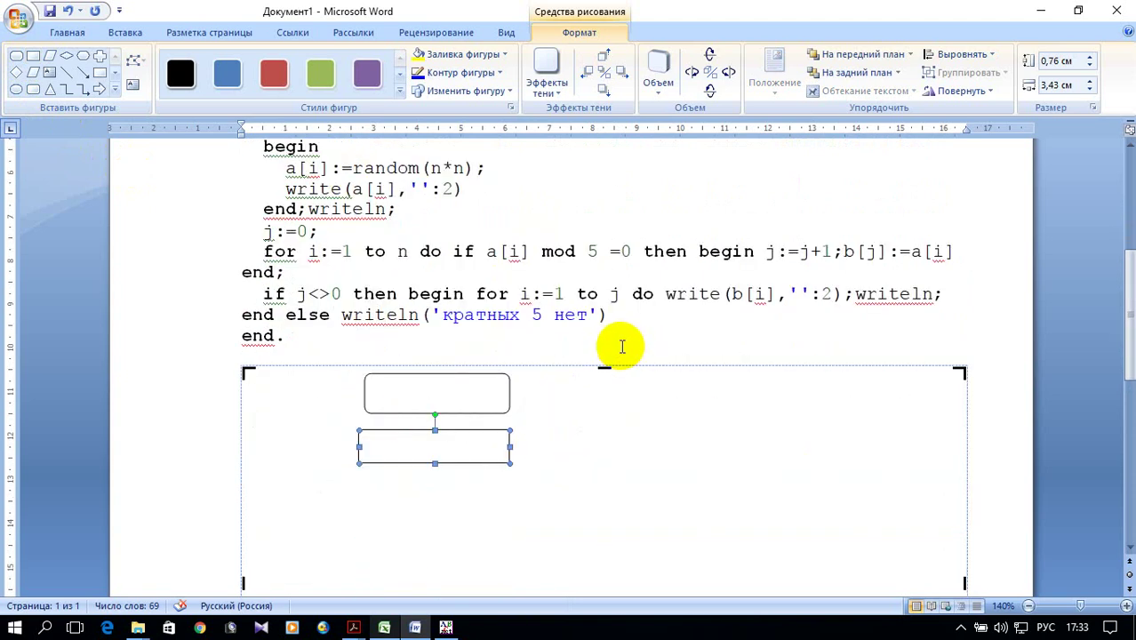
pyautogui.scroll(1, 620, 347)
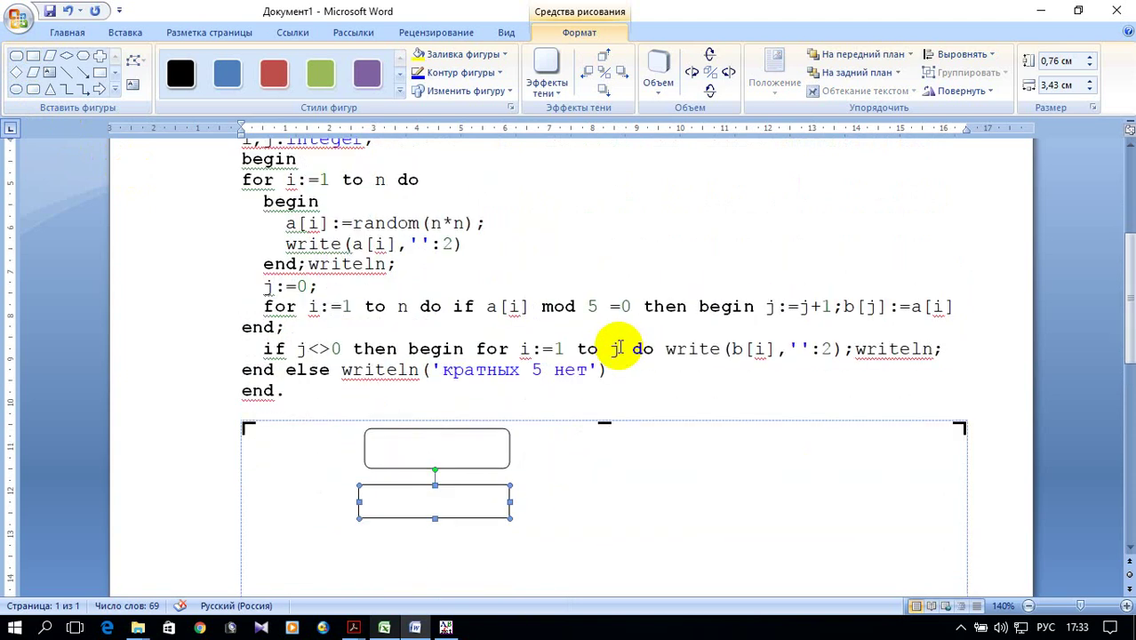
pyautogui.scroll(-1, 620, 348)
pyautogui.click(115, 88)
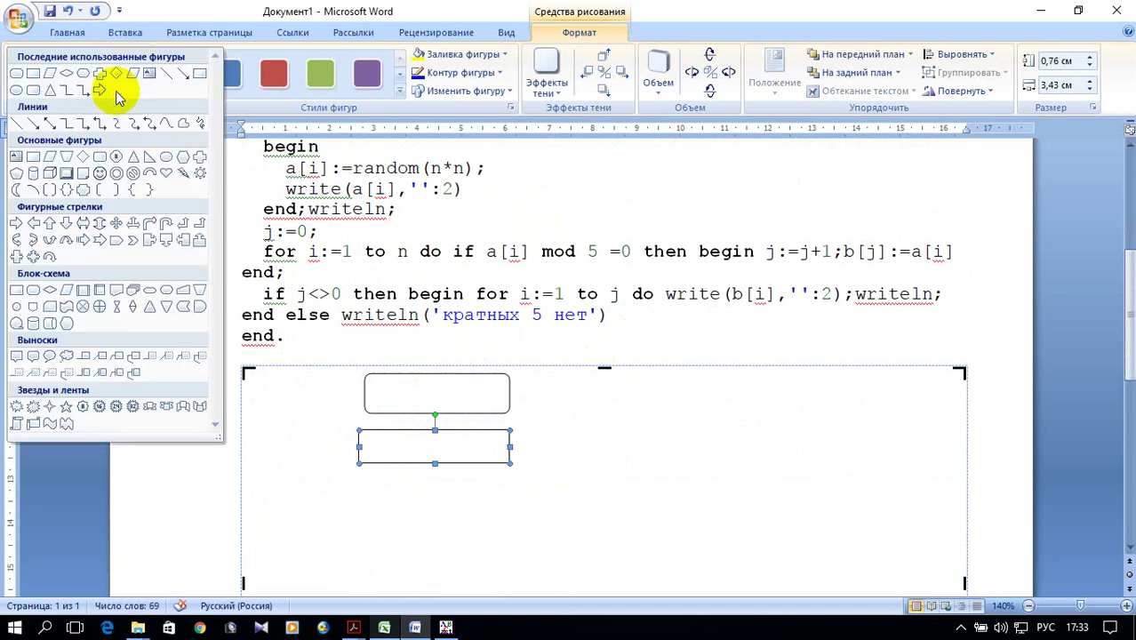
# Draw a flowchart hexagon right of the rectangles with a rectangle below it.
pyautogui.click(164, 296)
pyautogui.scroll(-2, 411, 460)
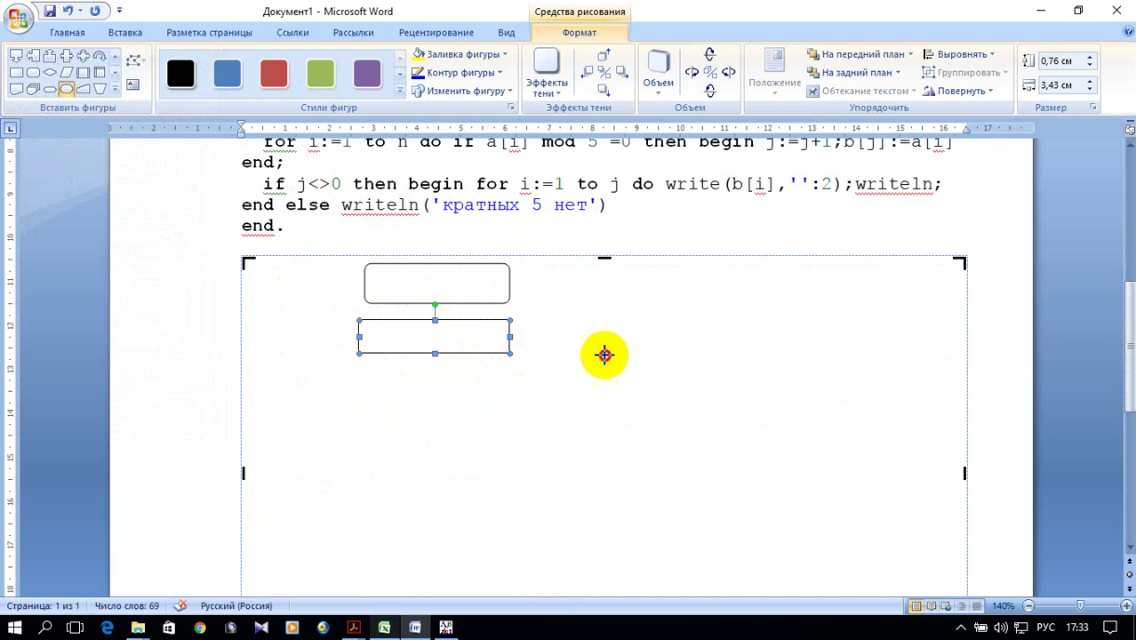
pyautogui.moveTo(555, 320); pyautogui.dragTo(736, 366)
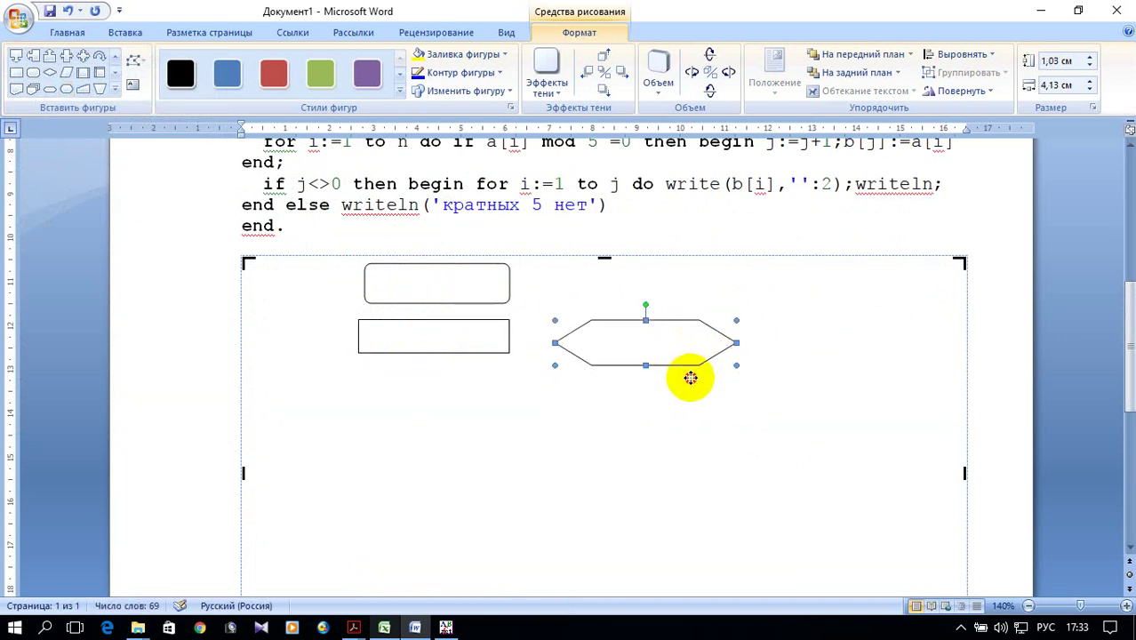
pyautogui.moveTo(683, 376); pyautogui.dragTo(663, 369)
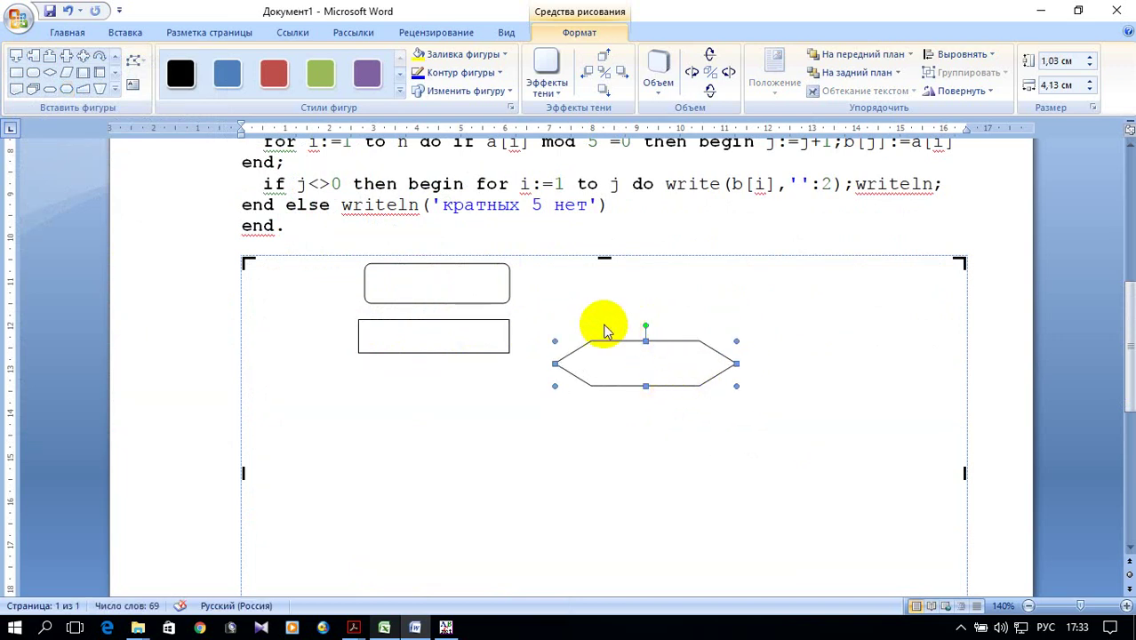
pyautogui.scroll(3, 605, 323)
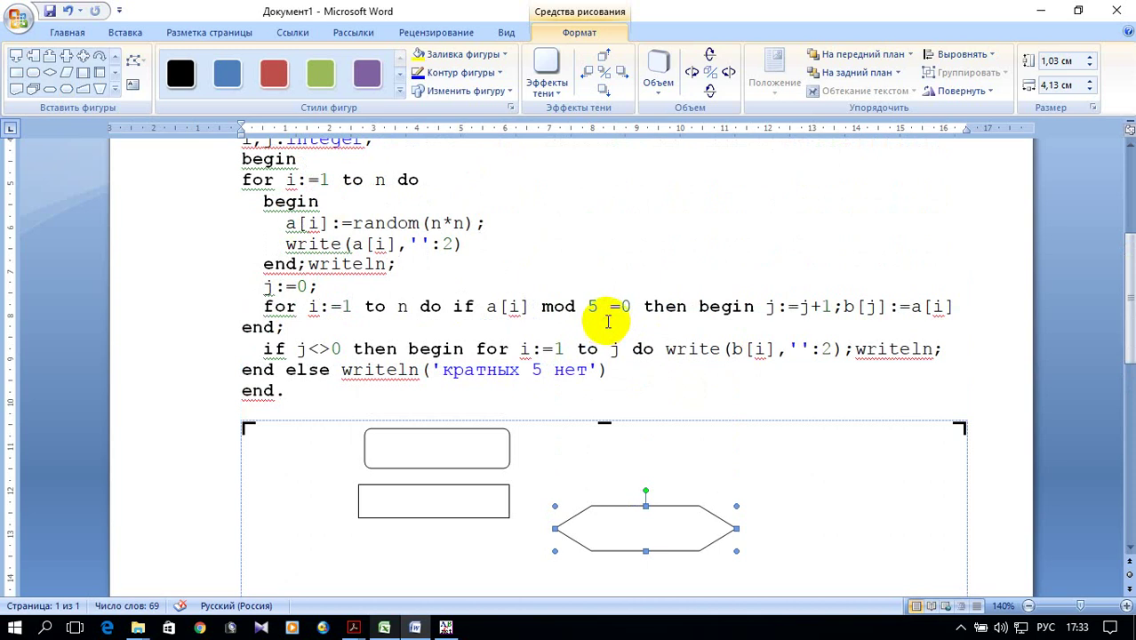
pyautogui.scroll(-1, 608, 320)
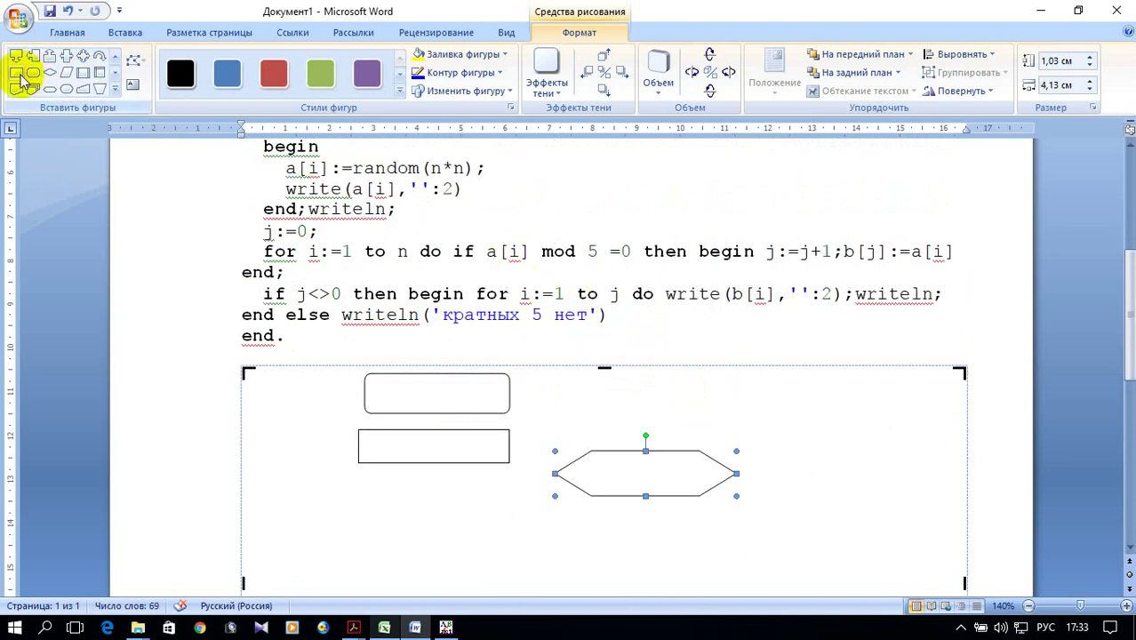
pyautogui.click(17, 75)
pyautogui.scroll(-2, 617, 350)
pyautogui.moveTo(572, 408); pyautogui.dragTo(730, 447)
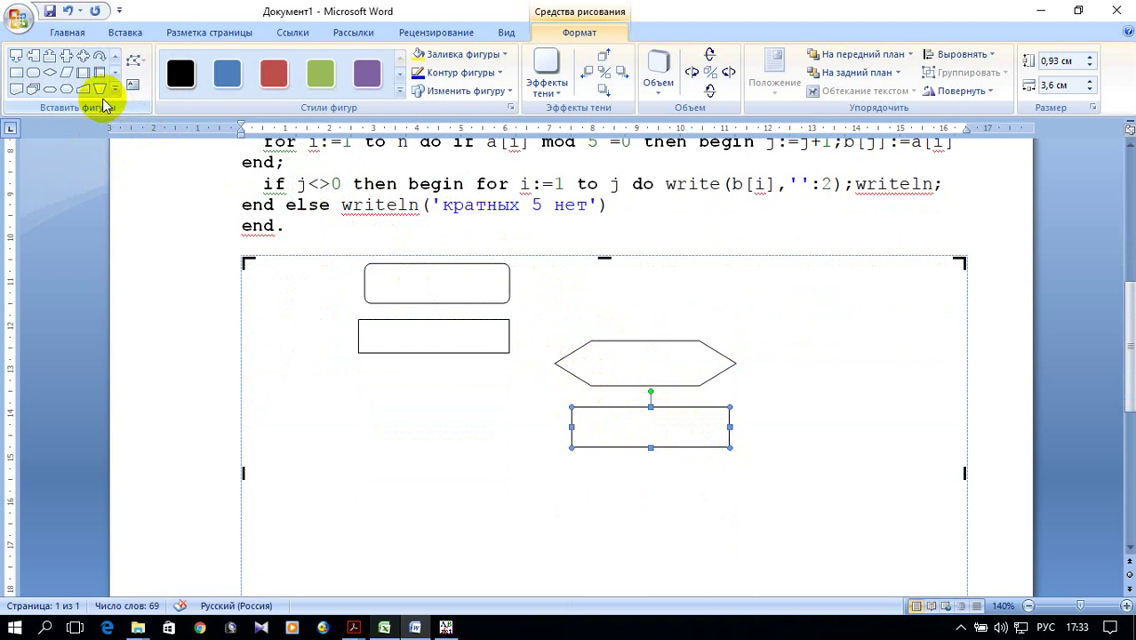
# Draw a parallelogram under the right column's rectangle.
pyautogui.click(66, 72)
pyautogui.scroll(-2, 863, 453)
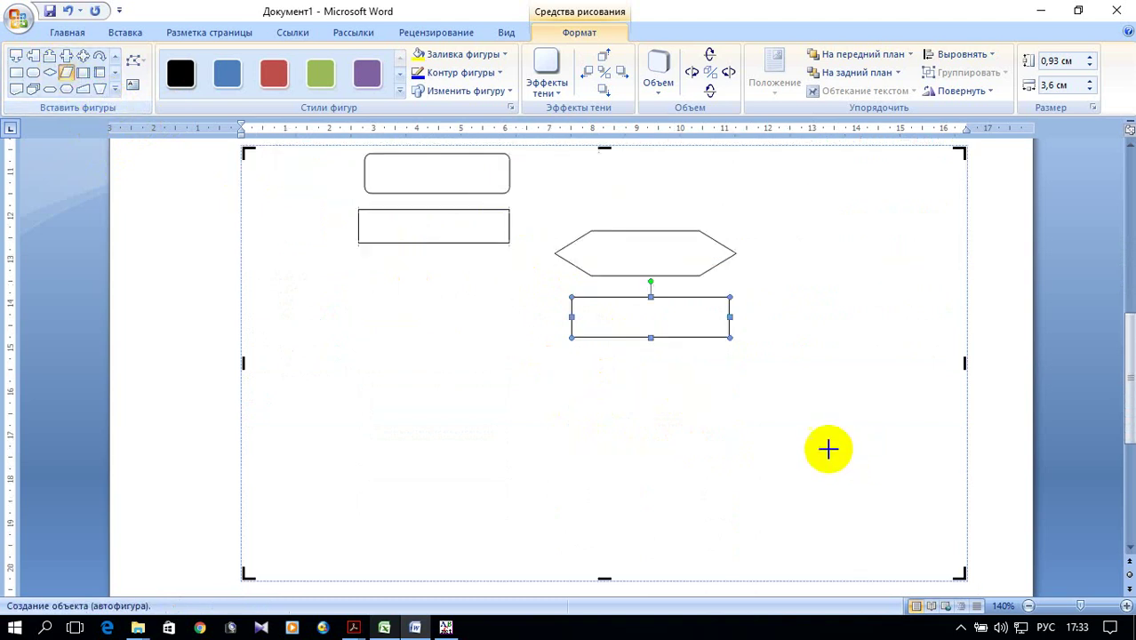
pyautogui.moveTo(567, 350); pyautogui.dragTo(725, 399)
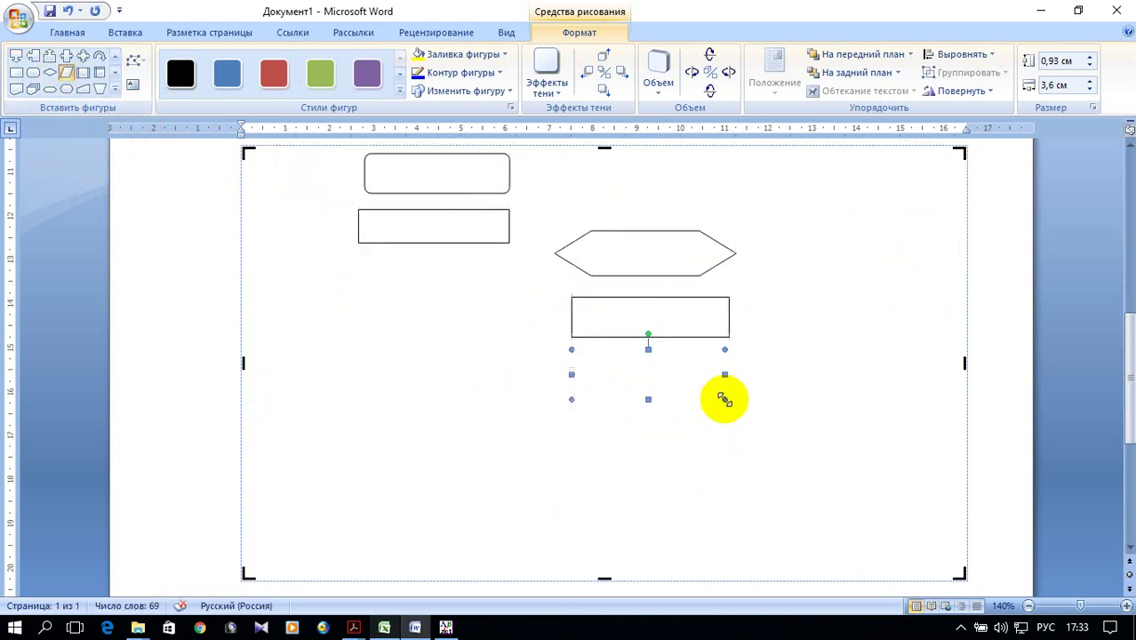
pyautogui.scroll(2, 743, 411)
pyautogui.scroll(2, 743, 411)
pyautogui.scroll(3, 739, 393)
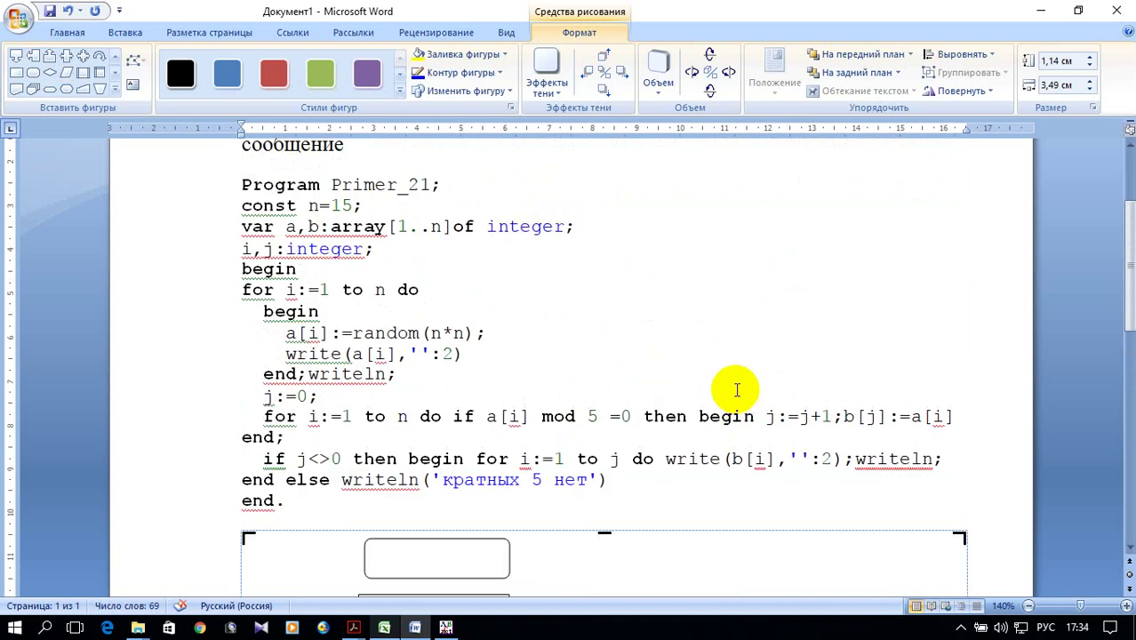
pyautogui.scroll(-3, 738, 390)
pyautogui.scroll(-3, 735, 389)
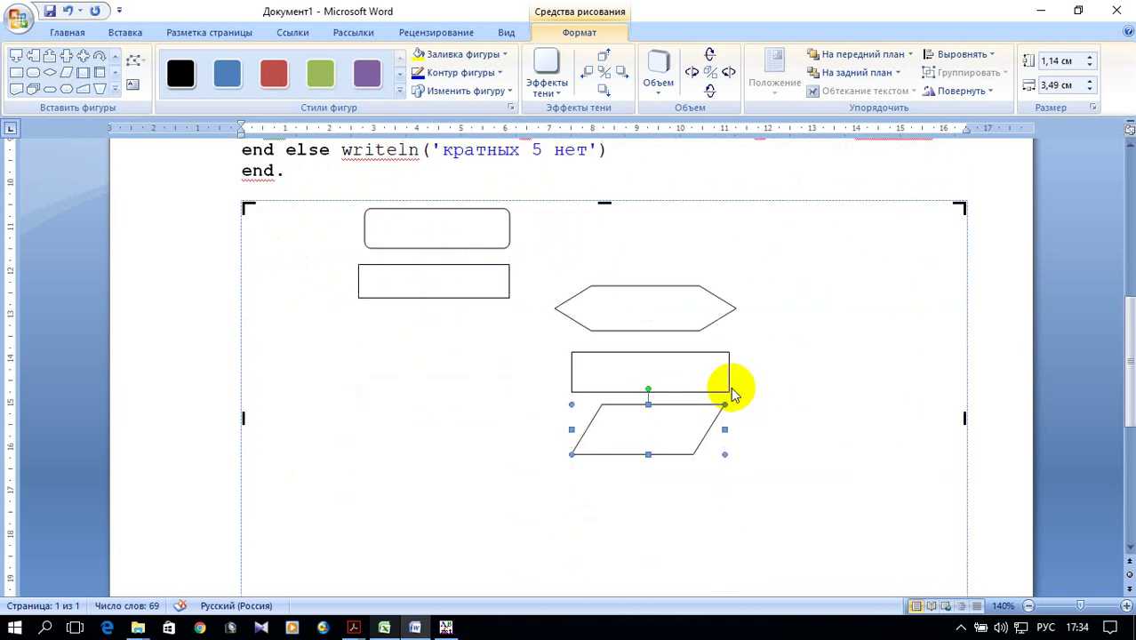
pyautogui.scroll(-1, 735, 393)
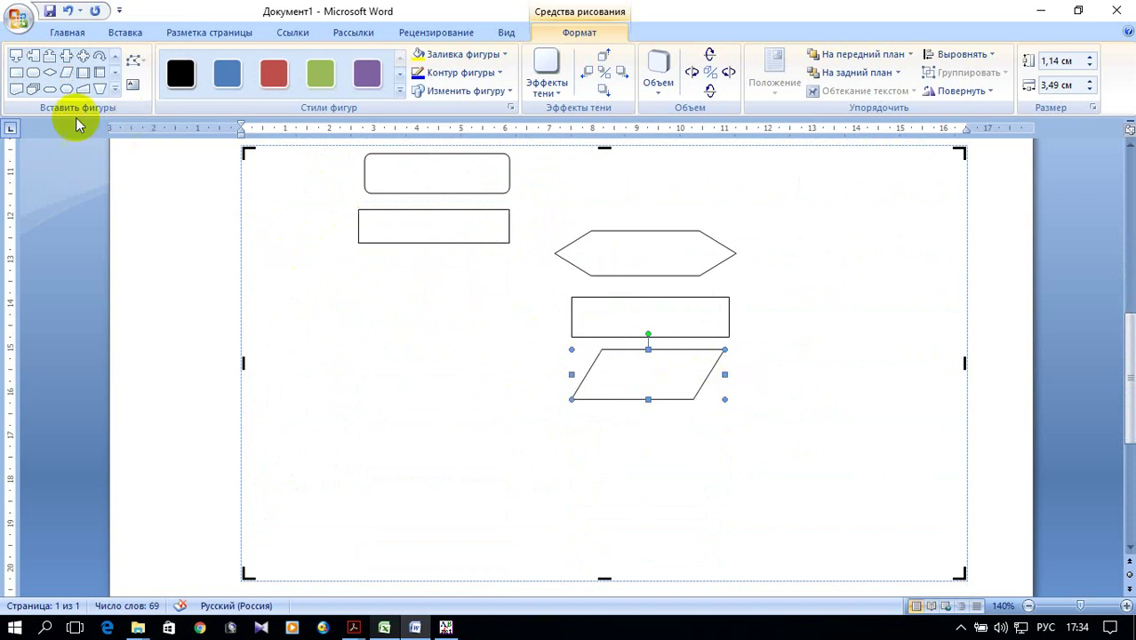
# Add another rectangle below the left-column rectangle.
pyautogui.click(17, 73)
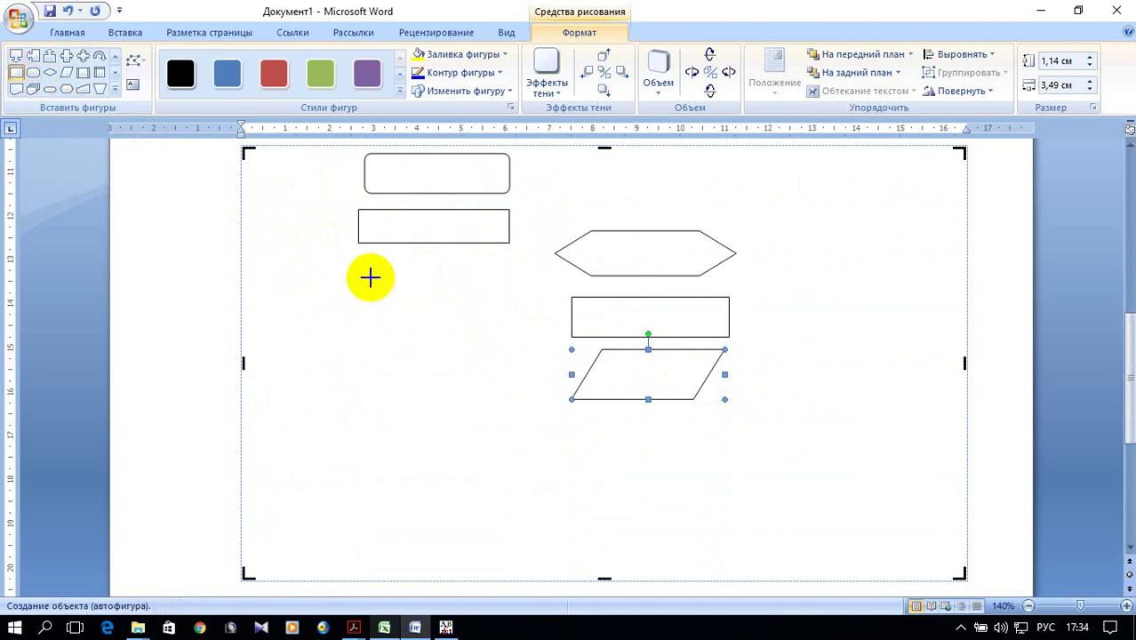
pyautogui.moveTo(365, 277); pyautogui.dragTo(476, 311)
pyautogui.scroll(5, 452, 309)
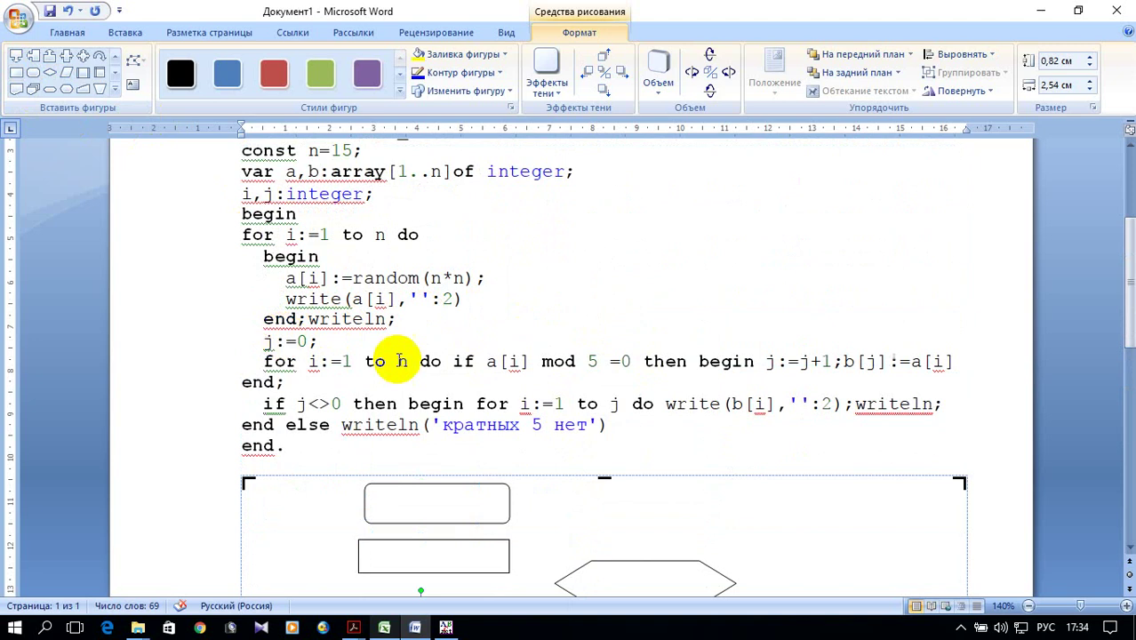
pyautogui.scroll(-2, 503, 331)
pyautogui.scroll(-2, 506, 325)
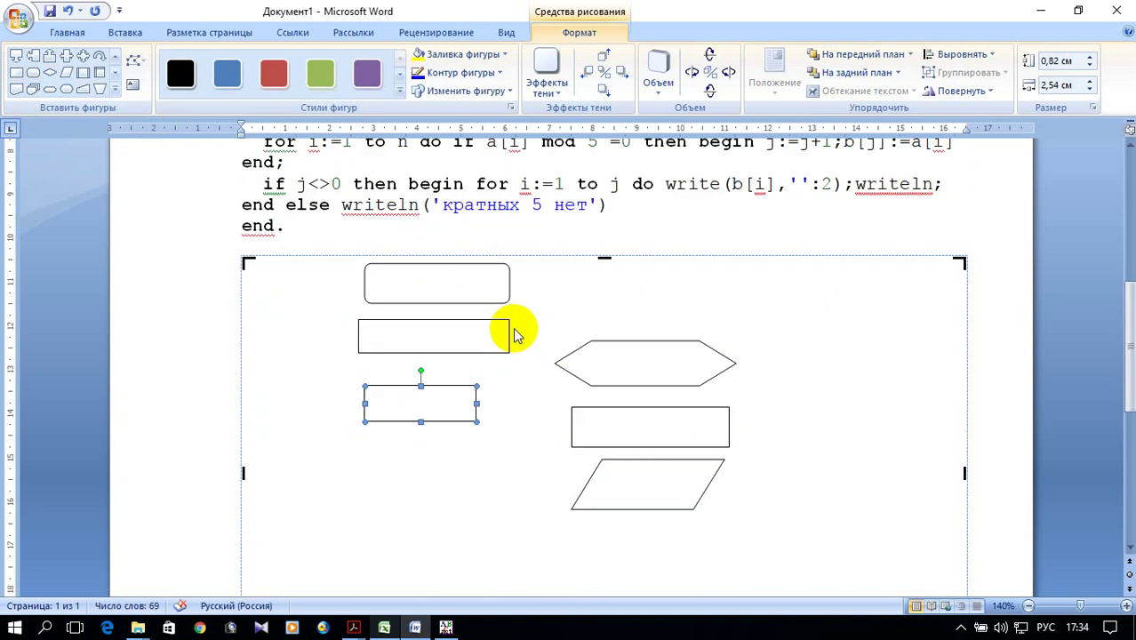
pyautogui.scroll(-1, 512, 325)
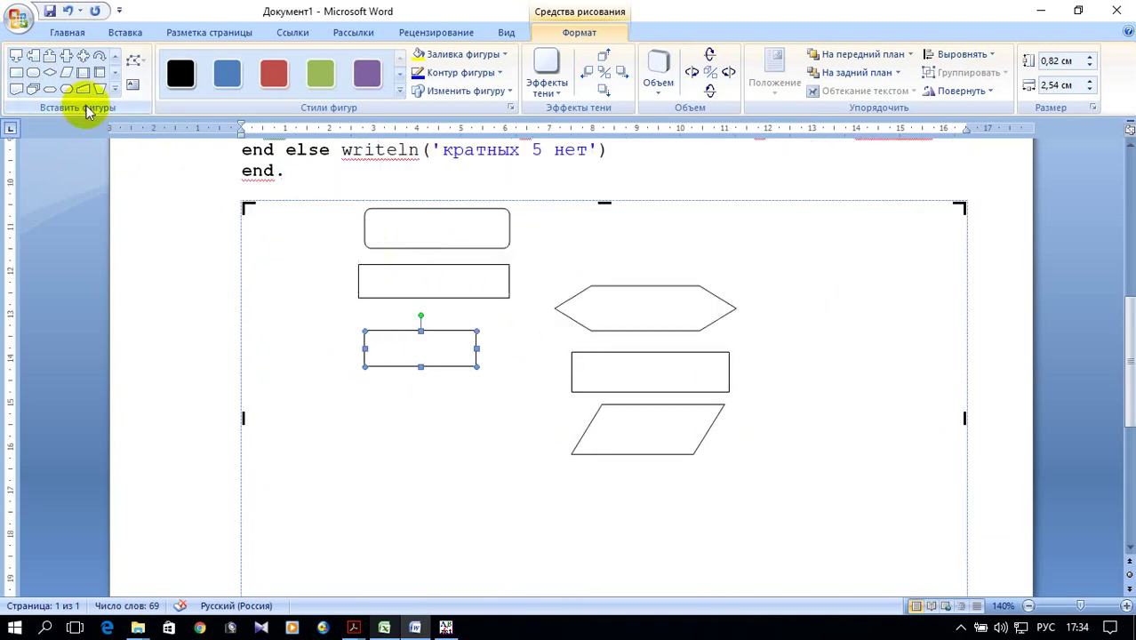
# Draw a flowchart hexagon in the left column and nudge it into place.
pyautogui.click(114, 89)
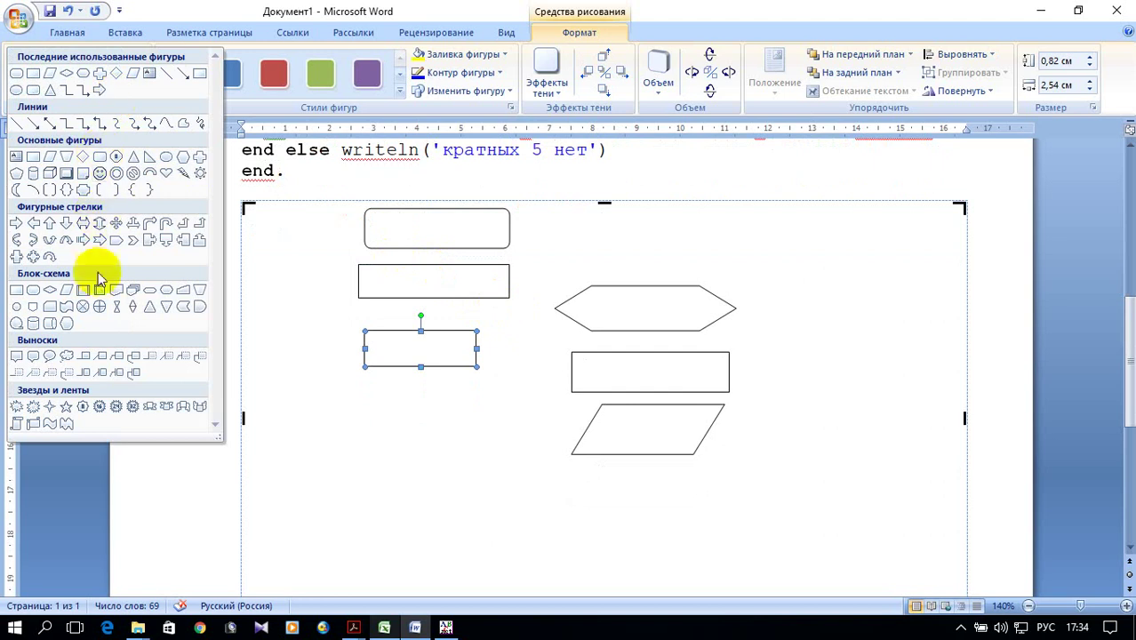
pyautogui.click(166, 296)
pyautogui.scroll(-3, 360, 363)
pyautogui.moveTo(308, 308)
pyautogui.mouseDown()
pyautogui.moveTo(420, 359)
pyautogui.moveTo(471, 365)
pyautogui.moveTo(498, 350)
pyautogui.mouseUp()
pyautogui.scroll(2, 480, 351)
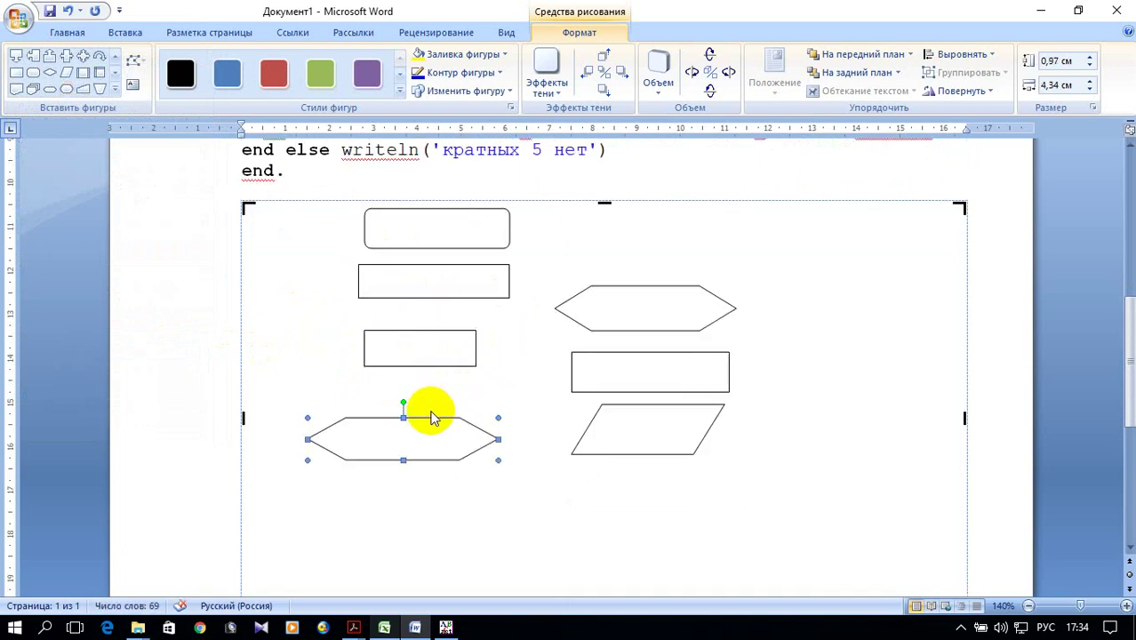
pyautogui.moveTo(424, 413); pyautogui.dragTo(426, 385)
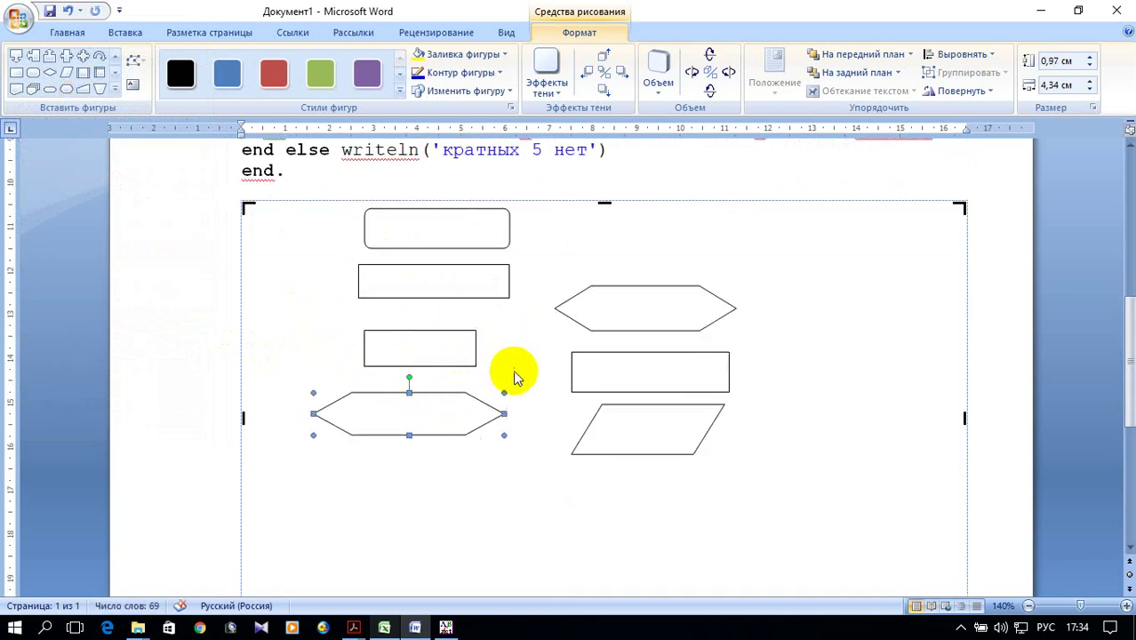
pyautogui.scroll(6, 515, 376)
pyautogui.scroll(-1, 507, 364)
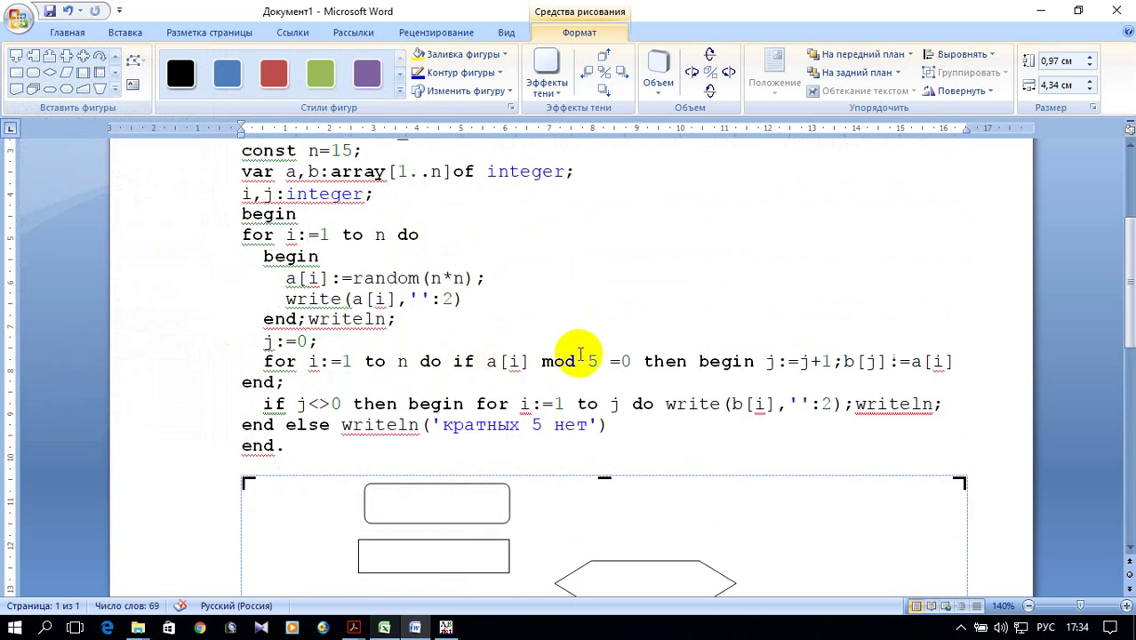
pyautogui.scroll(-3, 731, 366)
pyautogui.scroll(-2, 725, 360)
pyautogui.scroll(-1, 718, 354)
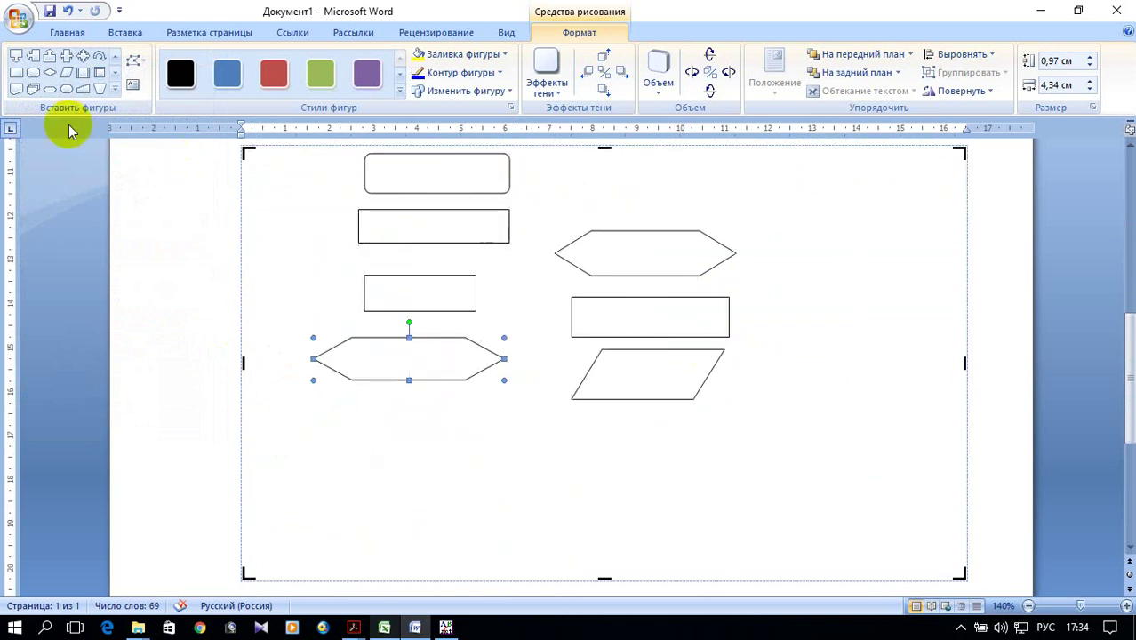
# Draw a diamond decision shape below the left hexagon.
pyautogui.click(48, 75)
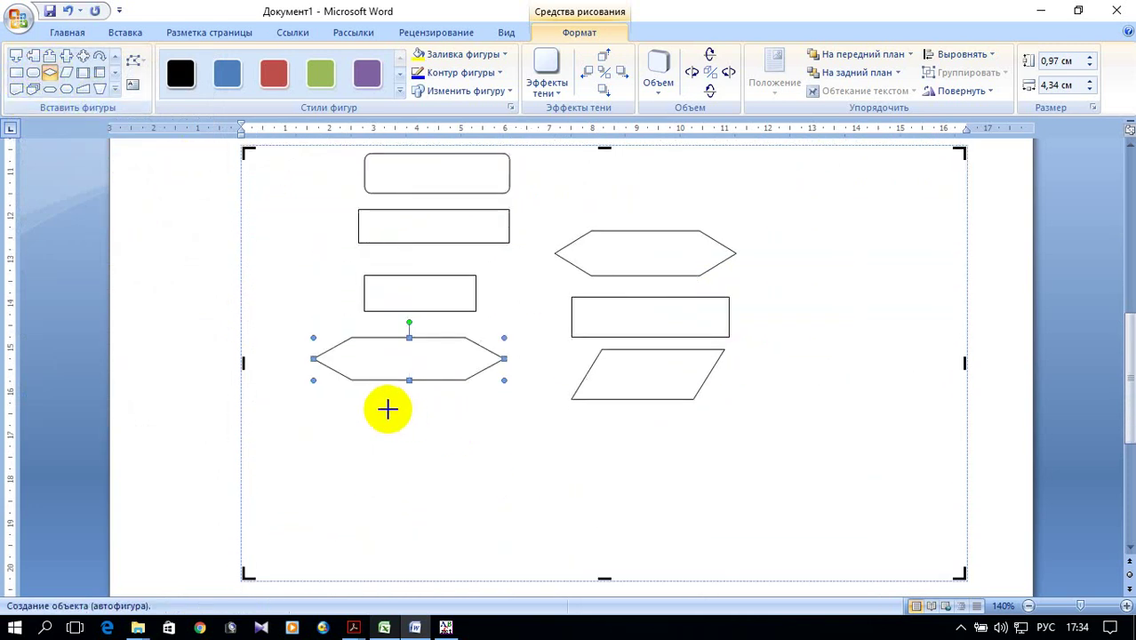
pyautogui.moveTo(365, 406); pyautogui.dragTo(477, 472)
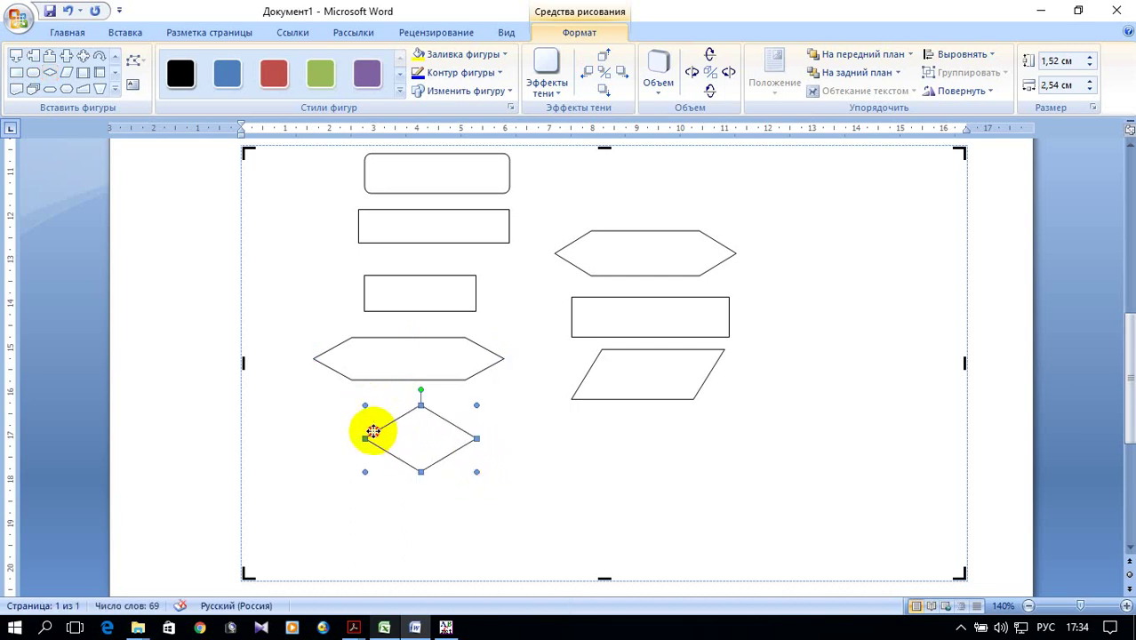
pyautogui.moveTo(357, 429); pyautogui.dragTo(359, 430)
pyautogui.scroll(3, 370, 437)
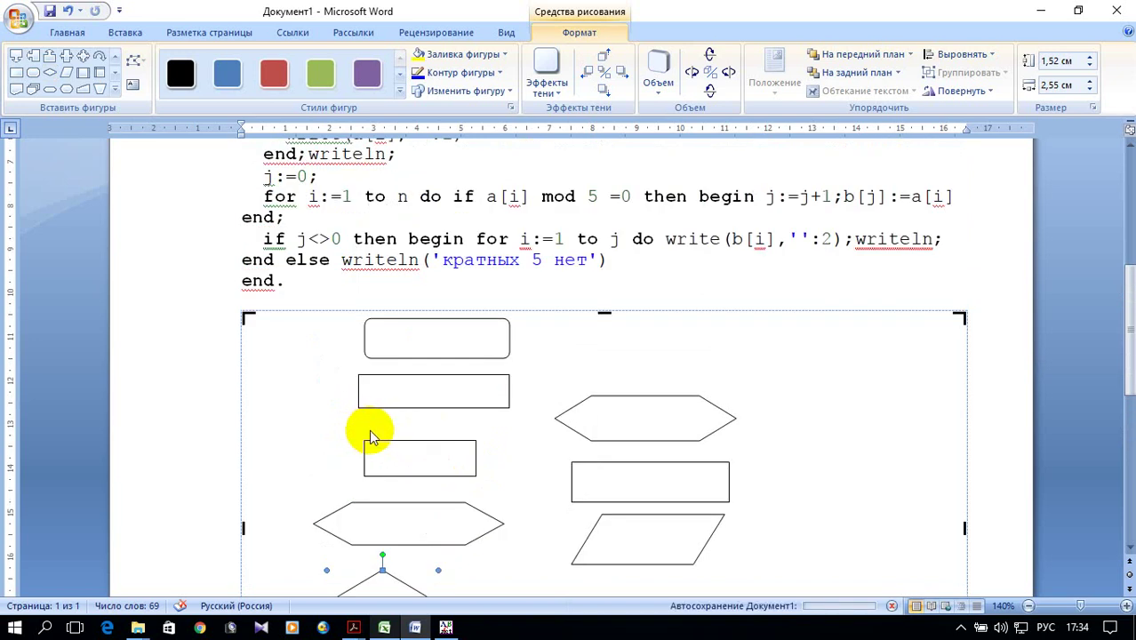
pyautogui.scroll(-3, 373, 436)
pyautogui.scroll(-1, 375, 435)
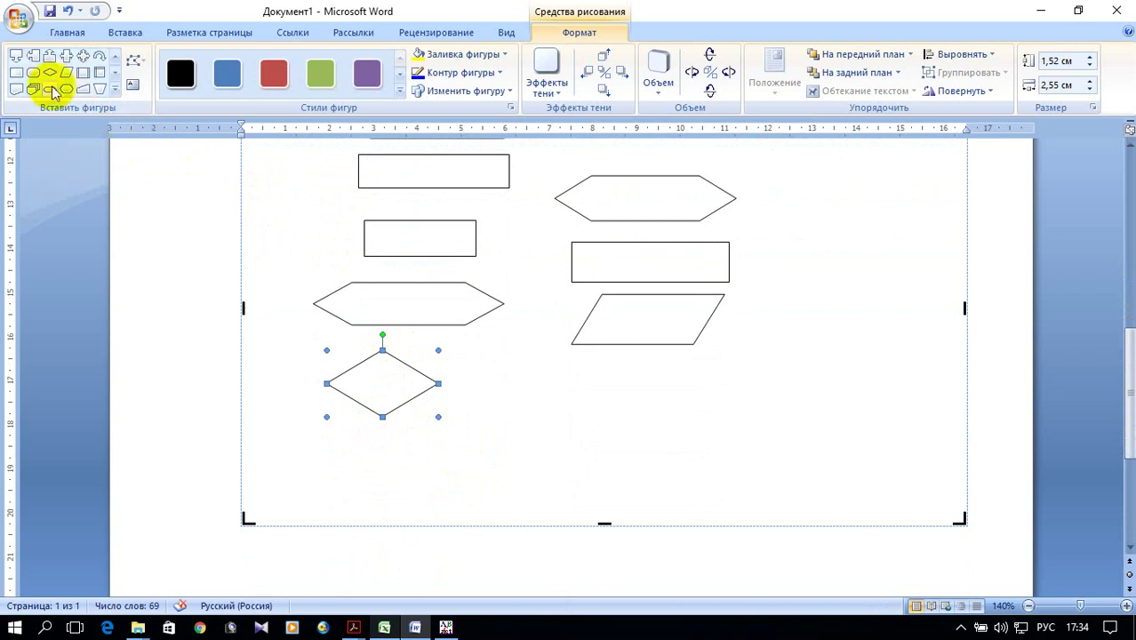
# Draw a rectangle near the diamond and extend the drawing canvas further down the page.
pyautogui.click(16, 74)
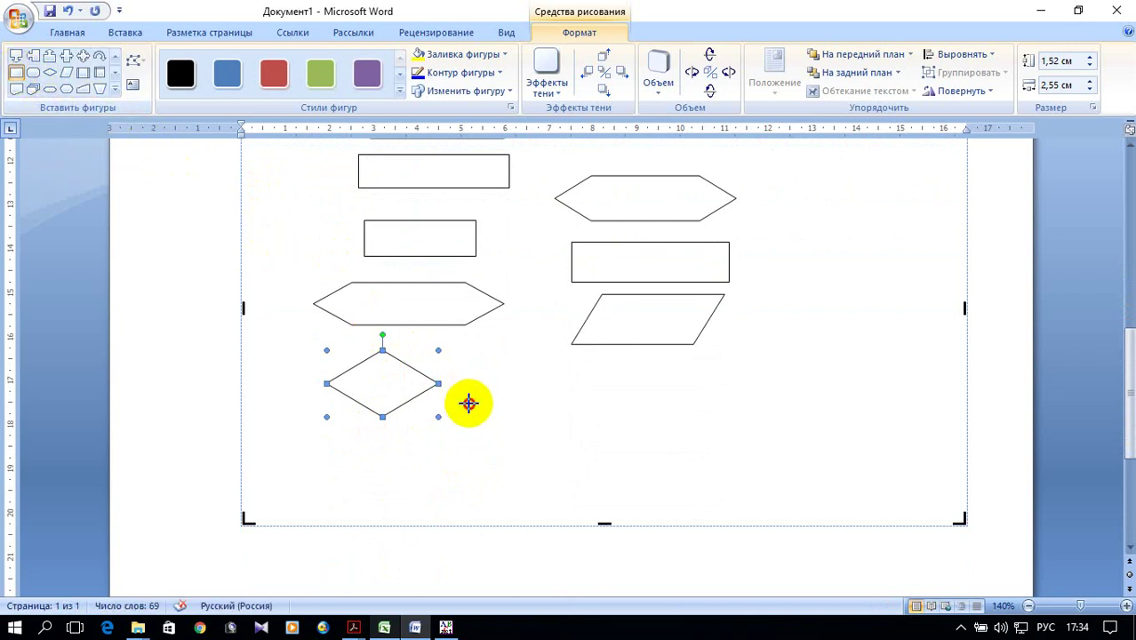
pyautogui.moveTo(469, 403); pyautogui.dragTo(571, 461)
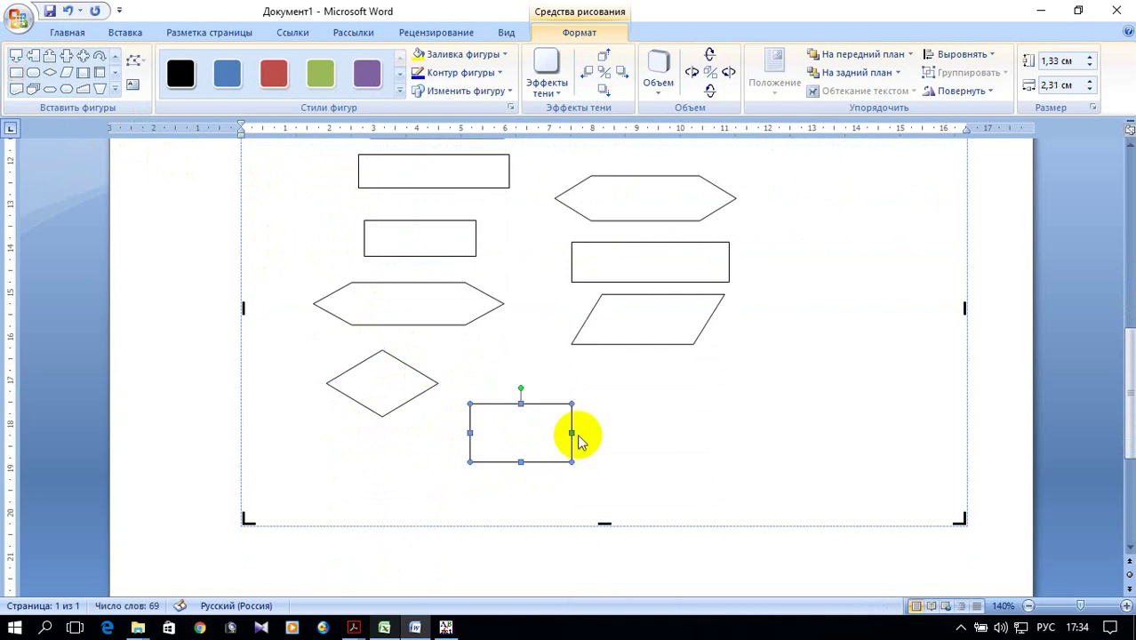
pyautogui.scroll(-3, 578, 433)
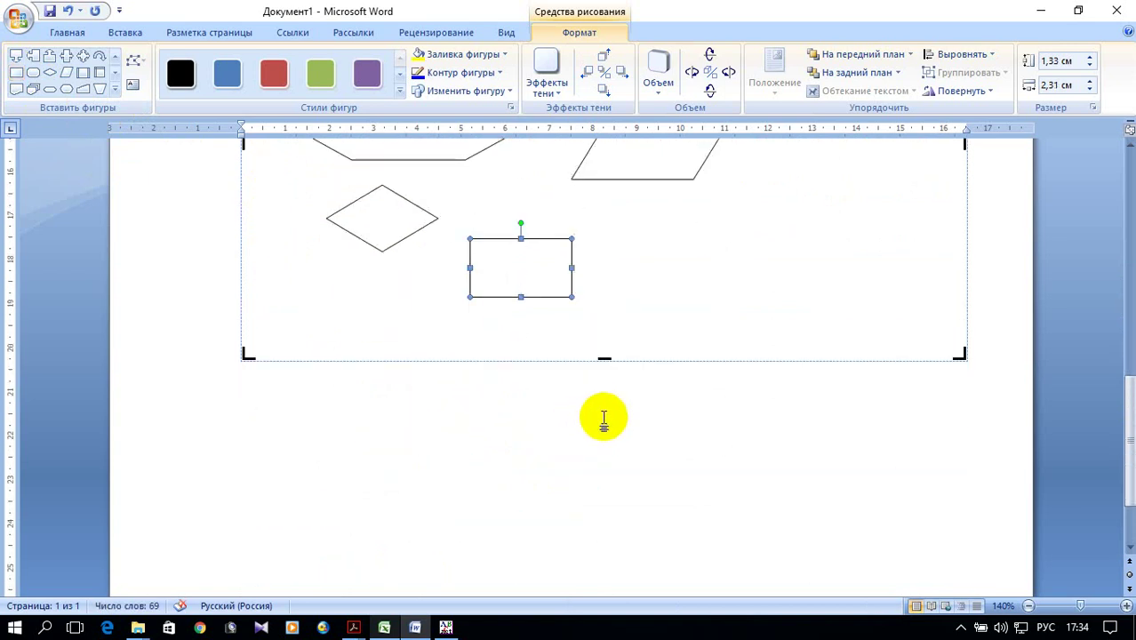
pyautogui.scroll(-1, 597, 405)
pyautogui.moveTo(604, 305); pyautogui.dragTo(587, 495)
pyautogui.scroll(2, 557, 431)
pyautogui.scroll(1, 557, 429)
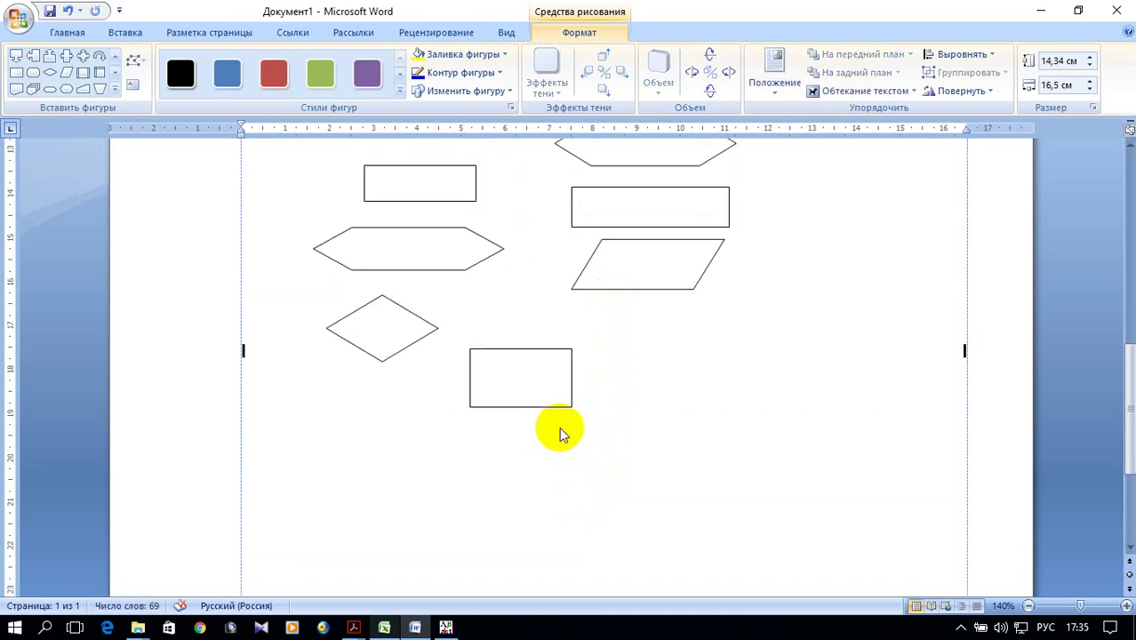
pyautogui.scroll(-1, 559, 427)
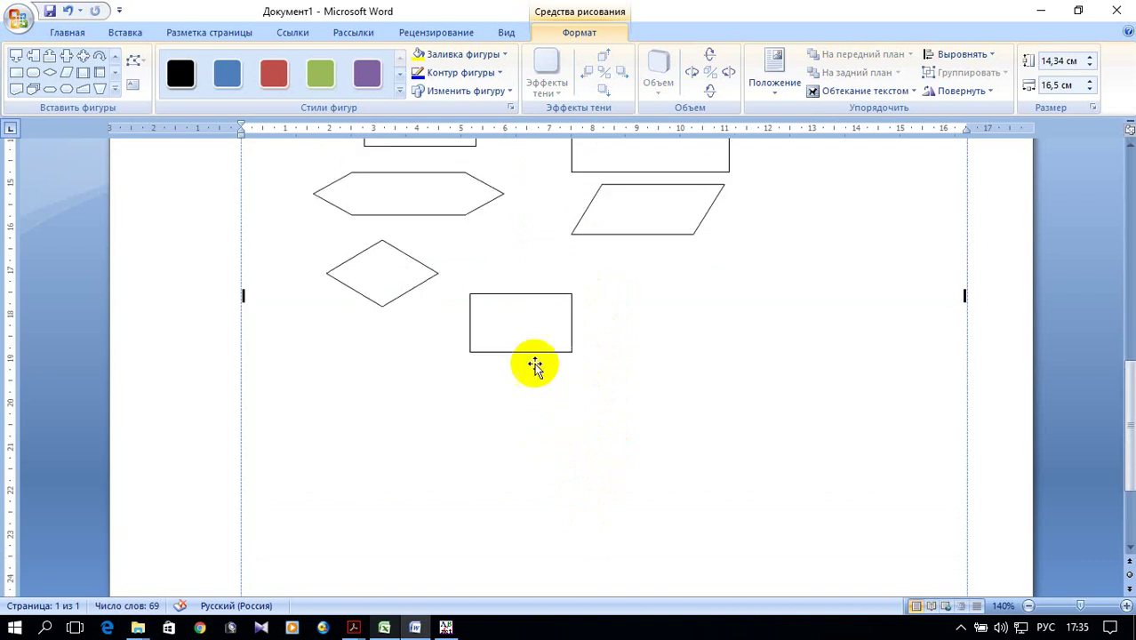
# Move the rectangle left below the diamond and shift the diamond right under the hexagon.
pyautogui.click(531, 295)
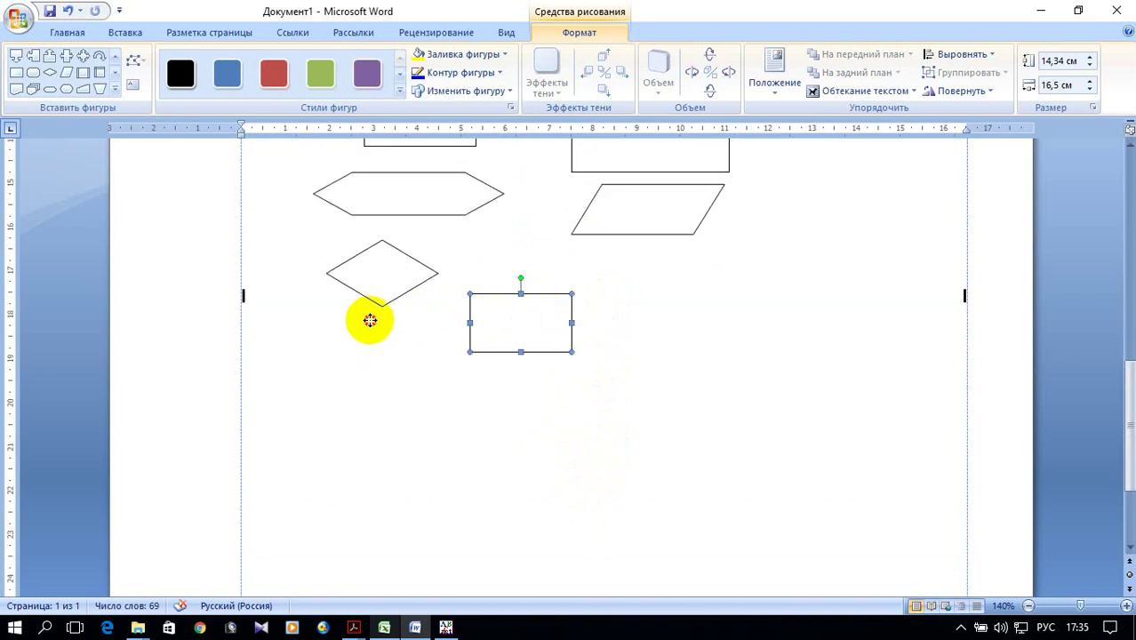
pyautogui.moveTo(531, 295); pyautogui.dragTo(340, 318)
pyautogui.moveTo(417, 267)
pyautogui.mouseDown()
pyautogui.moveTo(479, 270)
pyautogui.moveTo(444, 256)
pyautogui.mouseUp()
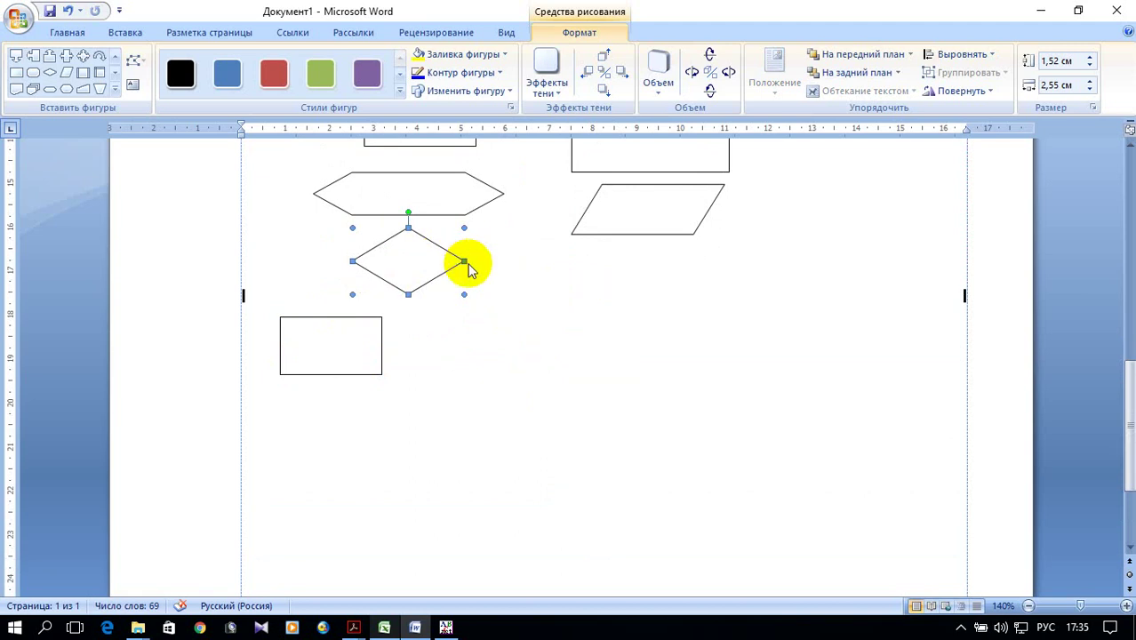
# Draw a second diamond to the right of the rectangle.
pyautogui.scroll(1, 487, 343)
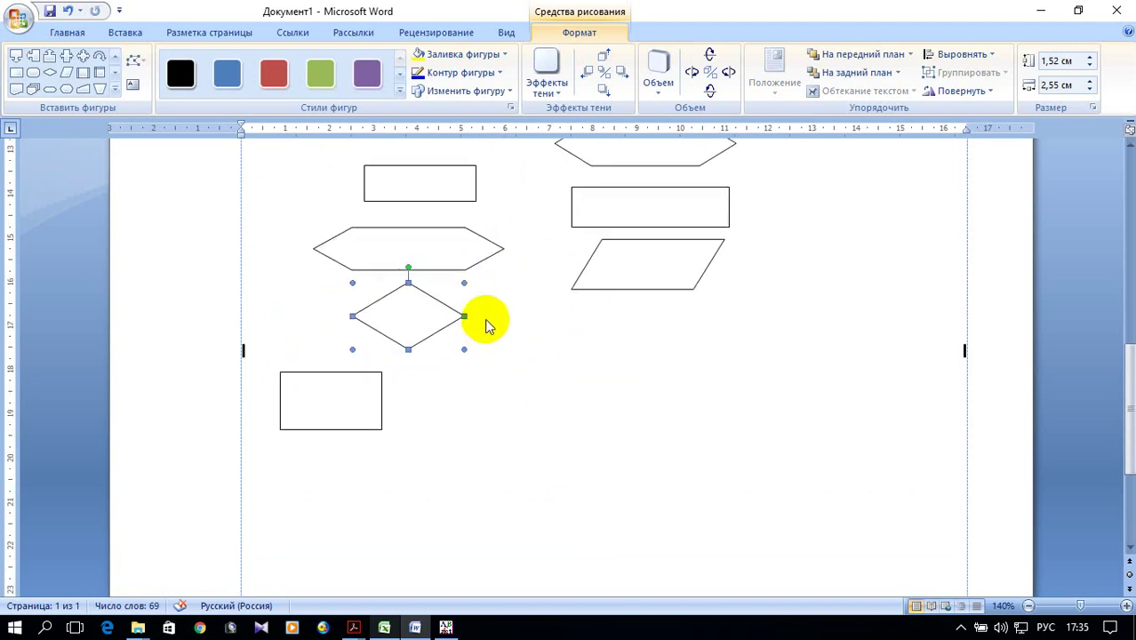
pyautogui.click(49, 72)
pyautogui.moveTo(605, 363)
pyautogui.mouseDown()
pyautogui.moveTo(692, 422)
pyautogui.moveTo(738, 431)
pyautogui.mouseUp()
pyautogui.scroll(2, 738, 400)
pyautogui.scroll(4, 741, 398)
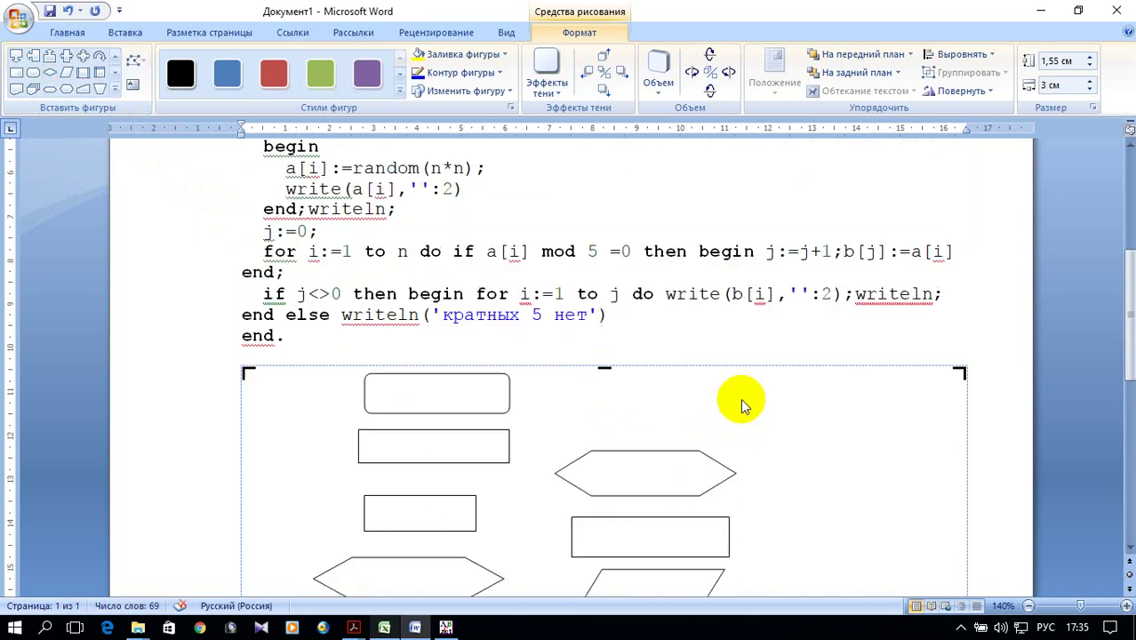
pyautogui.scroll(-2, 741, 398)
pyautogui.scroll(-3, 741, 395)
pyautogui.scroll(-1, 740, 393)
pyautogui.scroll(-2, 743, 395)
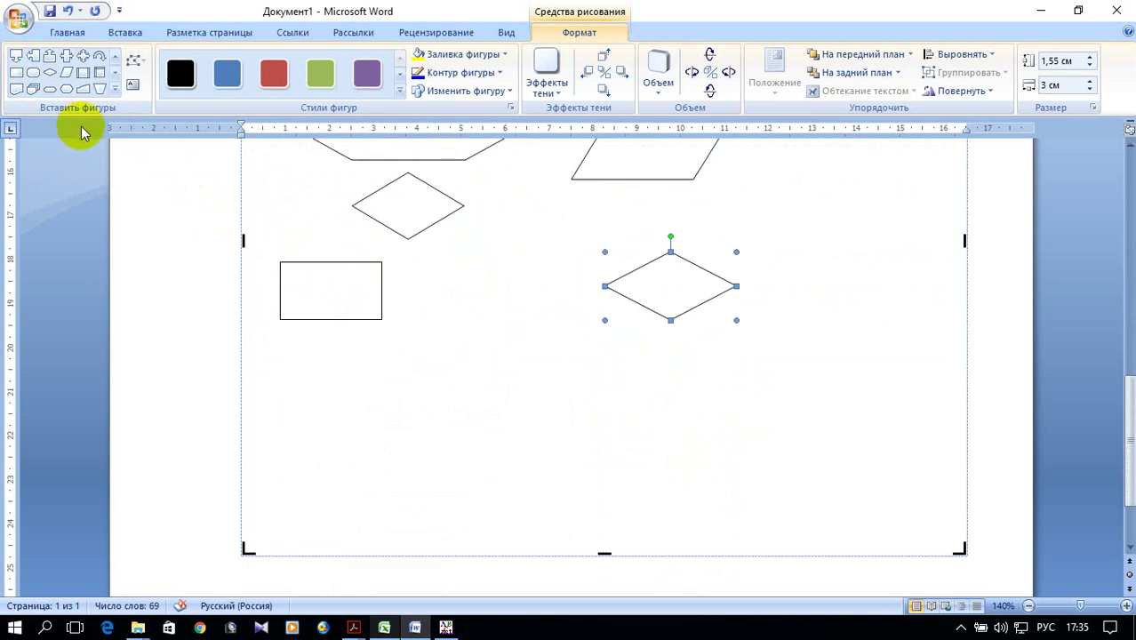
# Draw a parallelogram between the rectangle and diamond, and a hexagon to its right.
pyautogui.click(68, 79)
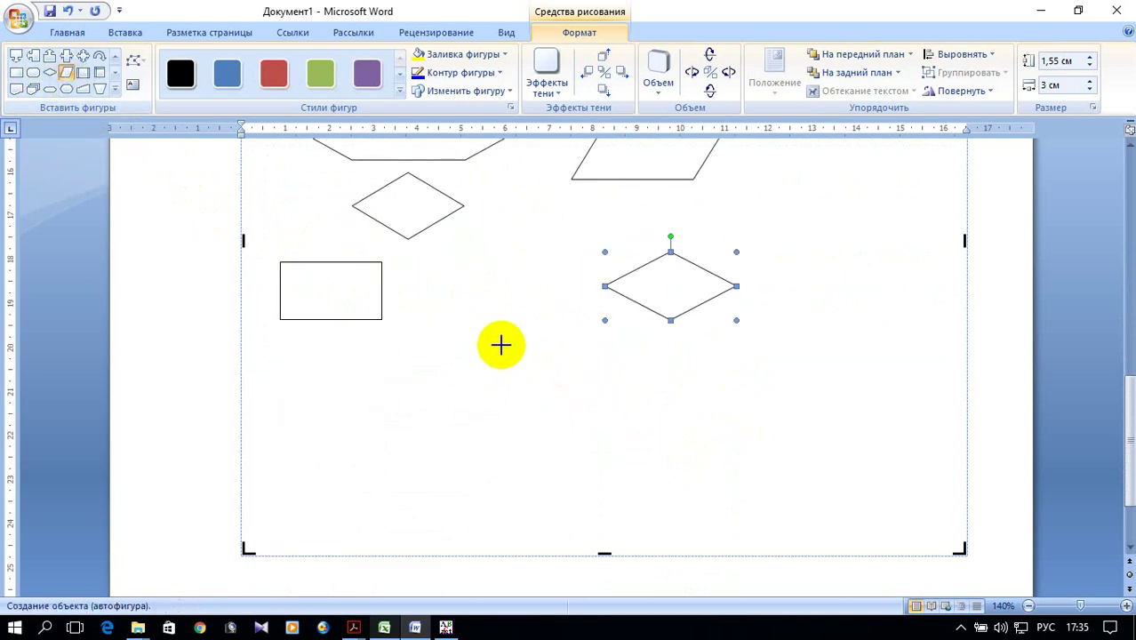
pyautogui.moveTo(493, 340); pyautogui.dragTo(594, 381)
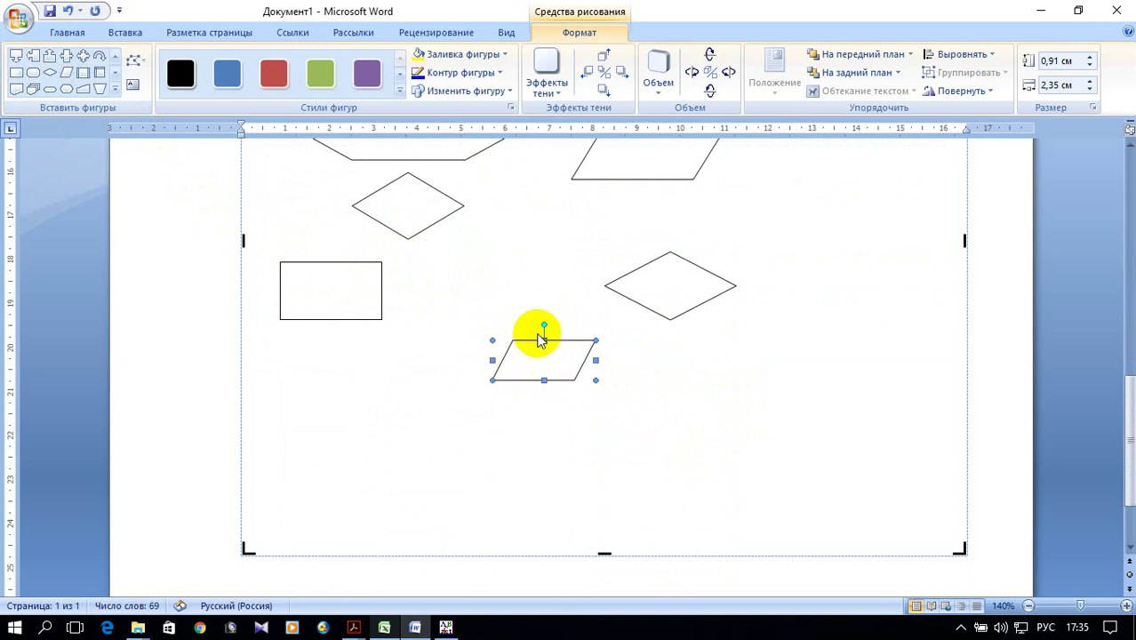
pyautogui.click(115, 90)
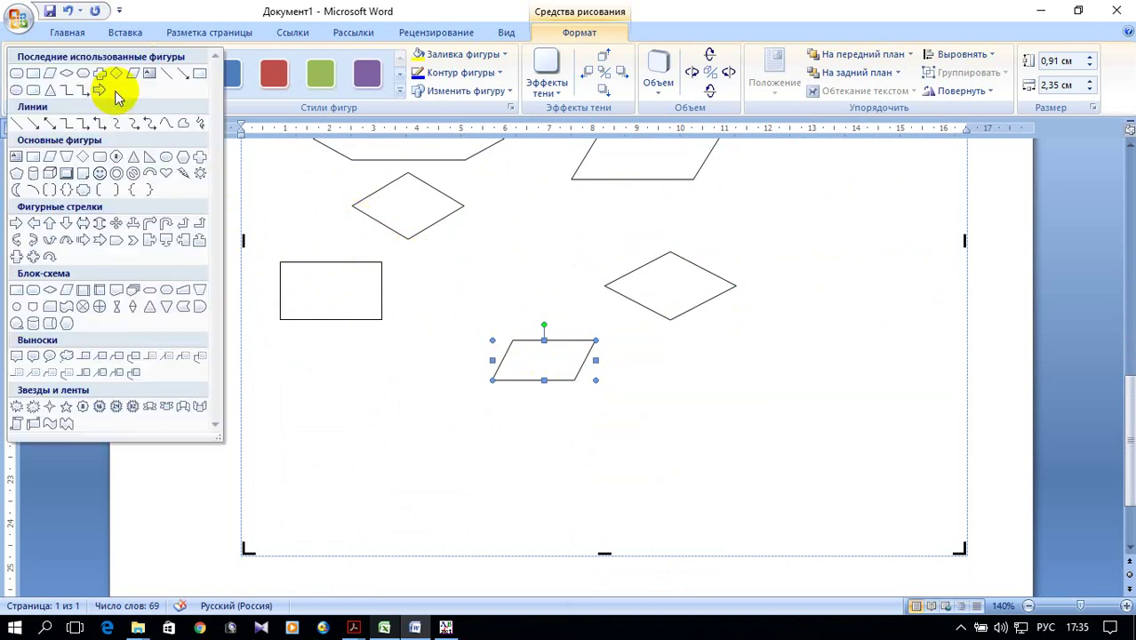
pyautogui.click(166, 294)
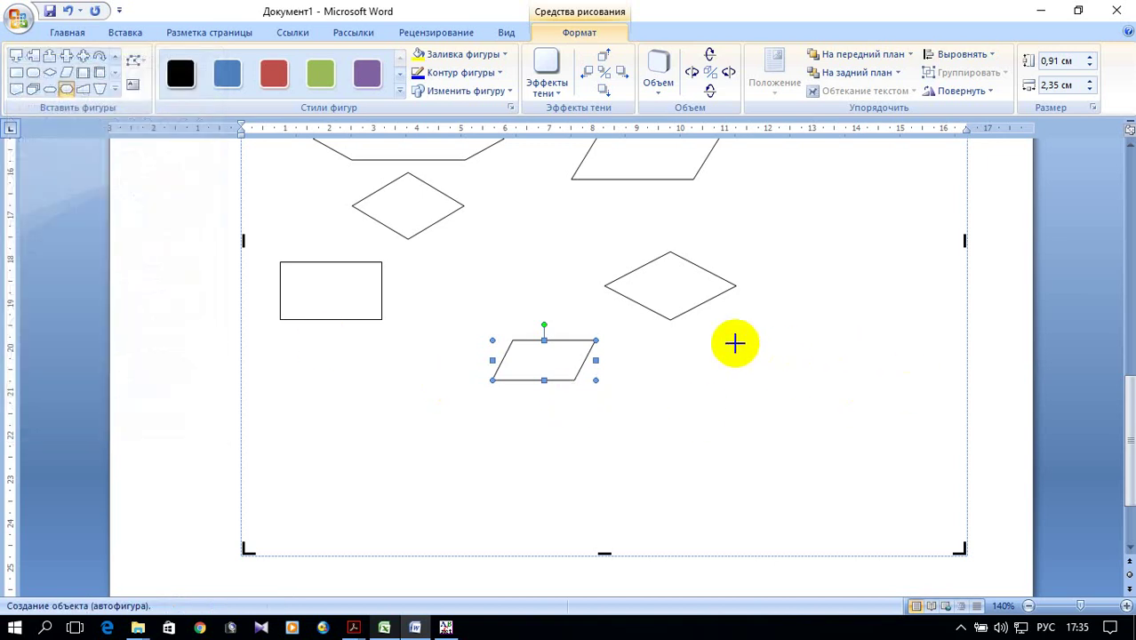
pyautogui.moveTo(730, 330); pyautogui.dragTo(851, 381)
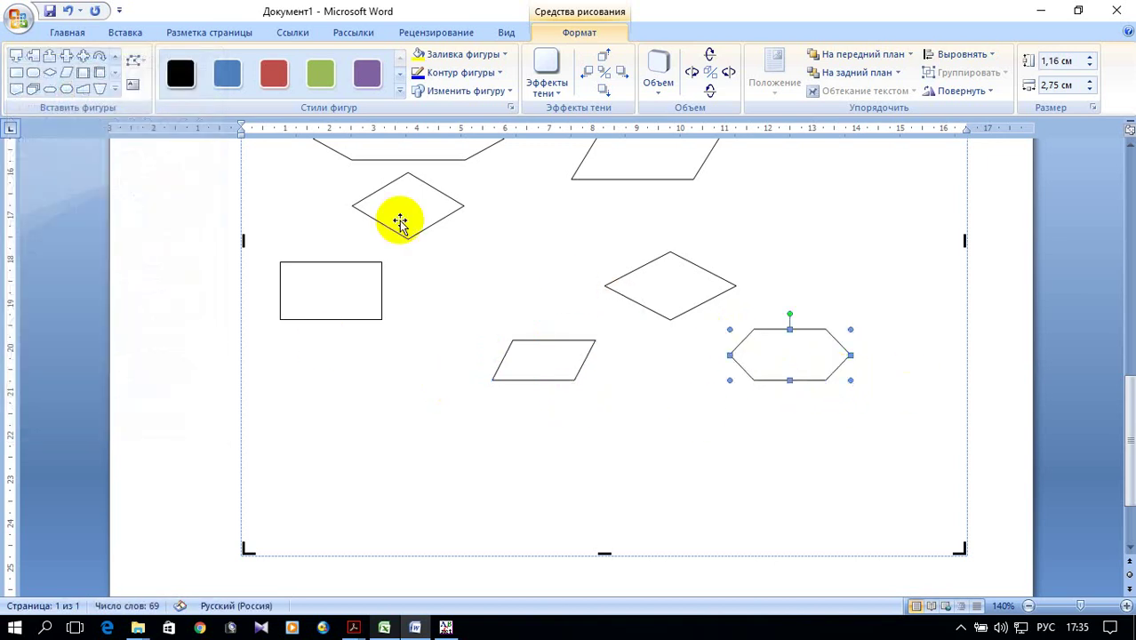
# Draw a parallelogram below the new hexagon and a rounded process box lower in the drawing.
pyautogui.click(68, 77)
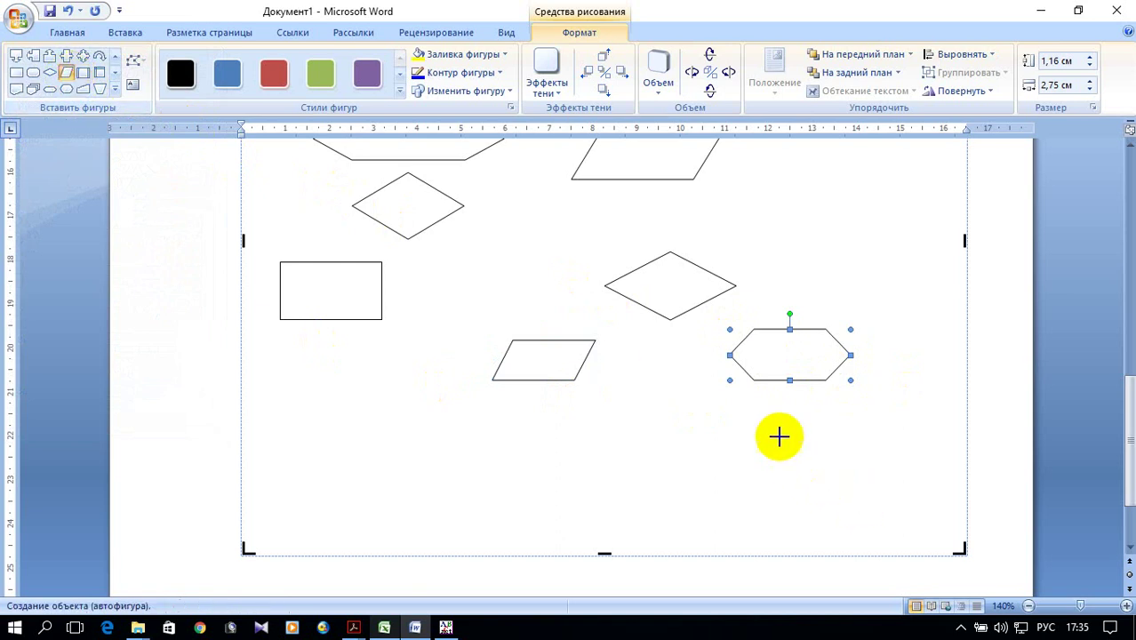
pyautogui.moveTo(743, 397); pyautogui.dragTo(836, 434)
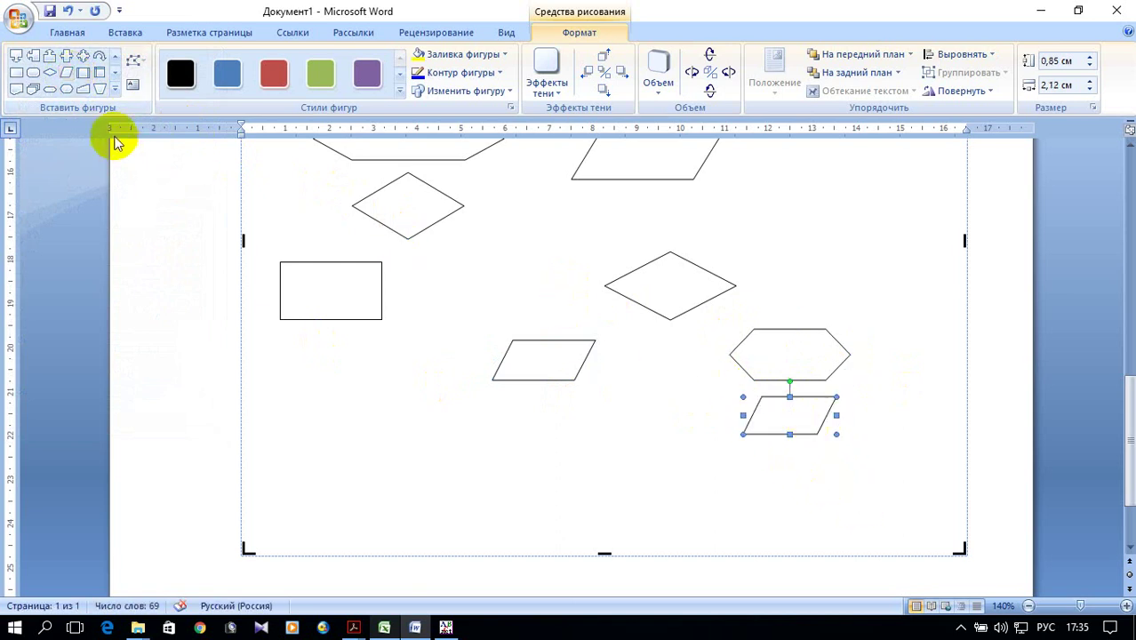
pyautogui.click(116, 92)
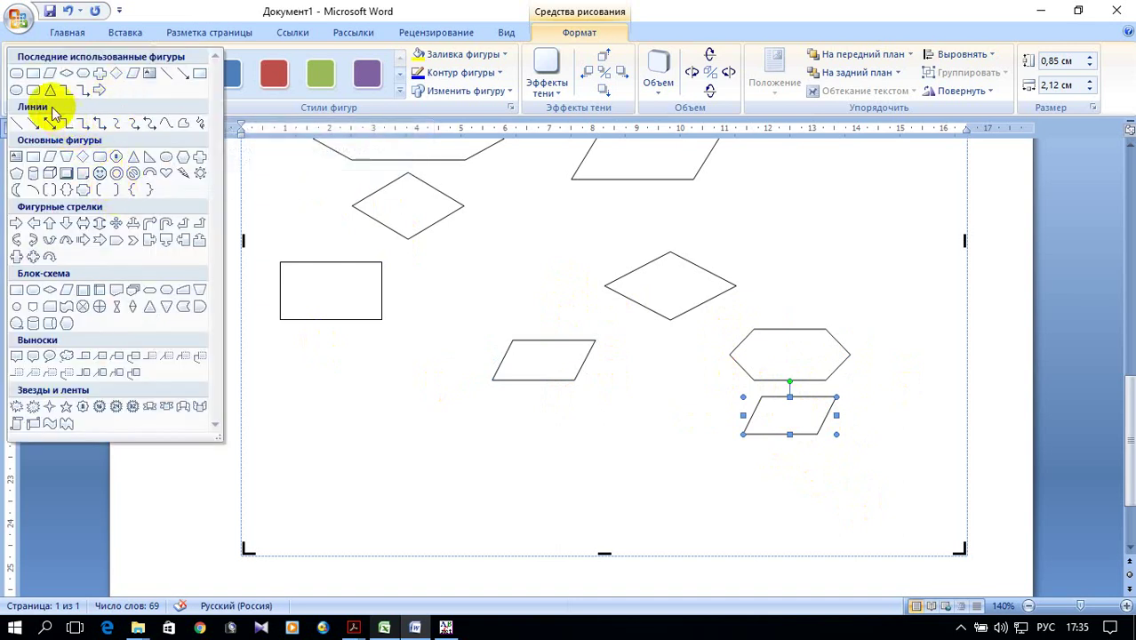
pyautogui.click(33, 290)
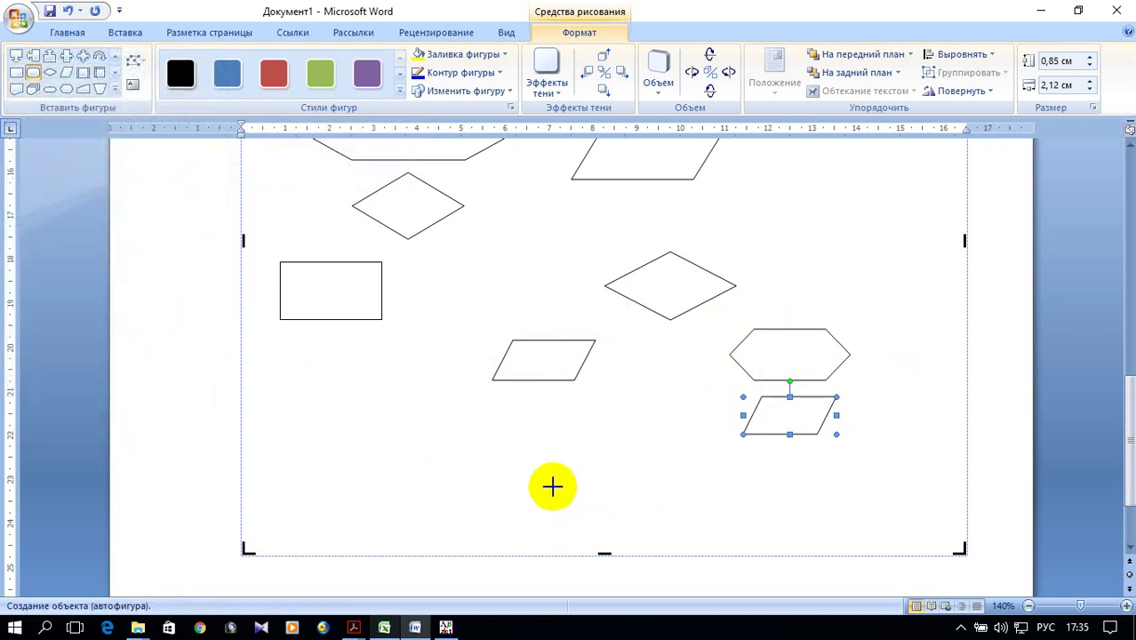
pyautogui.moveTo(555, 487); pyautogui.dragTo(682, 526)
pyautogui.scroll(3, 673, 508)
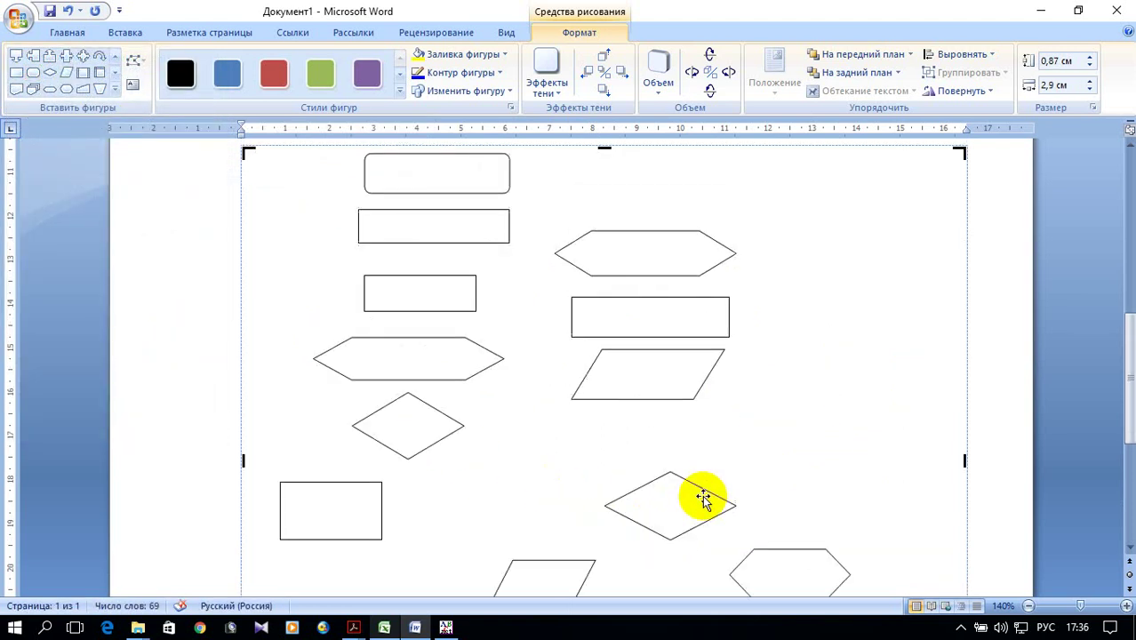
pyautogui.scroll(2, 705, 495)
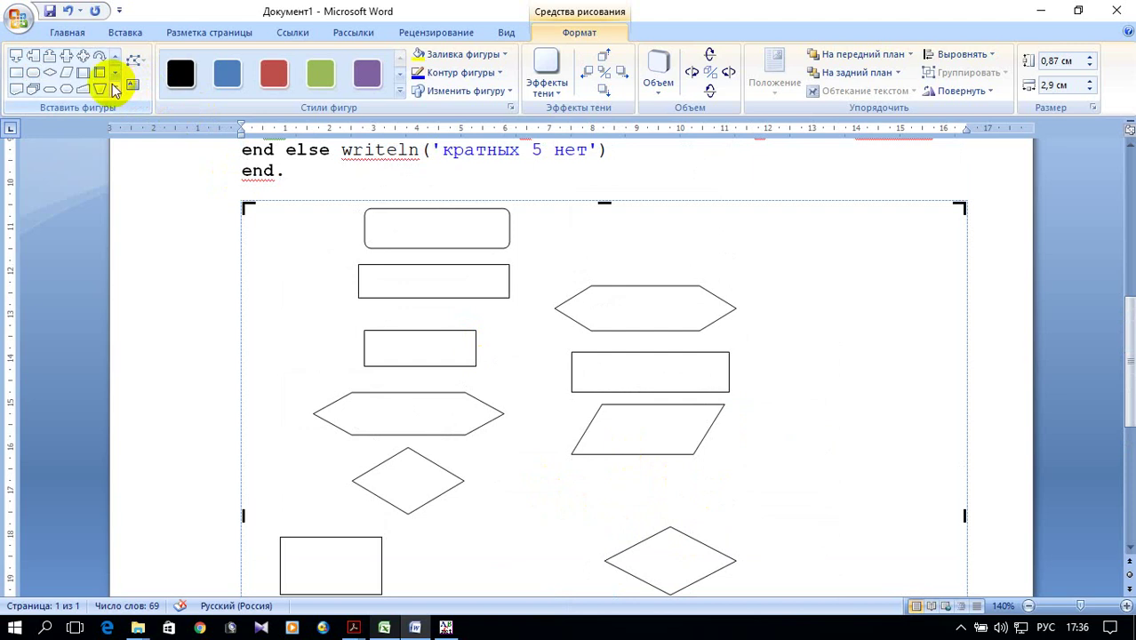
# Add straight arrows linking the top rounded box, rectangle, hexagon, lower rectangle and parallelogram.
pyautogui.click(115, 88)
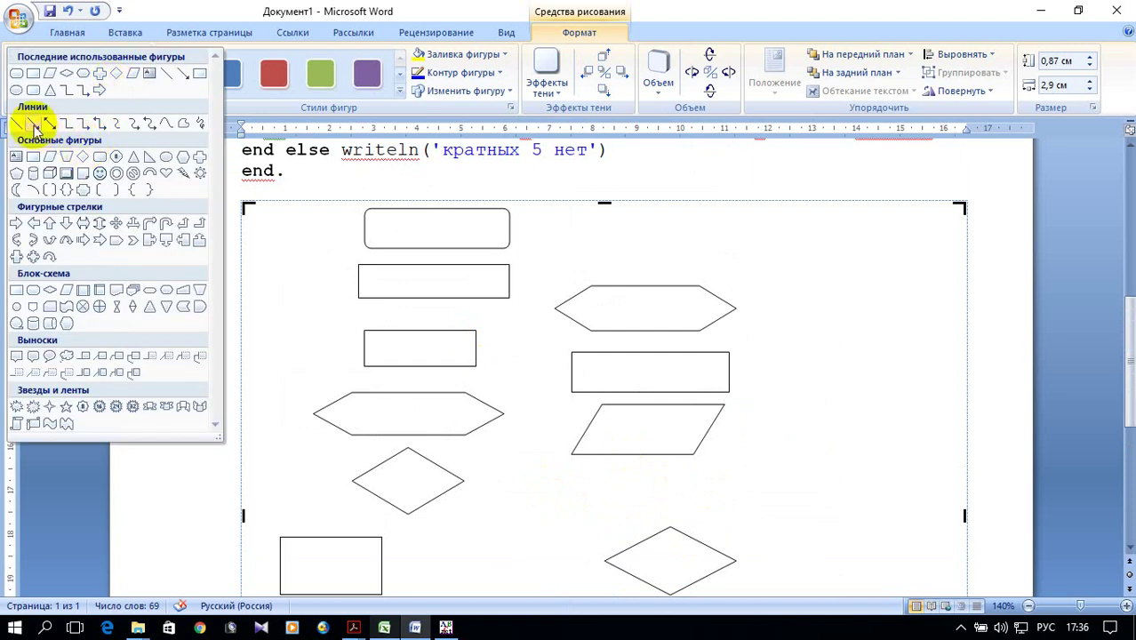
pyautogui.click(34, 124)
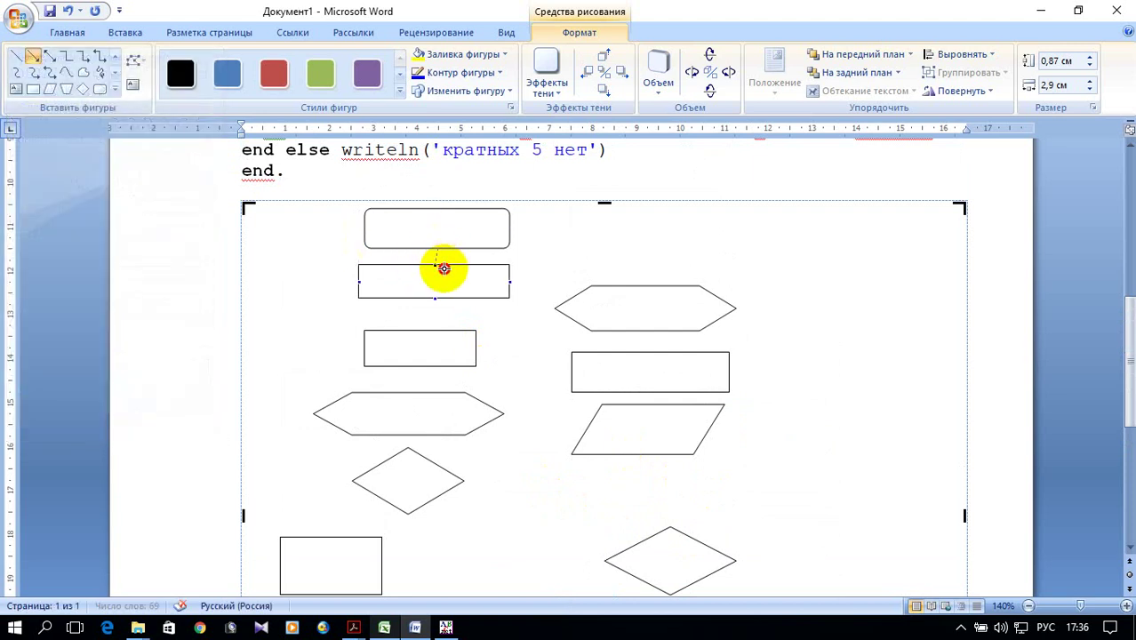
pyautogui.moveTo(445, 269); pyautogui.dragTo(436, 264)
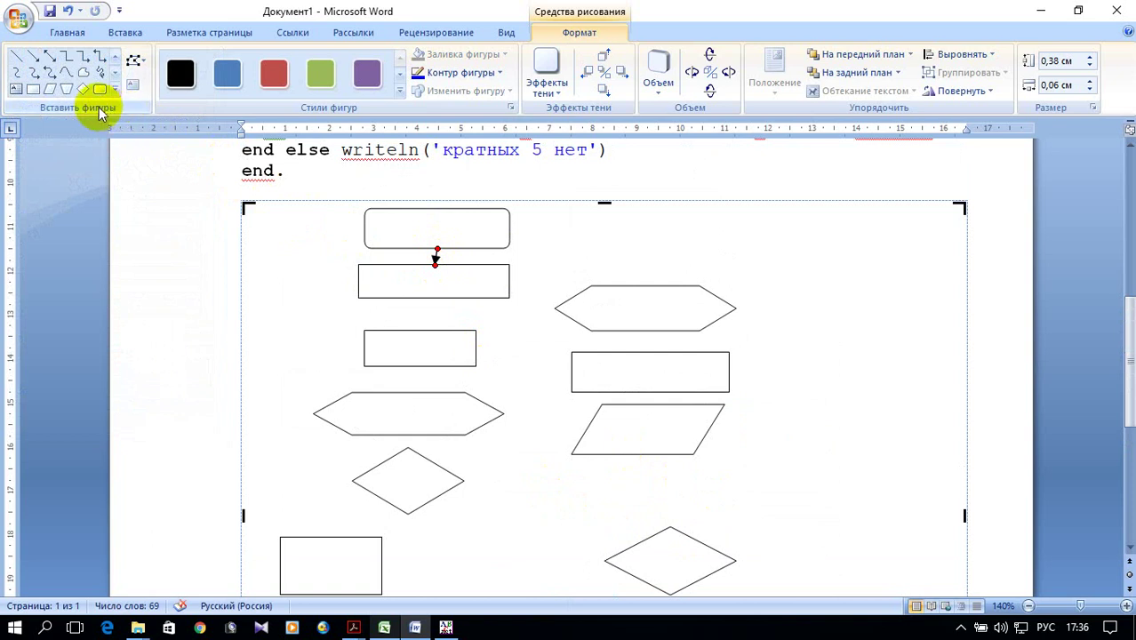
pyautogui.click(33, 56)
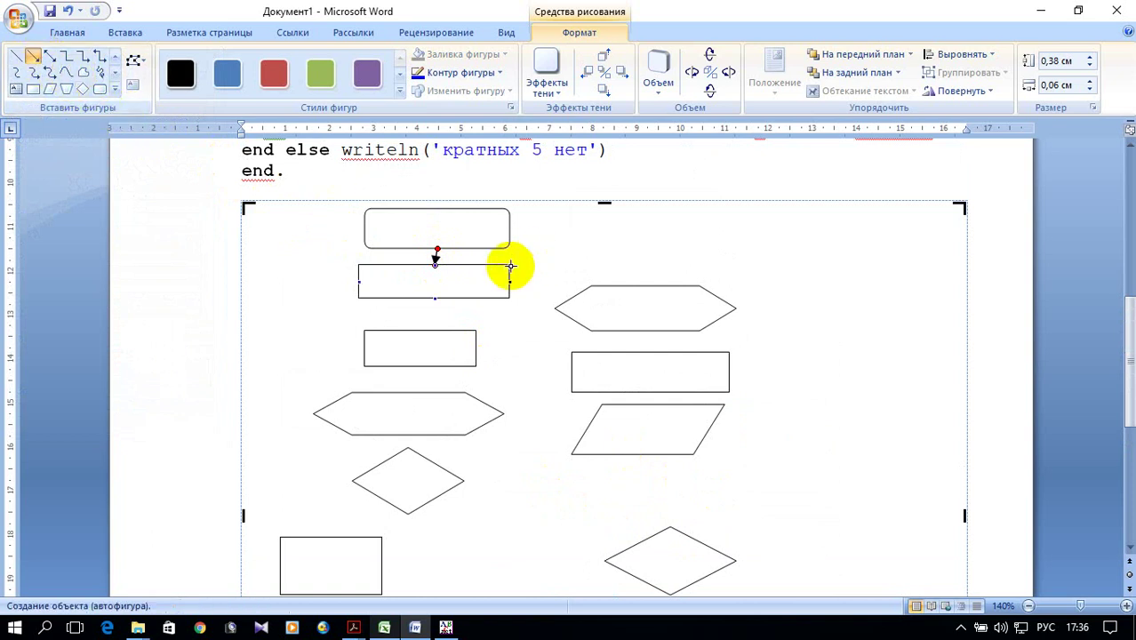
pyautogui.moveTo(514, 281); pyautogui.dragTo(696, 302)
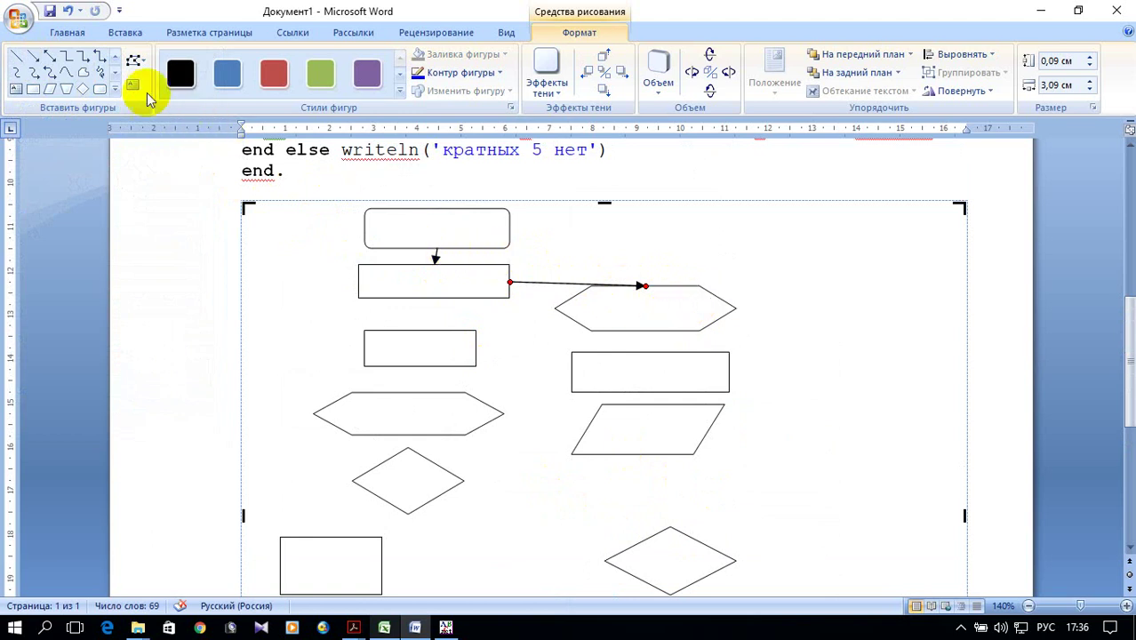
pyautogui.click(32, 59)
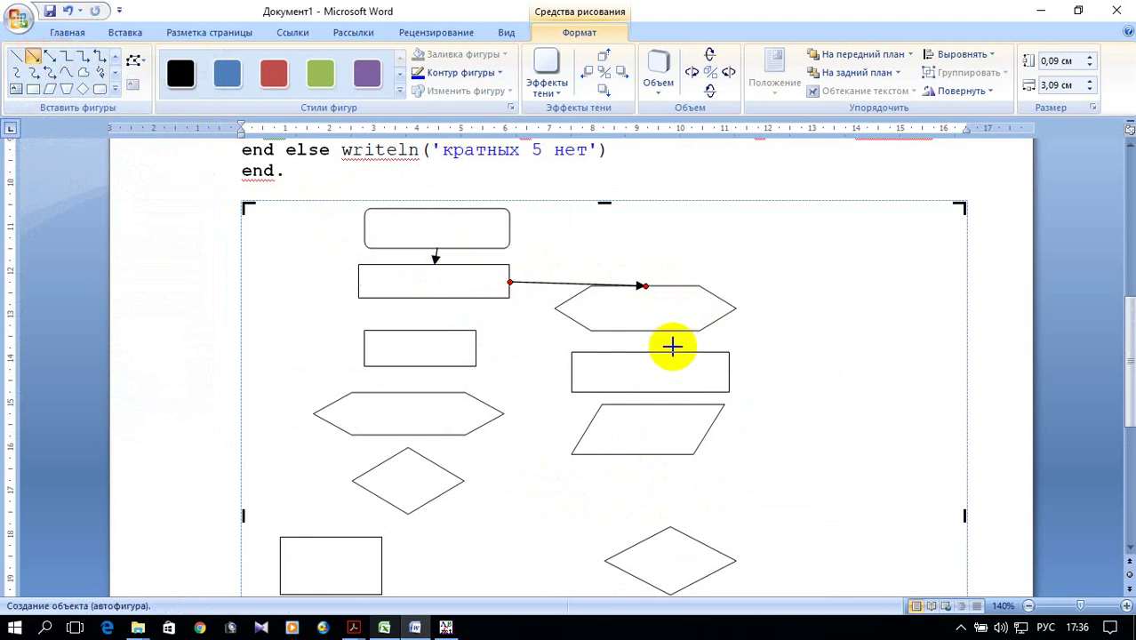
pyautogui.moveTo(646, 331); pyautogui.dragTo(650, 352)
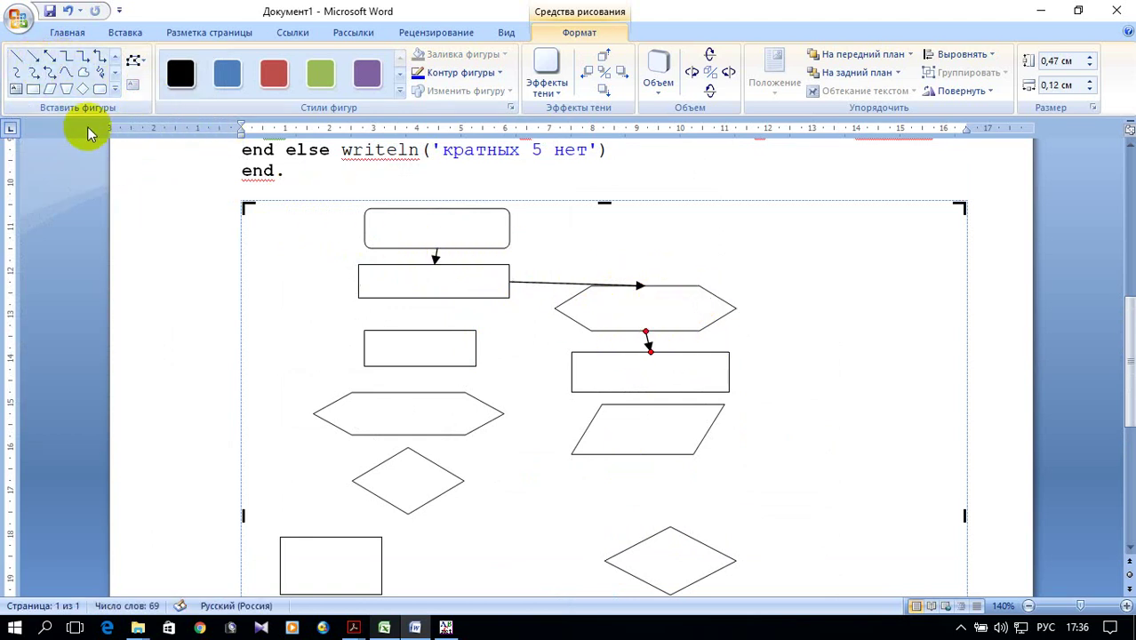
pyautogui.click(33, 60)
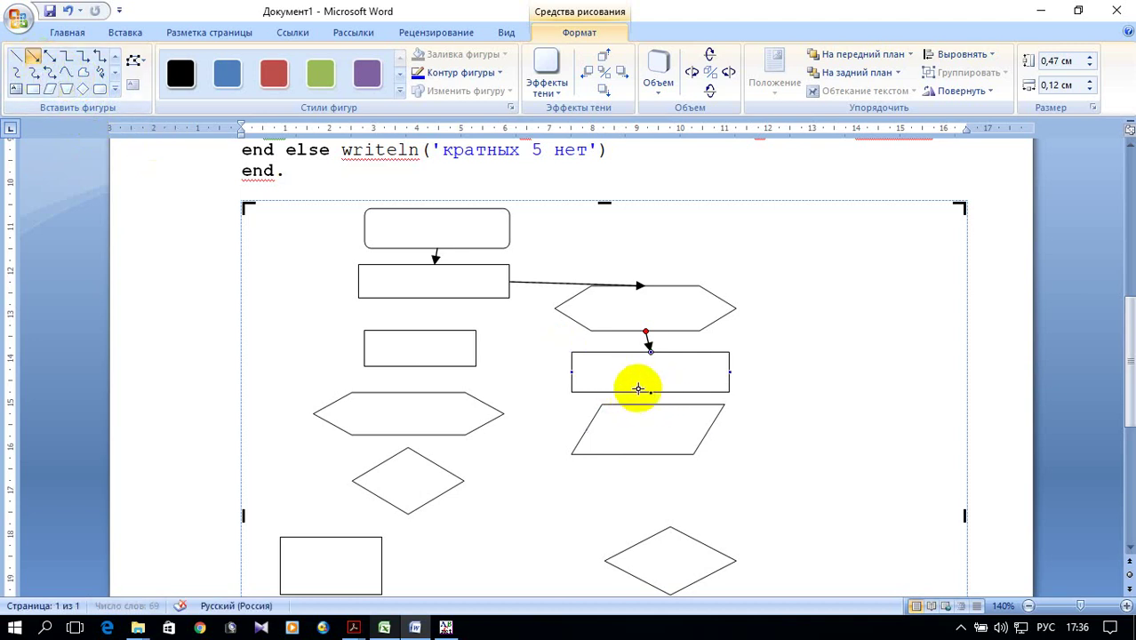
pyautogui.click(652, 393)
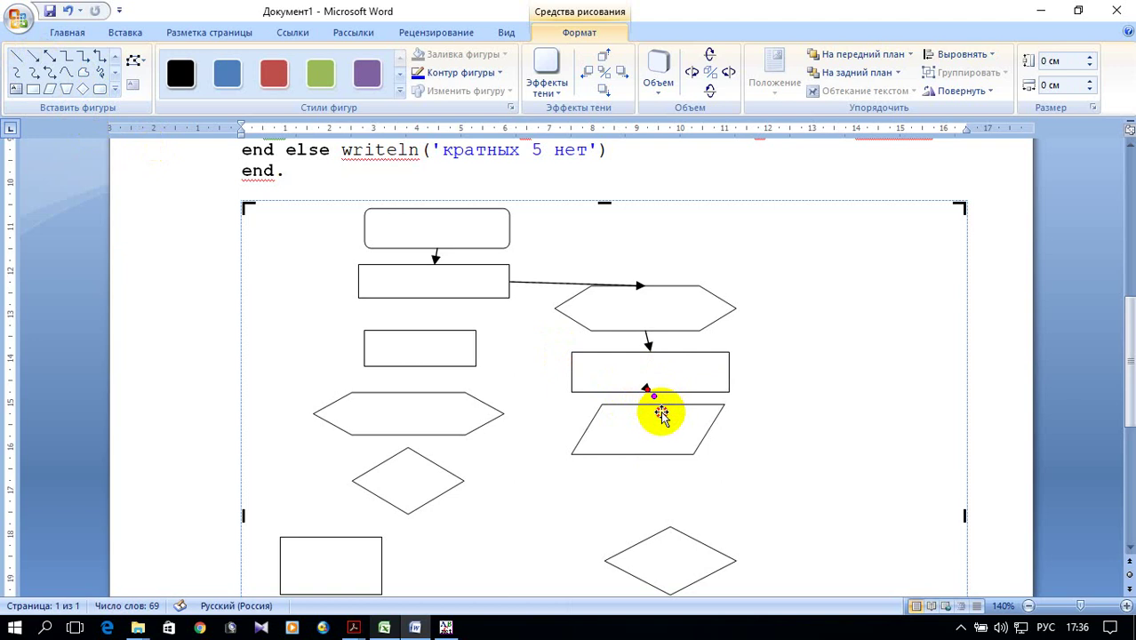
pyautogui.moveTo(648, 407)
pyautogui.mouseDown()
pyautogui.moveTo(668, 406)
pyautogui.moveTo(651, 392)
pyautogui.mouseUp()
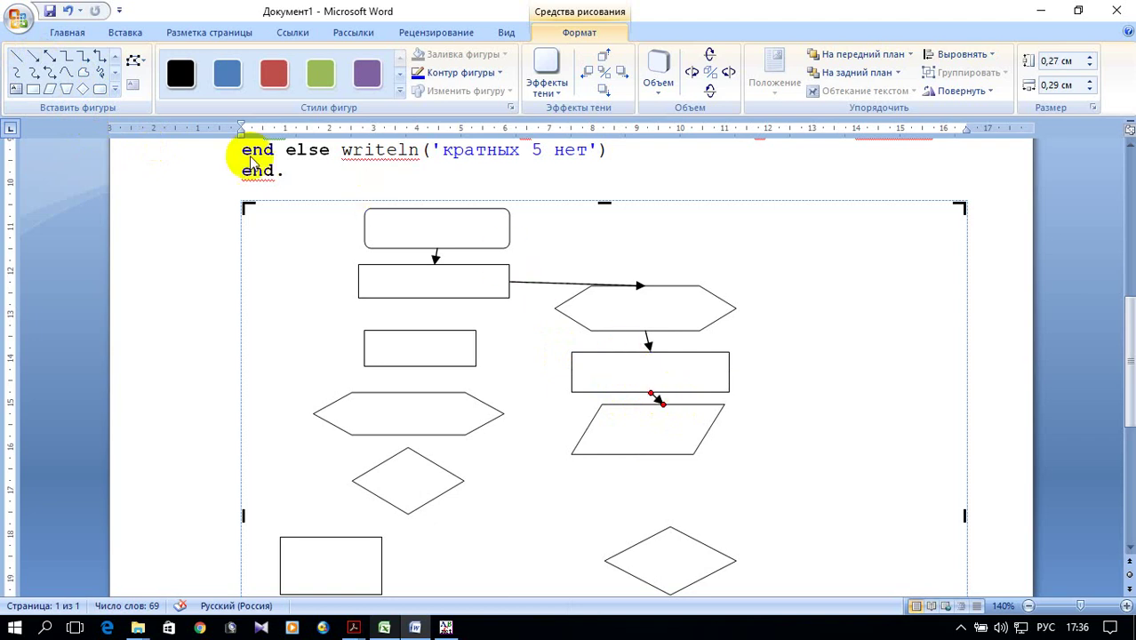
# Loop an elbow arrow from the parallelogram back to the hexagon and link the left hexagon through the small box.
pyautogui.click(80, 58)
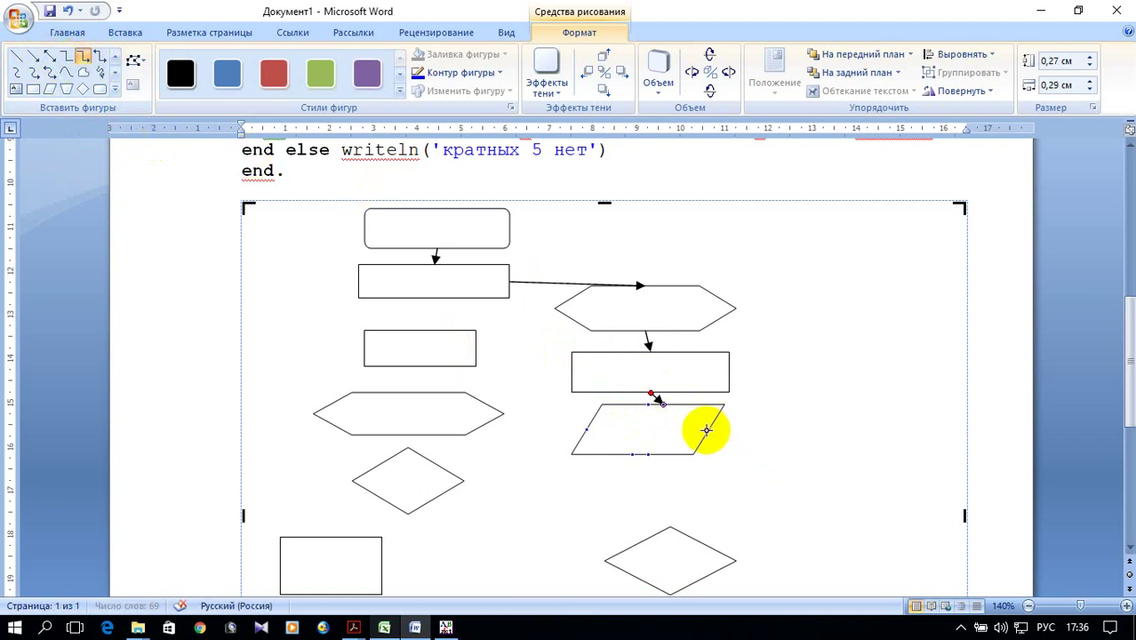
pyautogui.moveTo(714, 435); pyautogui.dragTo(736, 306)
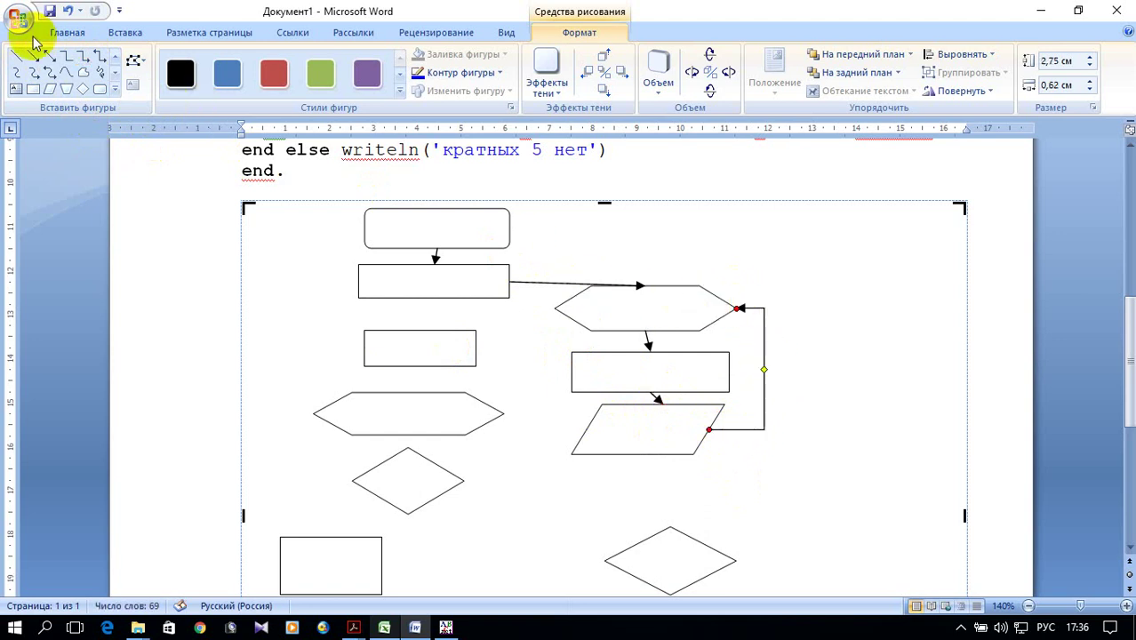
pyautogui.click(81, 58)
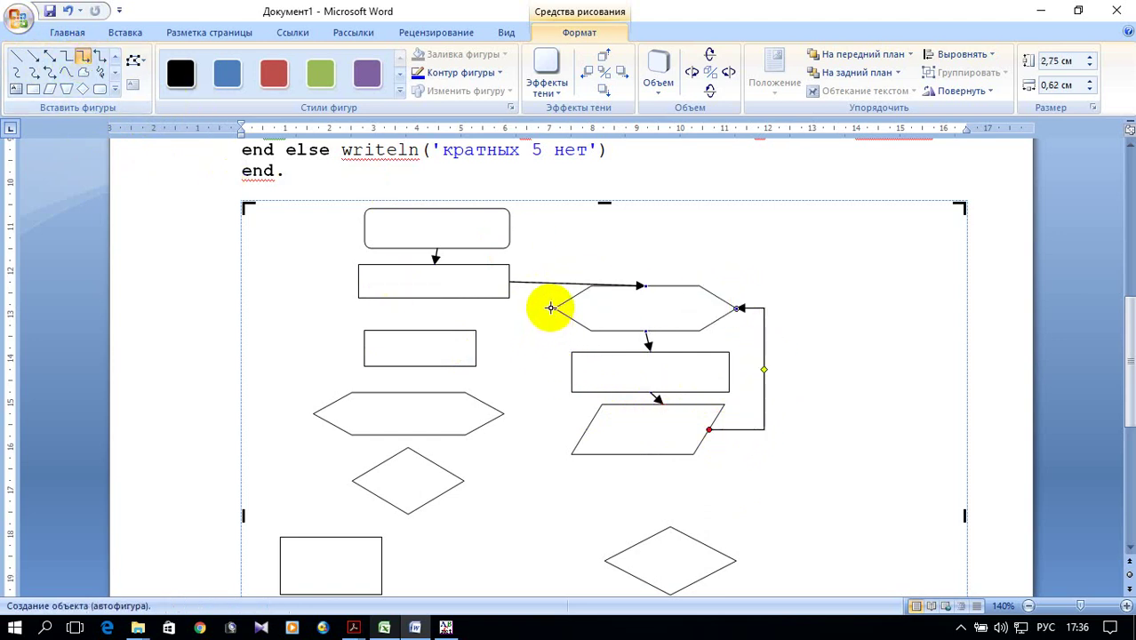
pyautogui.moveTo(427, 332); pyautogui.dragTo(421, 331)
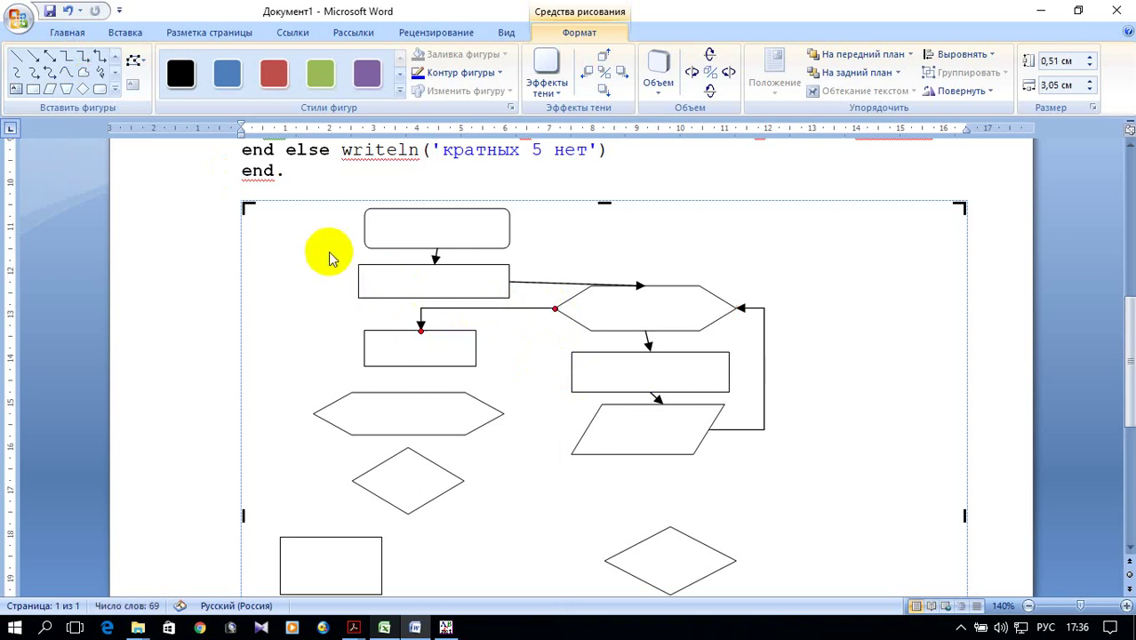
pyautogui.click(34, 56)
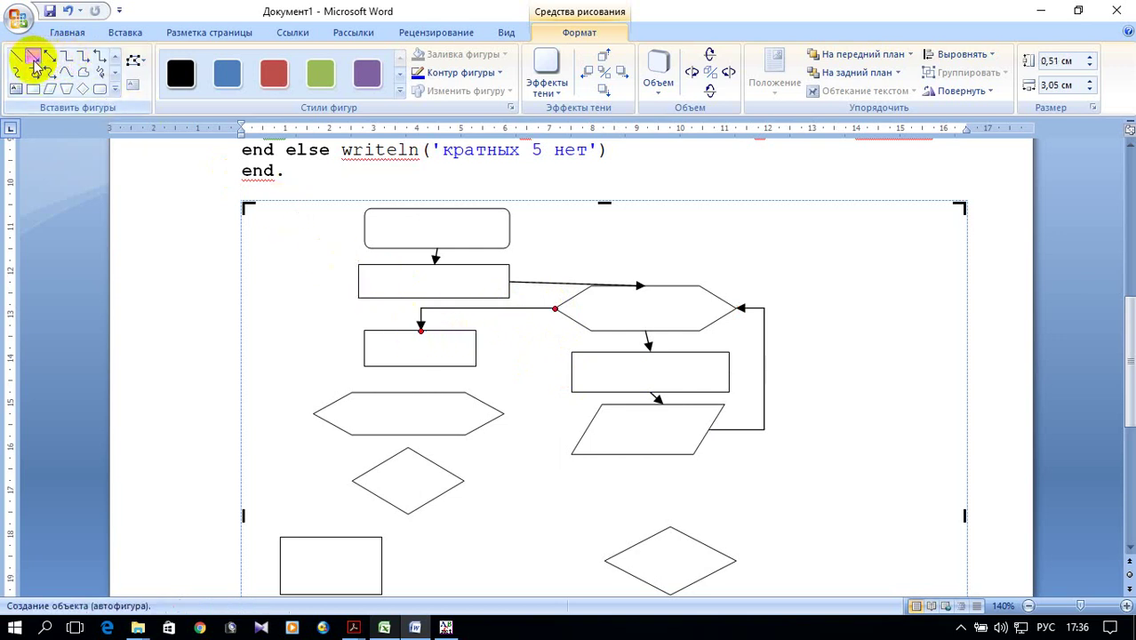
pyautogui.moveTo(420, 365); pyautogui.dragTo(424, 394)
# Connect the hexagon's bottom to the diamond and the diamond's bottom to the rectangle below.
pyautogui.scroll(-3, 560, 391)
pyautogui.scroll(-1, 559, 381)
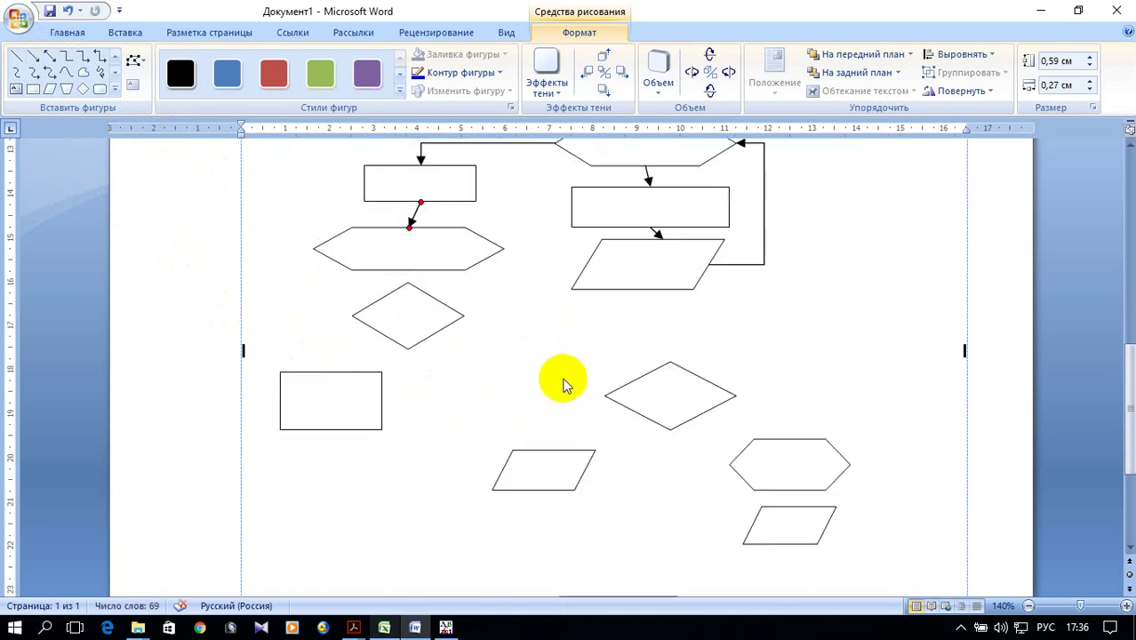
pyautogui.scroll(1, 586, 435)
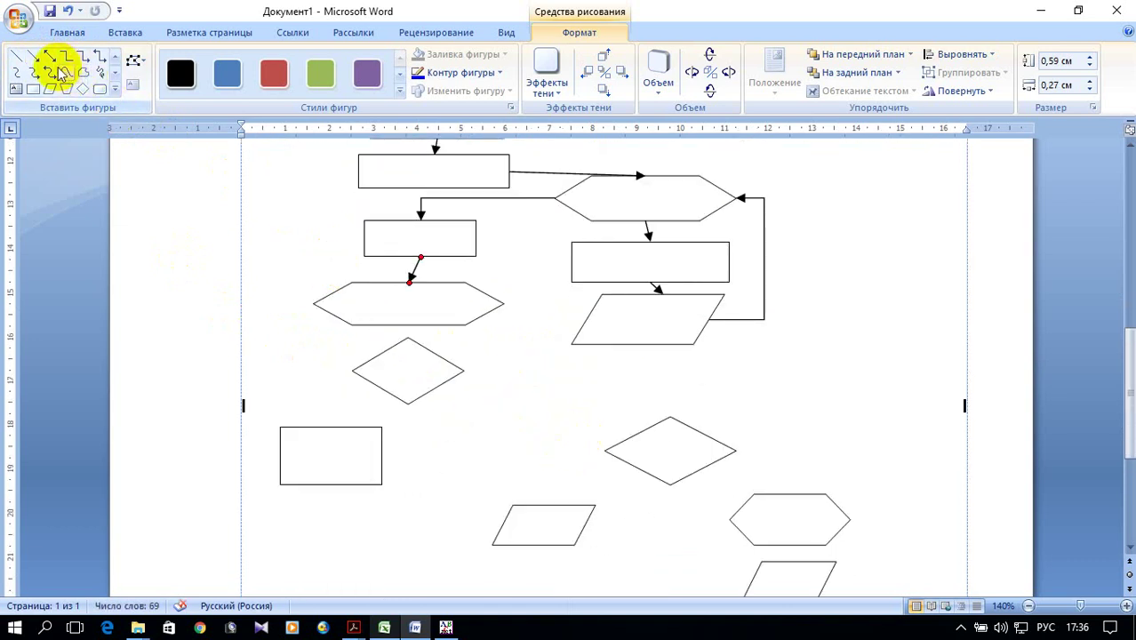
pyautogui.click(35, 57)
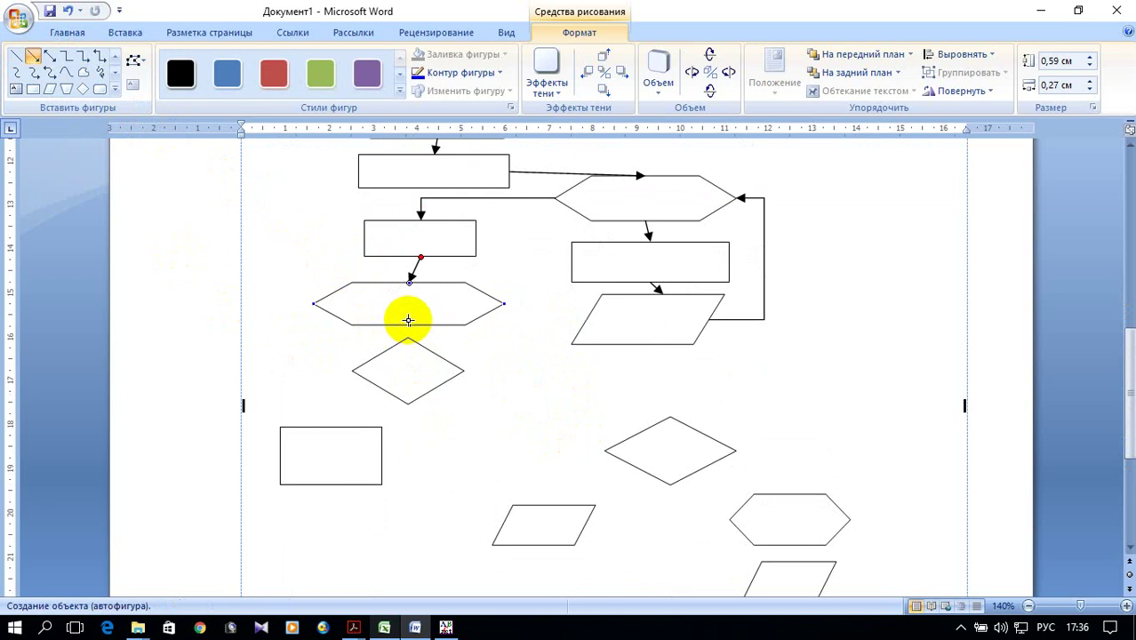
pyautogui.moveTo(409, 325); pyautogui.dragTo(408, 338)
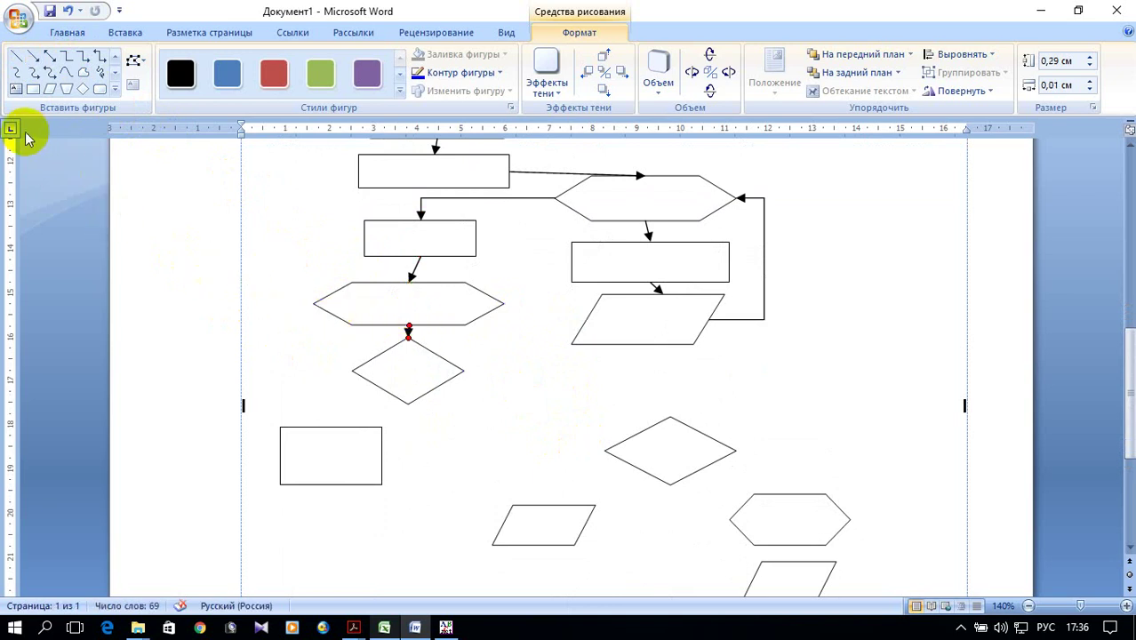
pyautogui.click(35, 57)
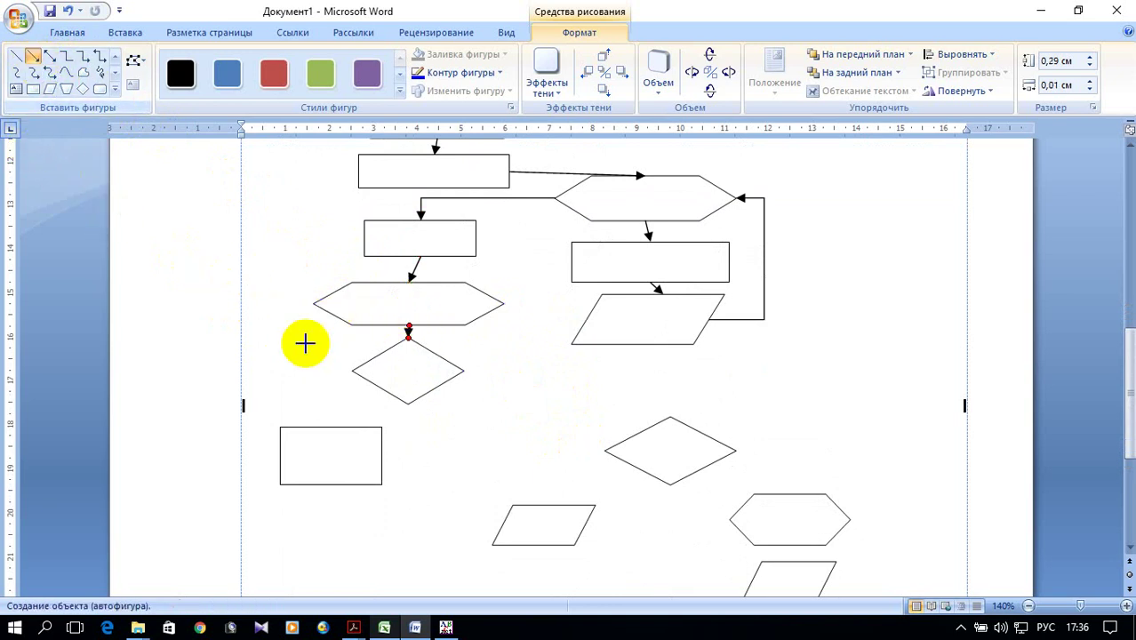
pyautogui.moveTo(407, 405)
pyautogui.mouseDown()
pyautogui.moveTo(372, 438)
pyautogui.moveTo(380, 454)
pyautogui.mouseUp()
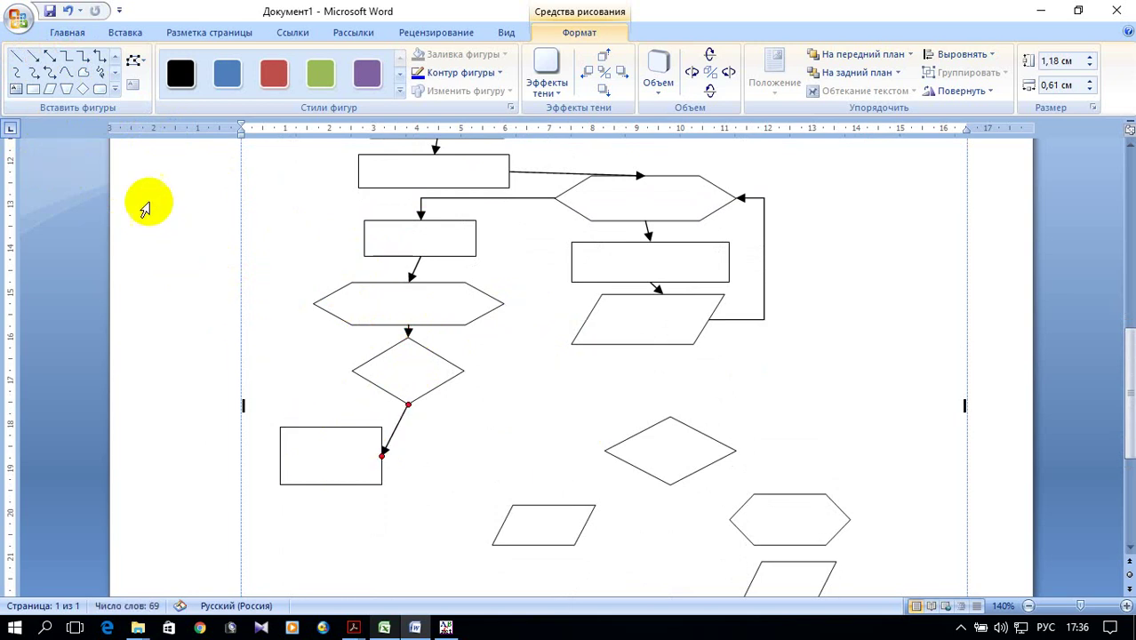
# Draw elbow arrows looping from the diamond and from the rectangle back to the hexagon.
pyautogui.click(84, 62)
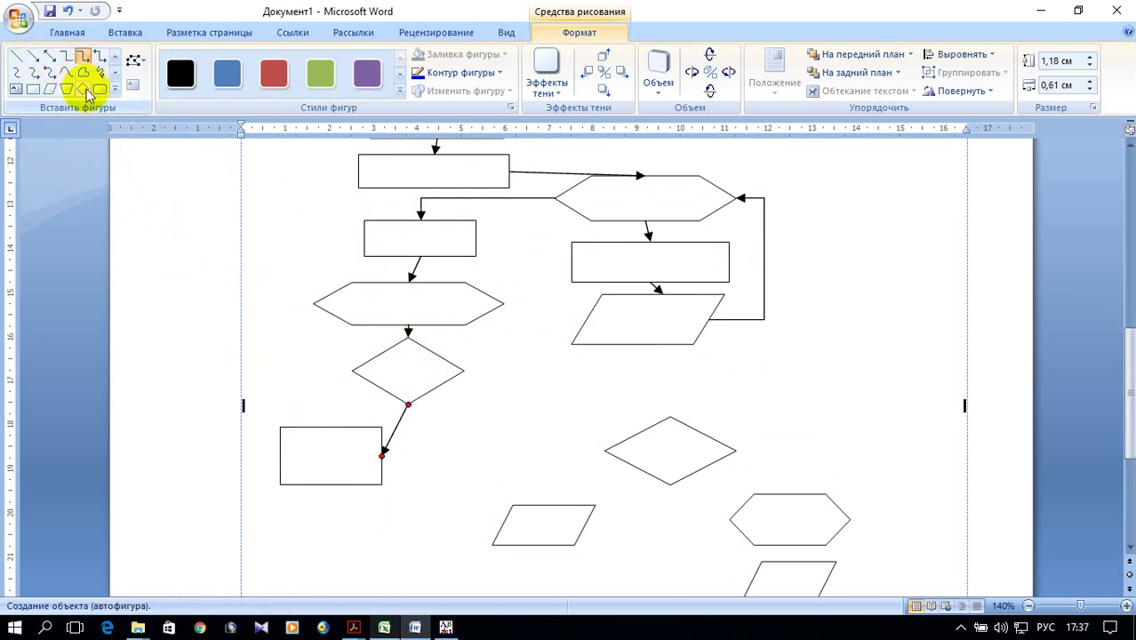
pyautogui.moveTo(352, 370); pyautogui.dragTo(308, 304)
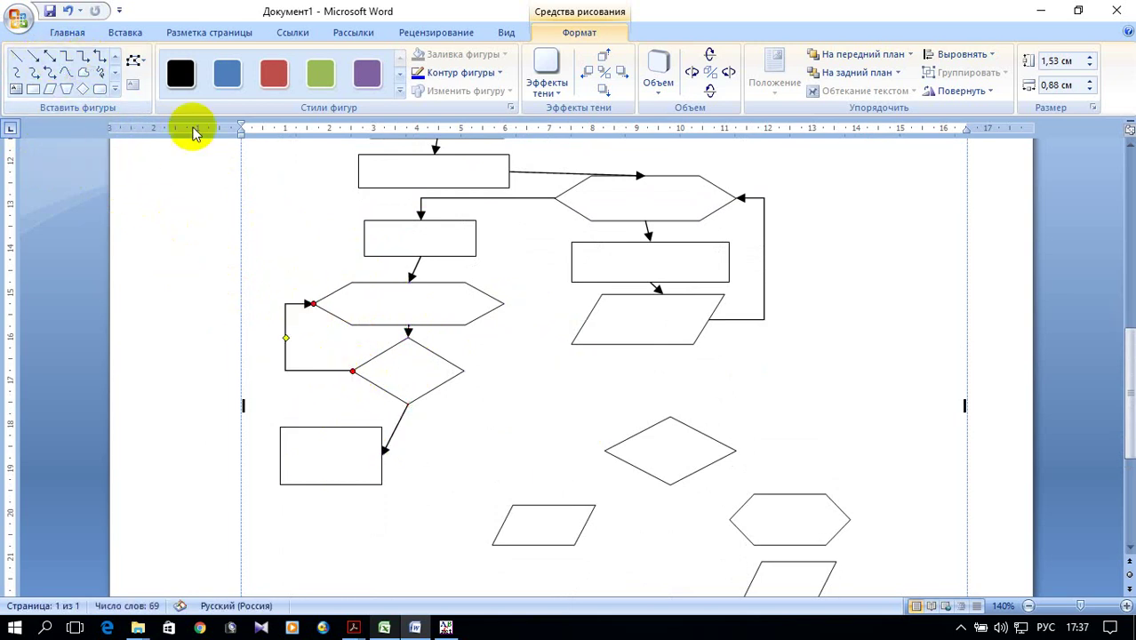
pyautogui.click(87, 61)
pyautogui.moveTo(331, 427); pyautogui.dragTo(309, 303)
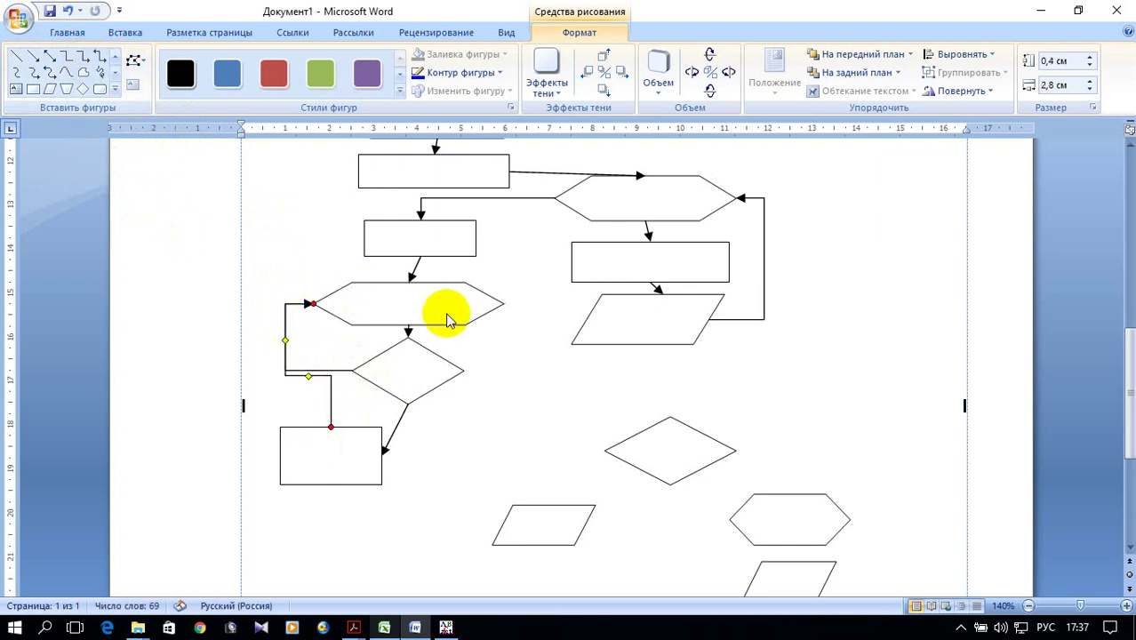
pyautogui.scroll(-1, 602, 334)
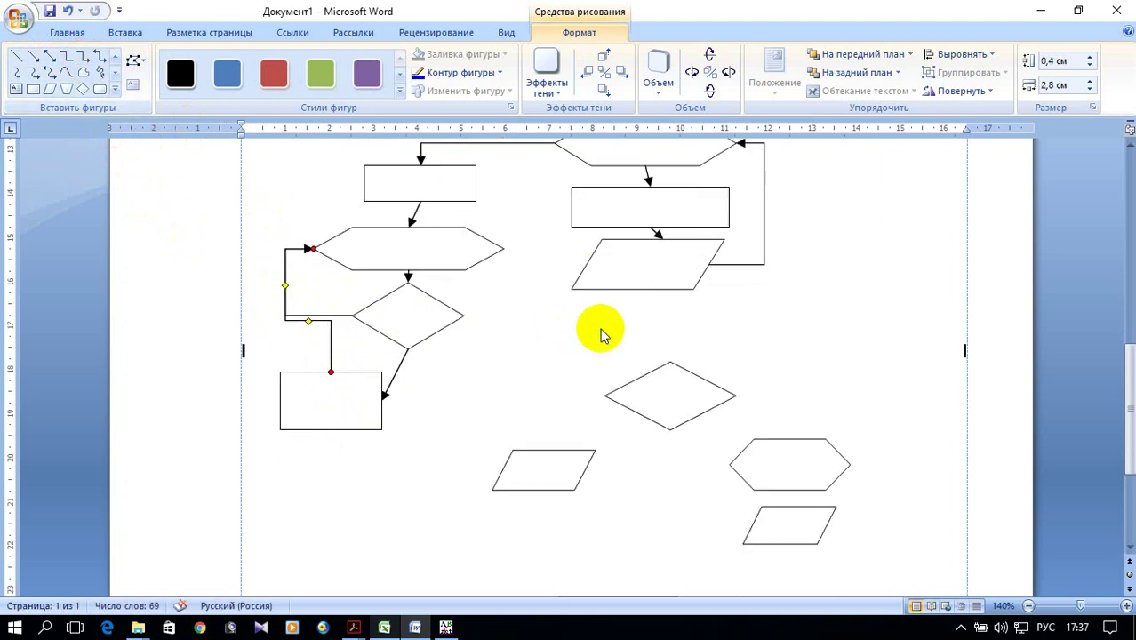
pyautogui.click(81, 59)
# Replace the elbow connector with a straight arrow from hexagon to diamond, then link the diamond to the parallelogram.
pyautogui.moveTo(504, 249); pyautogui.dragTo(669, 361)
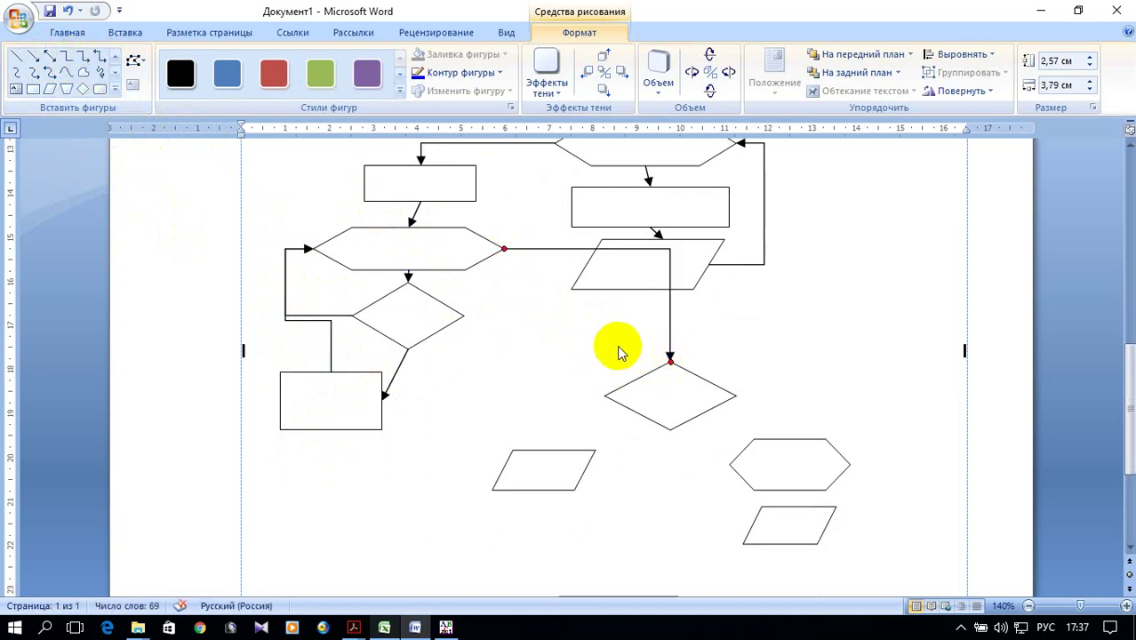
pyautogui.press('Delete')
pyautogui.click(33, 56)
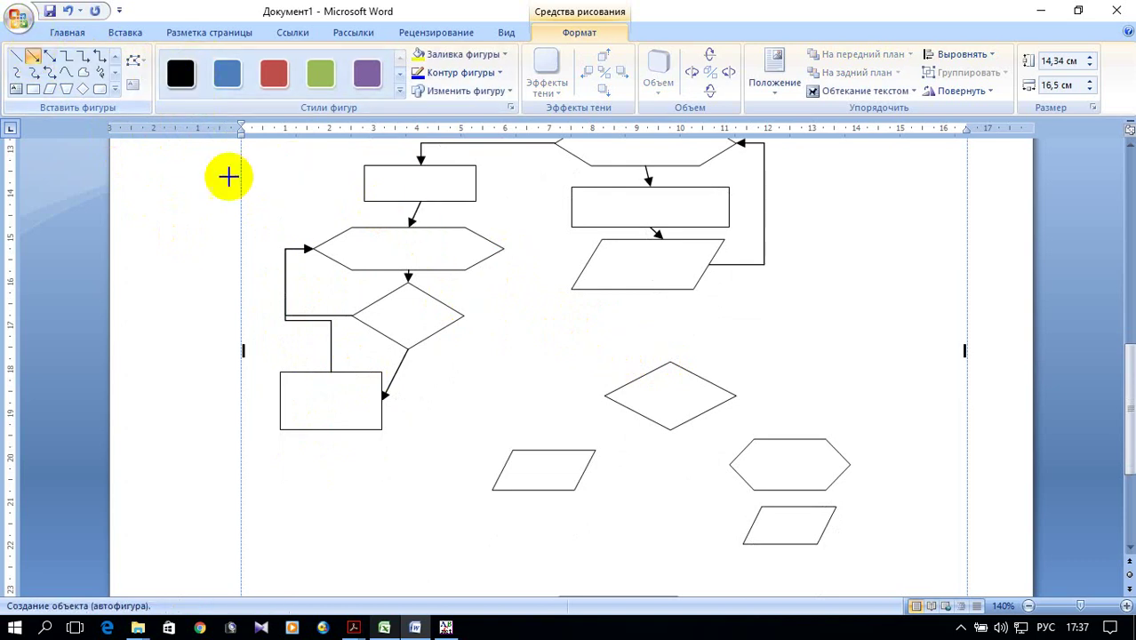
pyautogui.moveTo(504, 249); pyautogui.dragTo(670, 363)
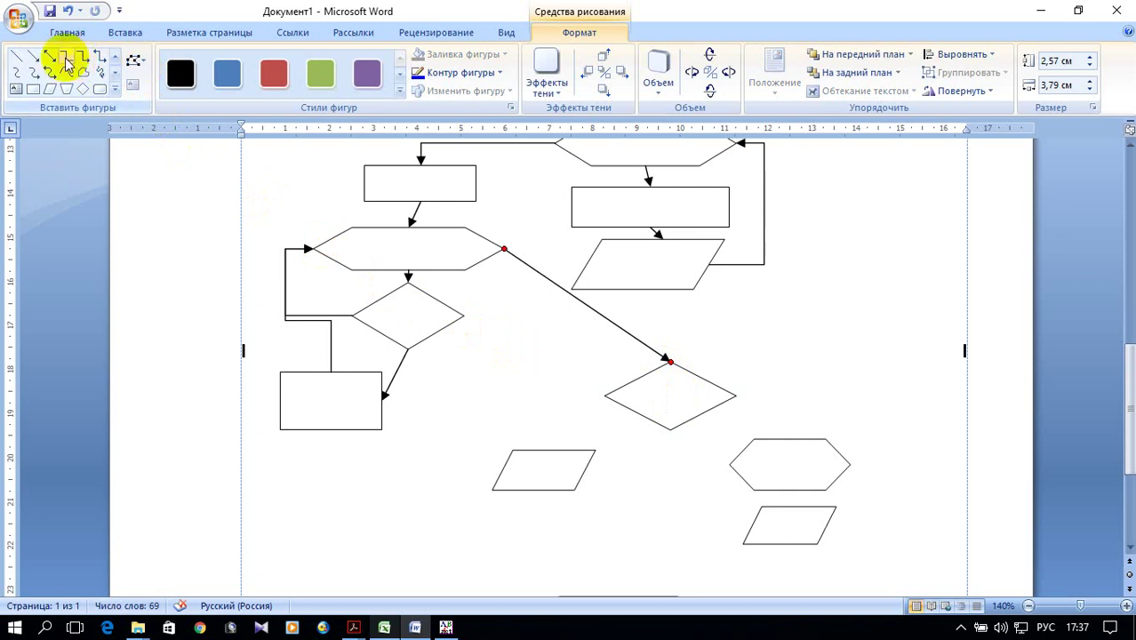
pyautogui.click(33, 56)
pyautogui.moveTo(602, 395); pyautogui.dragTo(533, 463)
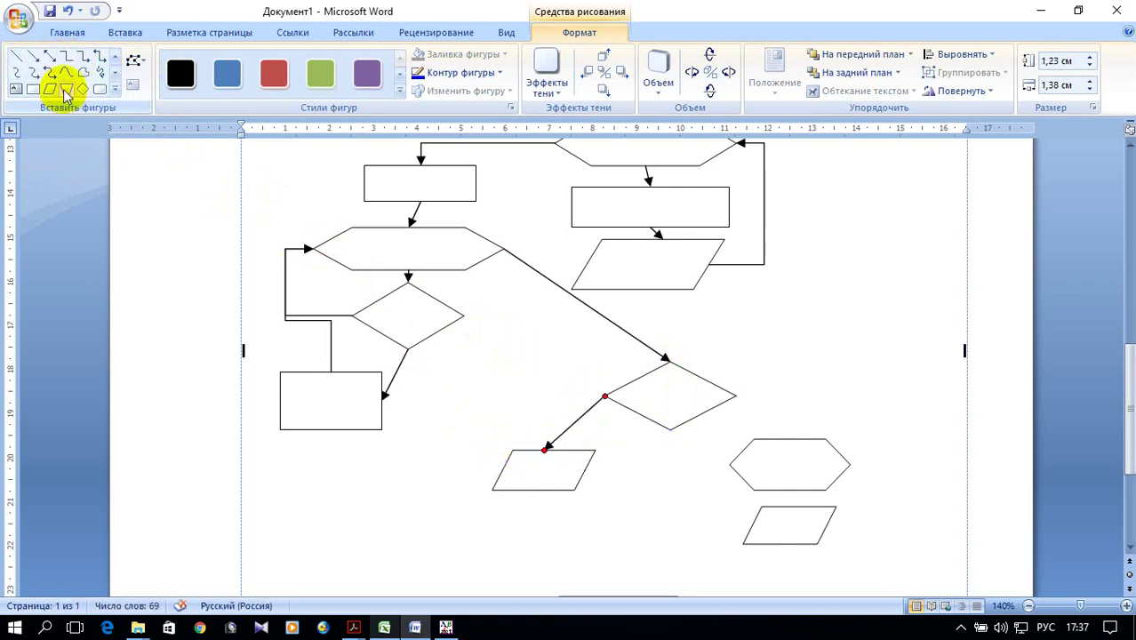
# Connect the hexagon to the parallelogram below and loop an elbow arrow back to the hexagon's right point.
pyautogui.click(36, 60)
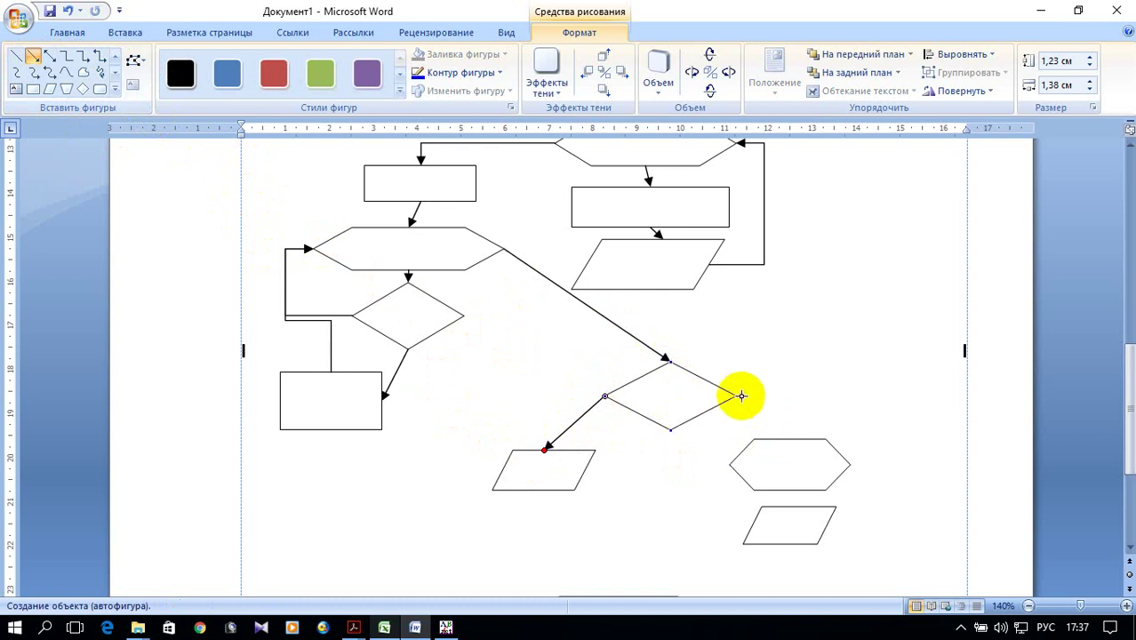
pyautogui.moveTo(735, 394); pyautogui.dragTo(790, 439)
pyautogui.scroll(-3, 791, 382)
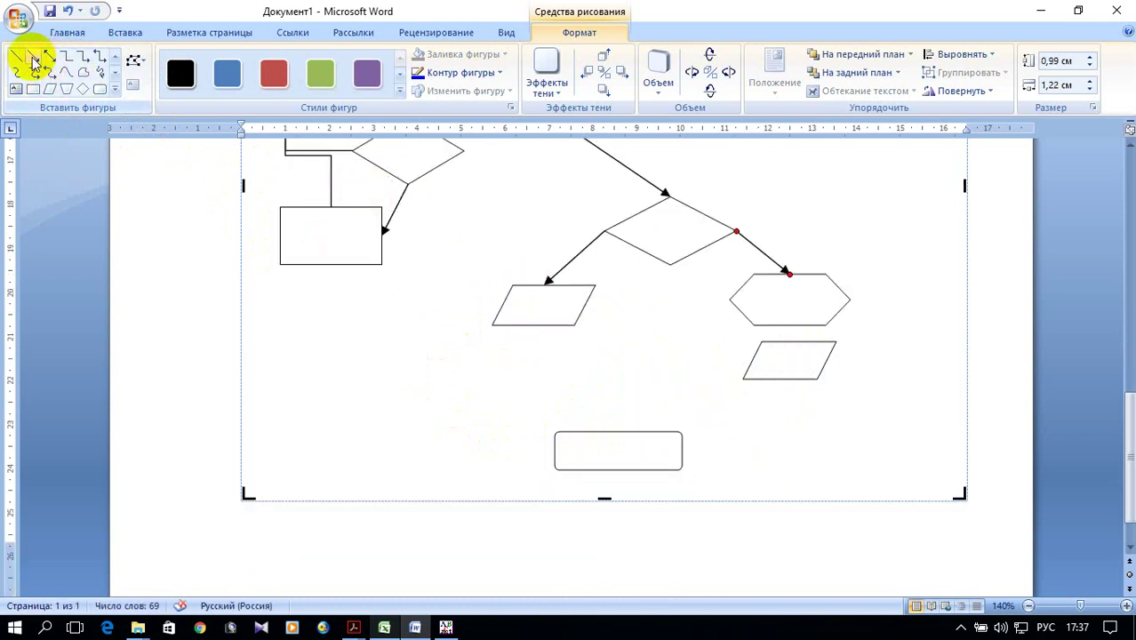
pyautogui.click(33, 58)
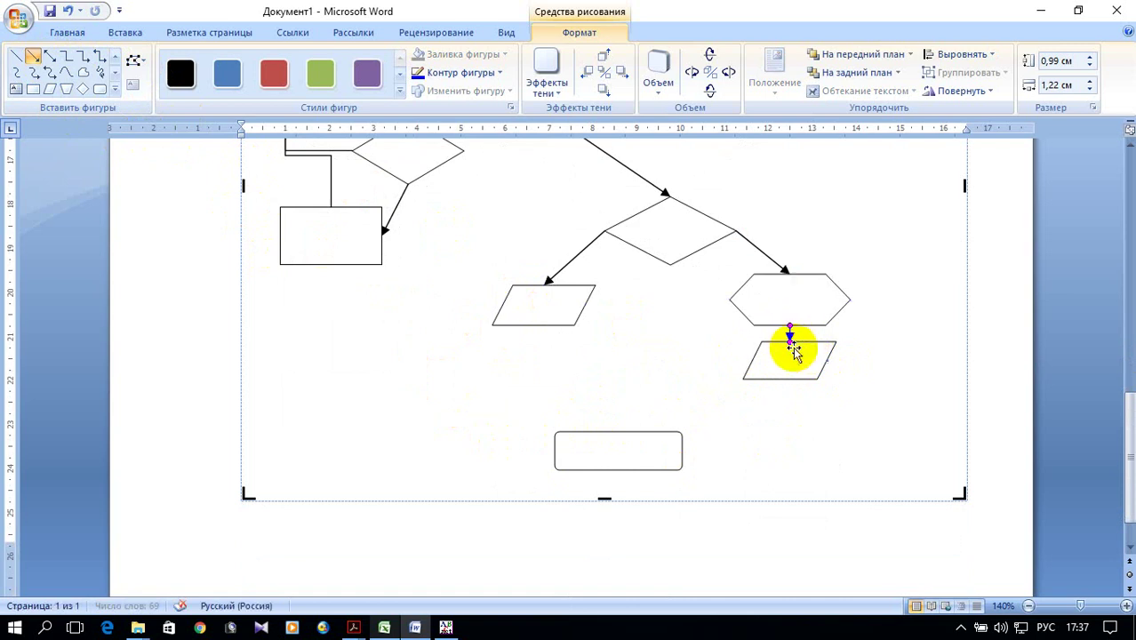
pyautogui.moveTo(794, 347); pyautogui.dragTo(790, 342)
pyautogui.click(82, 59)
pyautogui.moveTo(730, 299); pyautogui.dragTo(730, 299)
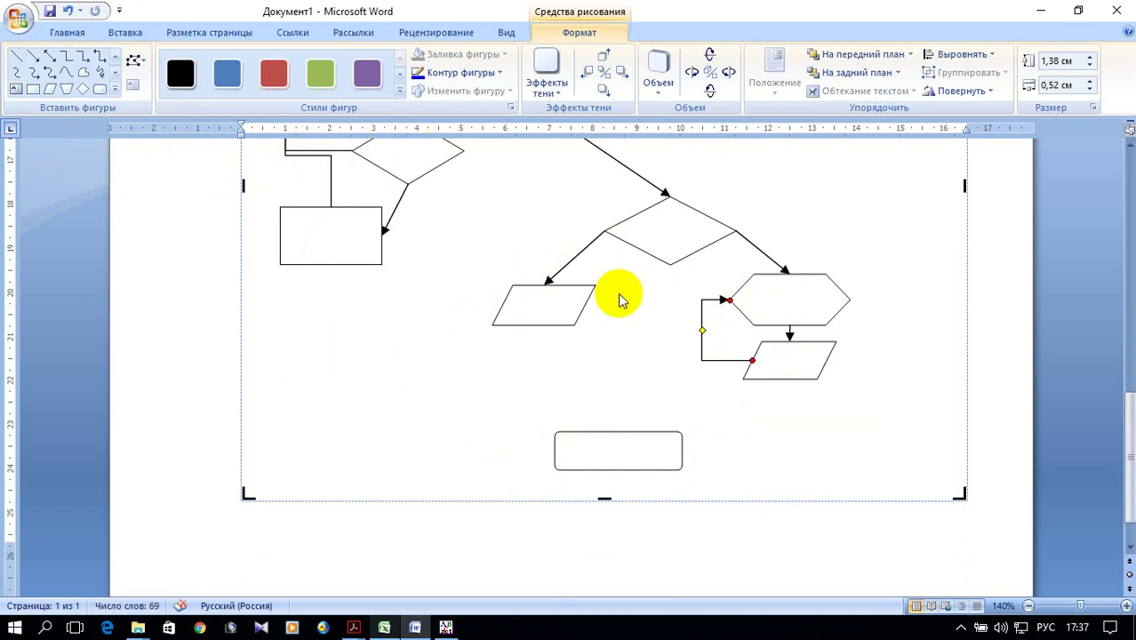
pyautogui.moveTo(730, 299); pyautogui.dragTo(851, 301)
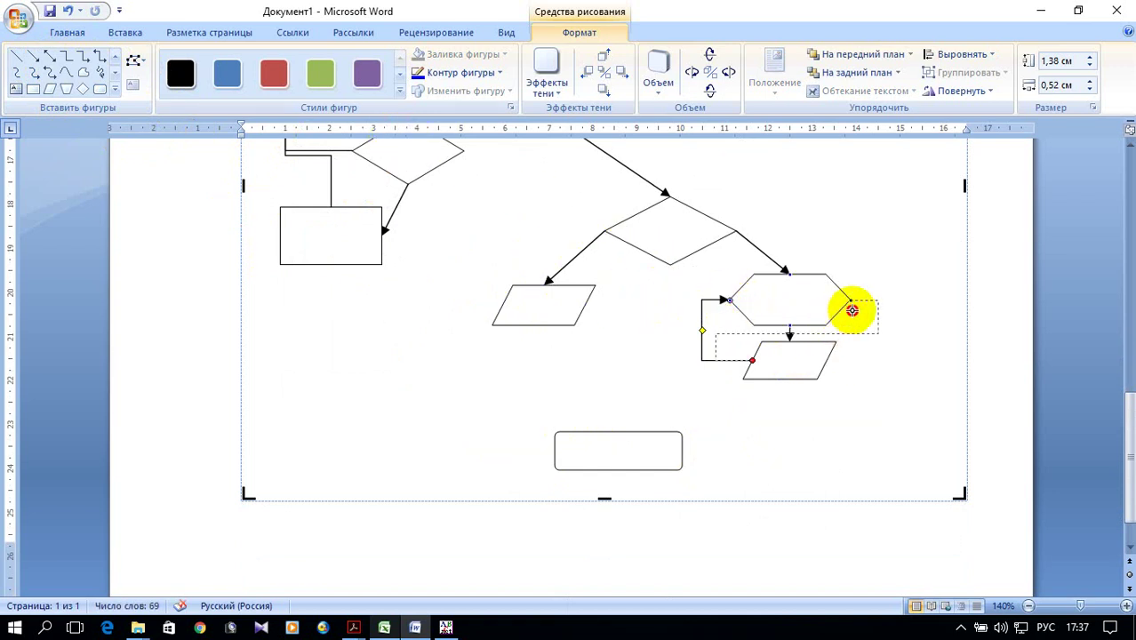
pyautogui.moveTo(753, 359); pyautogui.dragTo(829, 361)
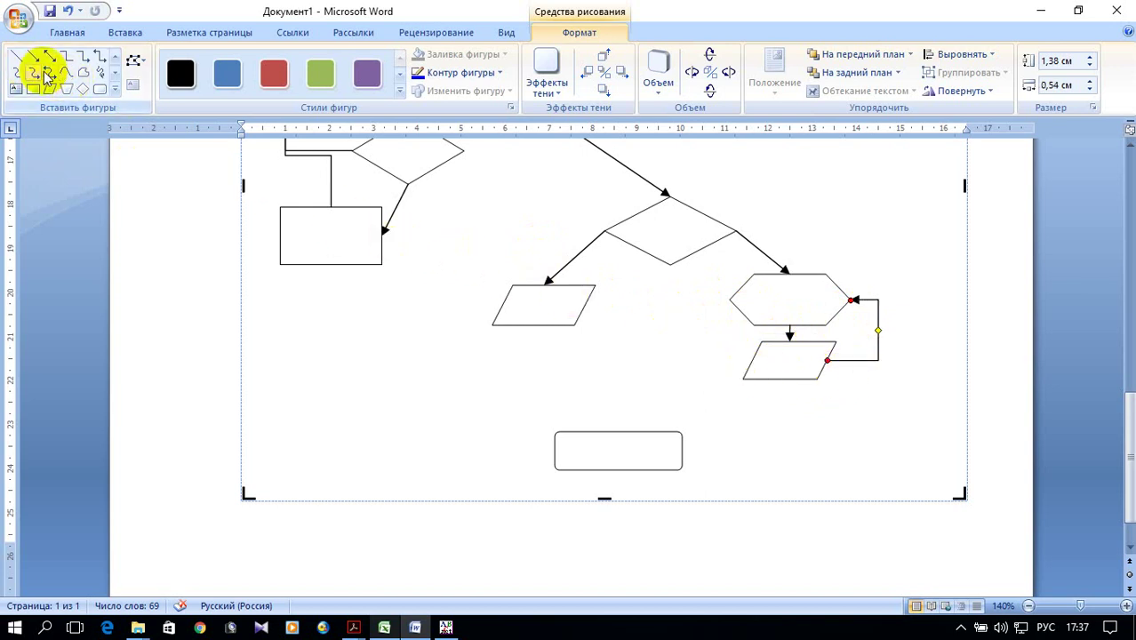
# Draw arrows from the left parallelogram and the hexagon into the rounded end box.
pyautogui.click(32, 58)
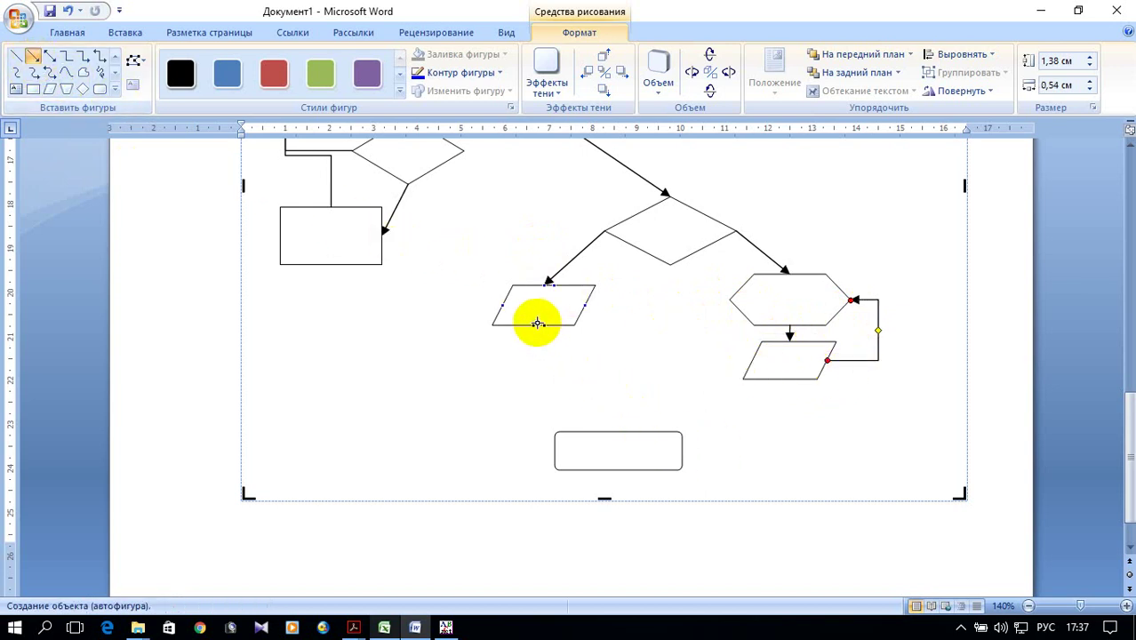
pyautogui.moveTo(612, 432); pyautogui.dragTo(616, 431)
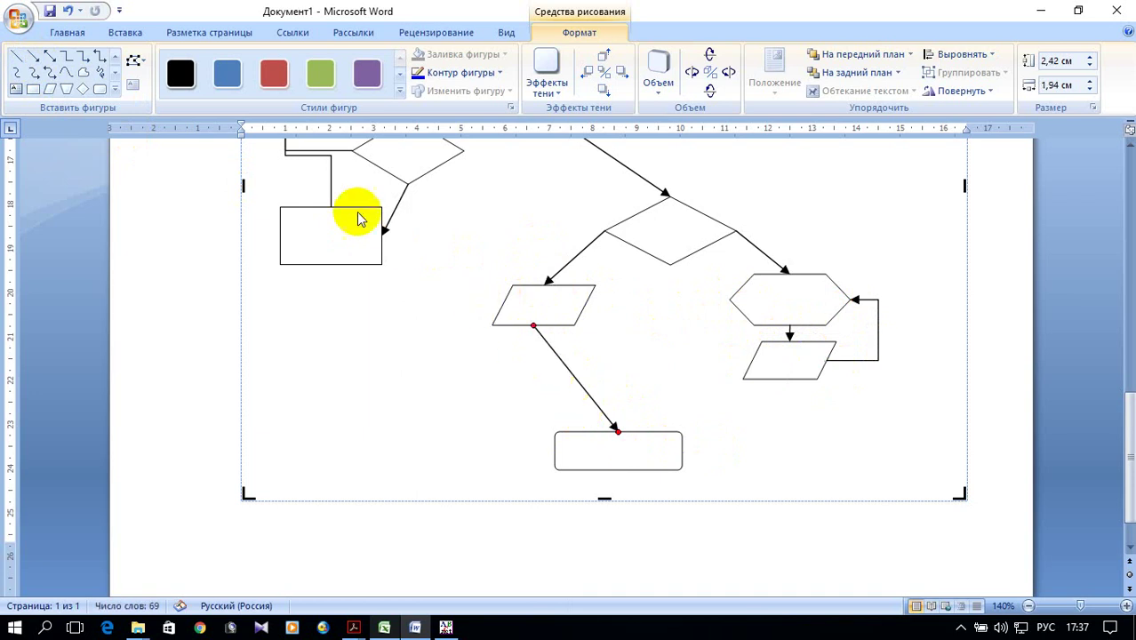
pyautogui.click(33, 59)
pyautogui.moveTo(731, 302); pyautogui.dragTo(620, 432)
# Split the document window into two panes with the Pascal code above the flowchart.
pyautogui.scroll(3, 556, 409)
pyautogui.scroll(3, 556, 413)
pyautogui.scroll(3, 556, 416)
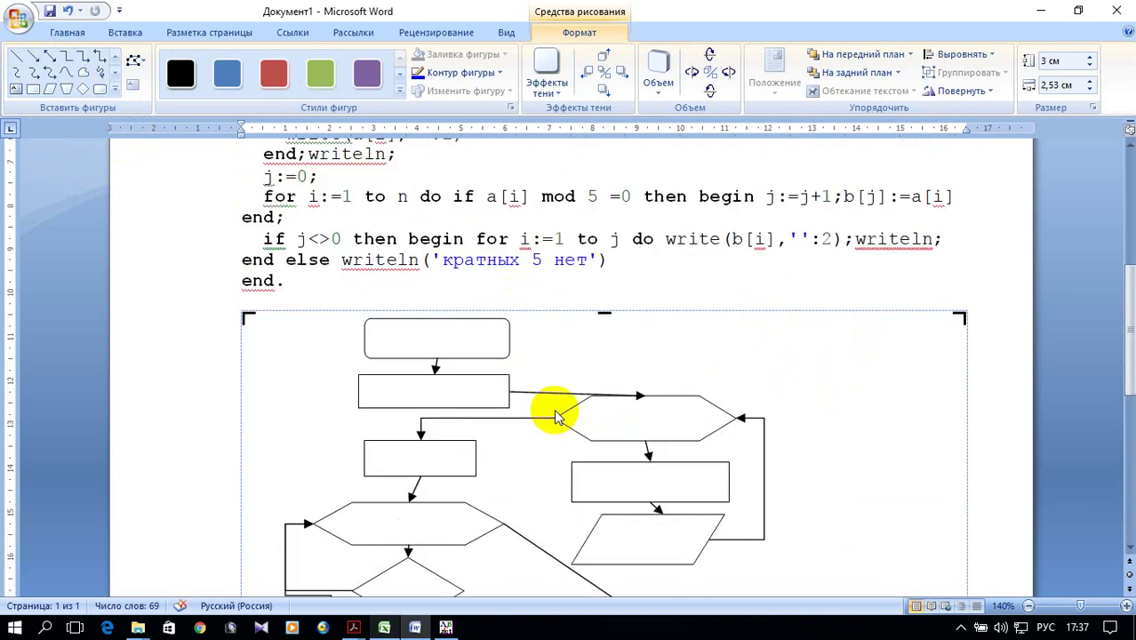
pyautogui.scroll(3, 498, 364)
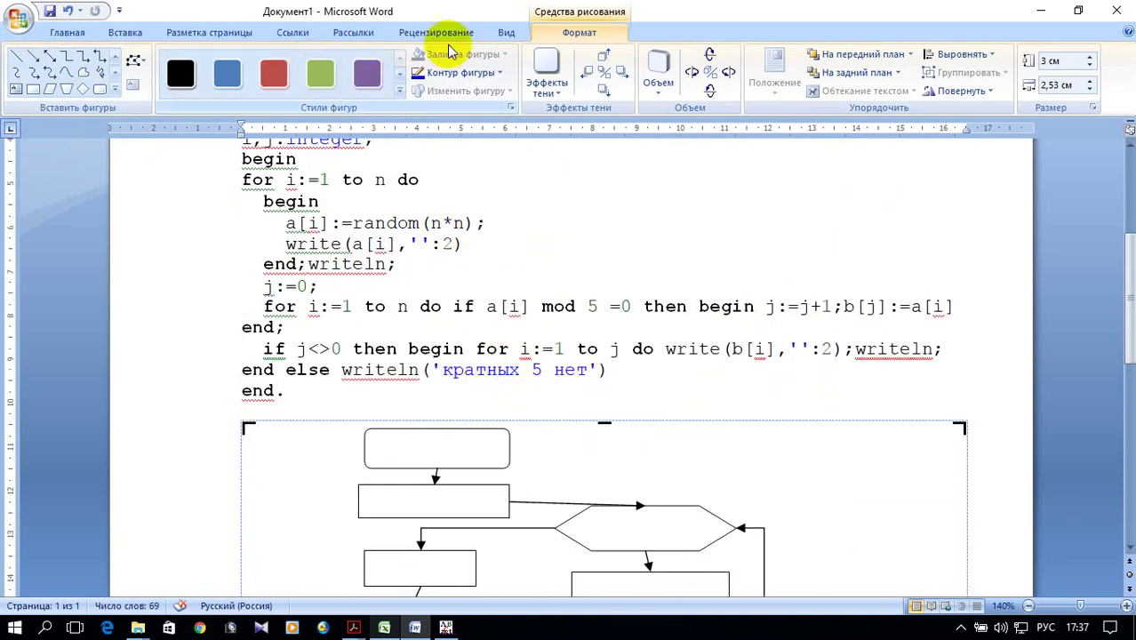
pyautogui.click(507, 34)
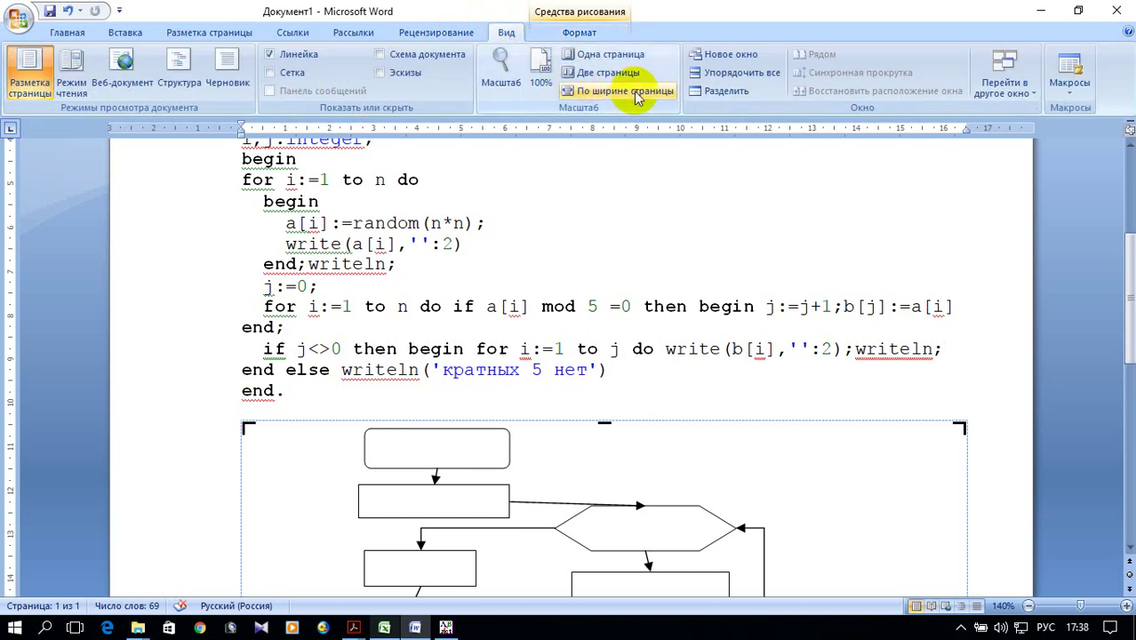
pyautogui.click(727, 91)
pyautogui.click(564, 334)
pyautogui.click(563, 335)
pyautogui.scroll(-1, 595, 413)
# Choose Add Text on the rounded start box.
pyautogui.click(434, 420)
pyautogui.rightClick(452, 419)
pyautogui.click(543, 490)
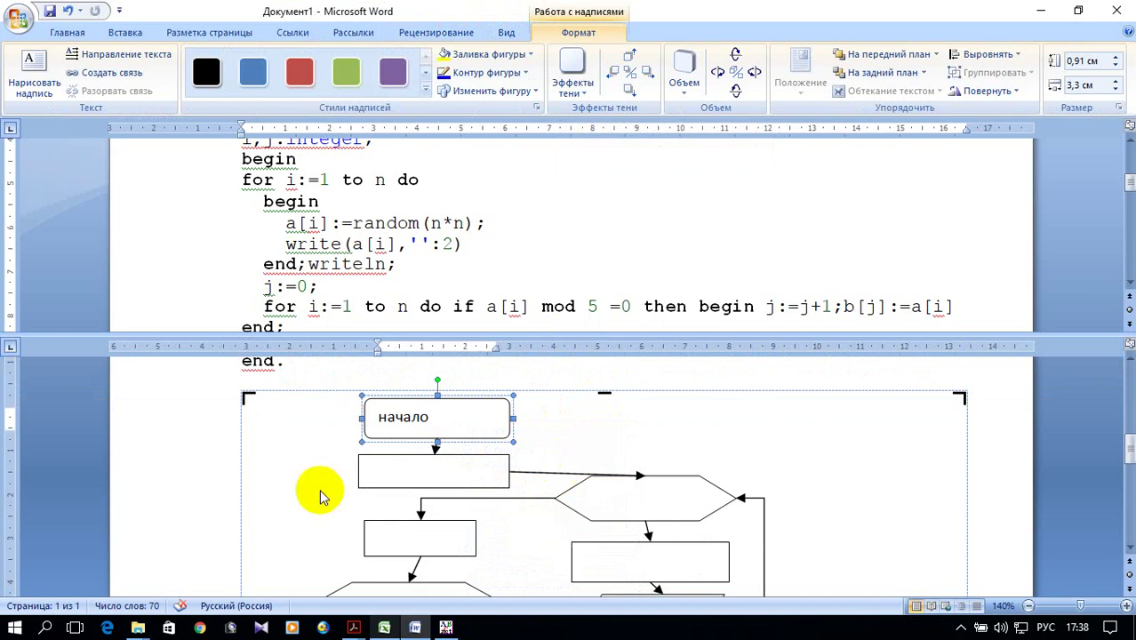
# Copy the text n=15 from the Pascal code.
pyautogui.scroll(2, 320, 260)
pyautogui.scroll(-1, 320, 261)
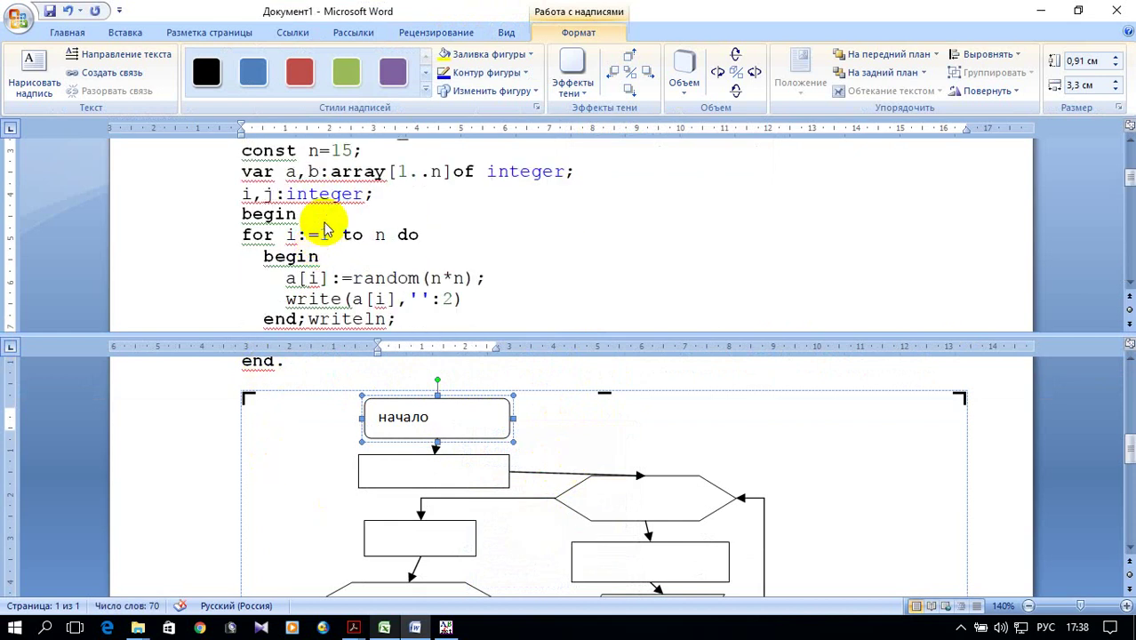
pyautogui.moveTo(307, 149); pyautogui.dragTo(351, 150)
pyautogui.rightClick(331, 149)
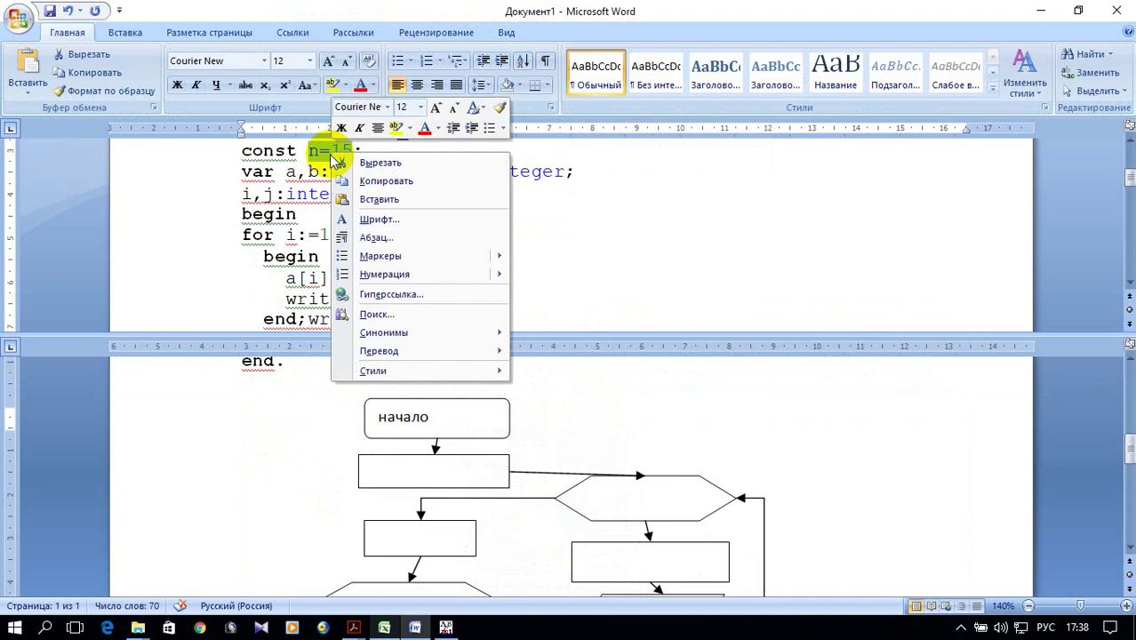
pyautogui.click(385, 182)
# Put n=15 into the rectangle under начало and narrow the box to fit.
pyautogui.click(431, 417)
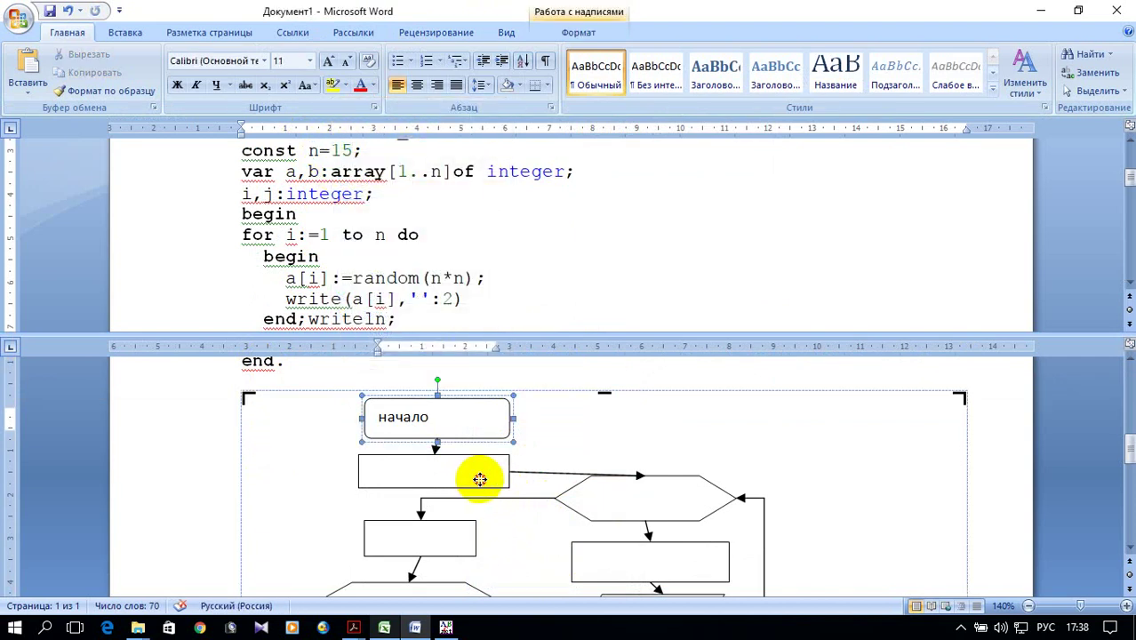
pyautogui.click(480, 481)
pyautogui.rightClick(478, 479)
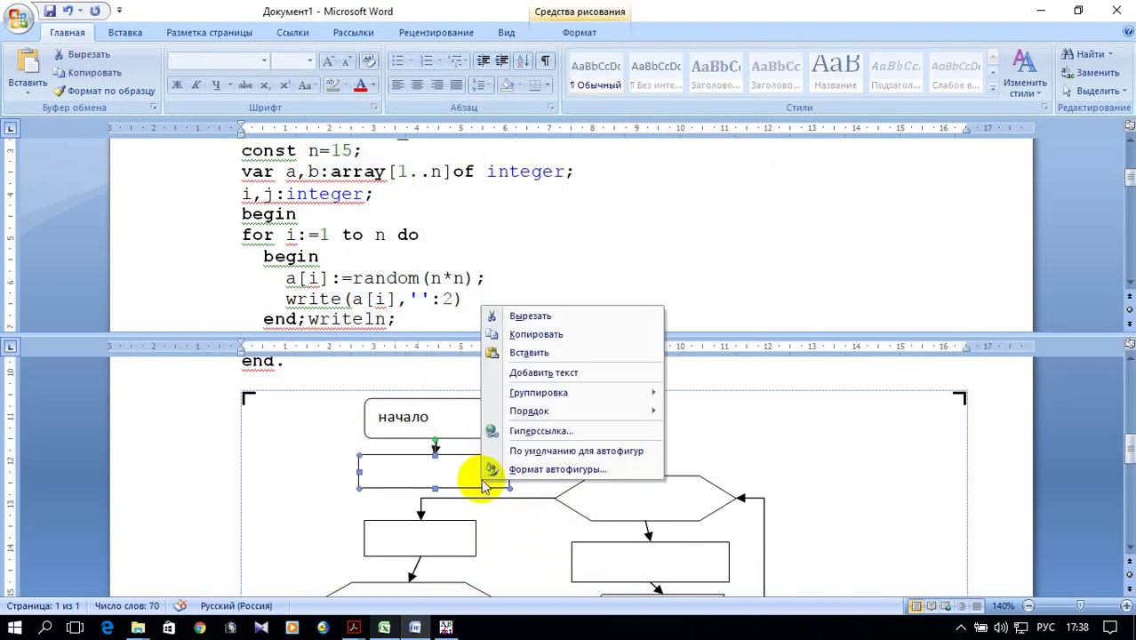
pyautogui.click(594, 373)
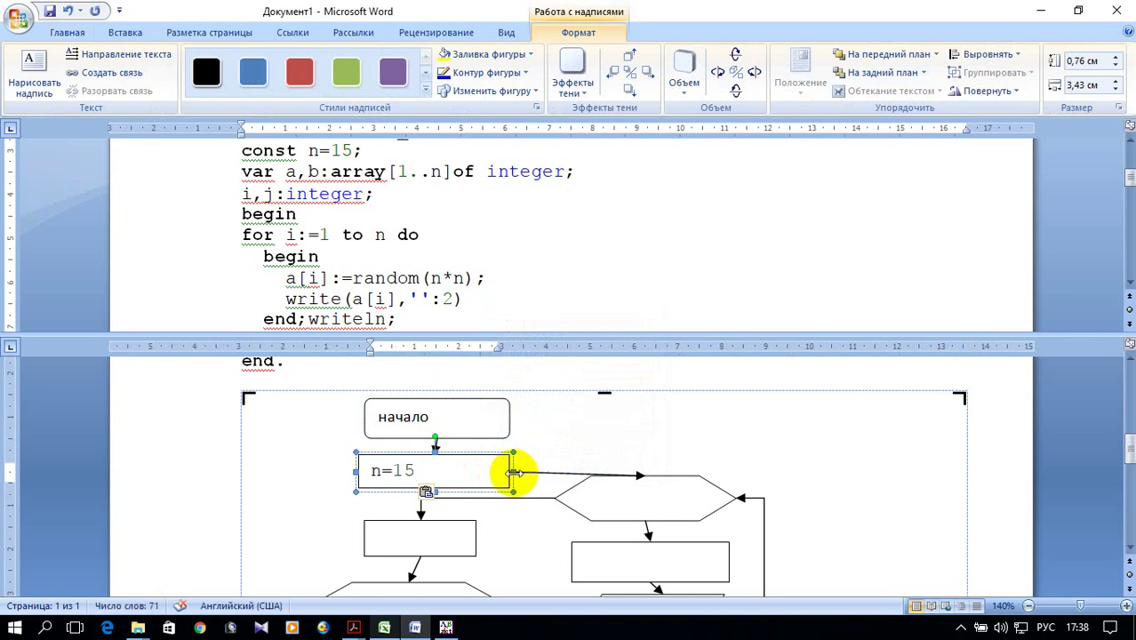
pyautogui.moveTo(514, 473)
pyautogui.mouseDown()
pyautogui.moveTo(438, 471)
pyautogui.moveTo(545, 451)
pyautogui.mouseUp()
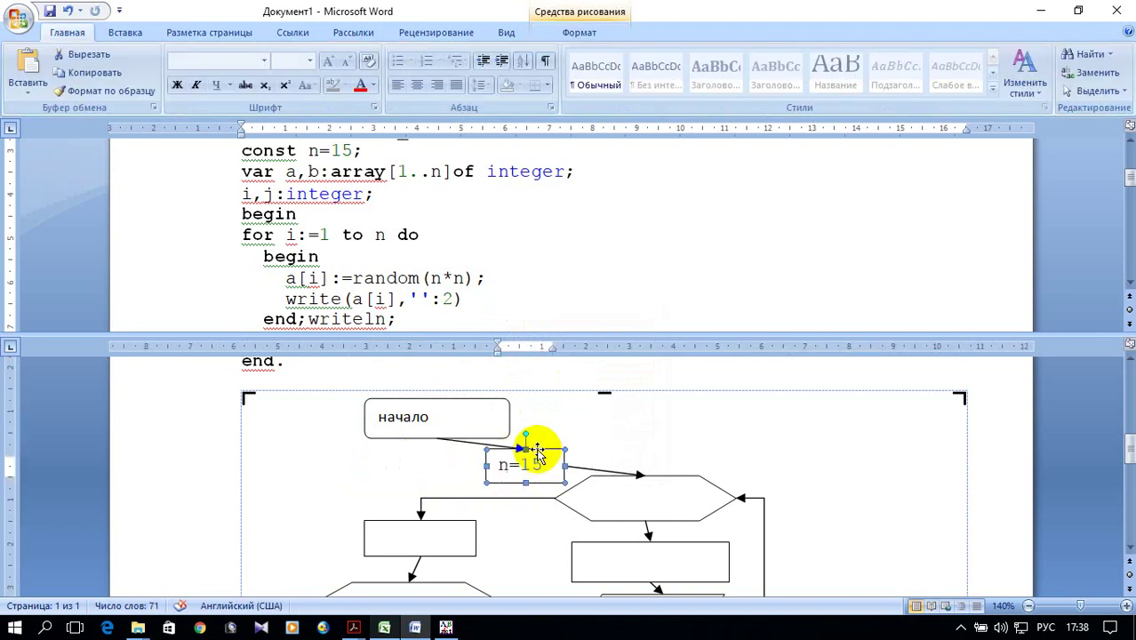
pyautogui.click(429, 476)
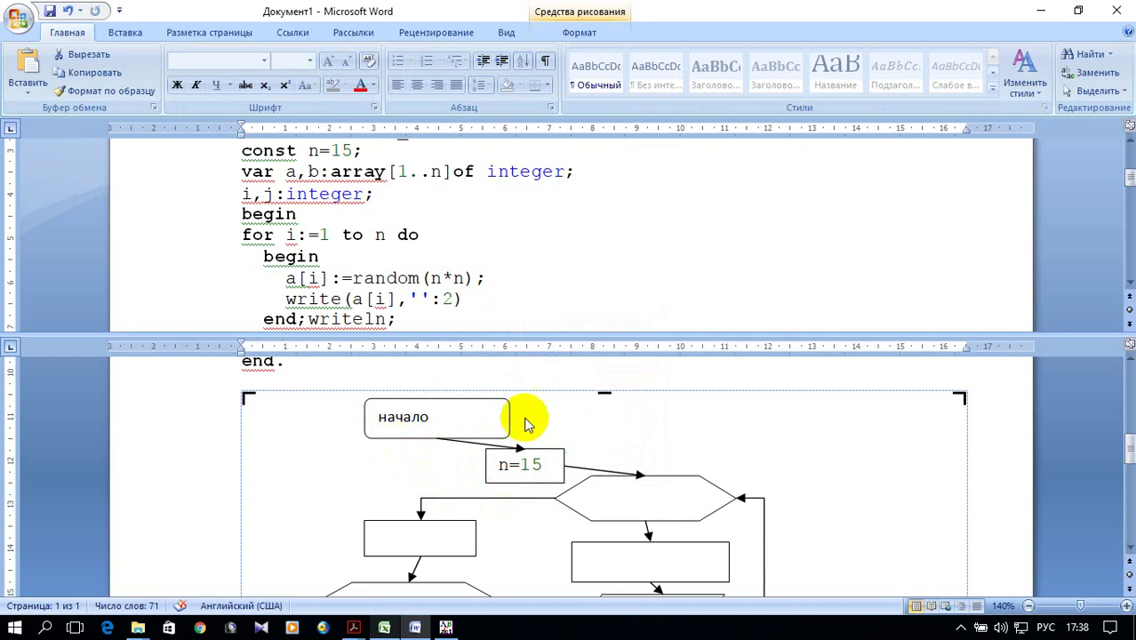
# Choose Add Text on the top hexagon to start labelling it.
pyautogui.click(628, 498)
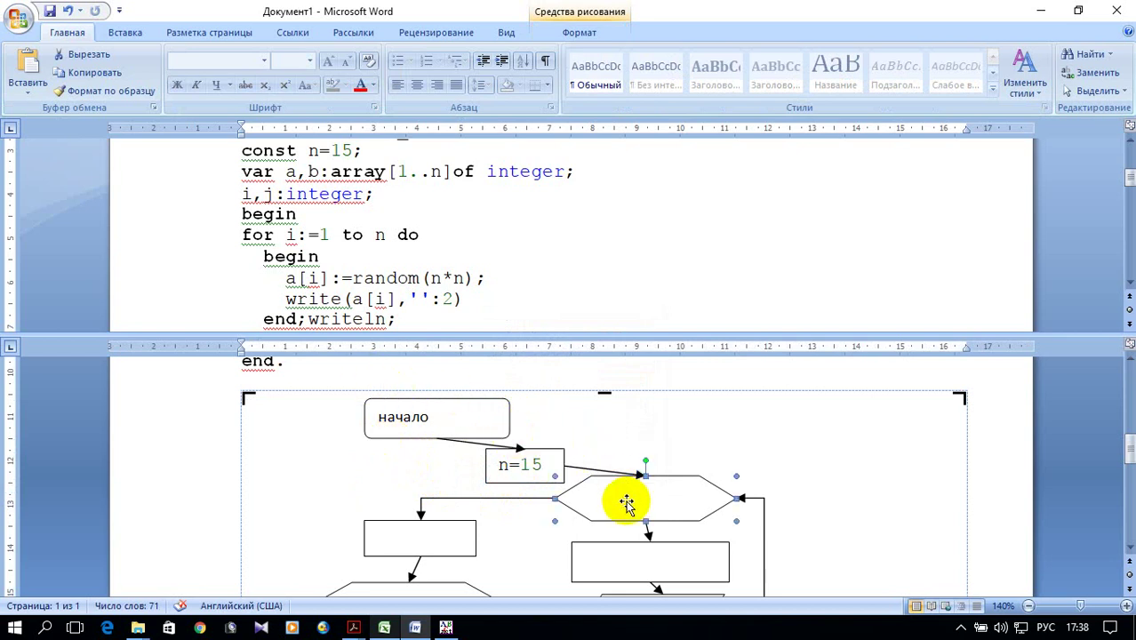
pyautogui.rightClick(630, 500)
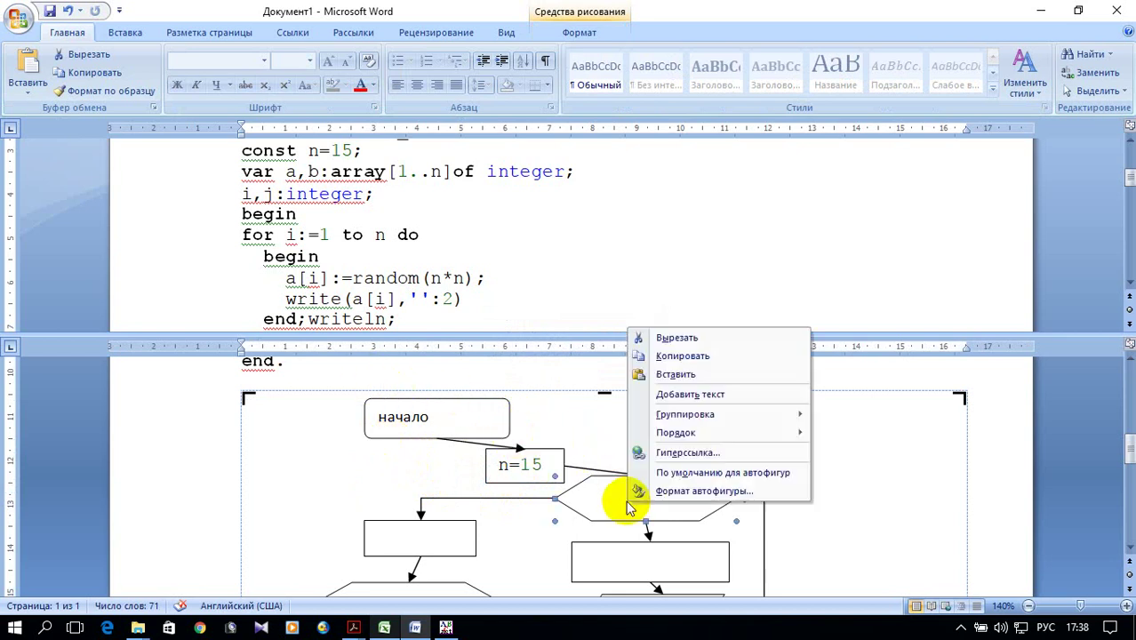
pyautogui.click(688, 395)
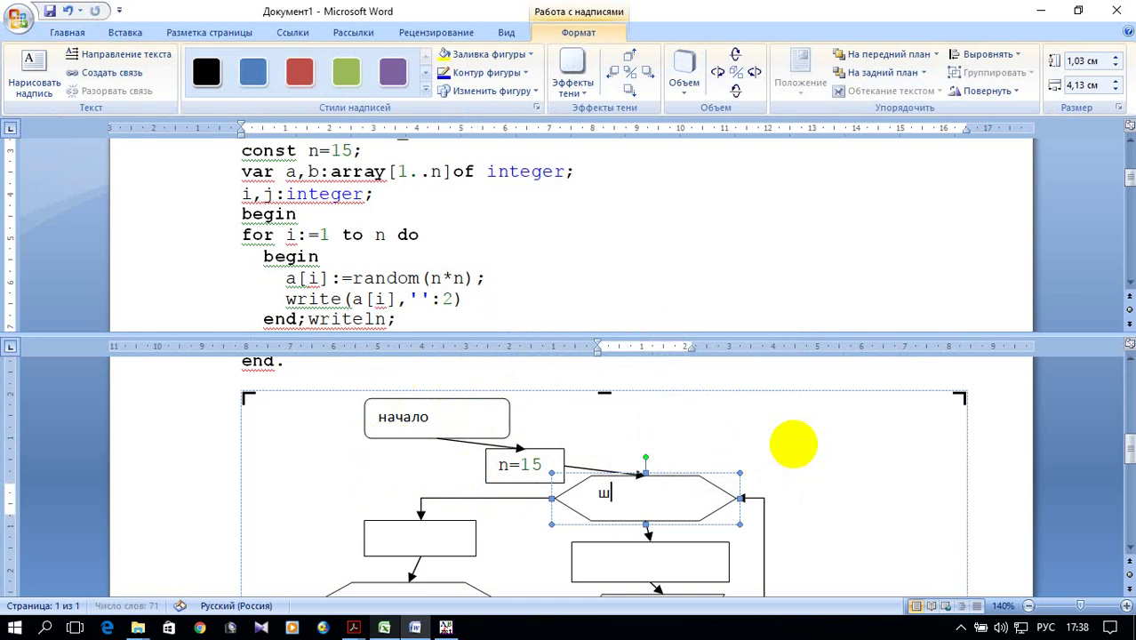
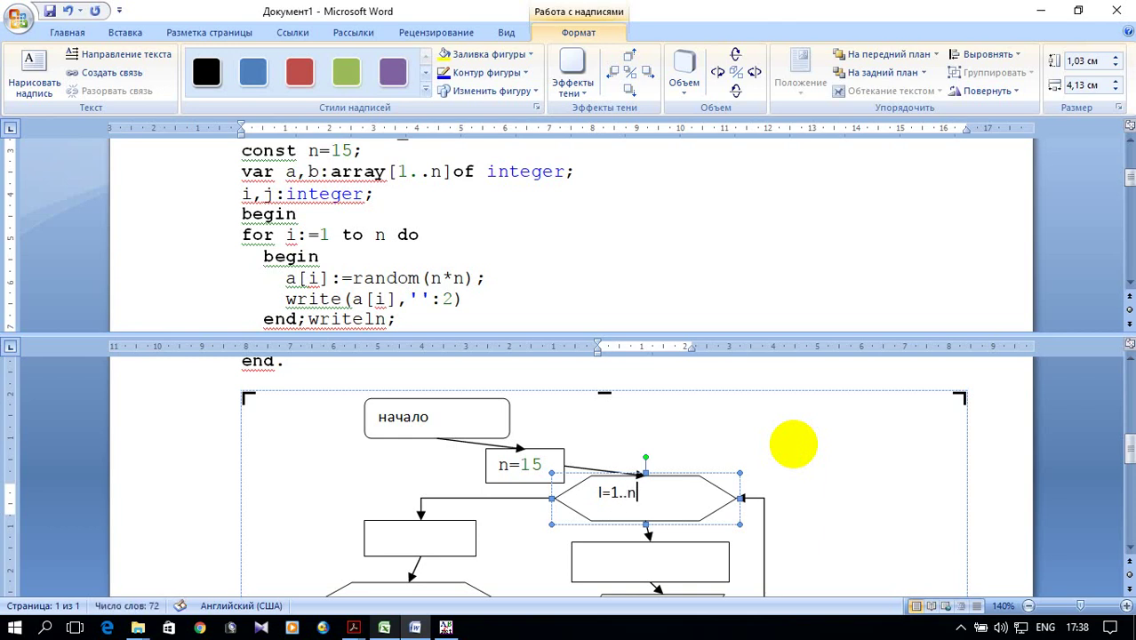
# Copy a[i]:=random(n*n) from the code into the empty rectangle under the I=1..n hexagon.
pyautogui.scroll(-1, 765, 440)
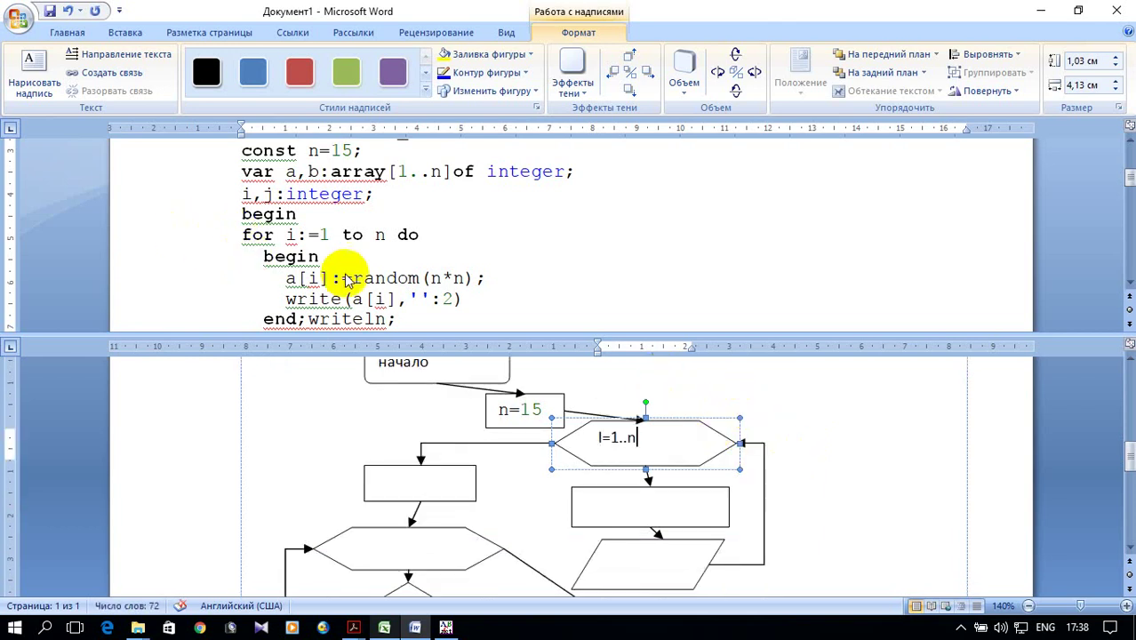
pyautogui.moveTo(286, 278); pyautogui.dragTo(477, 278)
pyautogui.rightClick(451, 274)
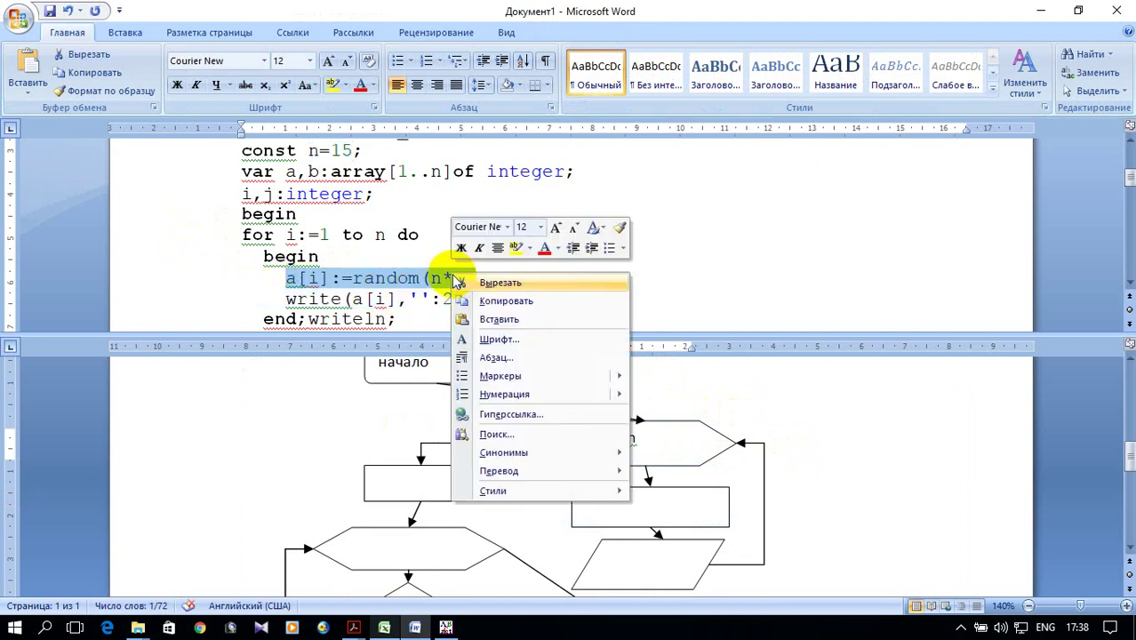
pyautogui.click(506, 300)
pyautogui.click(649, 503)
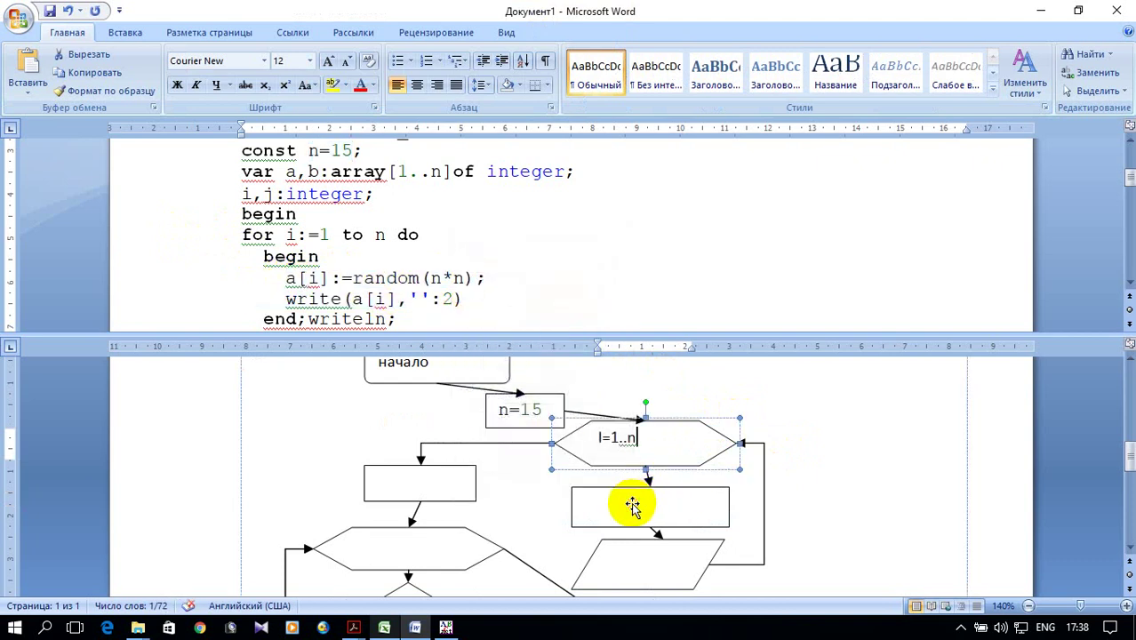
pyautogui.rightClick(633, 506)
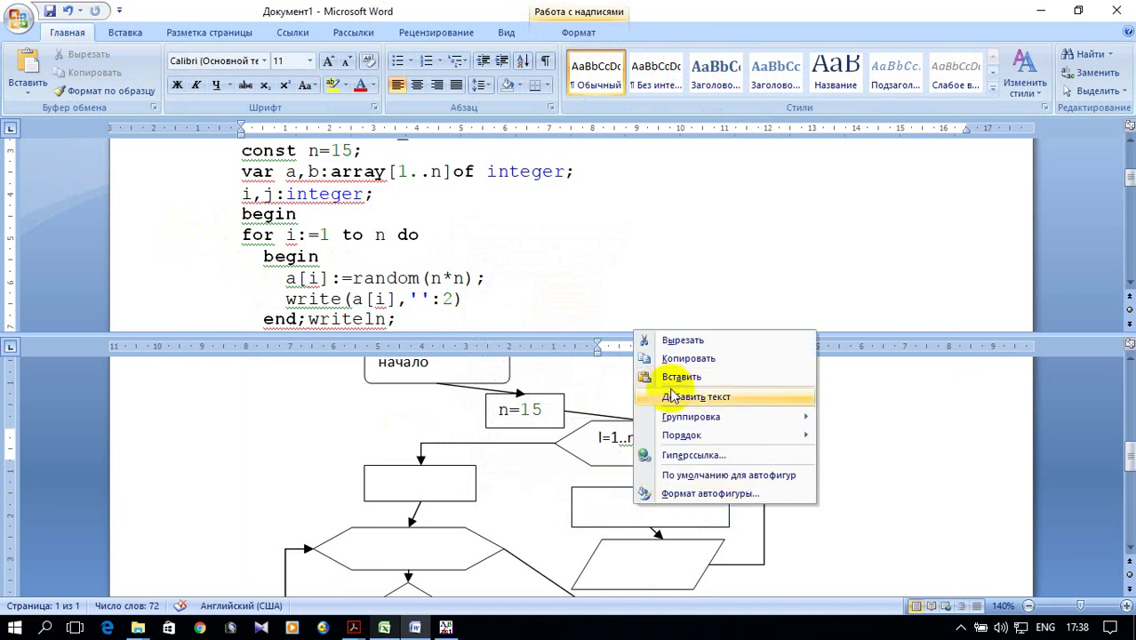
pyautogui.click(671, 397)
pyautogui.rightClick(639, 505)
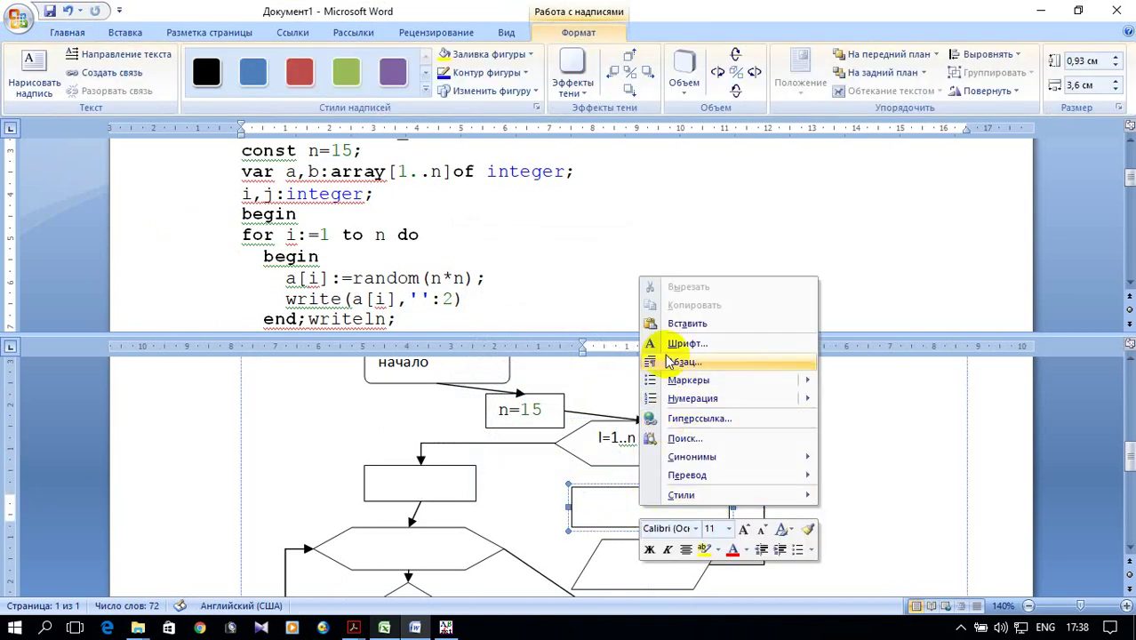
pyautogui.click(668, 322)
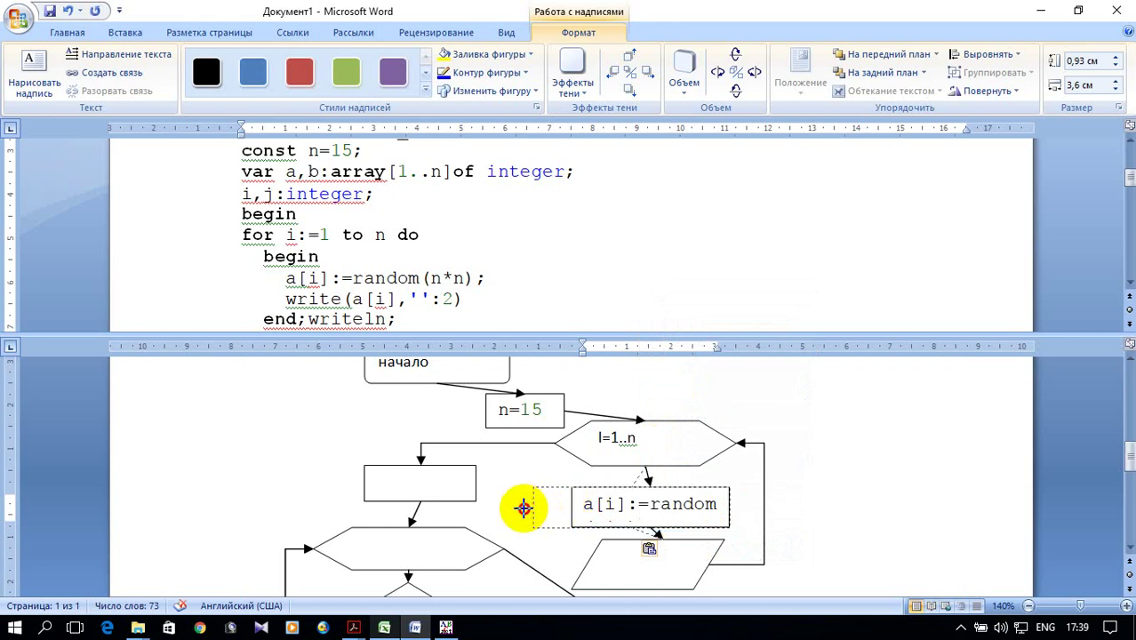
# Widen the rectangle on both sides so a[i]:=random(n*n) shows in full.
pyautogui.moveTo(567, 507); pyautogui.dragTo(533, 506)
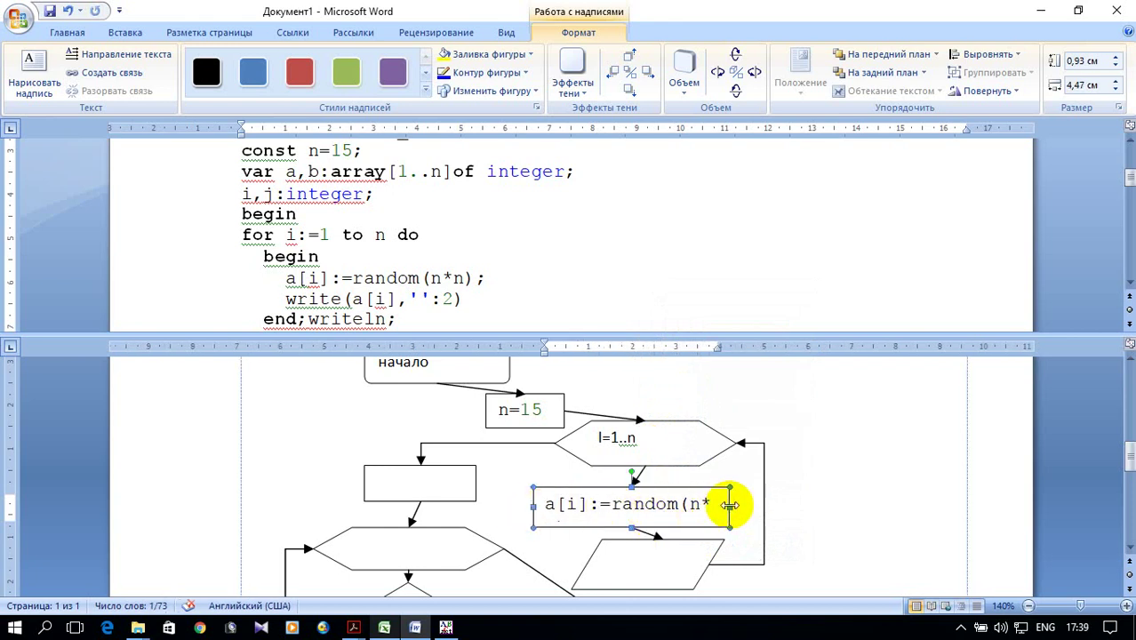
pyautogui.moveTo(731, 504); pyautogui.dragTo(757, 505)
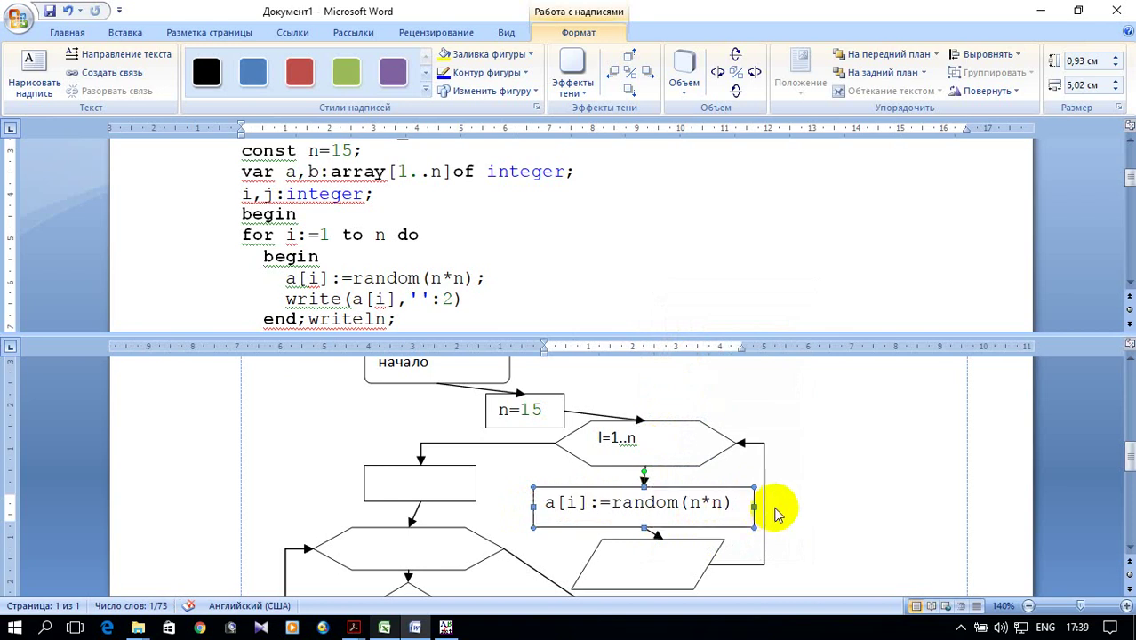
pyautogui.scroll(-3, 775, 487)
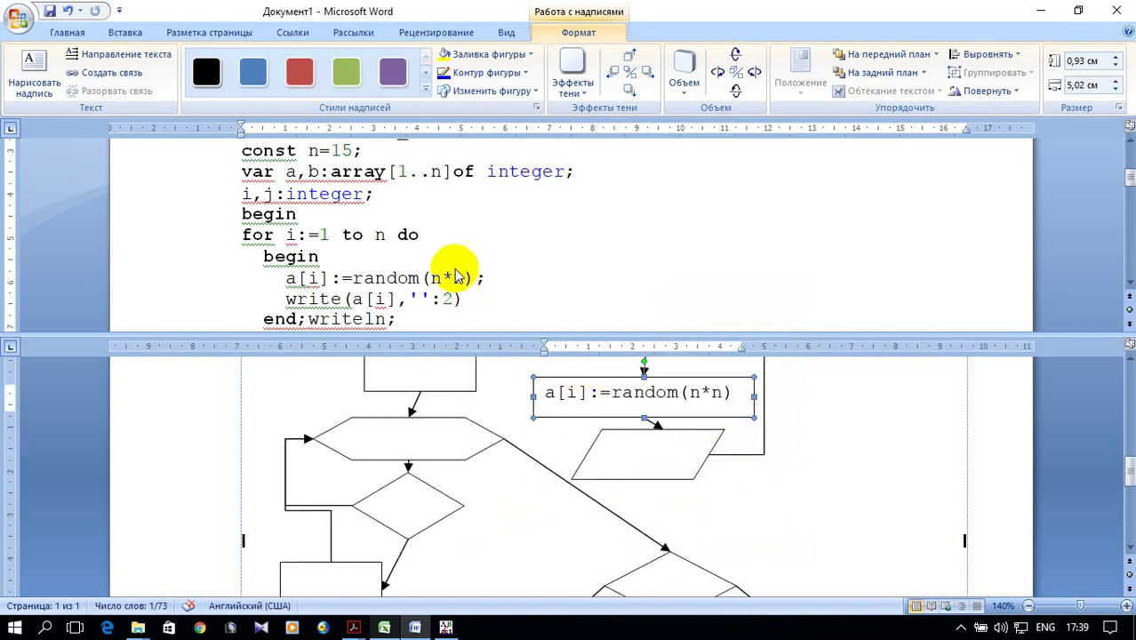
# Select and copy a[i] from the code's write statement.
pyautogui.moveTo(285, 279); pyautogui.dragTo(475, 279)
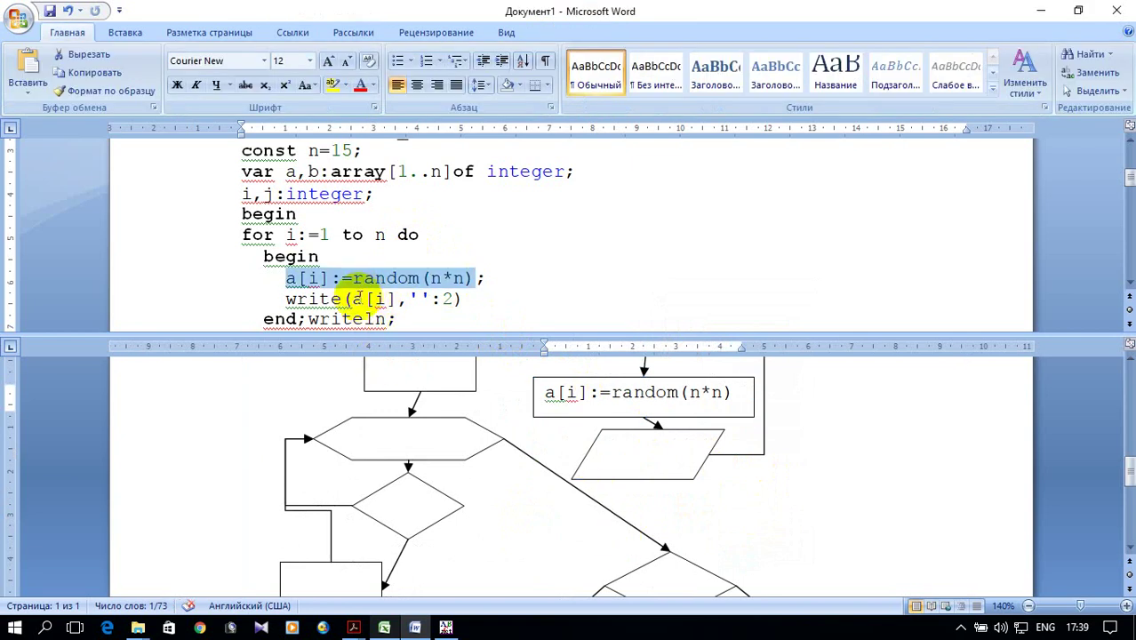
pyautogui.moveTo(352, 299); pyautogui.dragTo(397, 300)
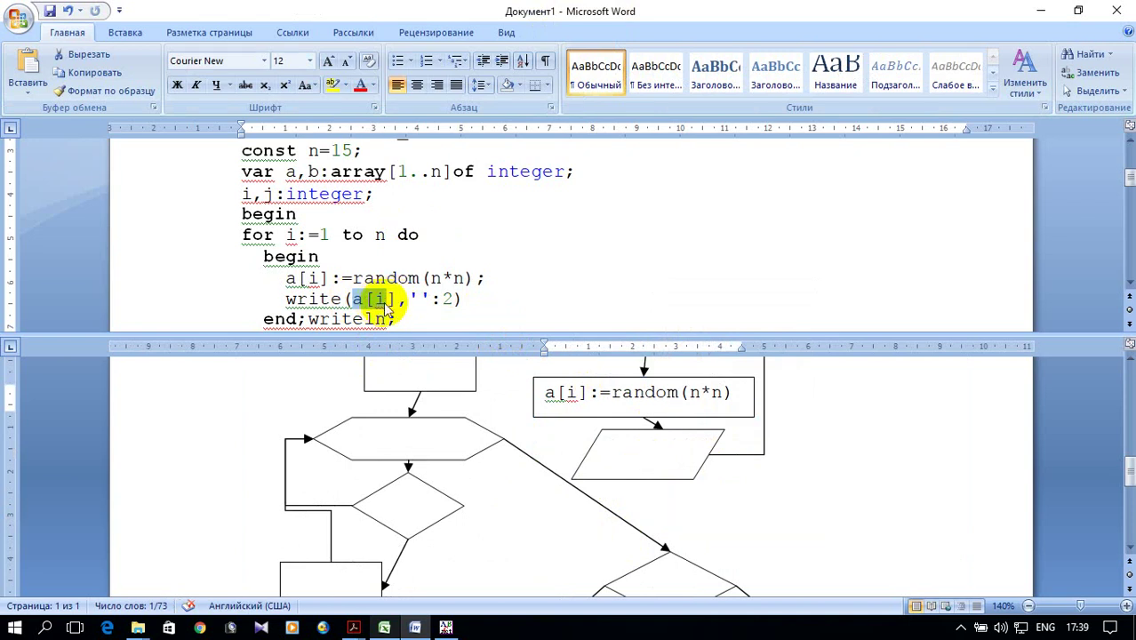
pyautogui.rightClick(386, 306)
pyautogui.click(331, 278)
pyautogui.moveTo(290, 283); pyautogui.dragTo(331, 282)
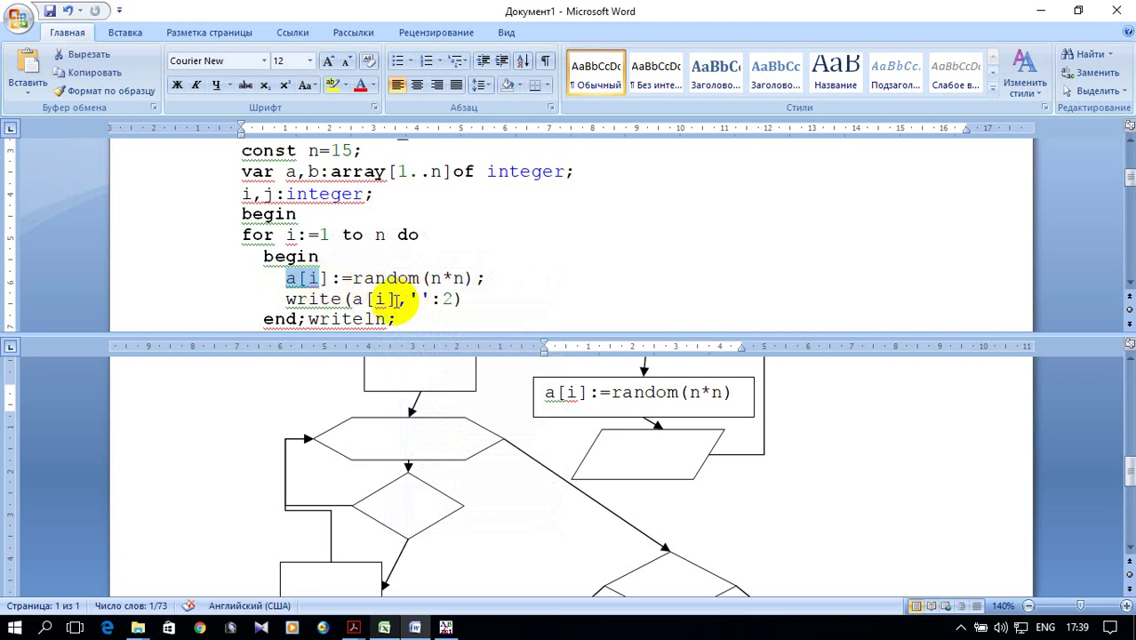
pyautogui.rightClick(343, 299)
pyautogui.moveTo(353, 299)
pyautogui.mouseDown()
pyautogui.moveTo(396, 299)
pyautogui.moveTo(385, 299)
pyautogui.mouseUp()
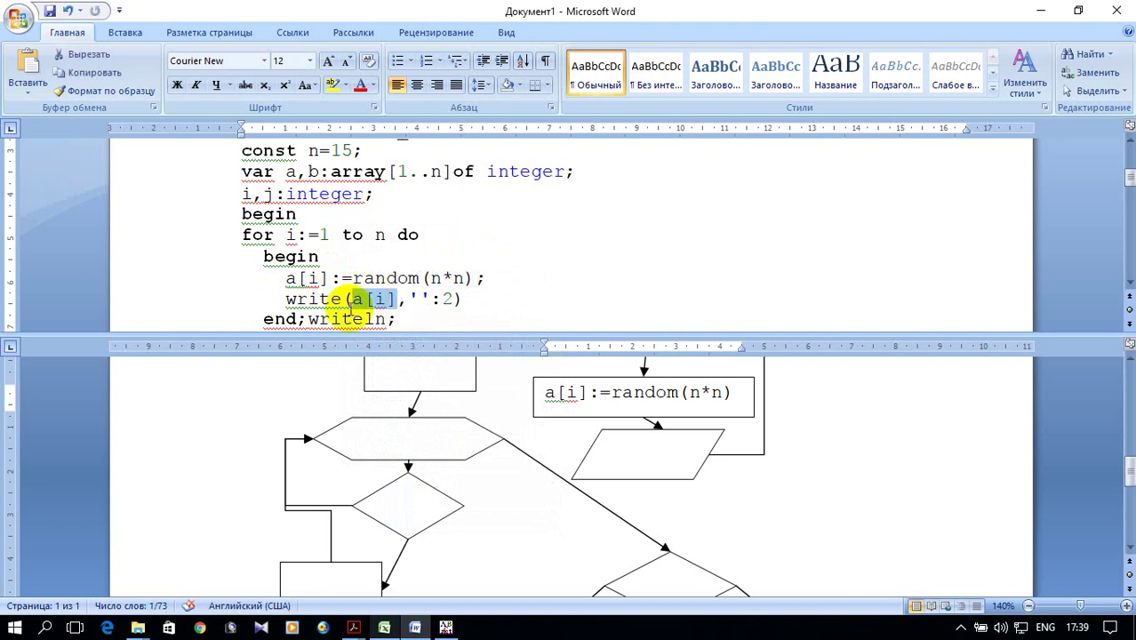
pyautogui.rightClick(363, 304)
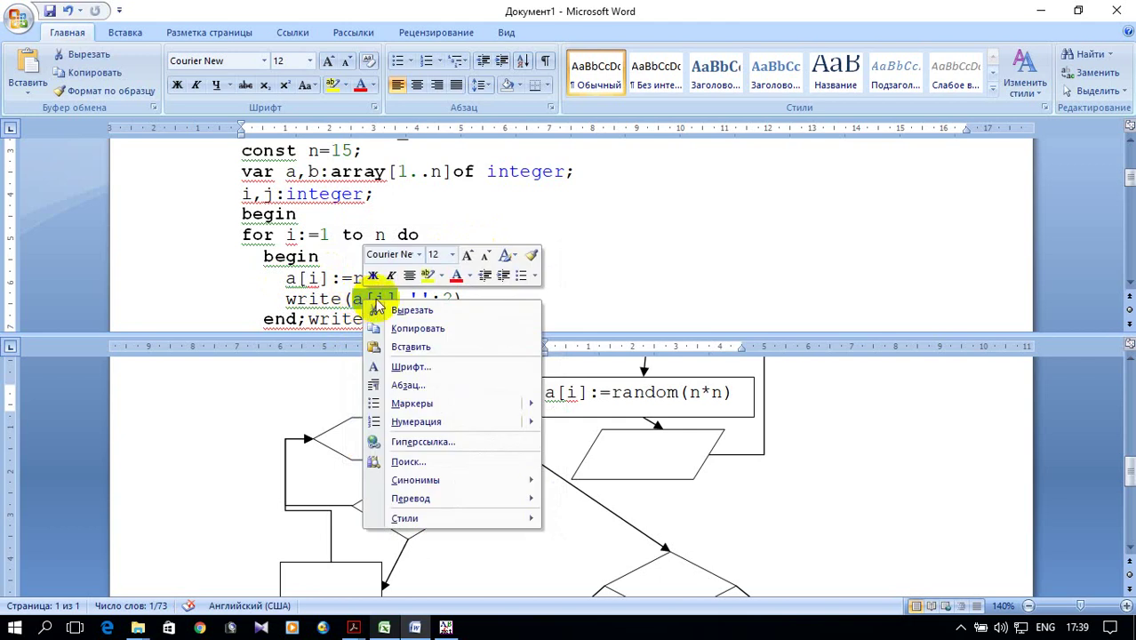
pyautogui.click(418, 328)
# Paste a[i] as text into the output parallelogram below the random box.
pyautogui.click(652, 444)
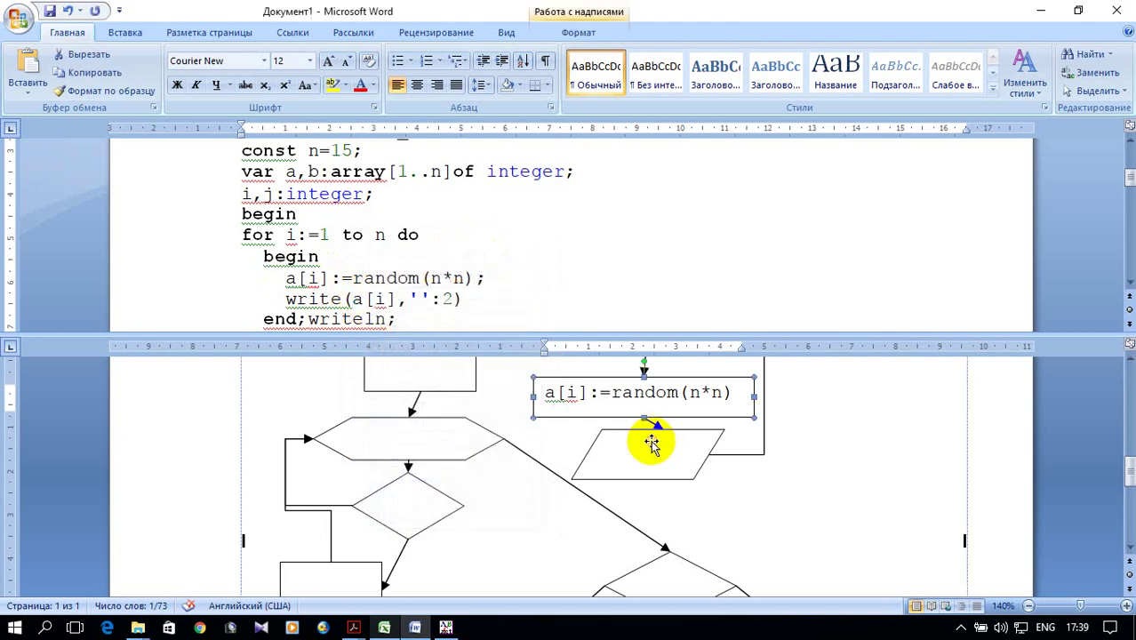
pyautogui.rightClick(652, 444)
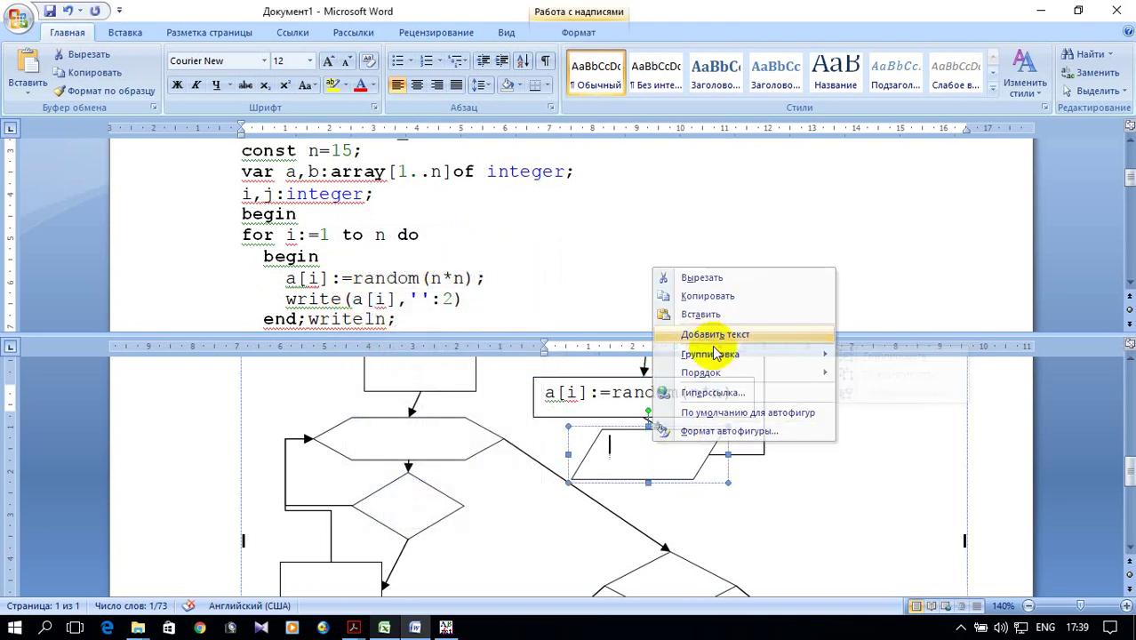
pyautogui.click(713, 336)
pyautogui.rightClick(633, 451)
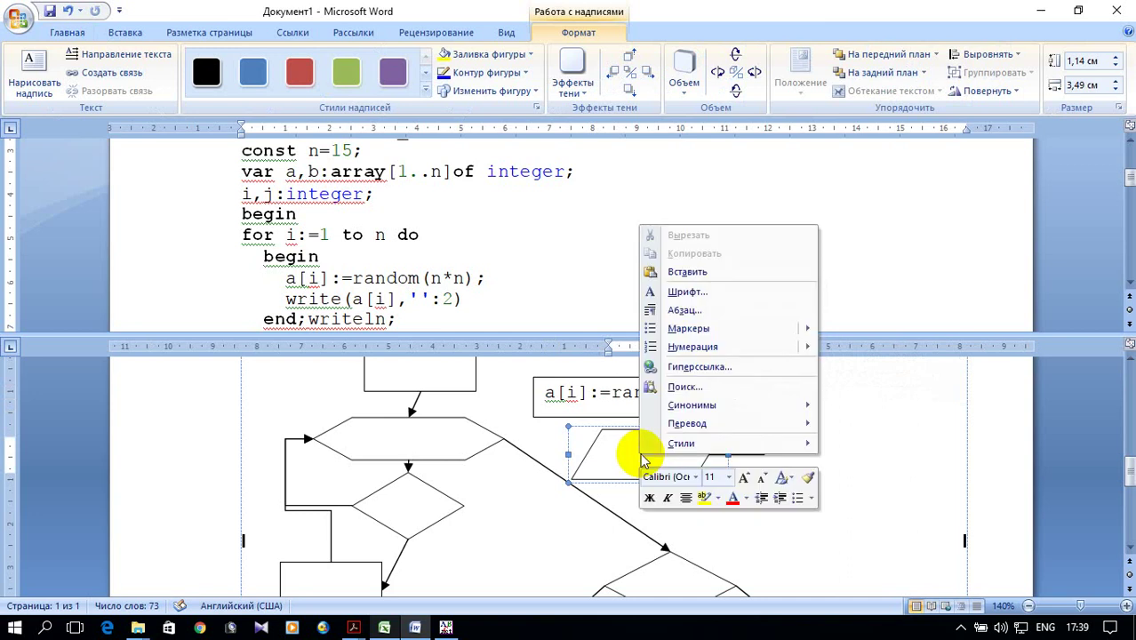
pyautogui.click(698, 272)
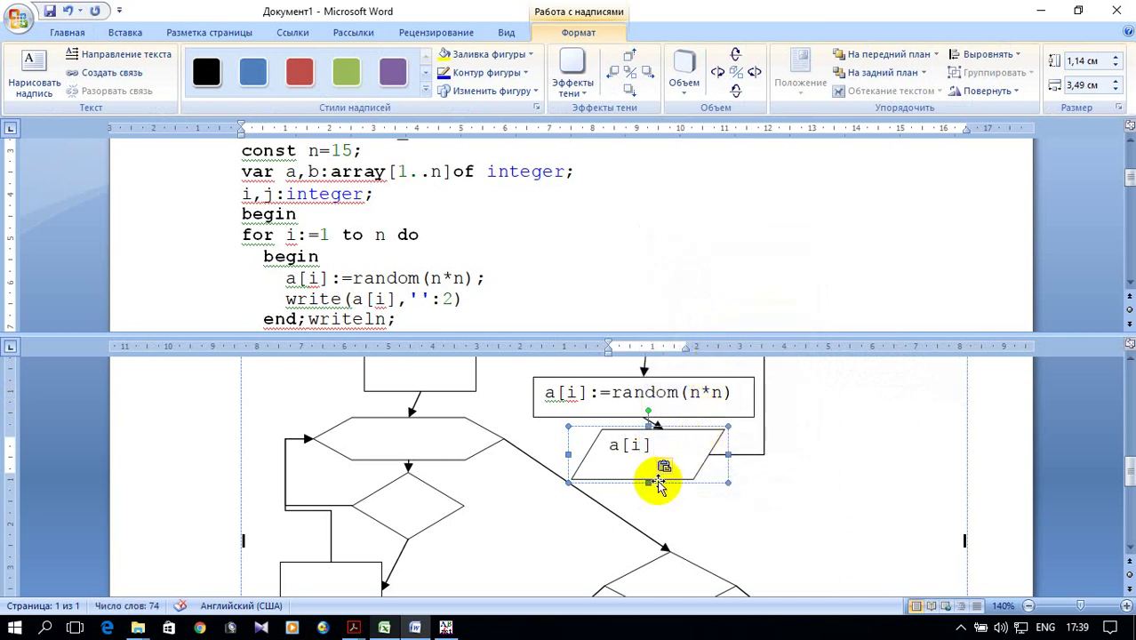
# Shrink the parallelogram, making it shorter and narrower from the left.
pyautogui.moveTo(650, 469); pyautogui.dragTo(650, 465)
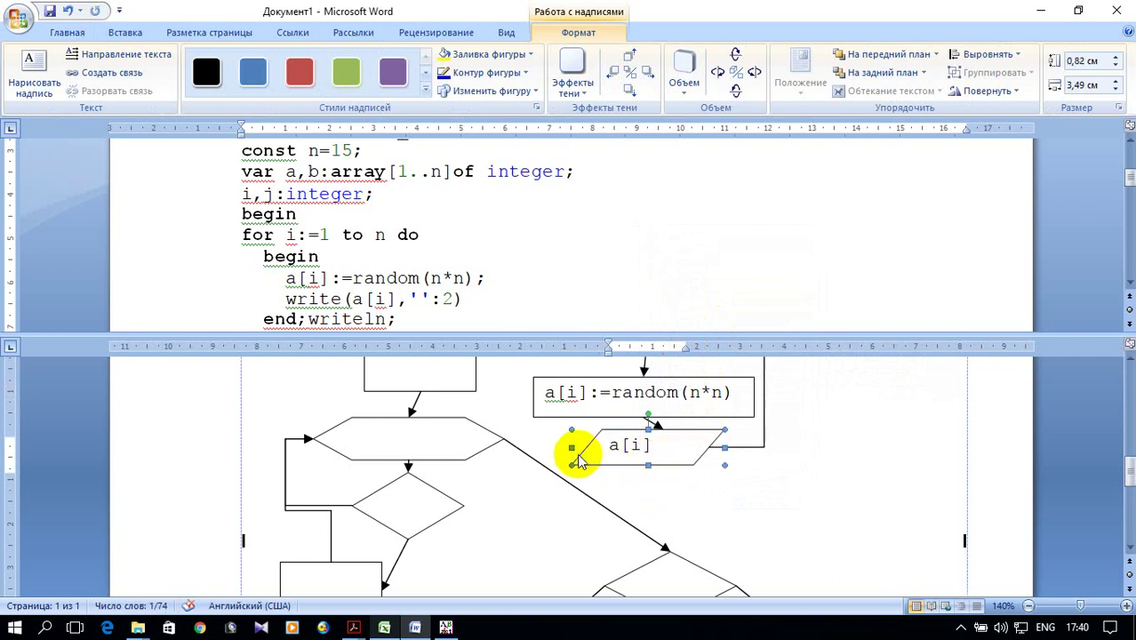
pyautogui.moveTo(571, 445); pyautogui.dragTo(627, 445)
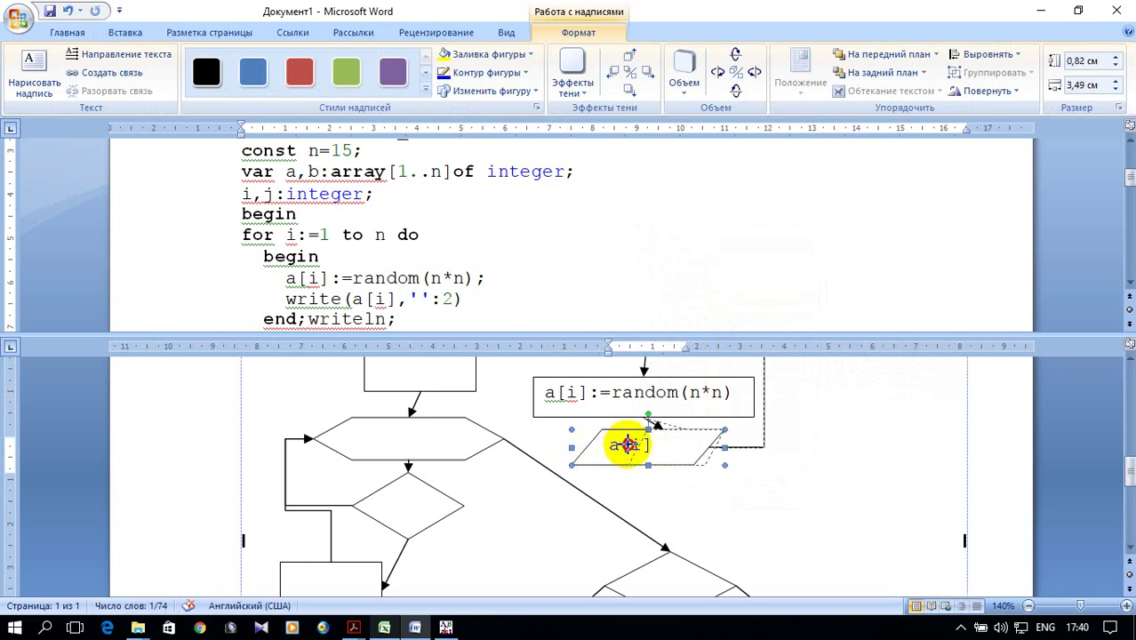
pyautogui.scroll(3, 753, 498)
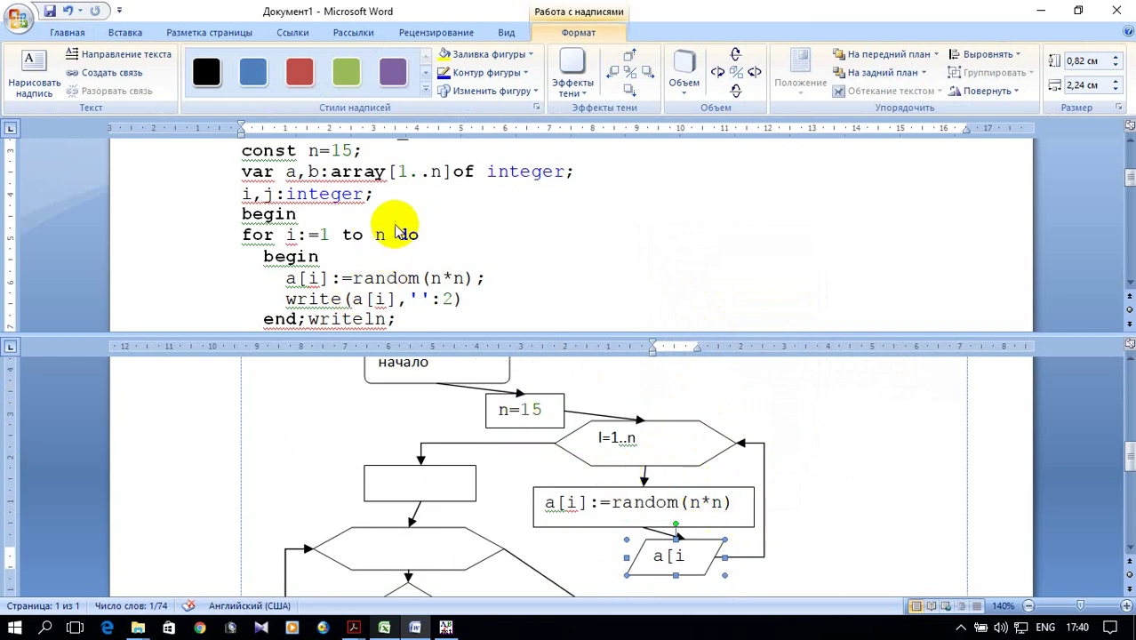
# Copy j:=0 from the code into the empty rectangle on the left branch.
pyautogui.scroll(-3, 402, 233)
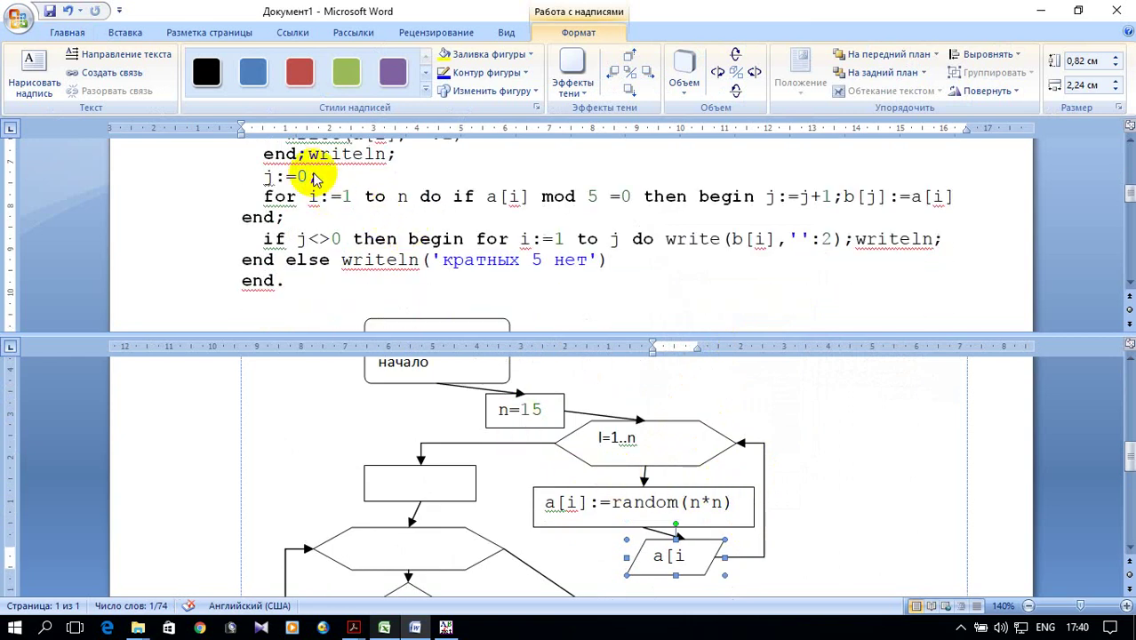
pyautogui.click(312, 178)
pyautogui.moveTo(265, 177); pyautogui.dragTo(307, 177)
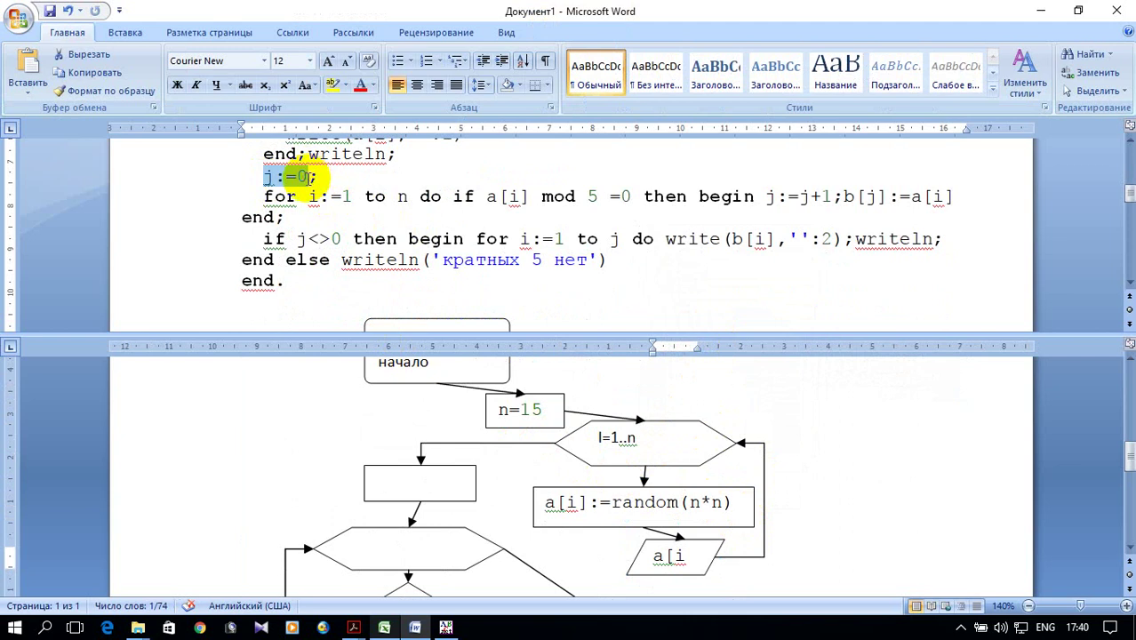
pyautogui.rightClick(294, 178)
pyautogui.click(347, 202)
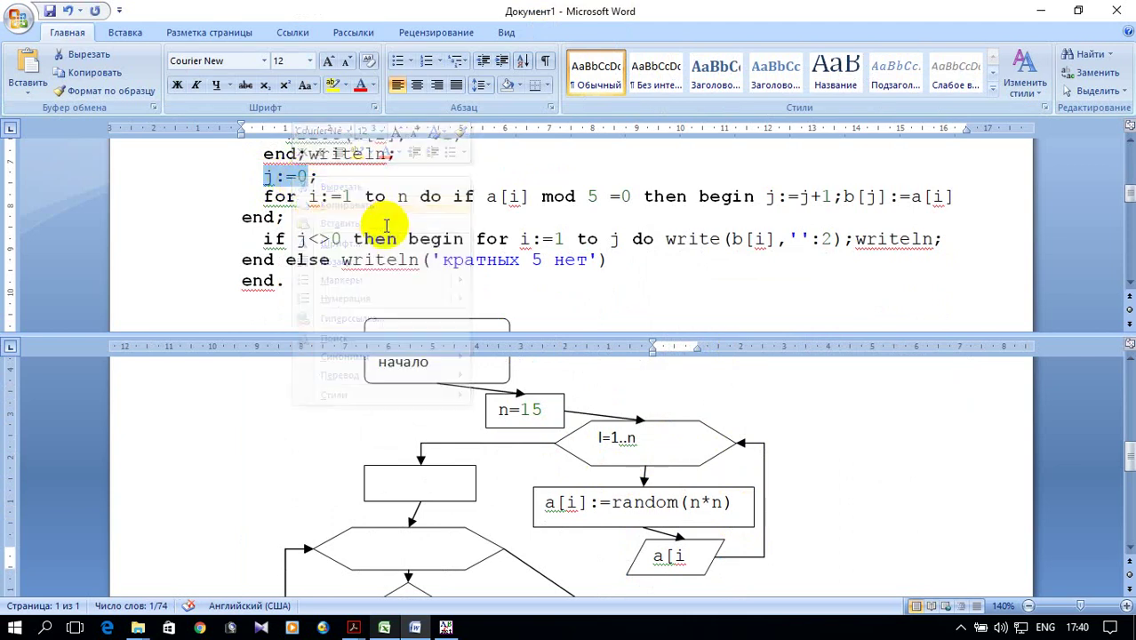
pyautogui.click(414, 490)
pyautogui.rightClick(414, 490)
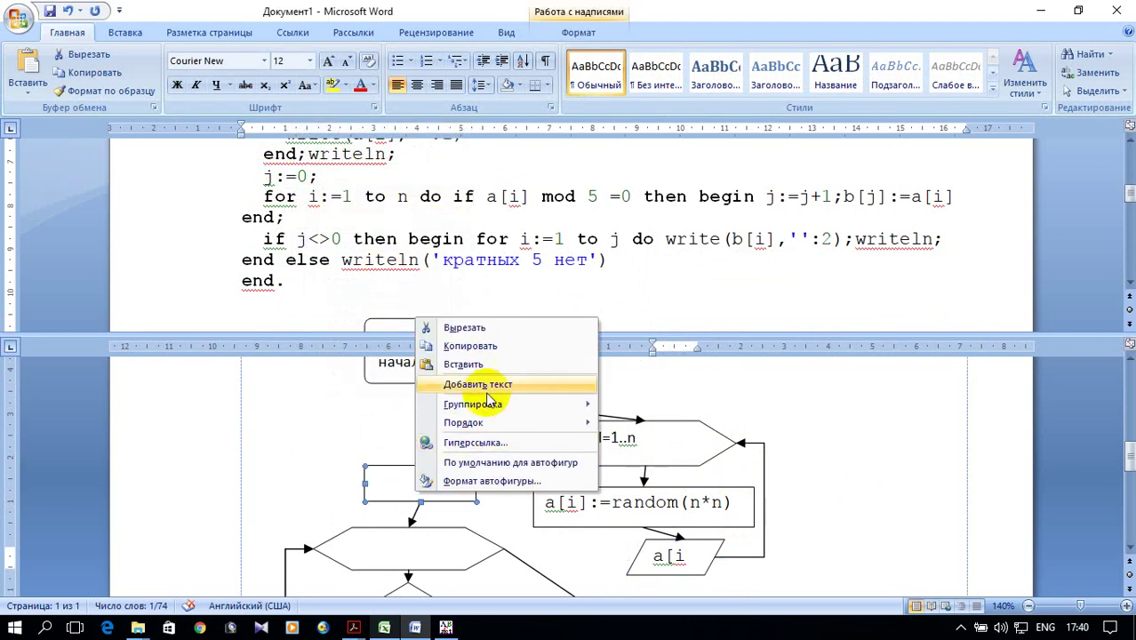
pyautogui.click(487, 388)
pyautogui.rightClick(435, 480)
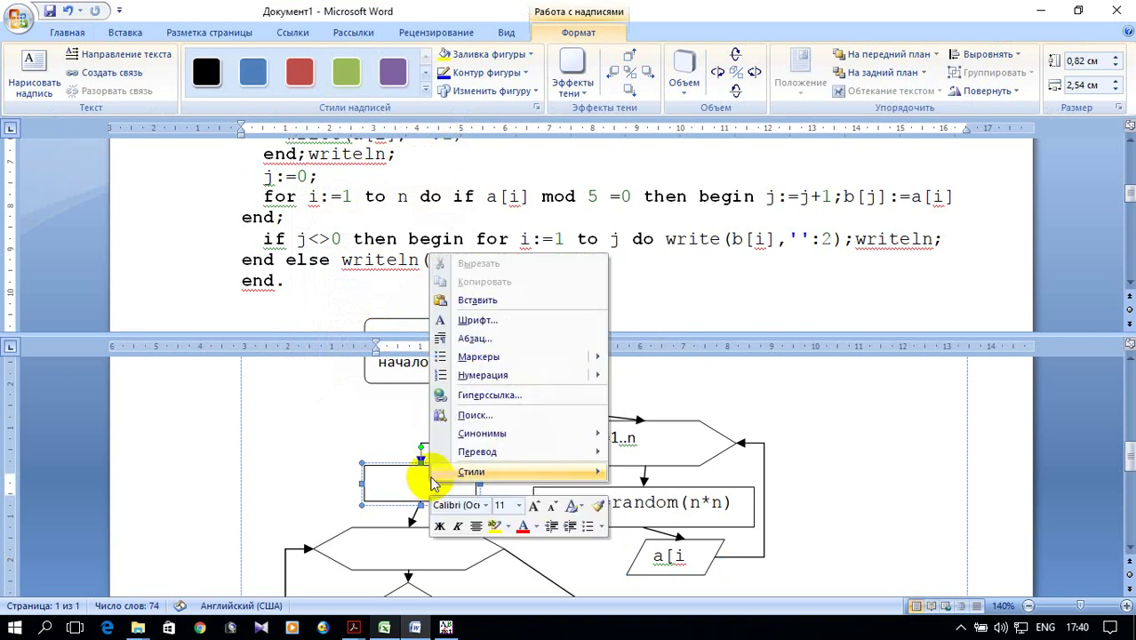
pyautogui.click(498, 300)
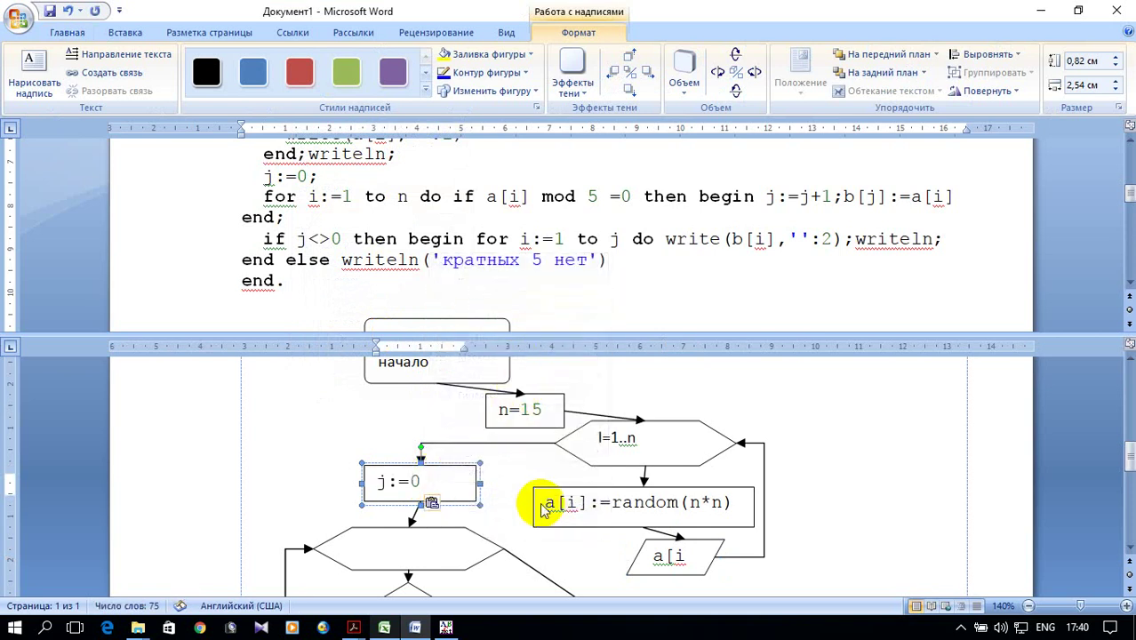
# Copy the i:=1 loop start from the code and make the empty hexagon accept text.
pyautogui.scroll(-2, 534, 497)
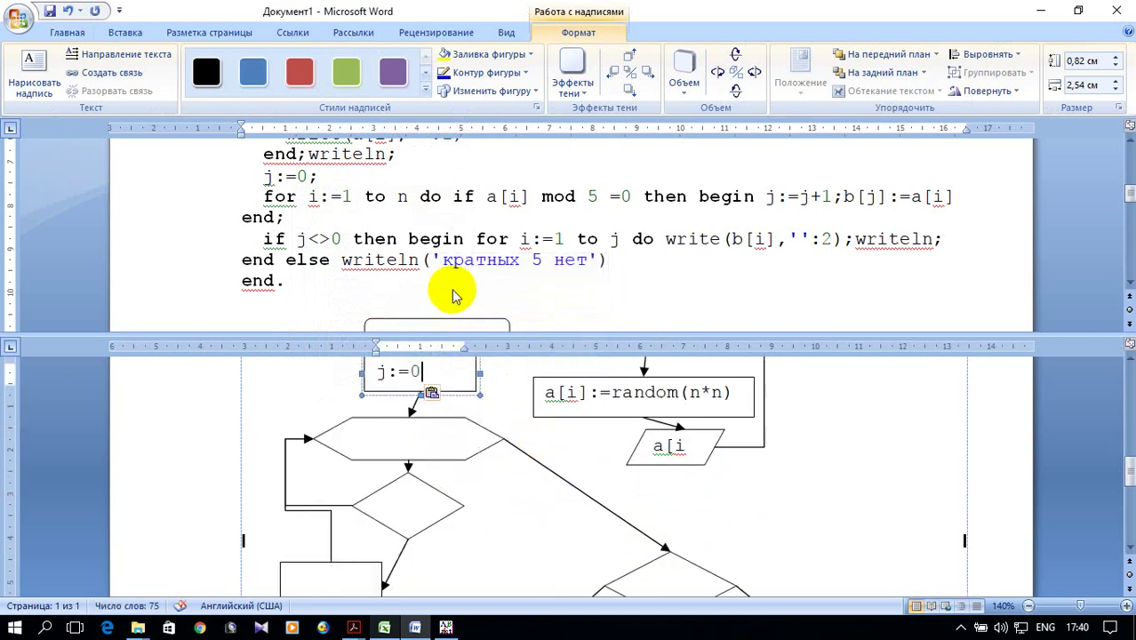
pyautogui.moveTo(263, 176)
pyautogui.mouseDown()
pyautogui.moveTo(308, 176)
pyautogui.moveTo(354, 195)
pyautogui.mouseUp()
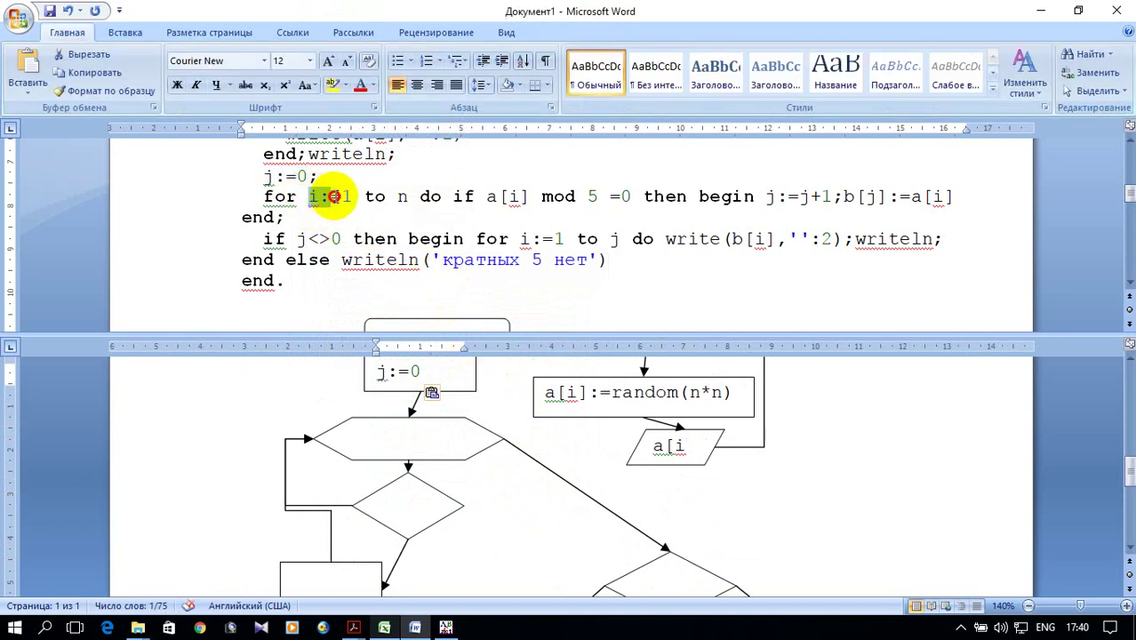
pyautogui.rightClick(338, 200)
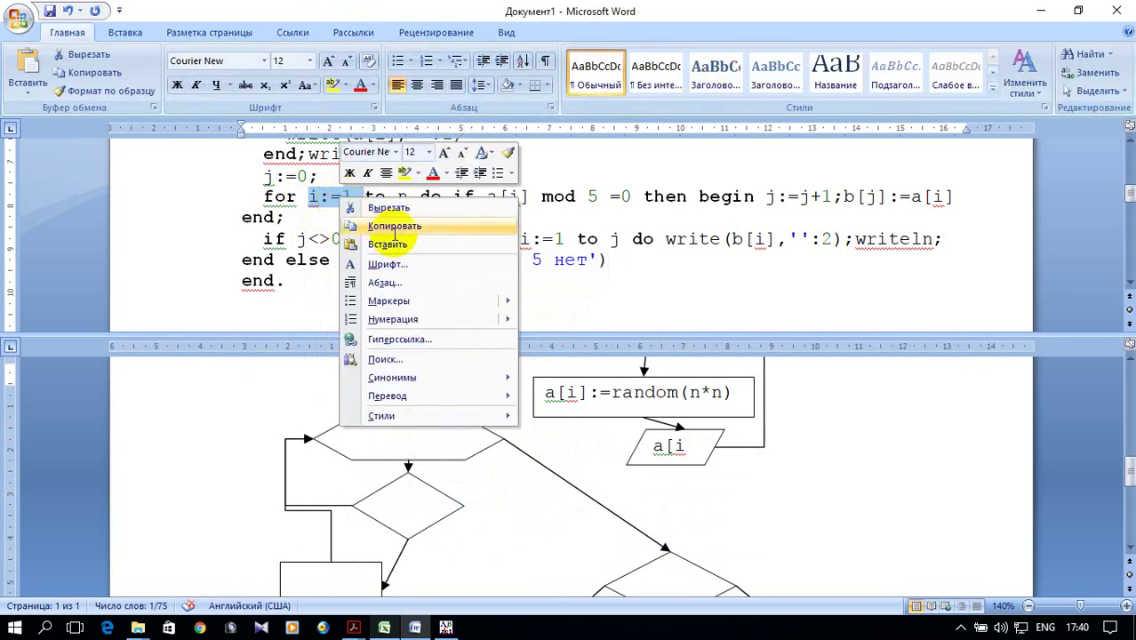
pyautogui.click(374, 225)
pyautogui.click(400, 444)
pyautogui.rightClick(402, 442)
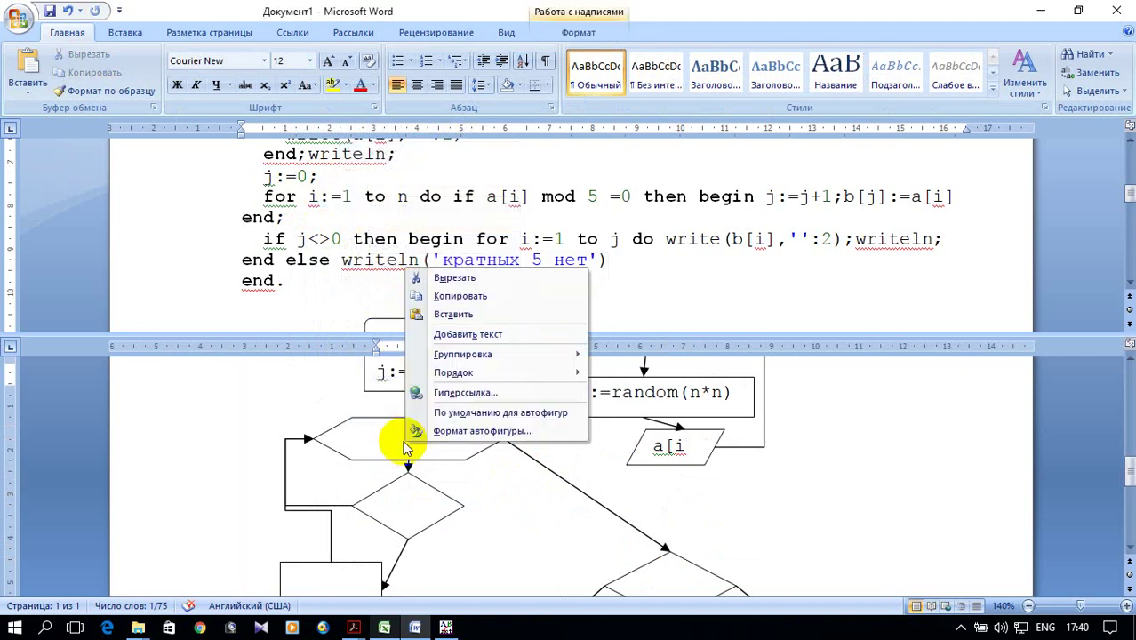
pyautogui.click(451, 344)
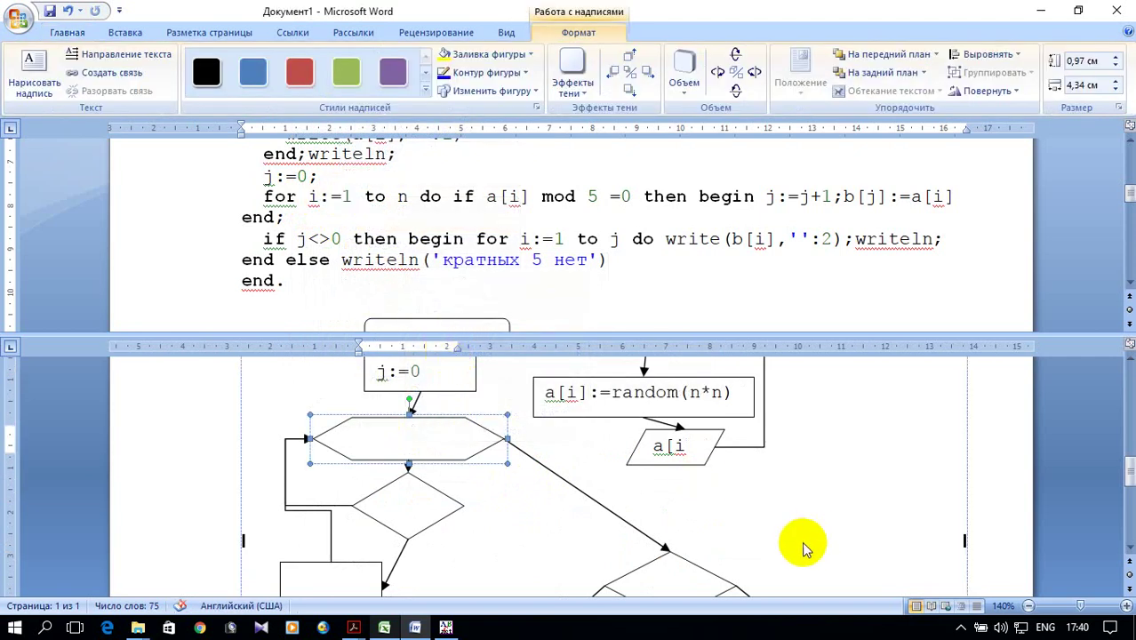
# Copy I=1..n from the first loop hexagon and paste it into the empty hexagon.
pyautogui.scroll(1, 796, 534)
pyautogui.moveTo(637, 384); pyautogui.dragTo(597, 389)
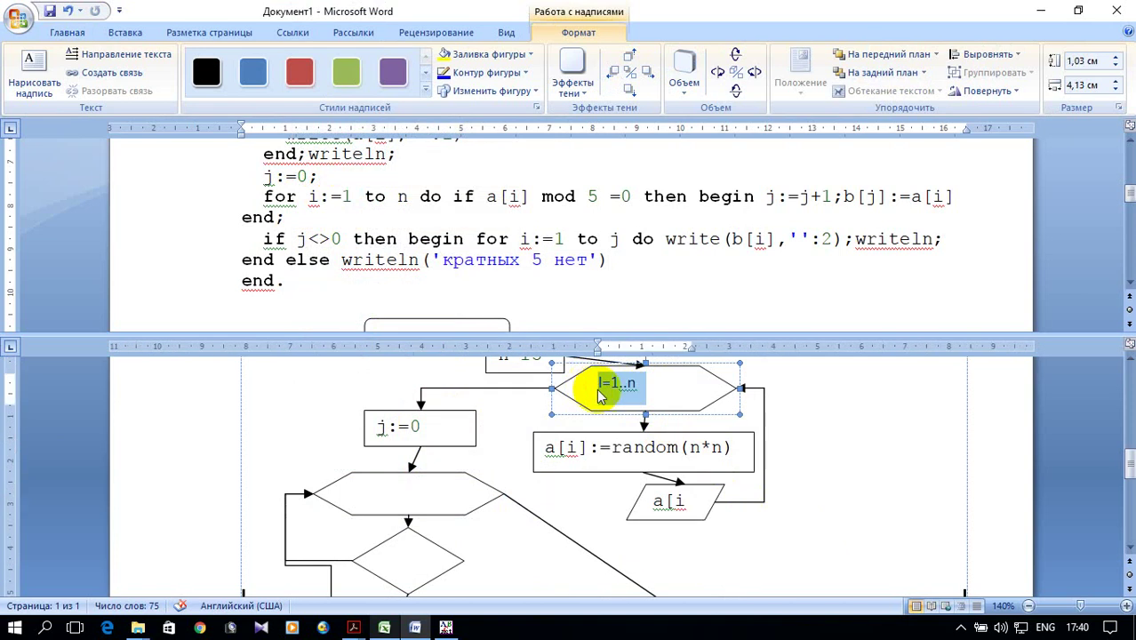
pyautogui.rightClick(607, 397)
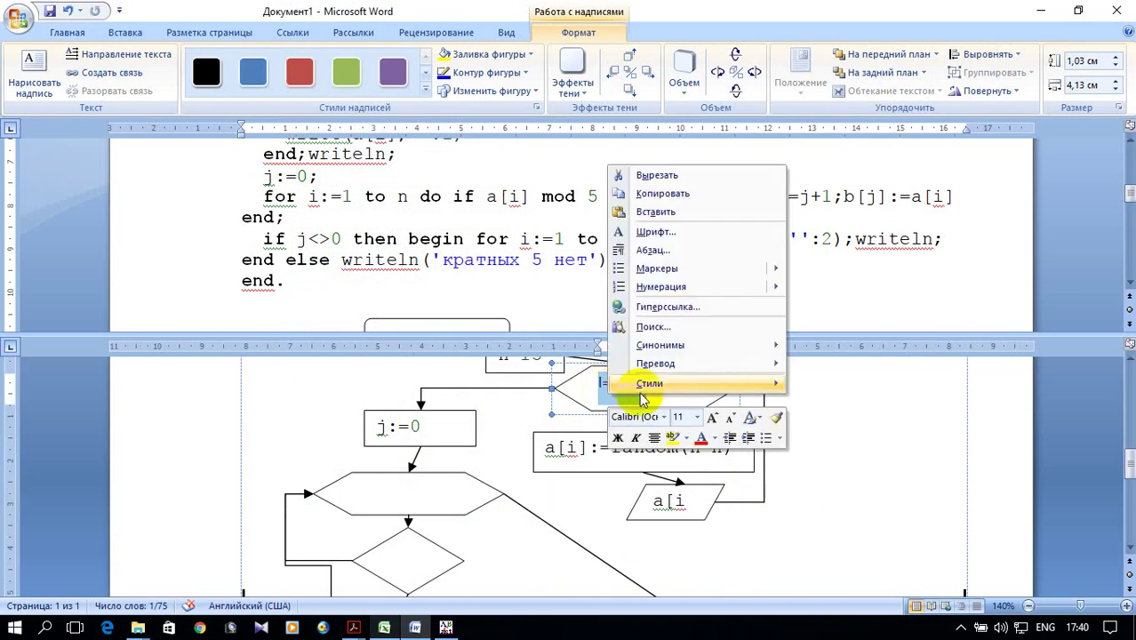
pyautogui.click(667, 190)
pyautogui.click(386, 487)
pyautogui.rightClick(391, 489)
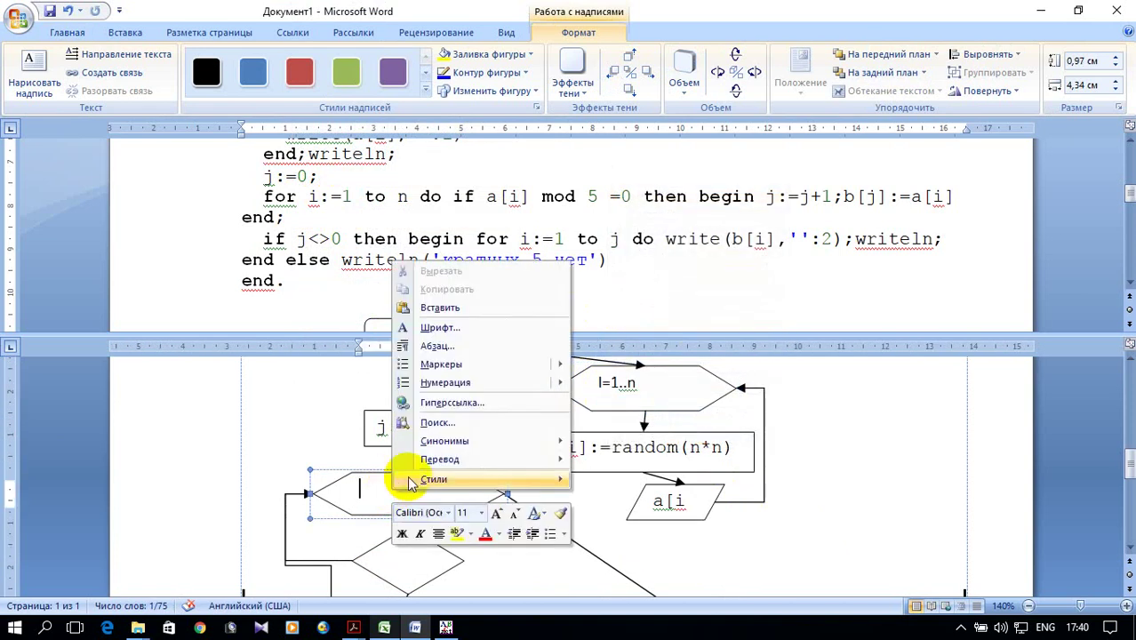
pyautogui.click(425, 309)
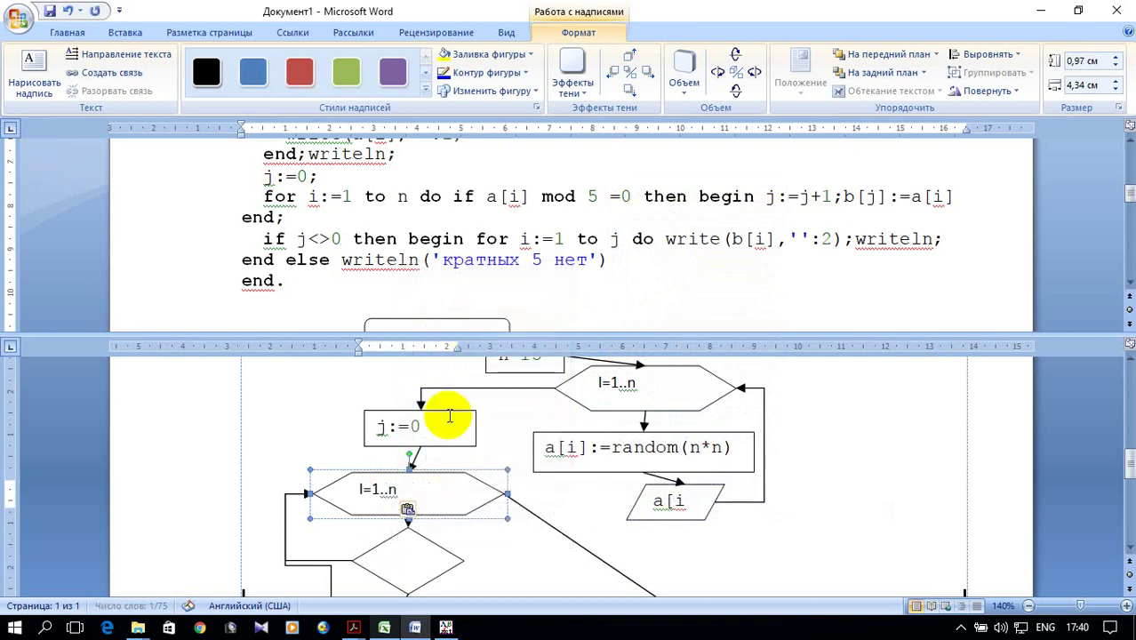
pyautogui.scroll(-1, 455, 482)
# Copy the condition a[i] mod 5 =0 from the code into the empty diamond.
pyautogui.scroll(-1, 459, 494)
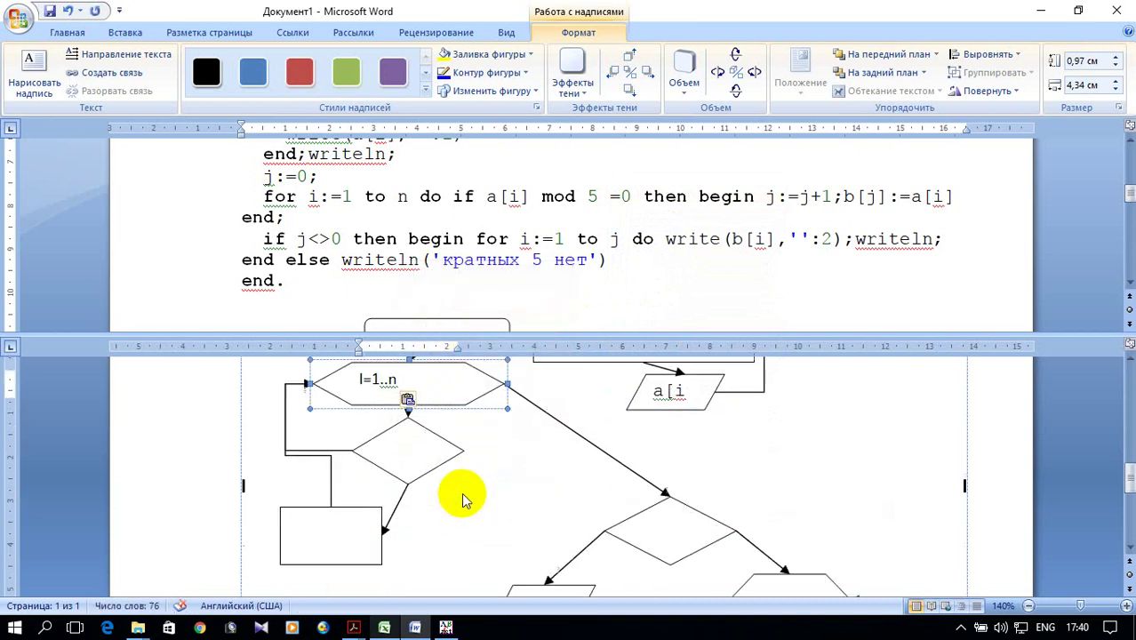
pyautogui.click(534, 188)
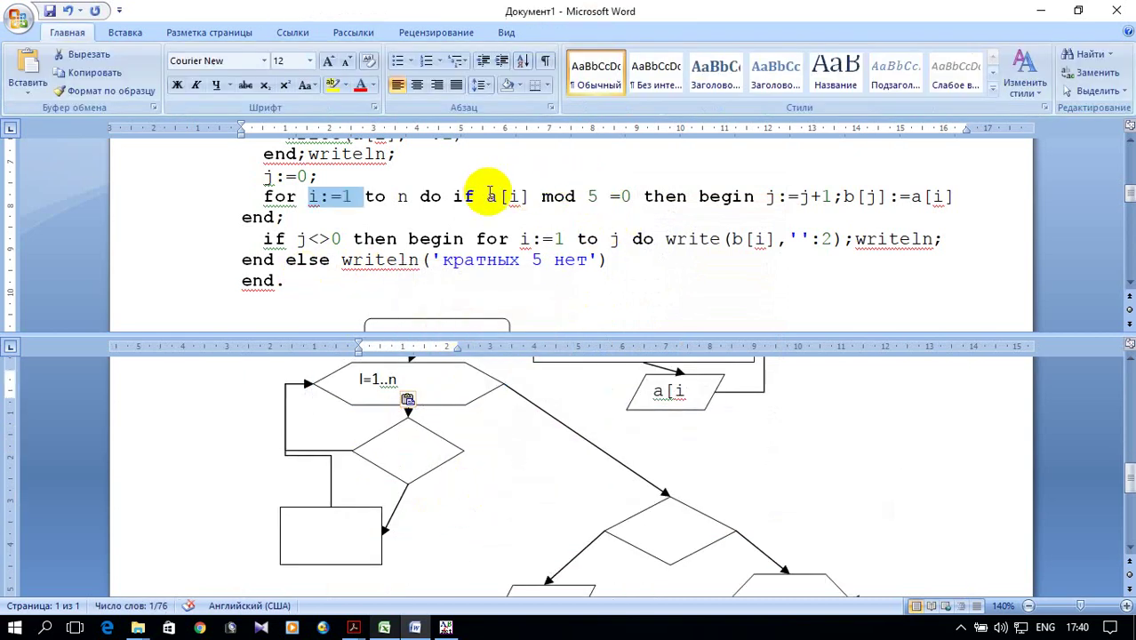
pyautogui.moveTo(486, 197); pyautogui.dragTo(638, 195)
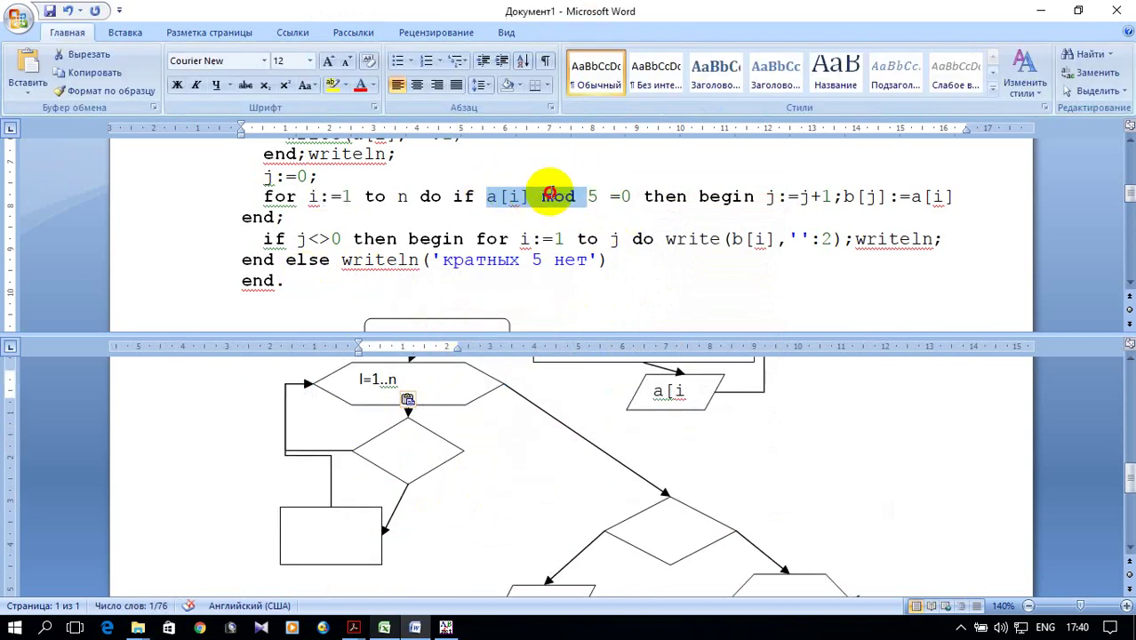
pyautogui.rightClick(620, 196)
pyautogui.click(644, 223)
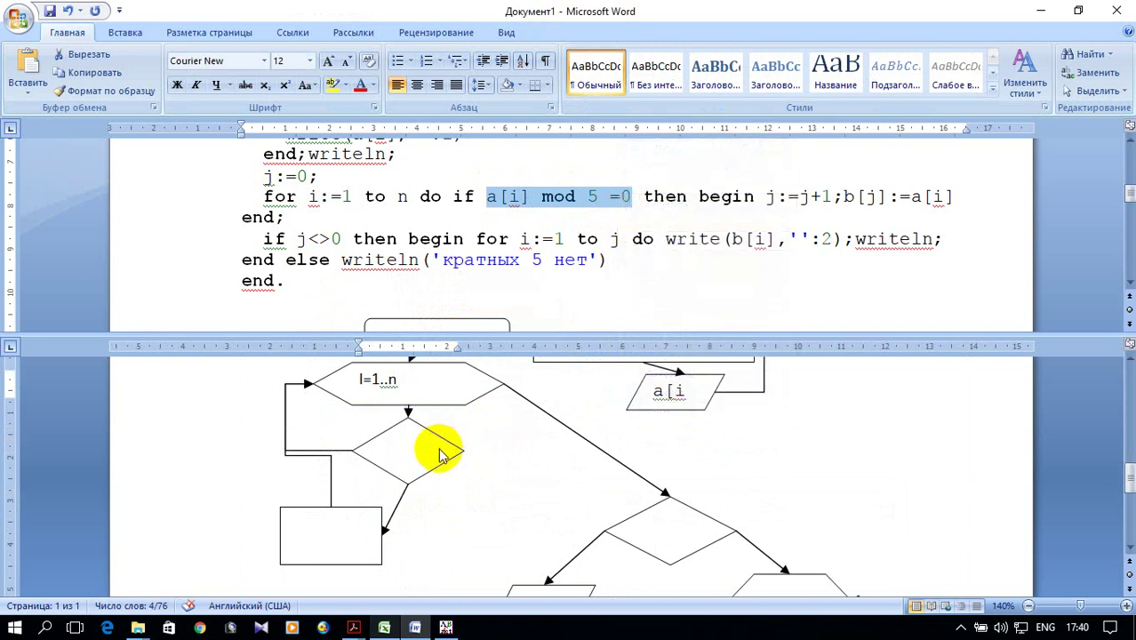
pyautogui.click(414, 449)
pyautogui.rightClick(412, 454)
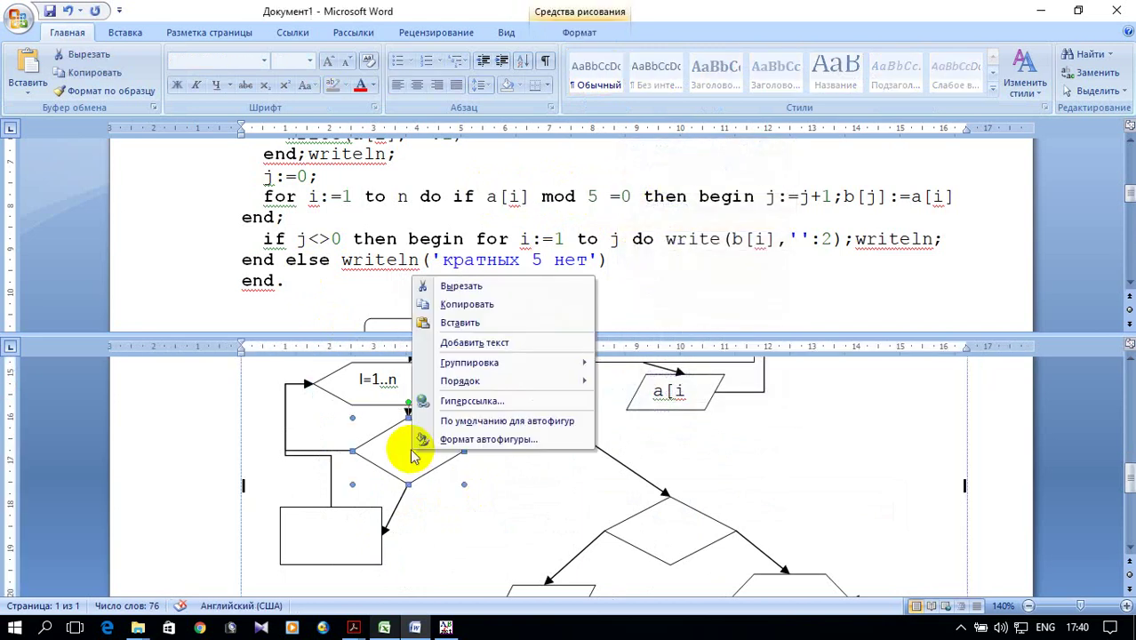
pyautogui.click(458, 343)
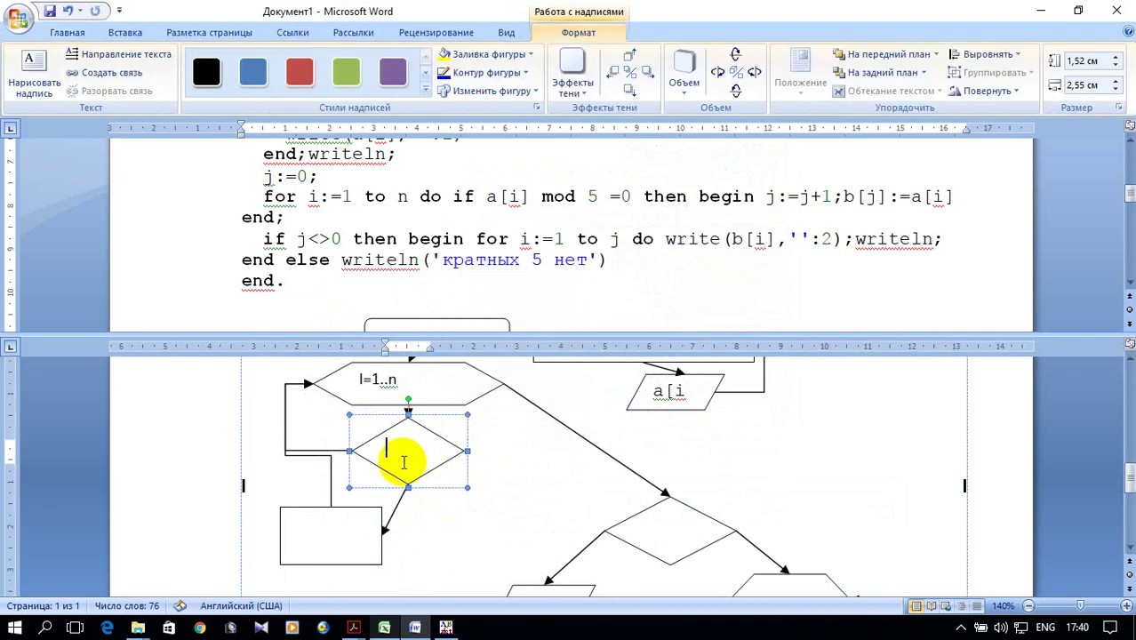
pyautogui.rightClick(405, 456)
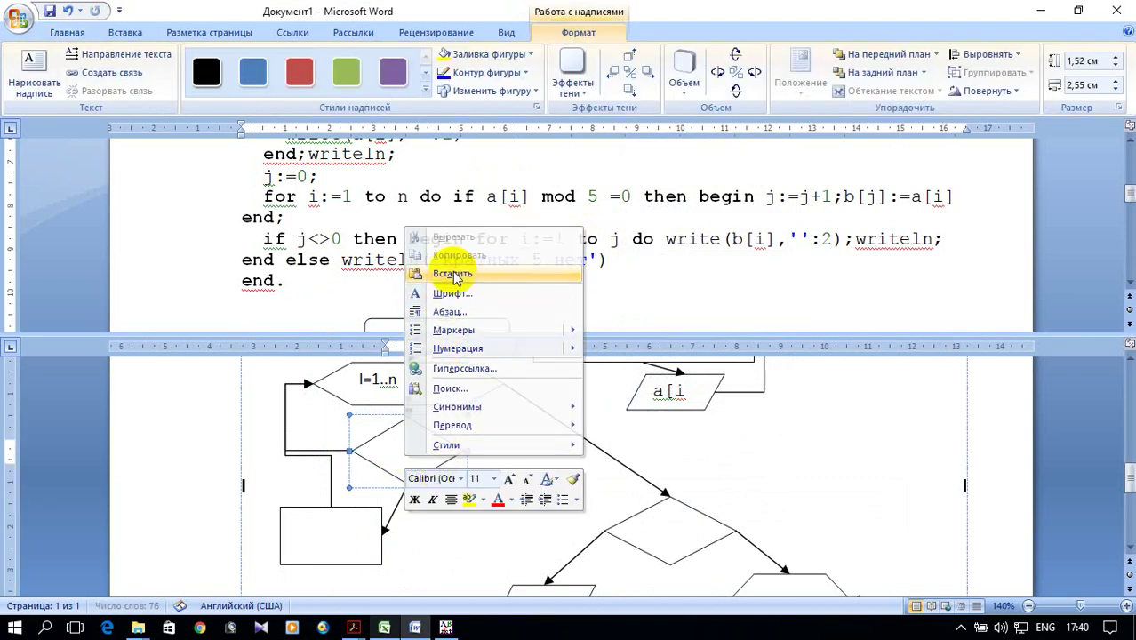
pyautogui.click(458, 266)
pyautogui.click(473, 447)
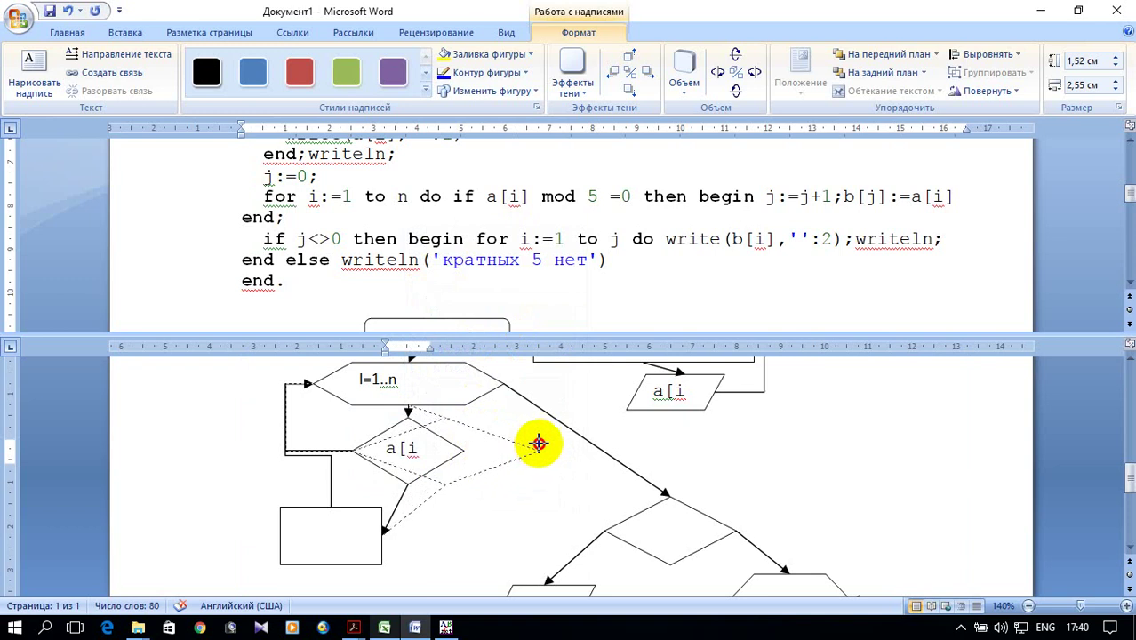
# Enlarge the diamond, taller and wider, so a[i] mod 5 =0 fits.
pyautogui.moveTo(546, 447); pyautogui.dragTo(544, 451)
pyautogui.moveTo(446, 485); pyautogui.dragTo(444, 523)
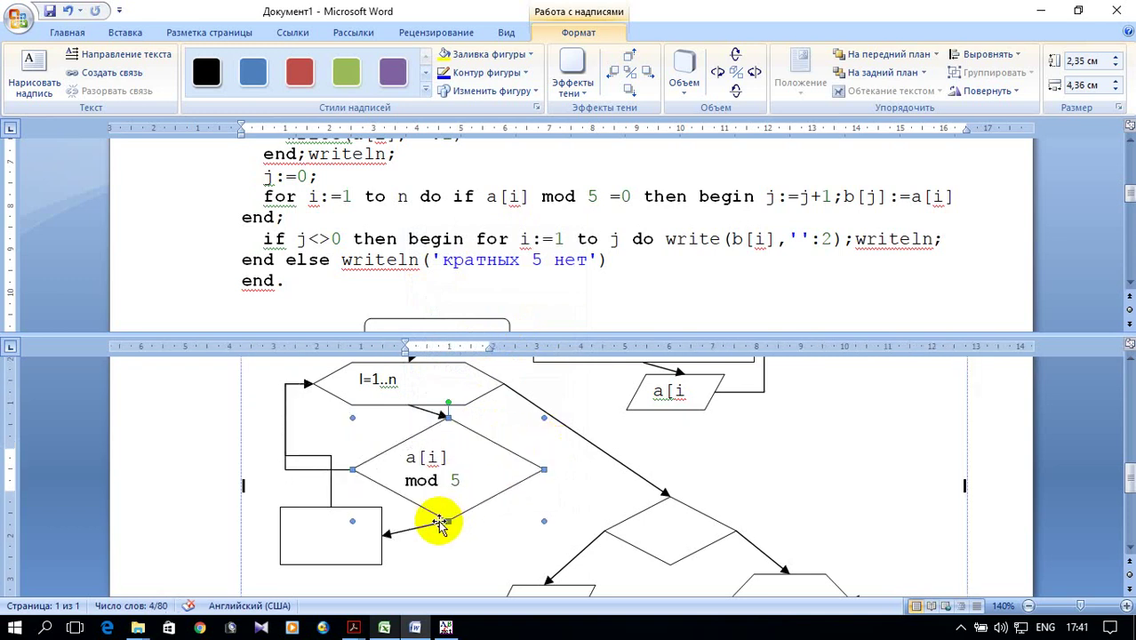
pyautogui.moveTo(545, 469); pyautogui.dragTo(580, 469)
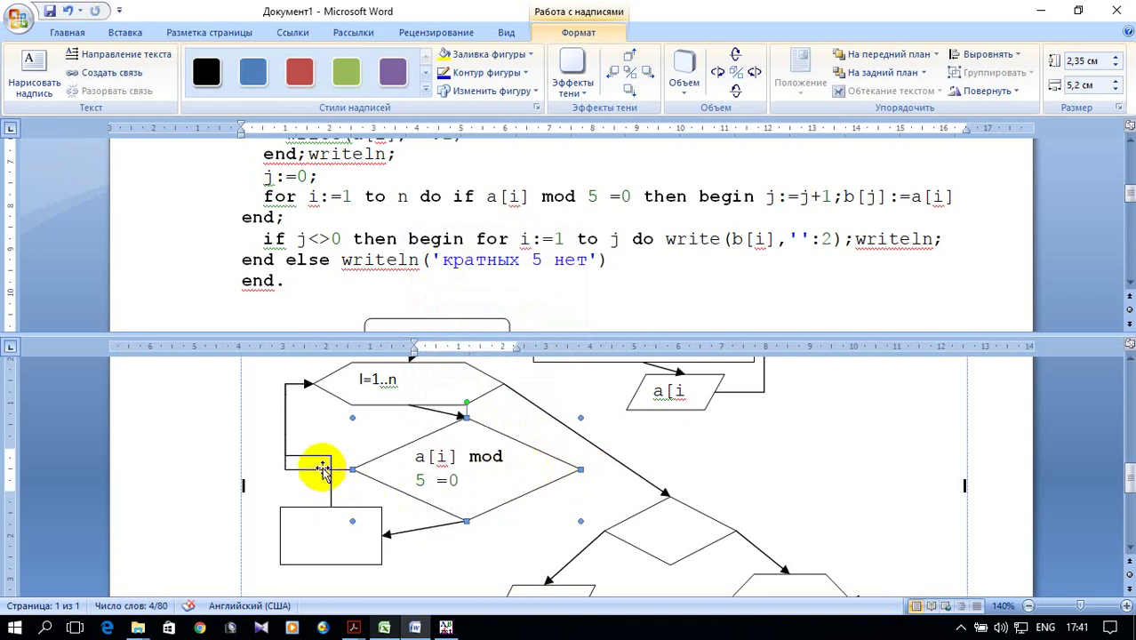
pyautogui.scroll(-1, 329, 458)
# Adjust the loop-back connector to the left of the diamond.
pyautogui.click(303, 405)
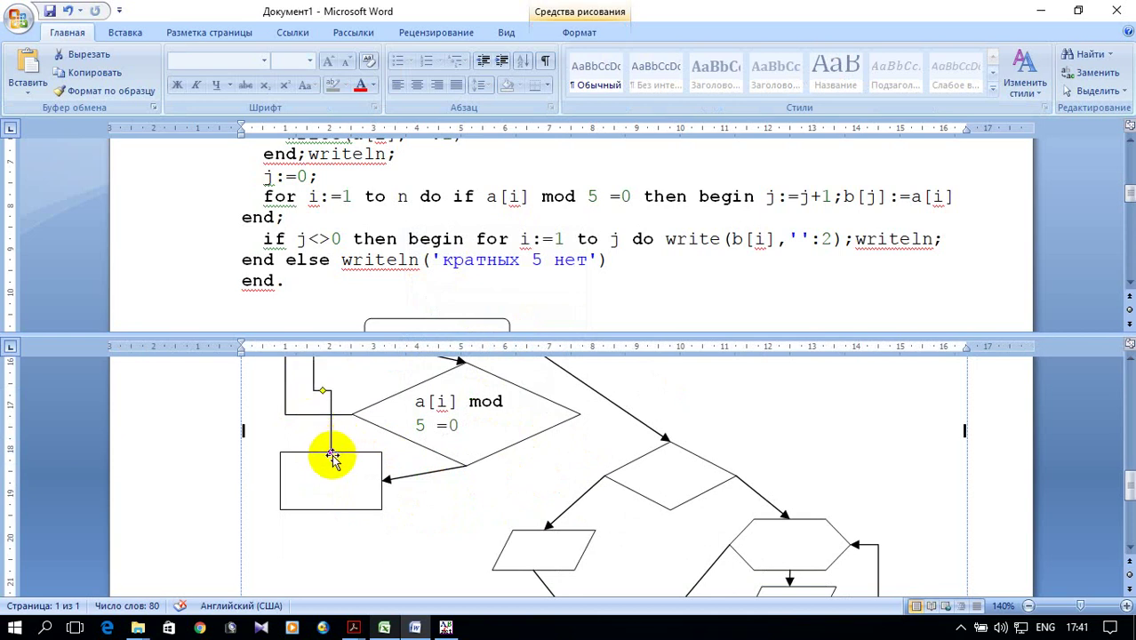
pyautogui.scroll(1, 337, 458)
pyautogui.moveTo(329, 444); pyautogui.dragTo(309, 385)
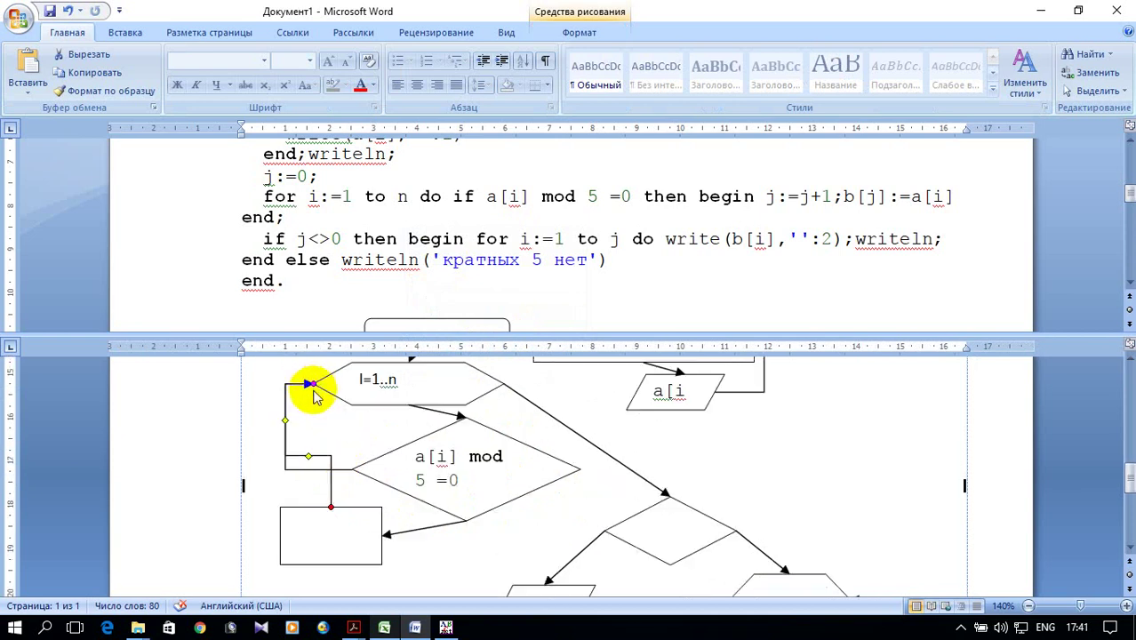
pyautogui.scroll(-2, 332, 429)
pyautogui.scroll(1, 327, 424)
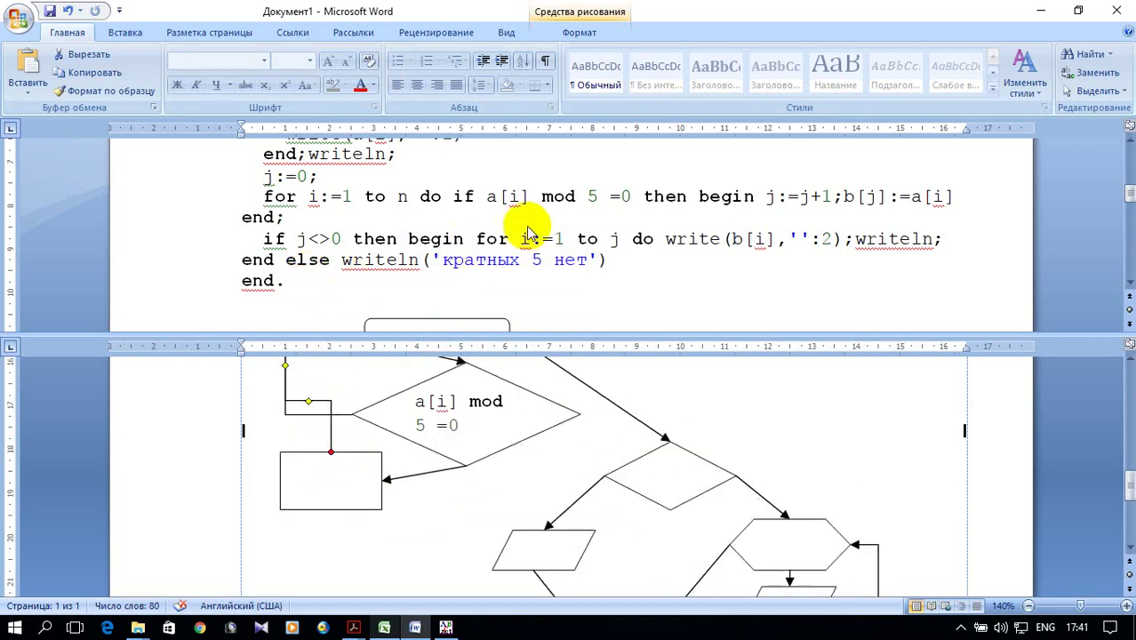
# Copy j:=j+1;b[j]:=a[i] from the for line into the rectangle below the diamond.
pyautogui.click(774, 203)
pyautogui.moveTo(767, 197); pyautogui.dragTo(950, 202)
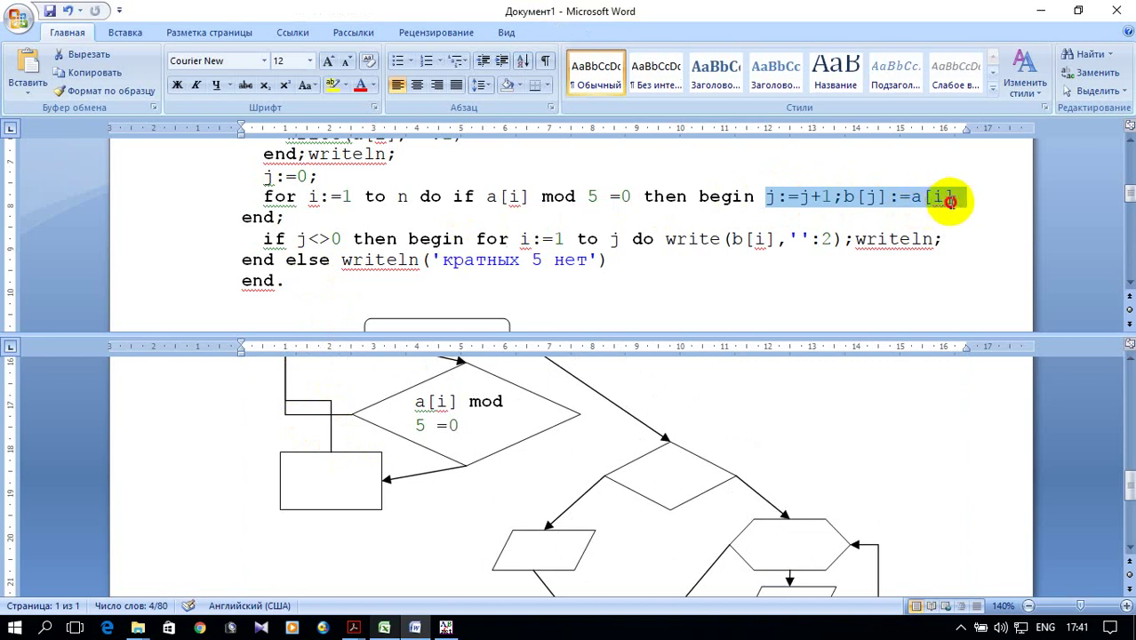
pyautogui.rightClick(916, 197)
pyautogui.click(987, 223)
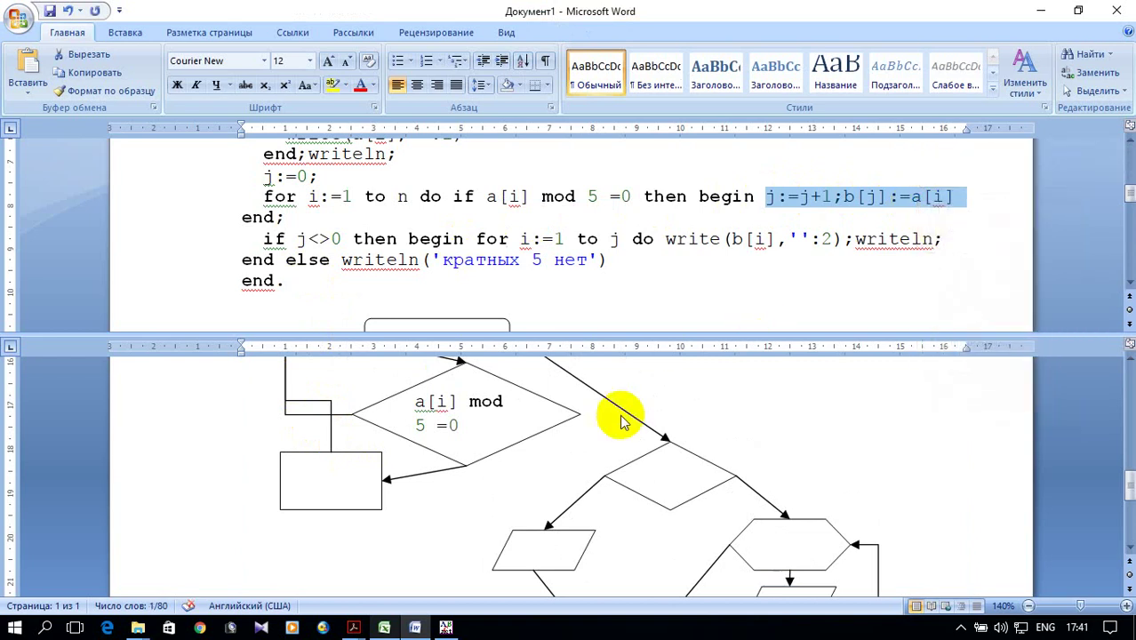
pyautogui.click(330, 480)
pyautogui.rightClick(328, 484)
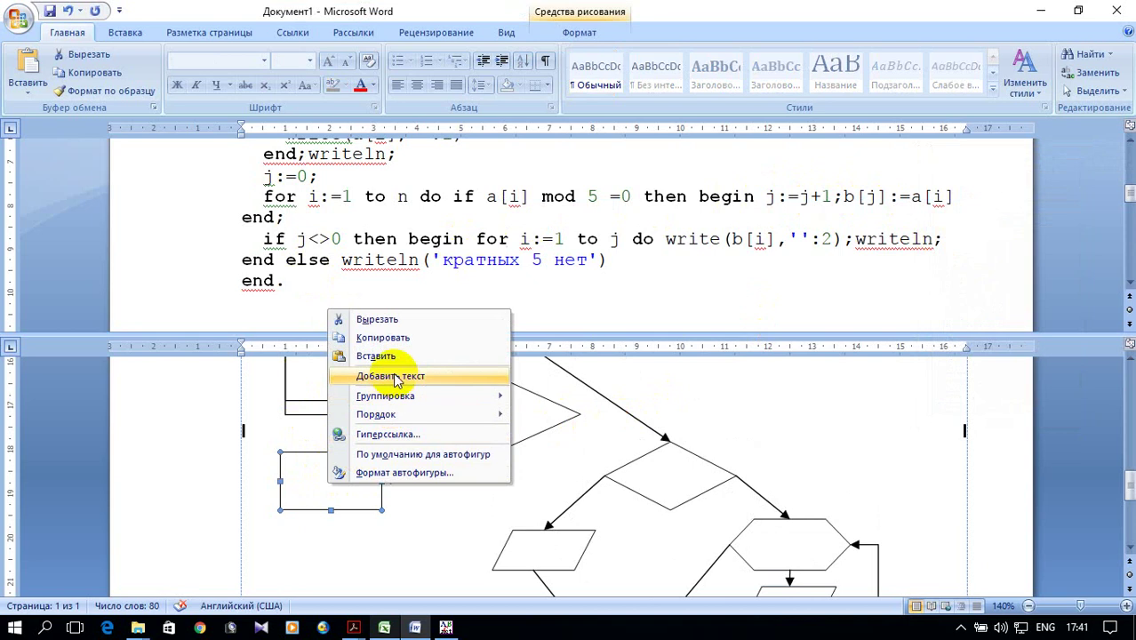
pyautogui.click(463, 376)
pyautogui.rightClick(331, 471)
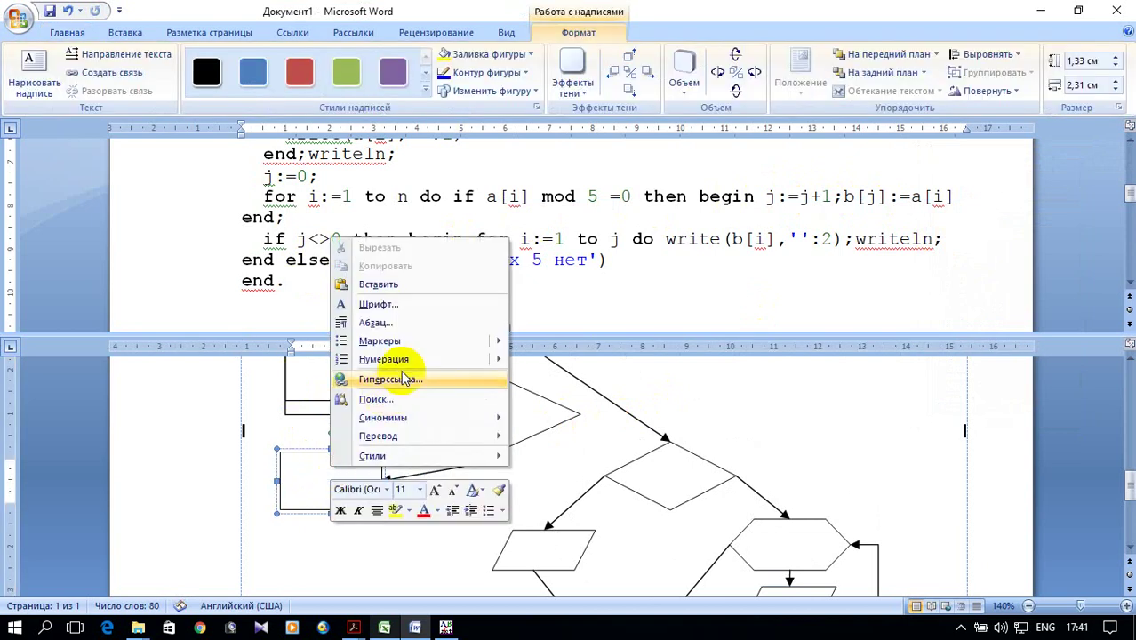
pyautogui.click(379, 283)
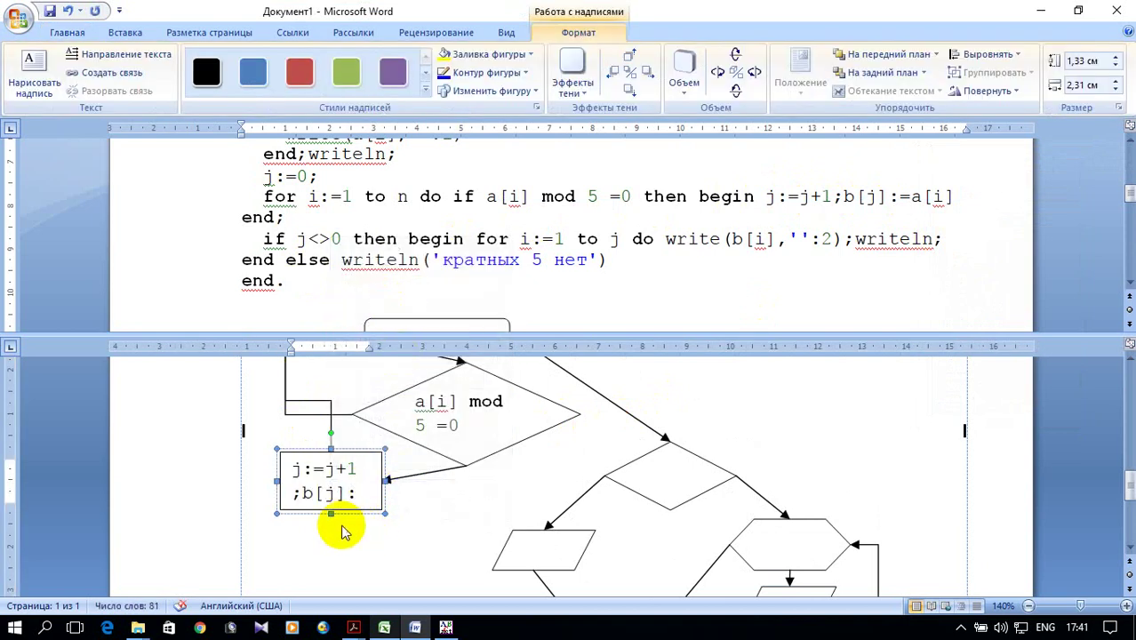
pyautogui.click(260, 481)
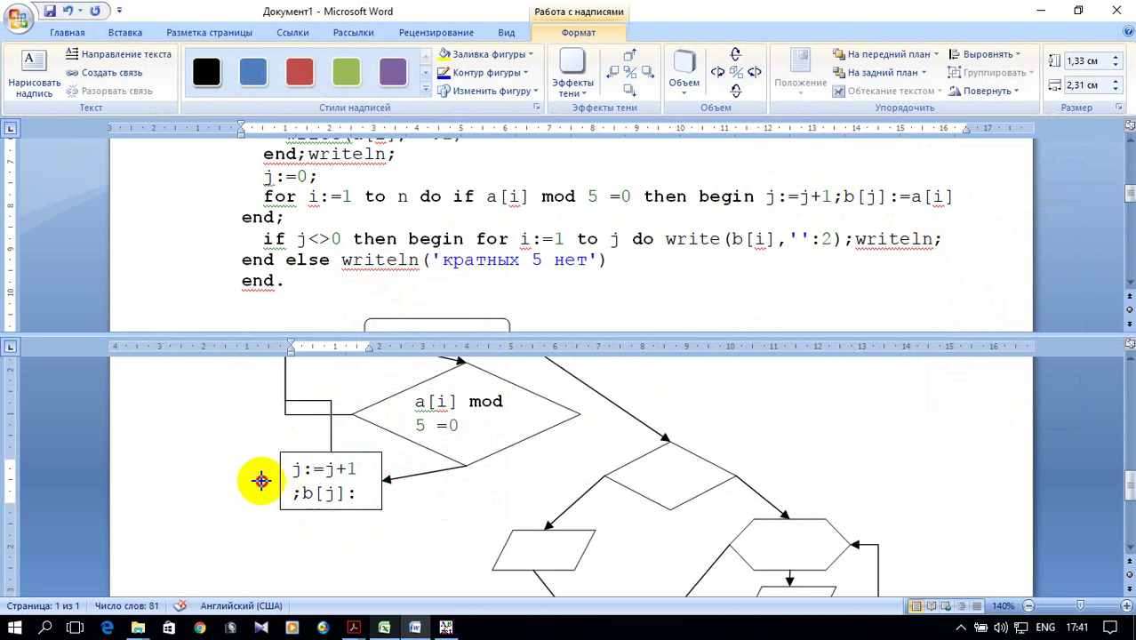
# Widen the process box on both sides and make it taller.
pyautogui.moveTo(253, 481); pyautogui.dragTo(254, 481)
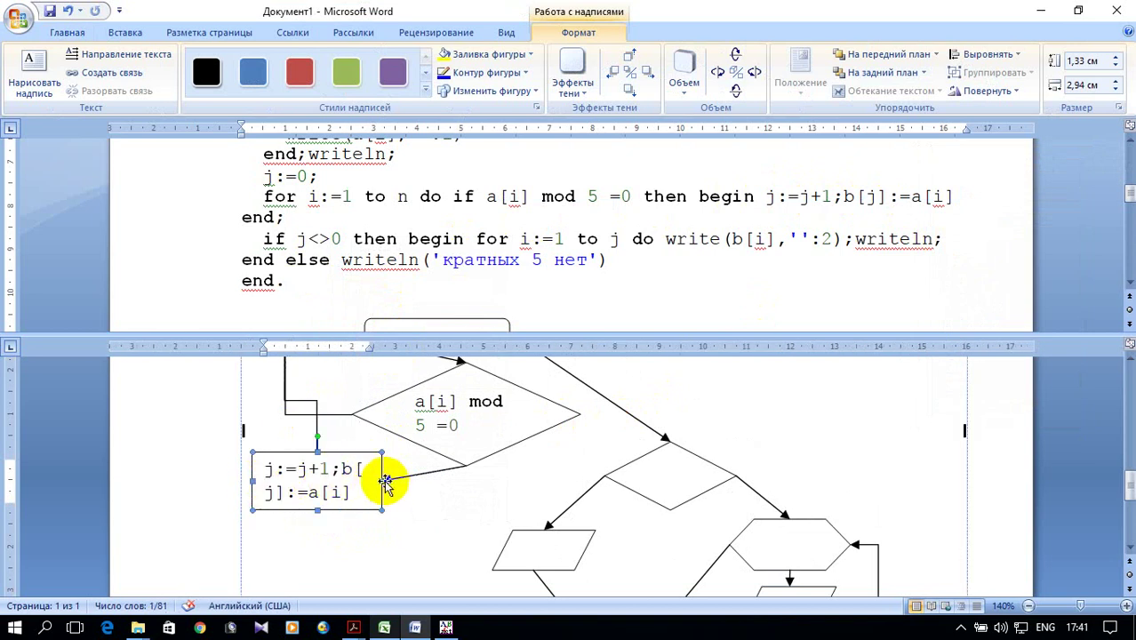
pyautogui.moveTo(392, 481); pyautogui.dragTo(423, 481)
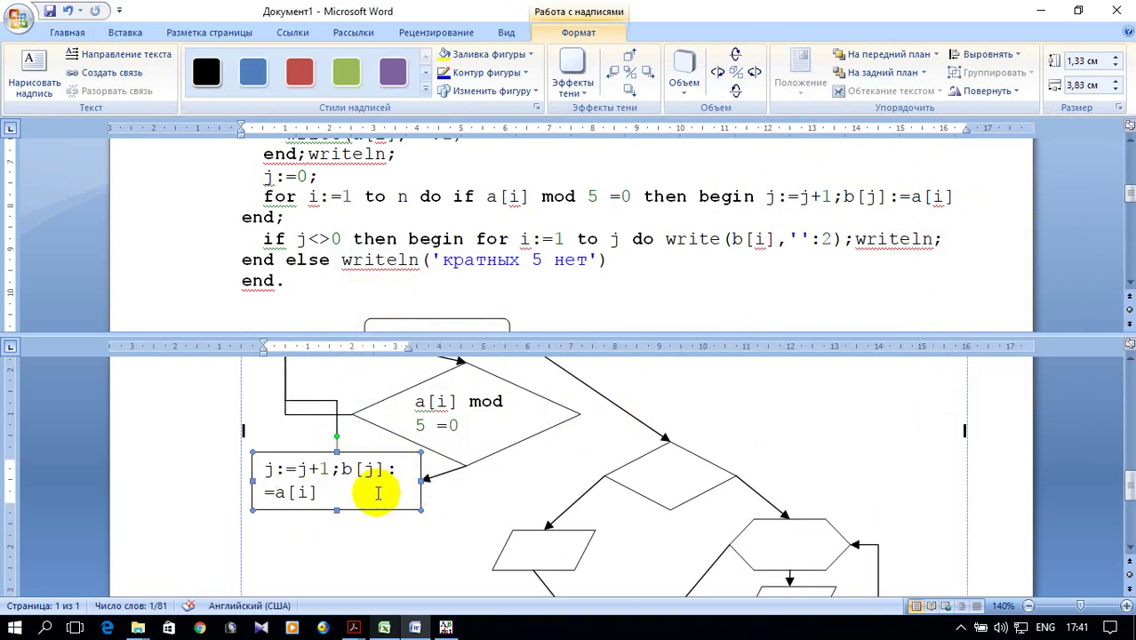
pyautogui.moveTo(338, 510); pyautogui.dragTo(338, 531)
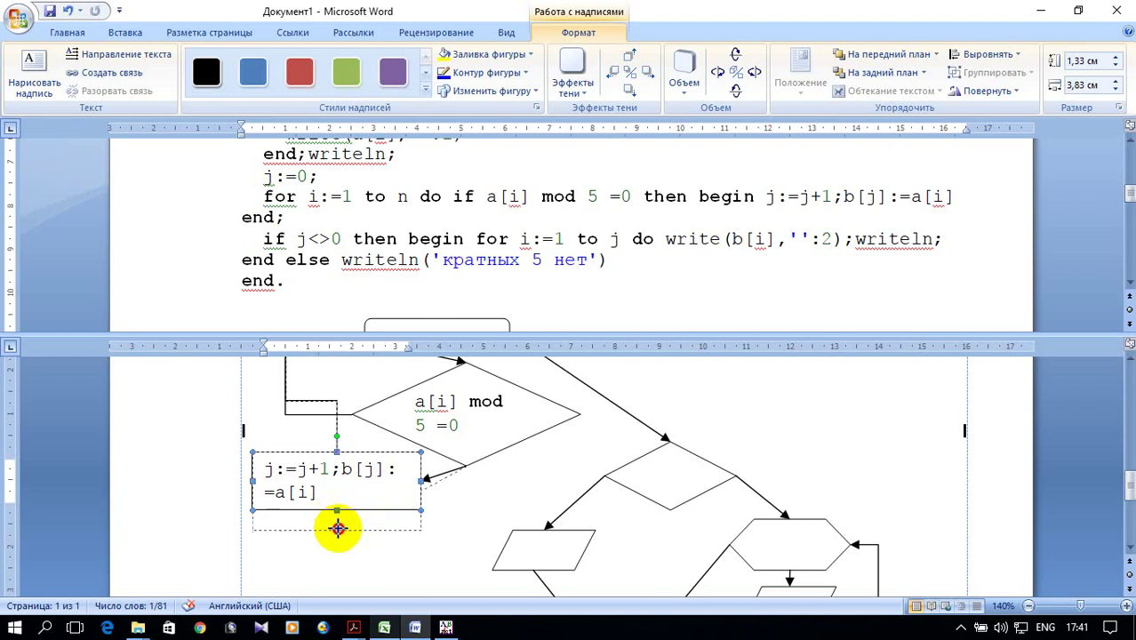
# Split j:=j+1 and b[j]:=a[i] onto separate lines and shorten the box to fit.
pyautogui.click(335, 477)
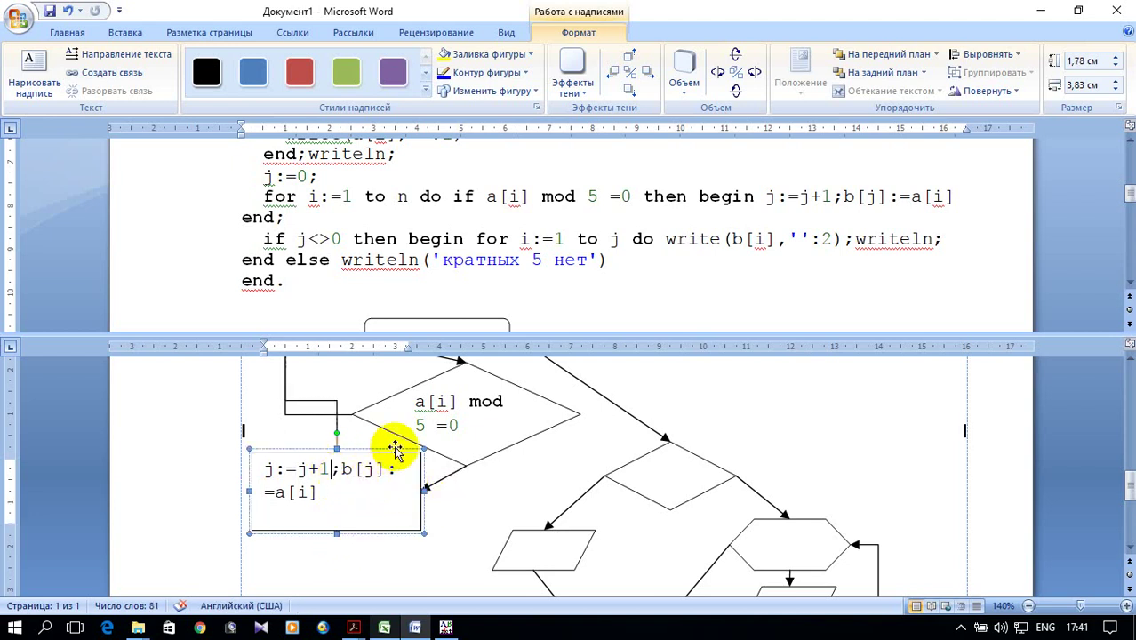
pyautogui.press('Return')
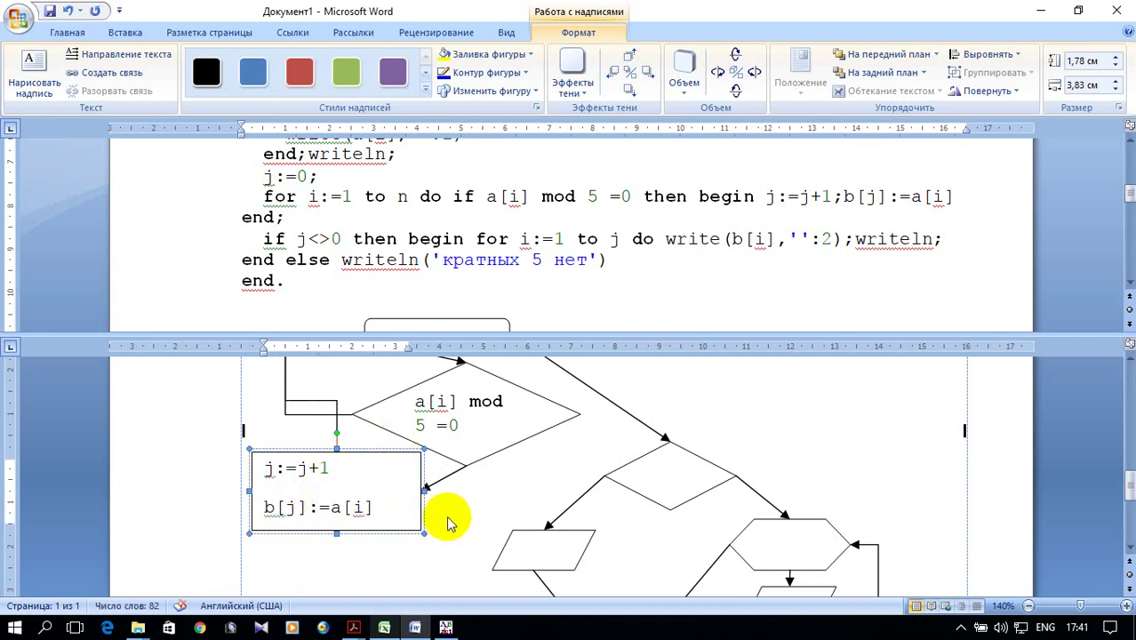
pyautogui.scroll(-1, 449, 515)
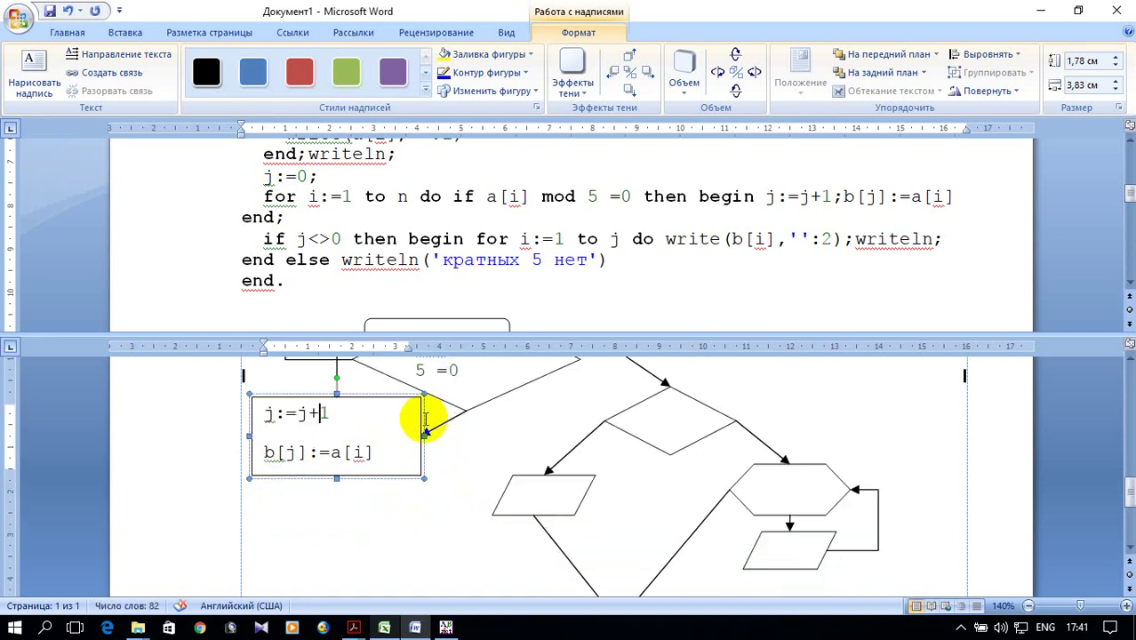
pyautogui.moveTo(336, 480); pyautogui.dragTo(338, 471)
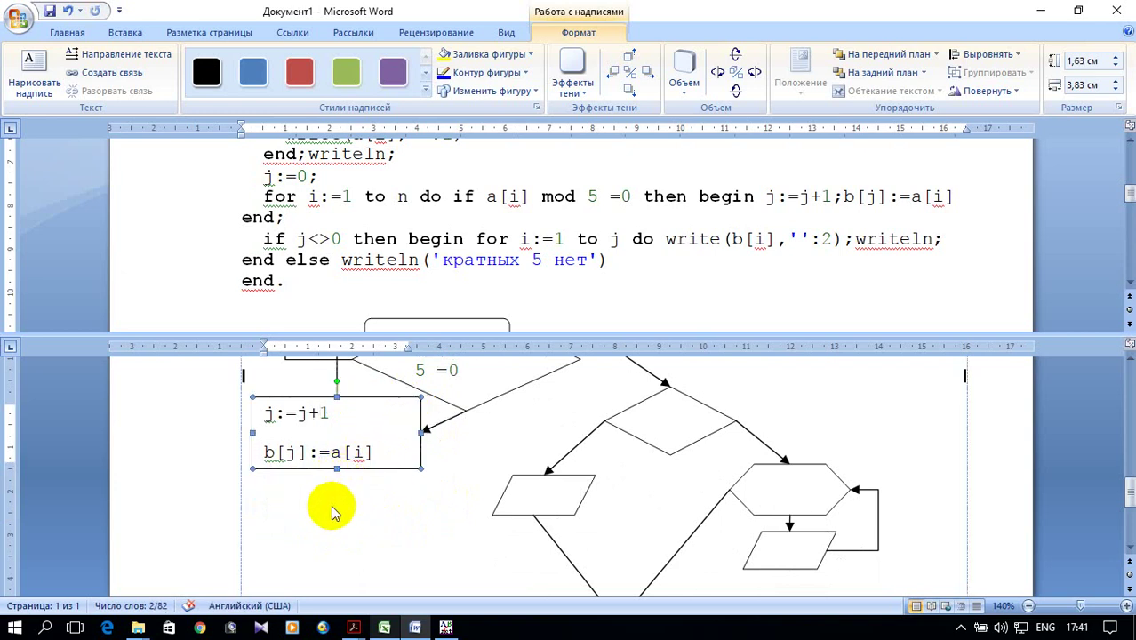
pyautogui.scroll(1, 342, 489)
pyautogui.scroll(2, 353, 487)
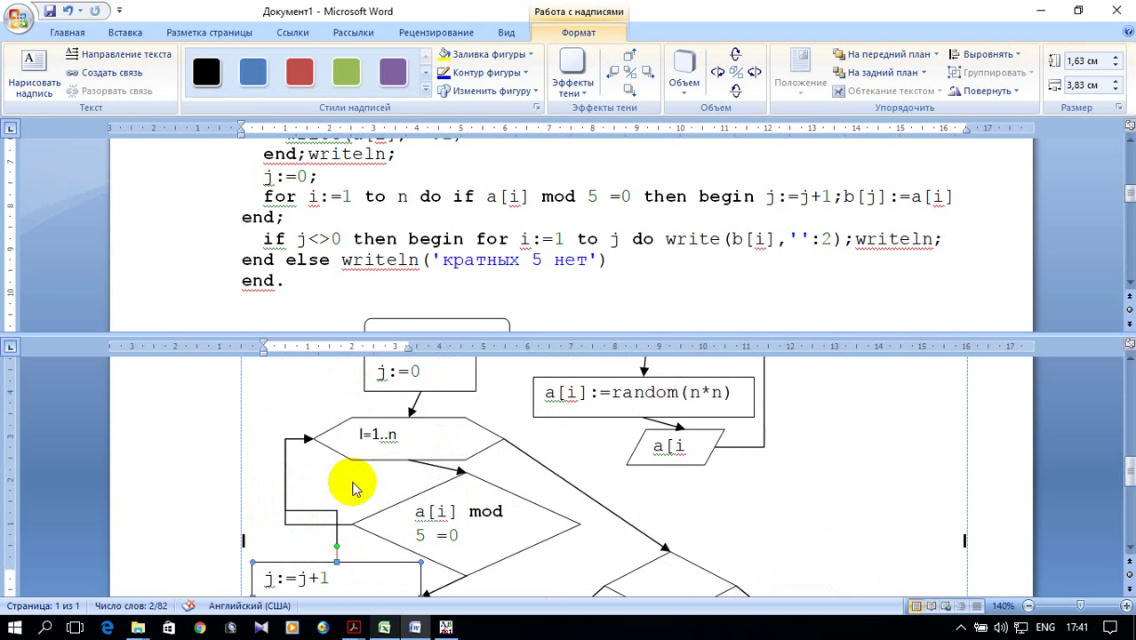
pyautogui.scroll(-2, 353, 487)
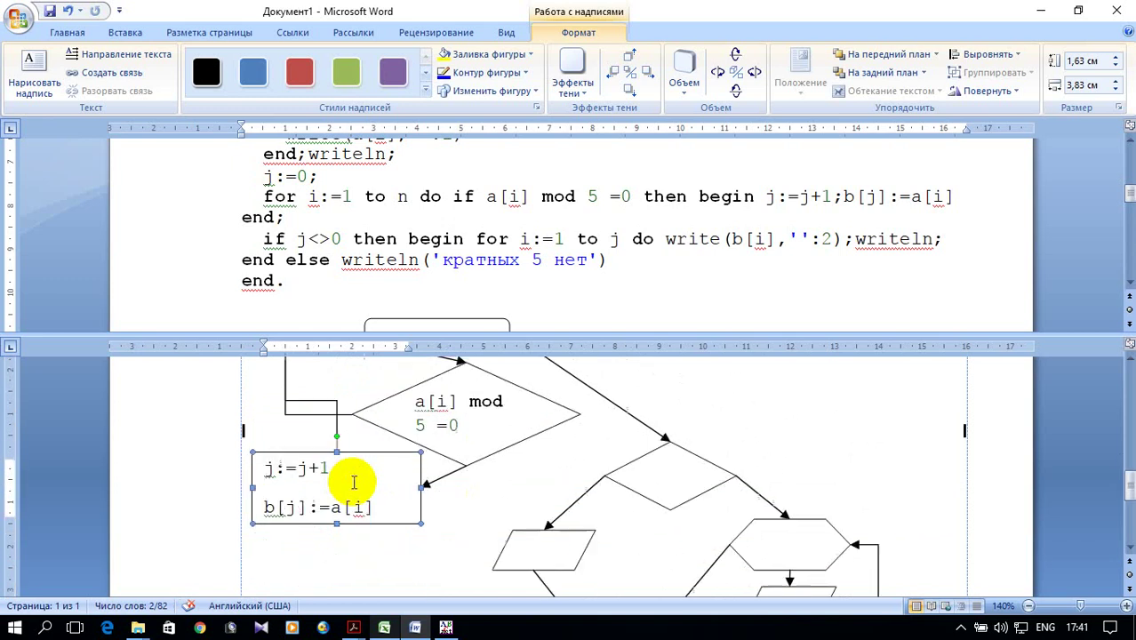
# Copy j<>0 from the code's if statement and paste it into the second decision diamond.
pyautogui.click(303, 238)
pyautogui.moveTo(298, 239); pyautogui.dragTo(346, 242)
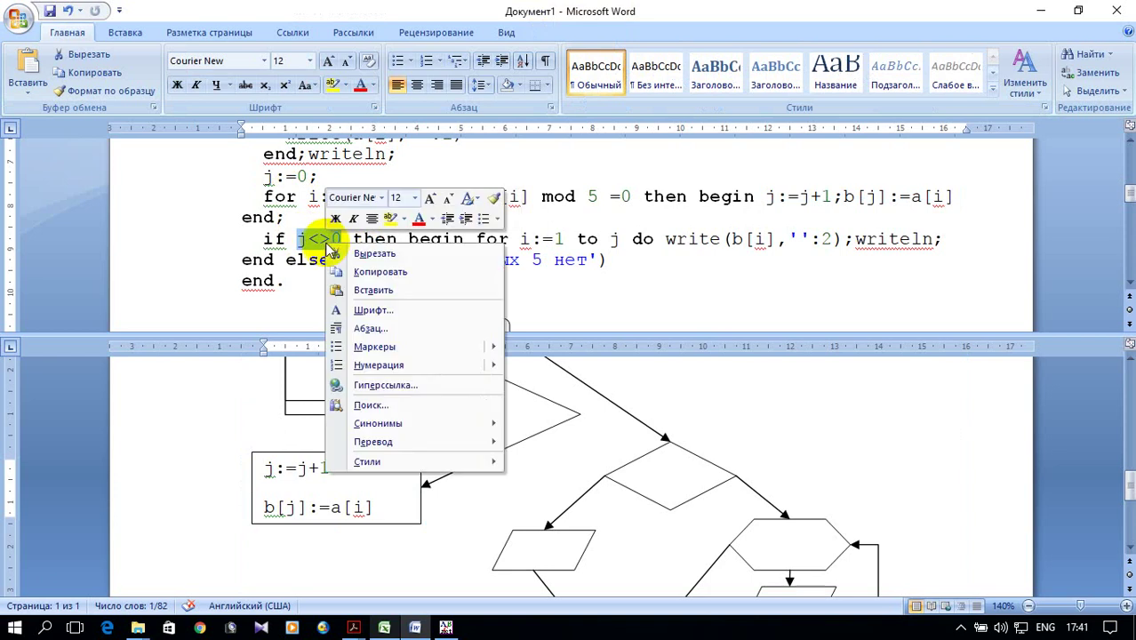
pyautogui.rightClick(326, 243)
pyautogui.click(394, 272)
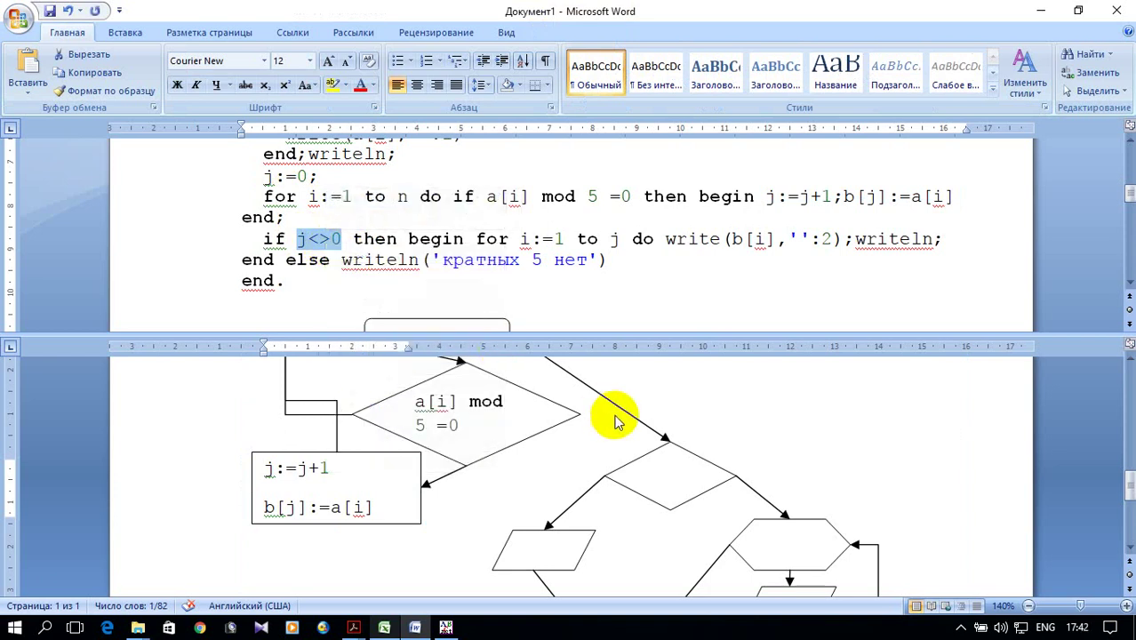
pyautogui.click(664, 469)
pyautogui.rightClick(662, 476)
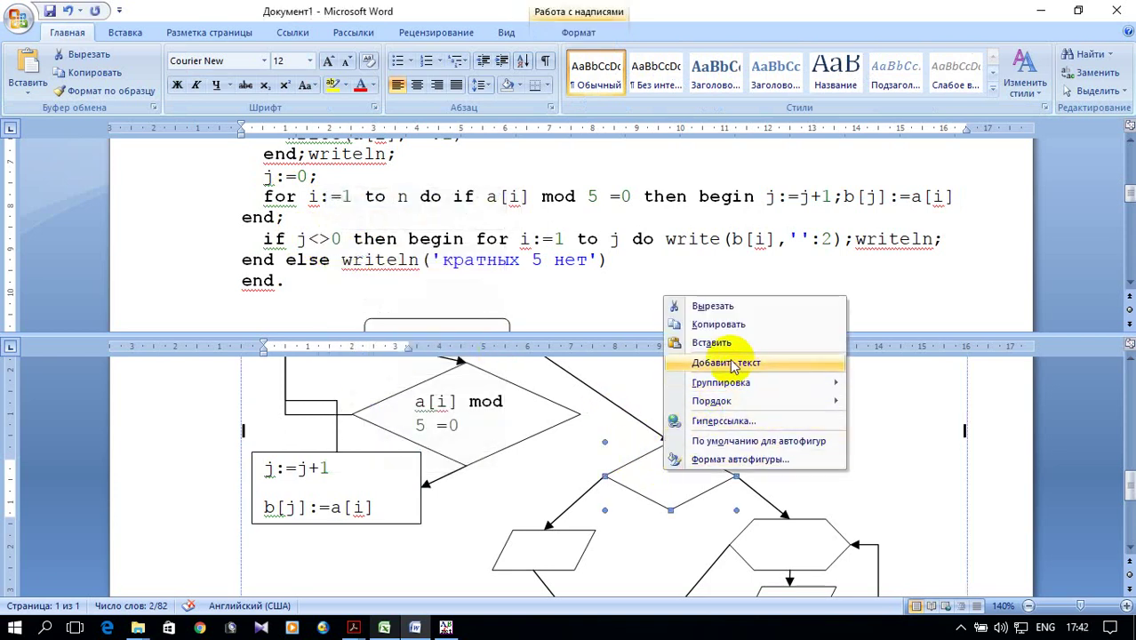
pyautogui.click(725, 363)
pyautogui.rightClick(675, 468)
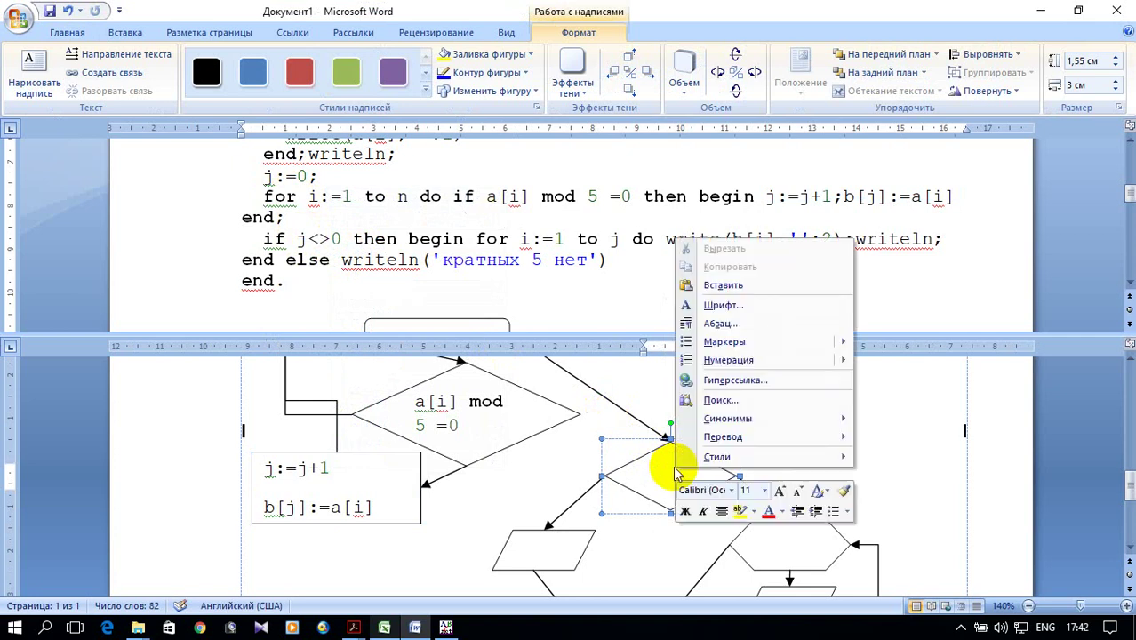
pyautogui.click(736, 283)
pyautogui.click(794, 465)
pyautogui.scroll(-1, 835, 469)
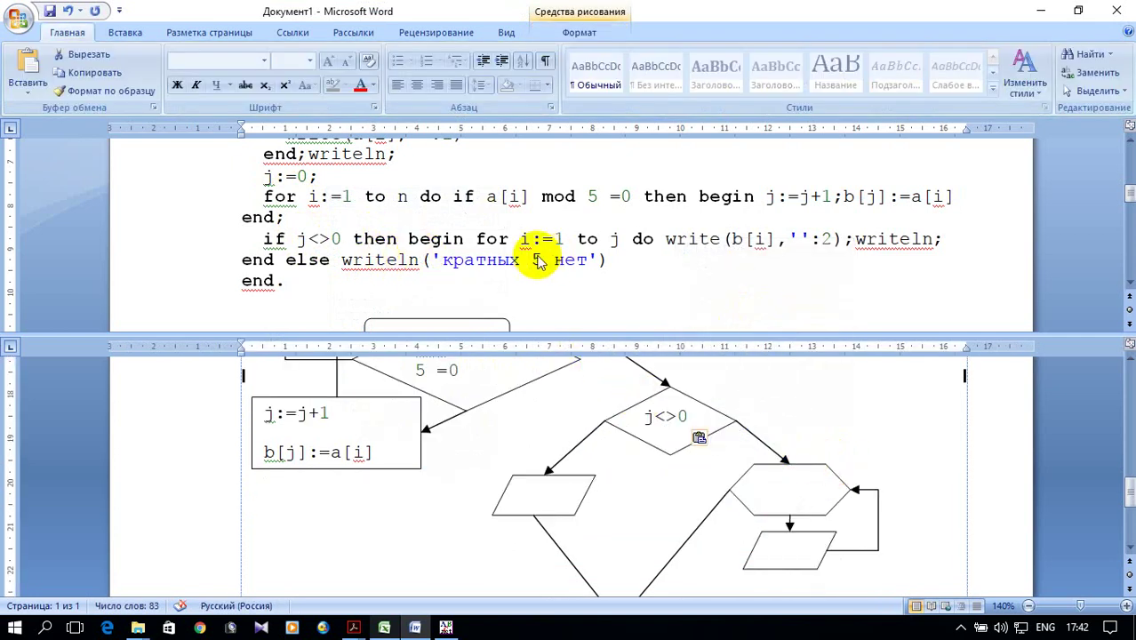
pyautogui.press('Escape')
pyautogui.moveTo(432, 260); pyautogui.dragTo(587, 260)
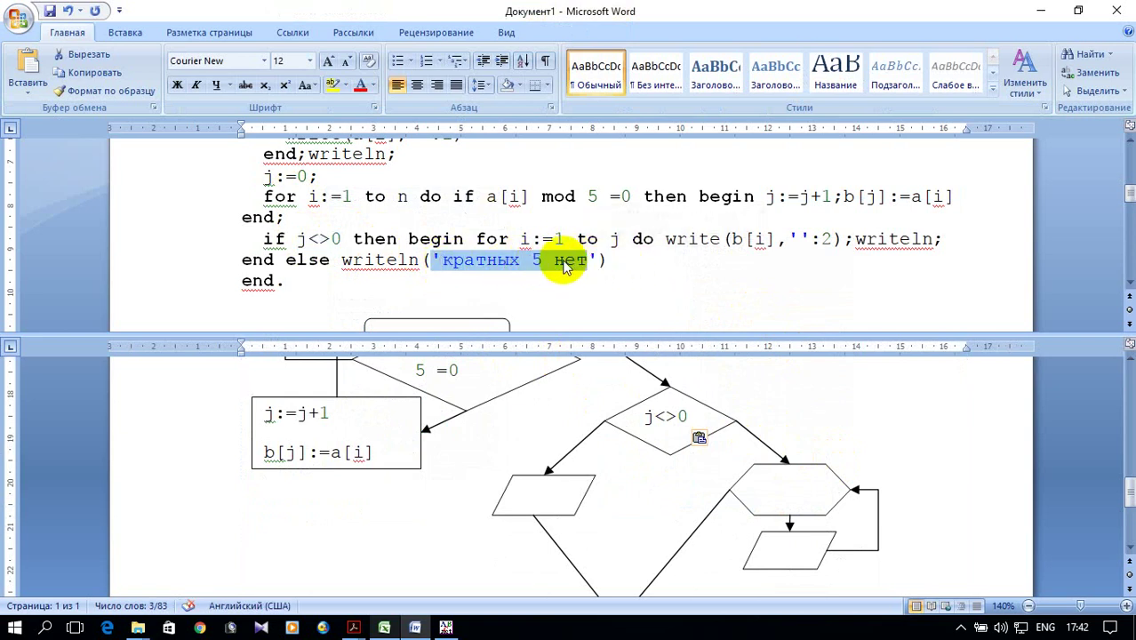
# Paste the copied 'кратных 5 нет' message into the empty left output parallelogram.
pyautogui.rightClick(587, 259)
pyautogui.click(627, 289)
pyautogui.scroll(-3, 605, 391)
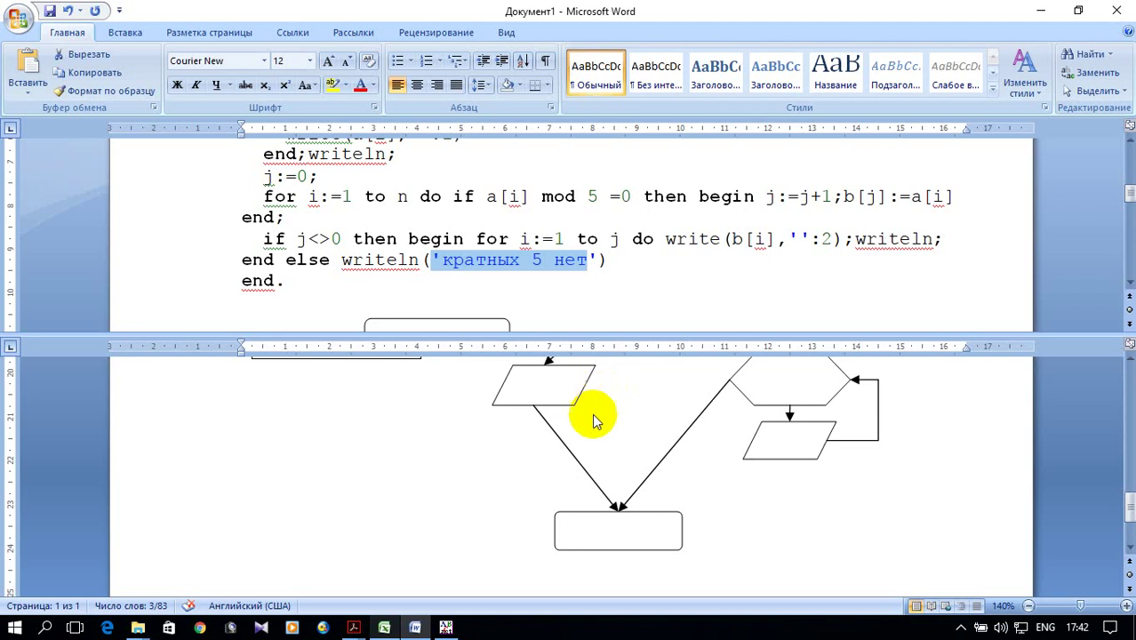
pyautogui.click(545, 386)
pyautogui.rightClick(558, 385)
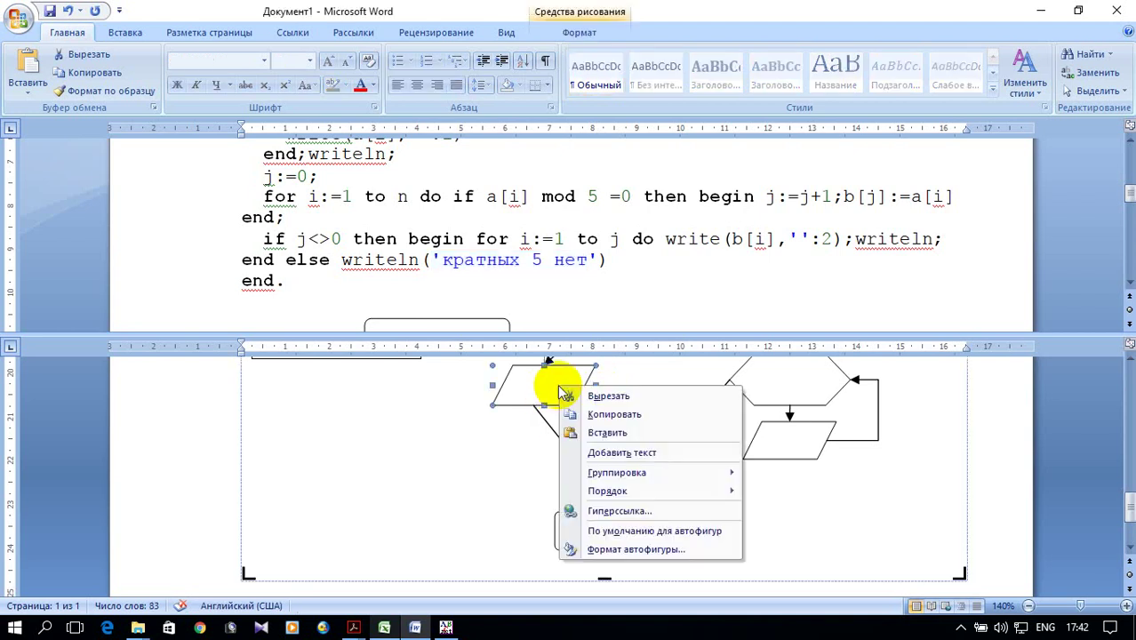
pyautogui.click(619, 451)
pyautogui.rightClick(550, 385)
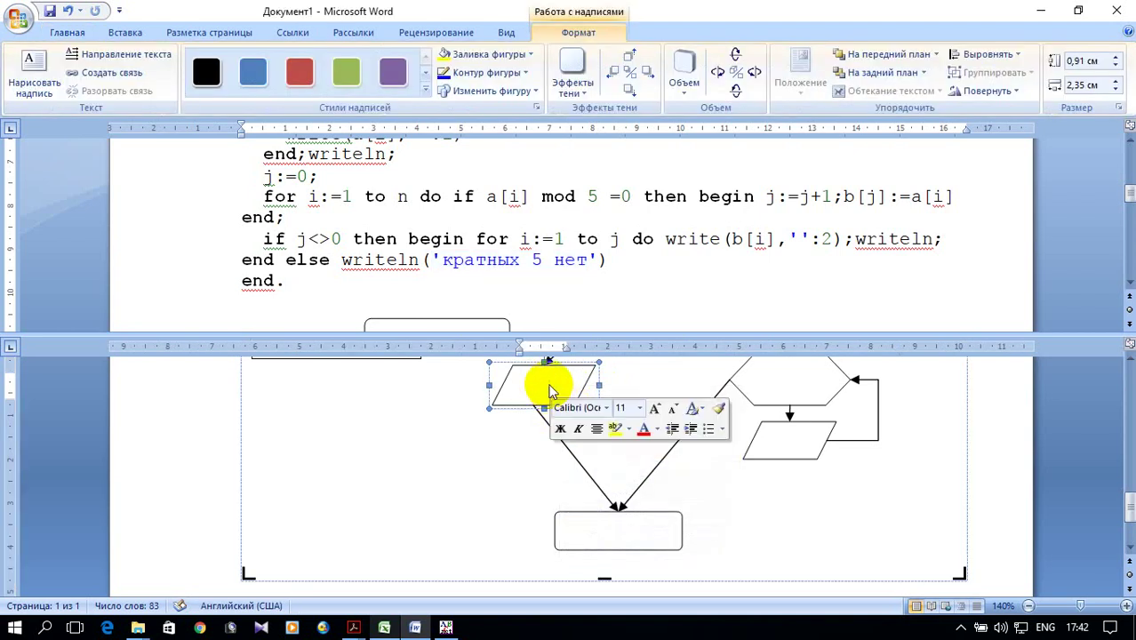
pyautogui.click(595, 205)
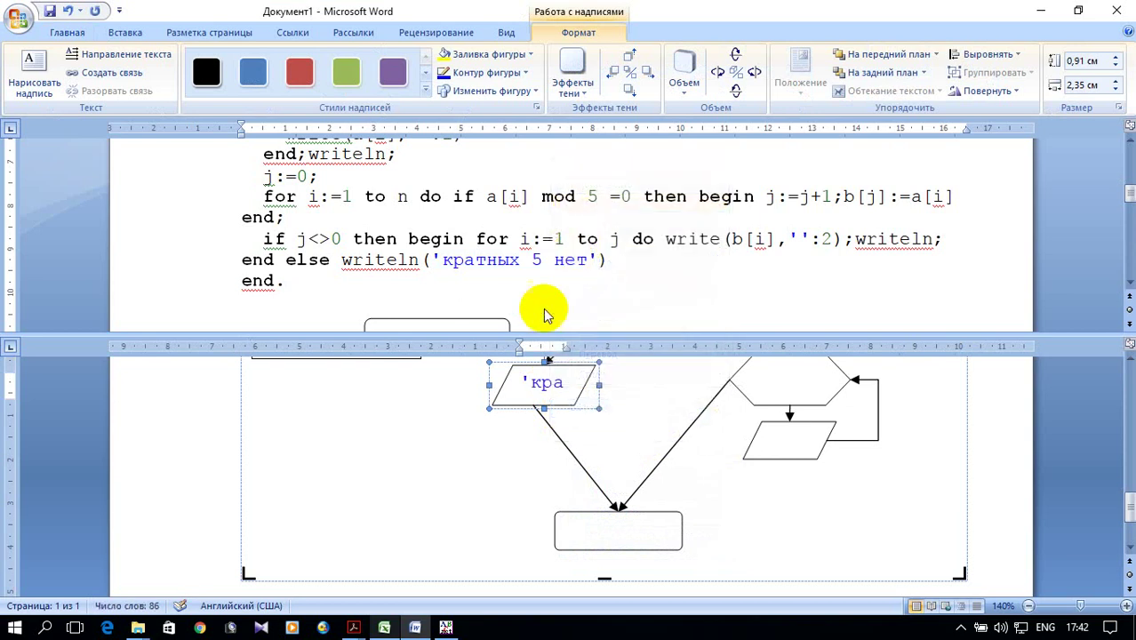
# Widen the parallelogram on both sides so the whole message shows.
pyautogui.moveTo(488, 386); pyautogui.dragTo(394, 385)
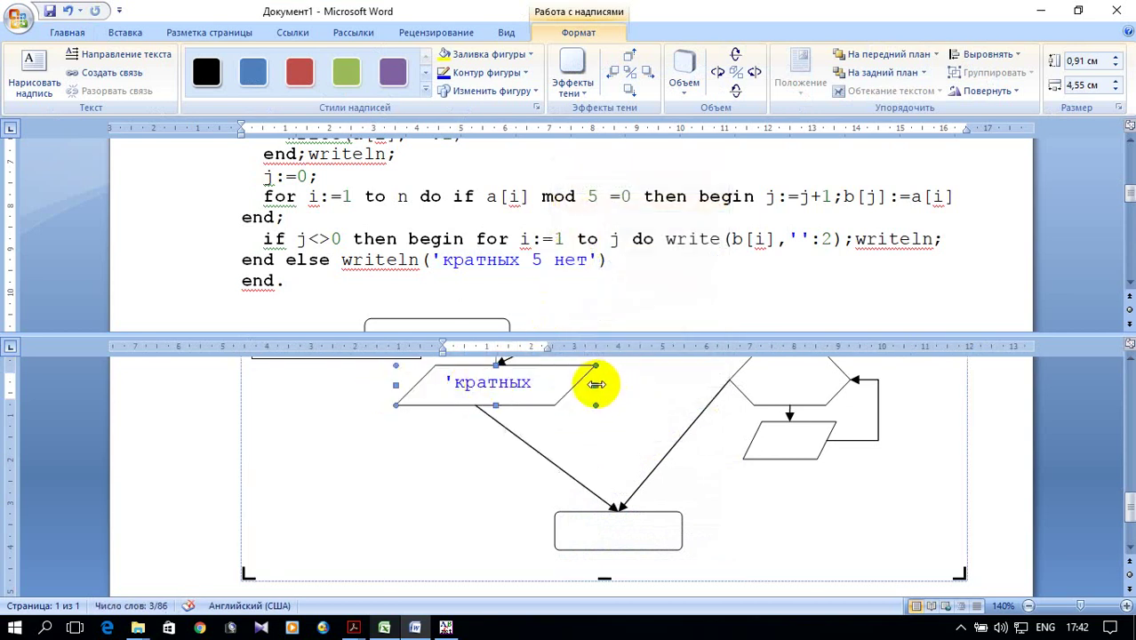
pyautogui.moveTo(596, 385); pyautogui.dragTo(682, 384)
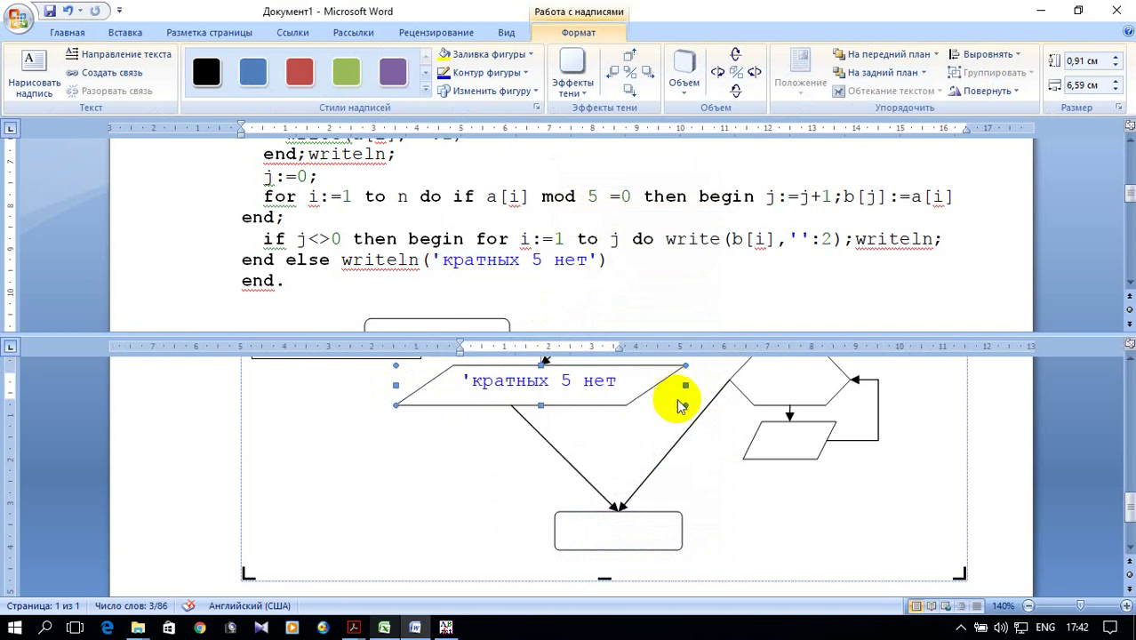
pyautogui.scroll(2, 650, 484)
pyautogui.scroll(2, 761, 474)
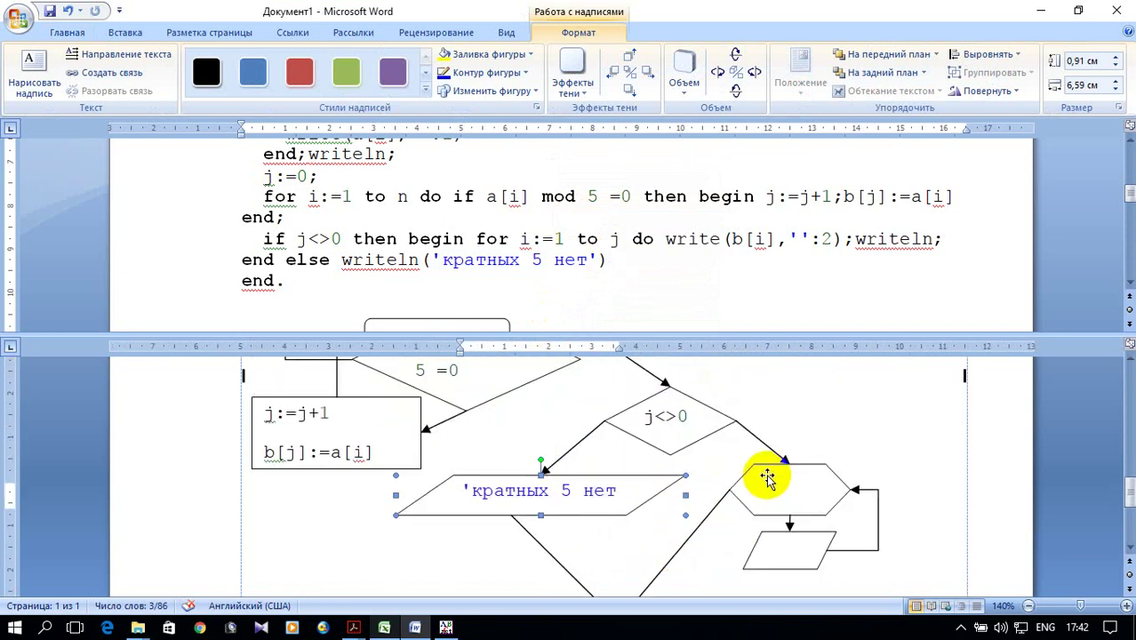
pyautogui.scroll(2, 508, 464)
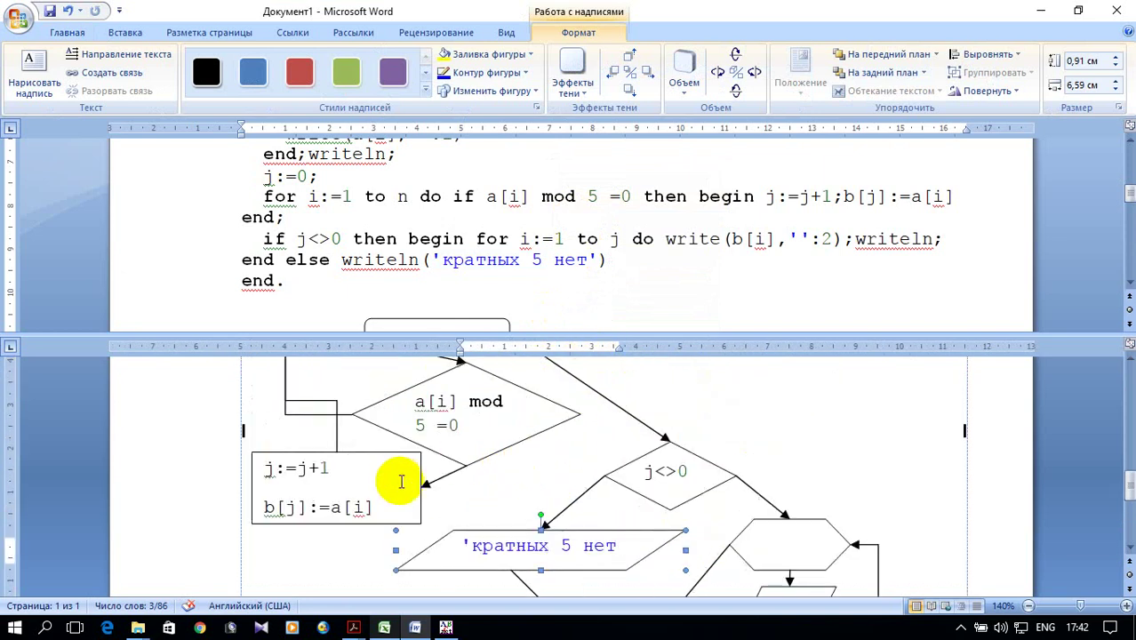
pyautogui.scroll(2, 427, 473)
pyautogui.scroll(2, 431, 478)
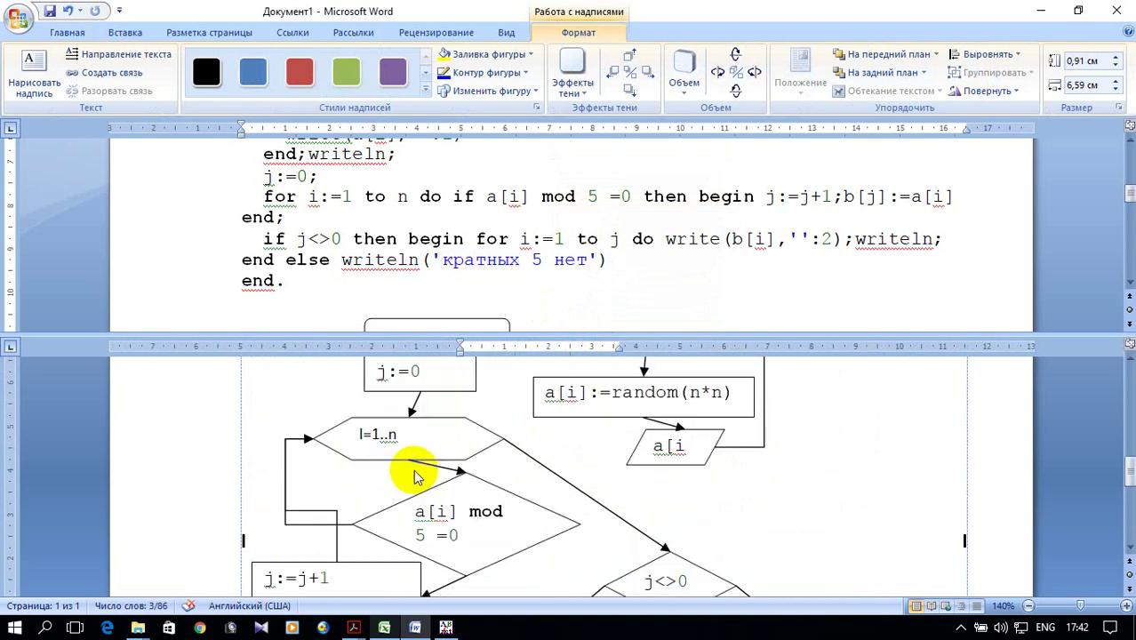
# Copy the I=1..n loop header from the code into the empty hexagon and change it to I=1..j.
pyautogui.click(370, 433)
pyautogui.moveTo(361, 435); pyautogui.dragTo(404, 434)
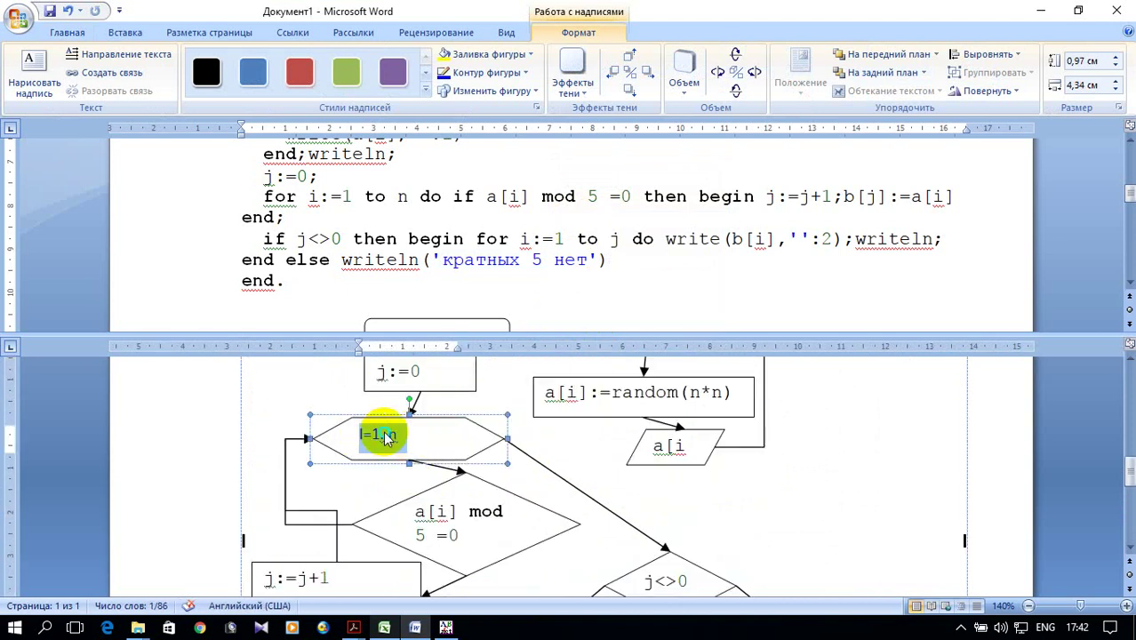
pyautogui.rightClick(385, 435)
pyautogui.click(476, 235)
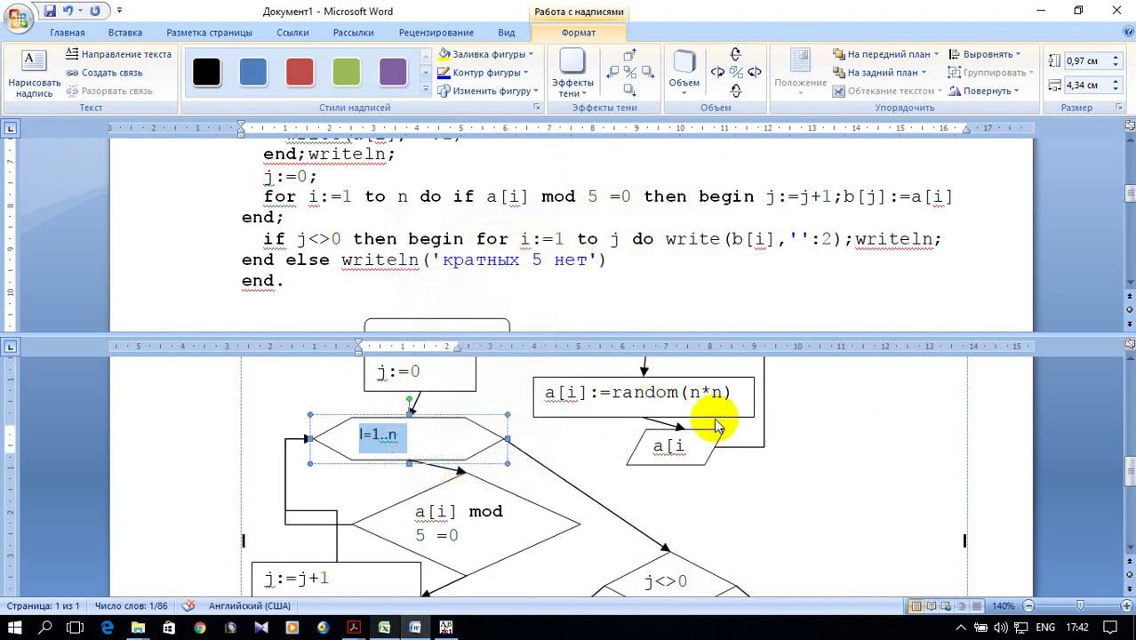
pyautogui.scroll(-2, 718, 426)
pyautogui.scroll(-2, 737, 436)
pyautogui.click(784, 441)
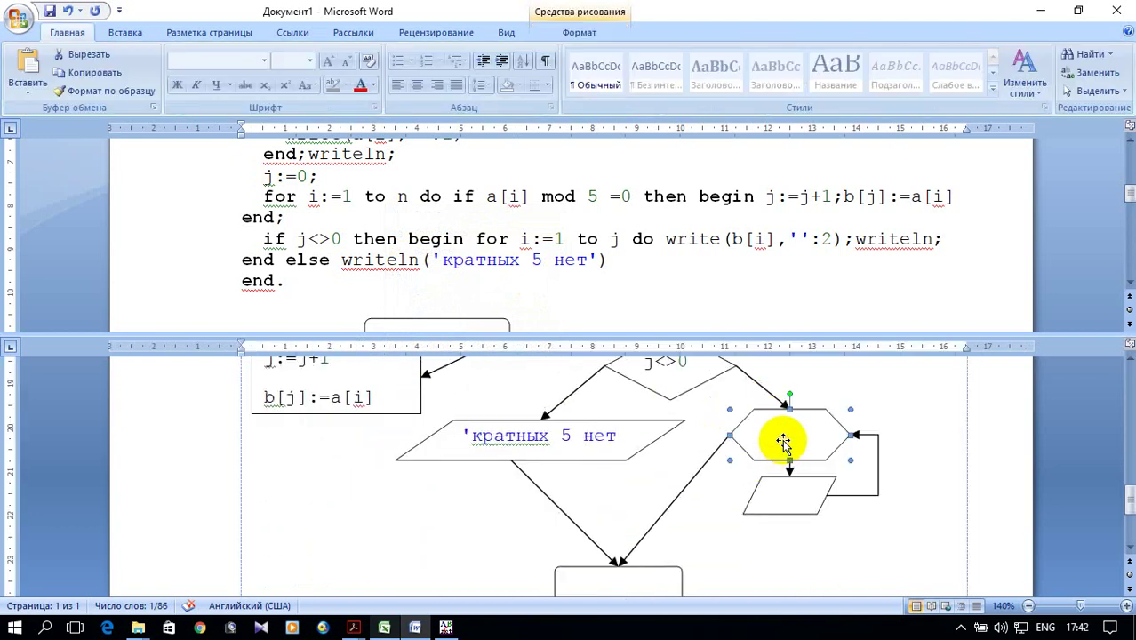
pyautogui.rightClick(785, 441)
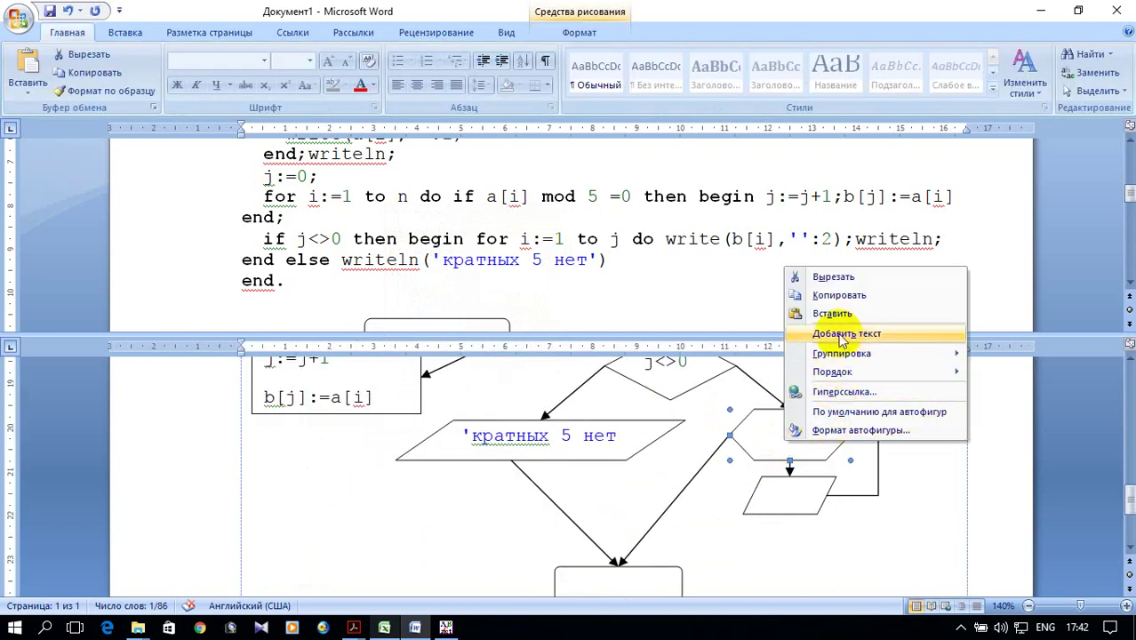
pyautogui.click(841, 334)
pyautogui.rightClick(777, 442)
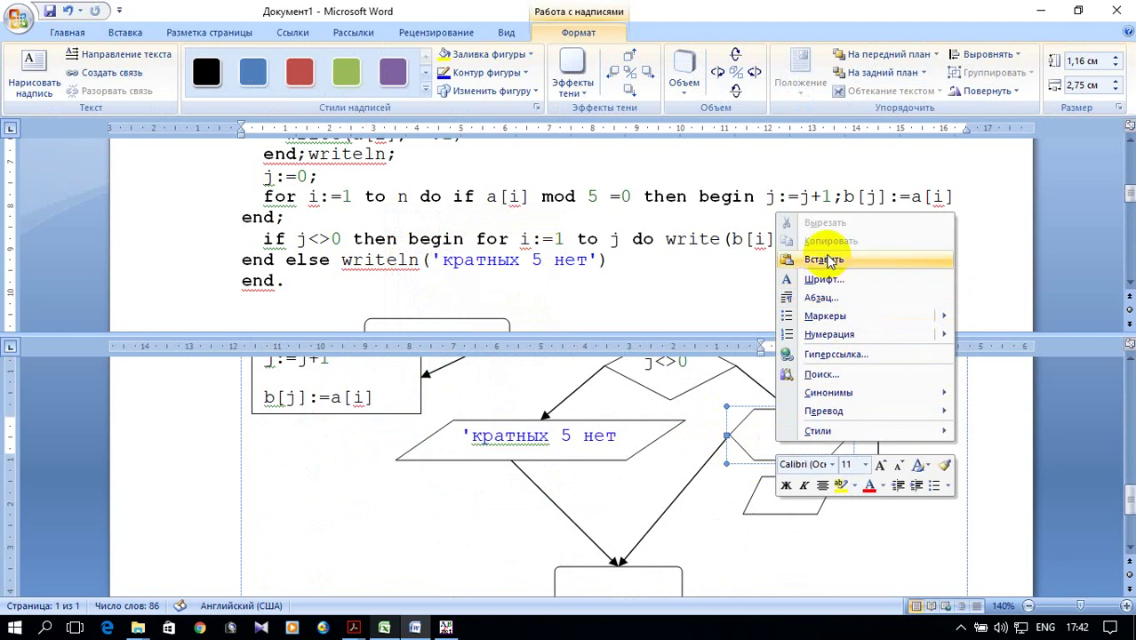
pyautogui.click(836, 254)
pyautogui.click(798, 427)
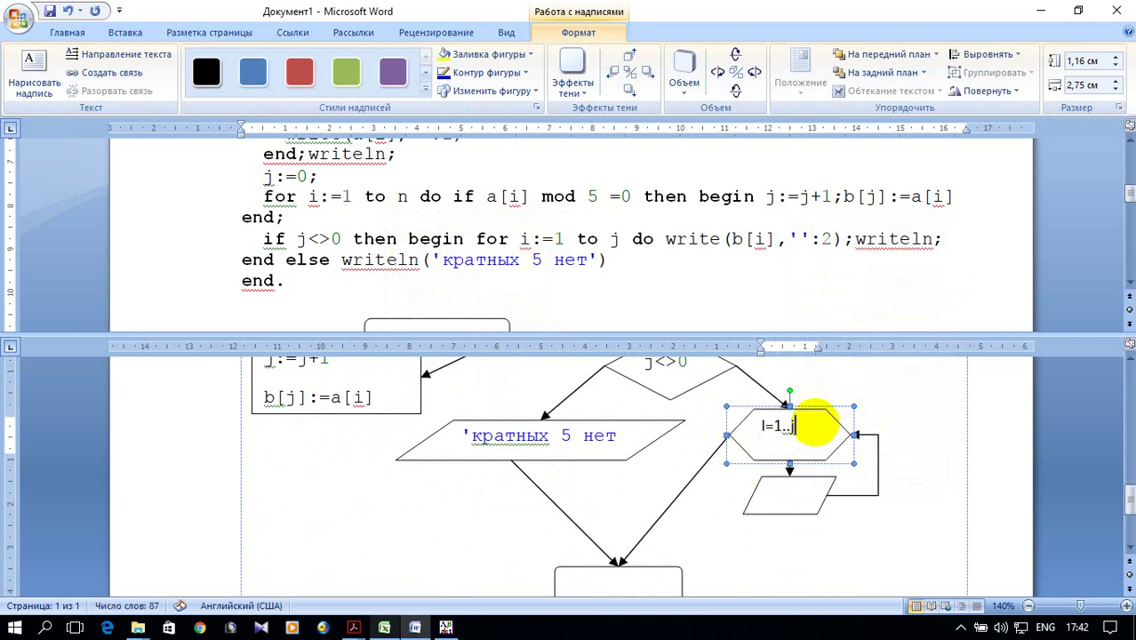
# Paste b[i] from the write statement into the parallelogram below, widening it to fit.
pyautogui.moveTo(432, 260); pyautogui.dragTo(587, 260)
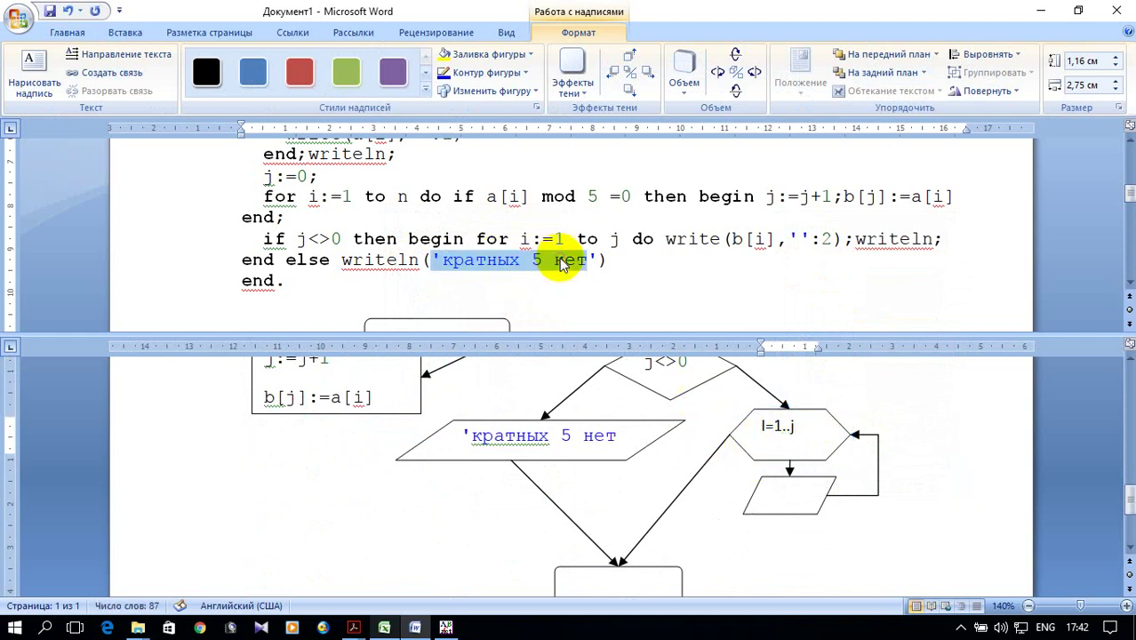
pyautogui.moveTo(732, 239); pyautogui.dragTo(769, 243)
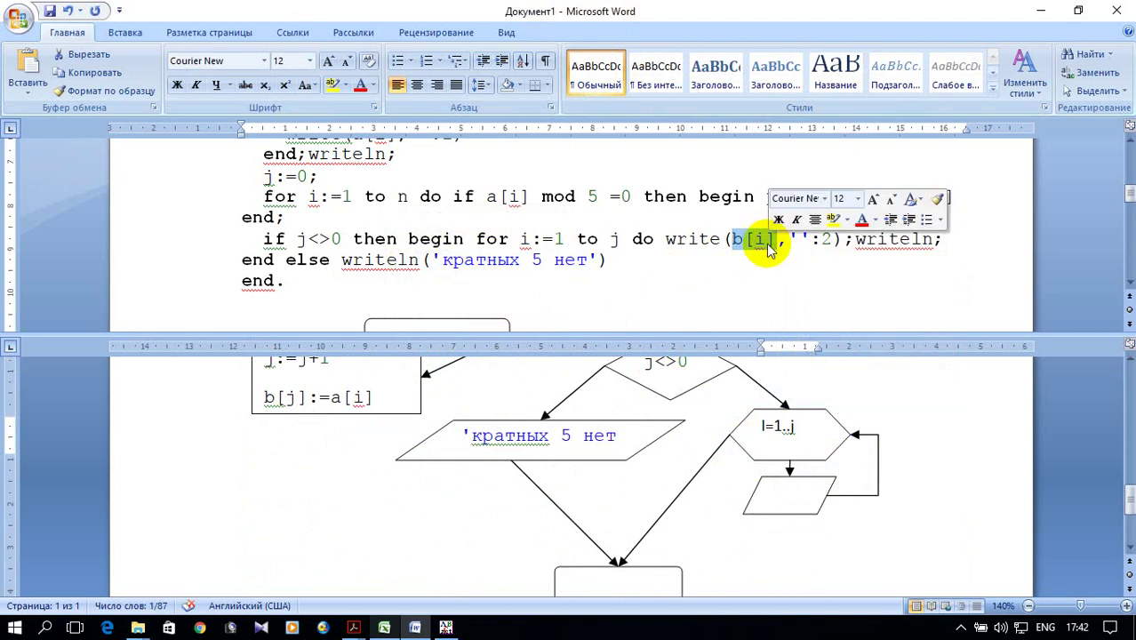
pyautogui.rightClick(769, 245)
pyautogui.click(812, 269)
pyautogui.click(791, 436)
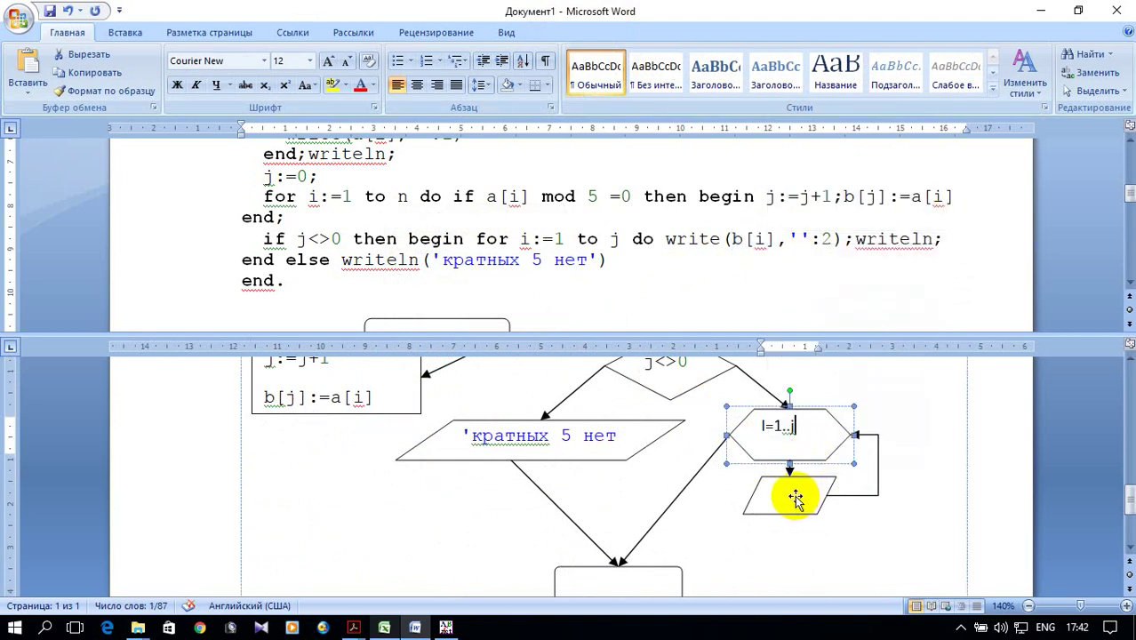
pyautogui.rightClick(796, 500)
pyautogui.click(861, 390)
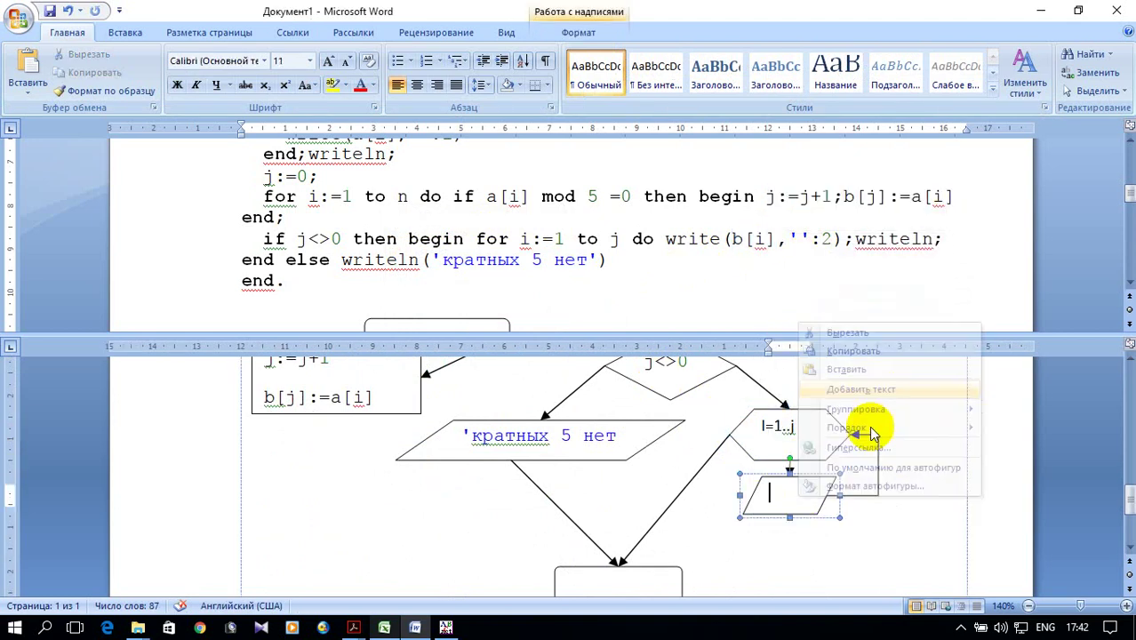
pyautogui.rightClick(798, 498)
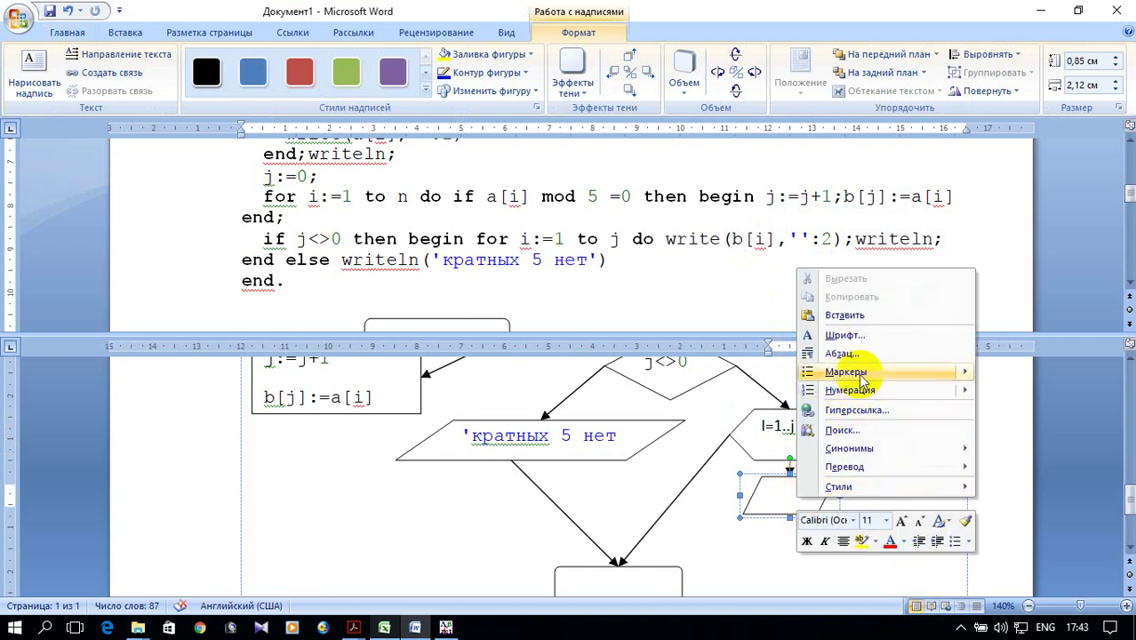
pyautogui.click(836, 304)
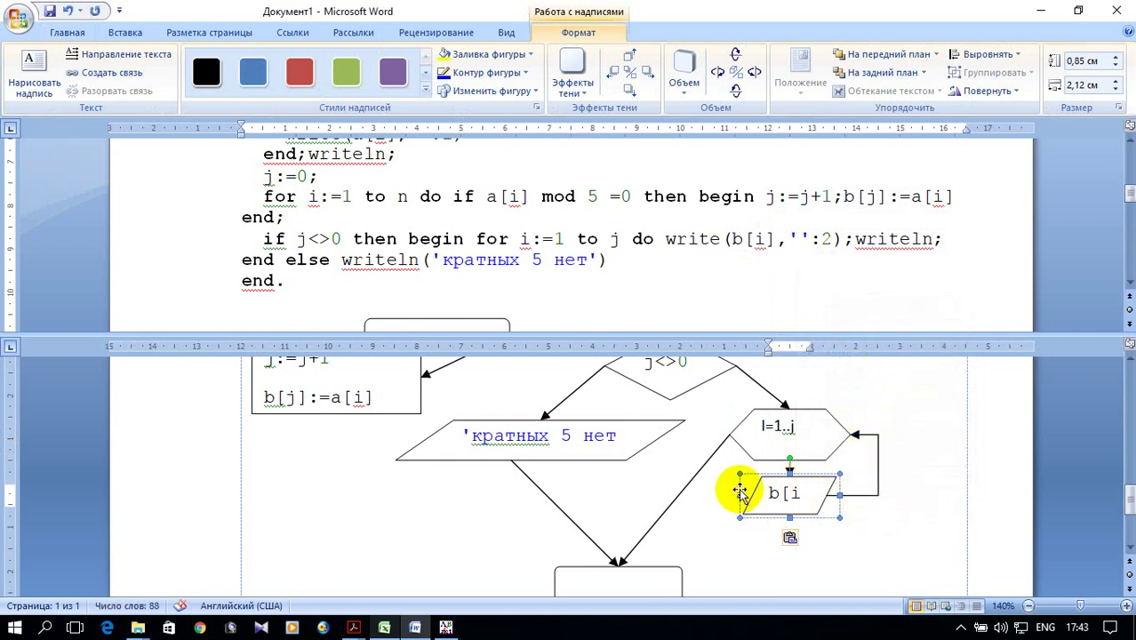
pyautogui.moveTo(741, 496); pyautogui.dragTo(704, 505)
pyautogui.scroll(-2, 716, 498)
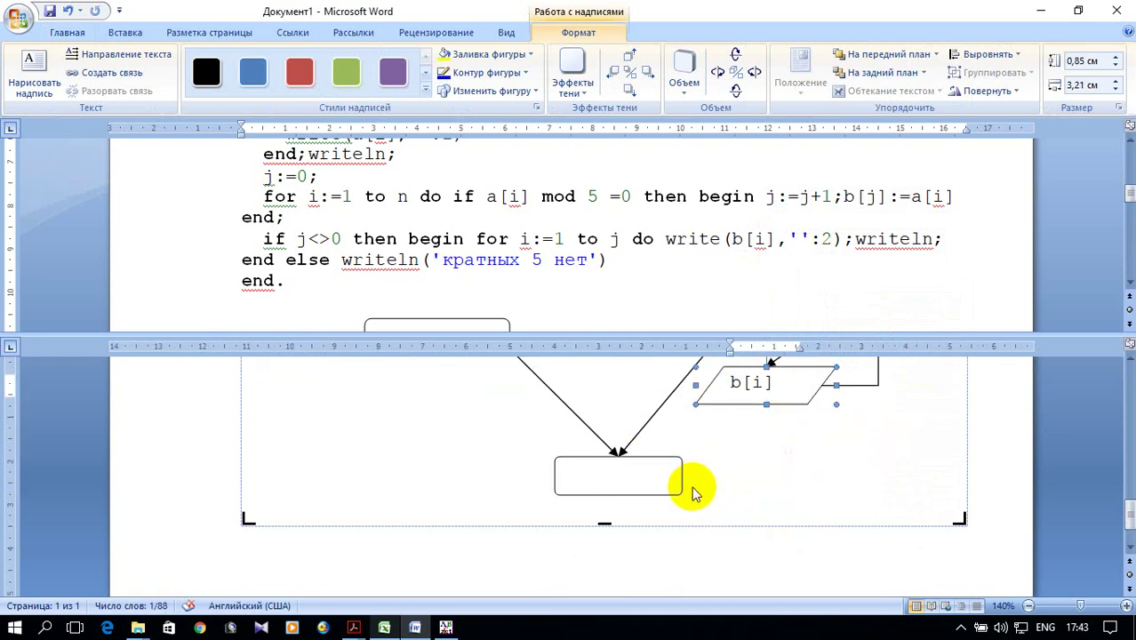
# Add the text 'конец' to the bottom terminal rectangle, correcting its misspelling.
pyautogui.click(646, 485)
pyautogui.rightClick(642, 482)
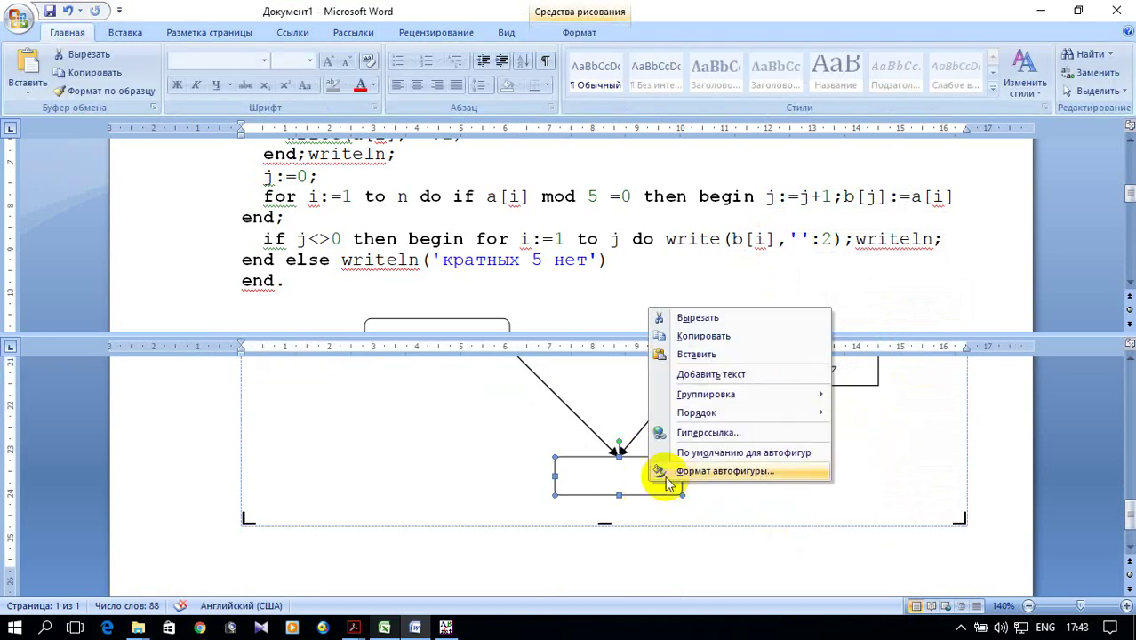
pyautogui.click(727, 376)
pyautogui.scroll(-3, 728, 397)
pyautogui.scroll(-3, 735, 446)
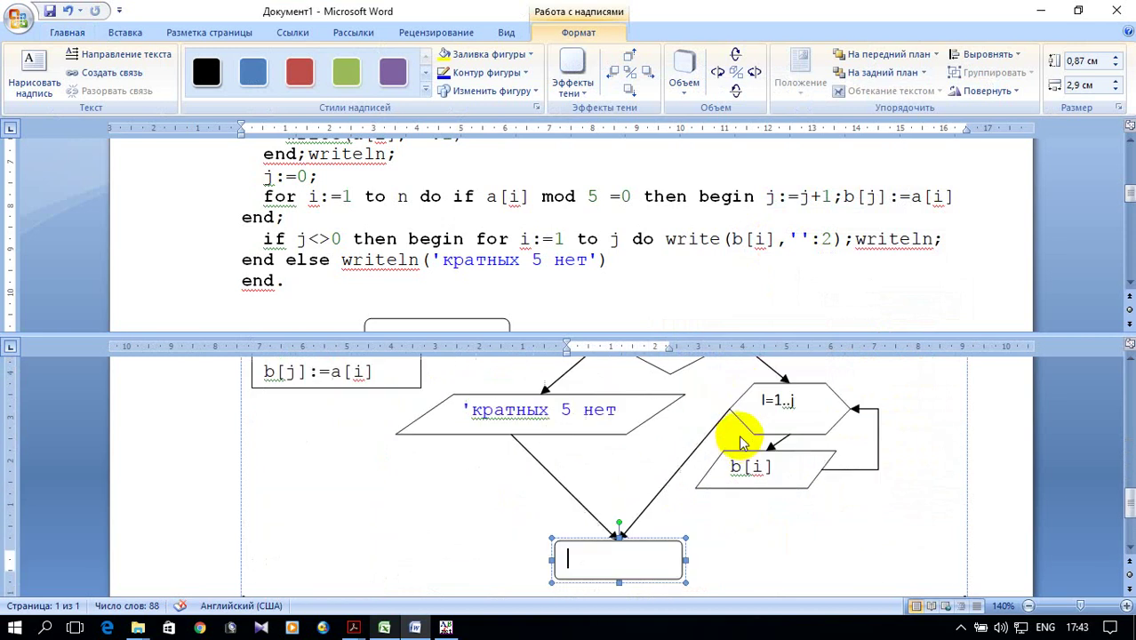
pyautogui.scroll(-3, 736, 432)
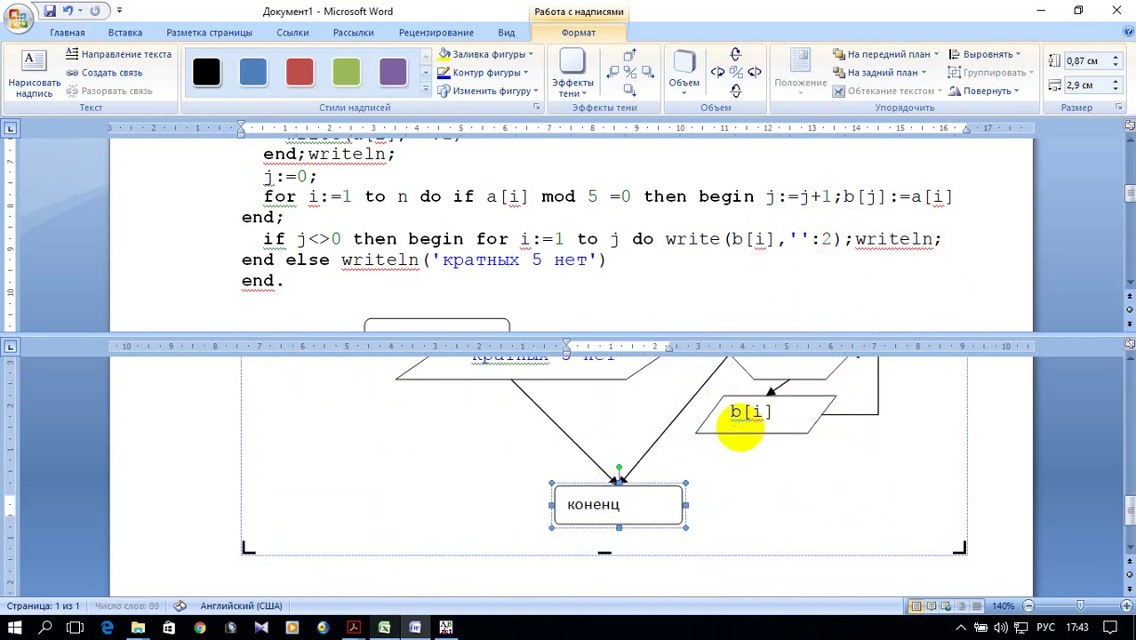
pyautogui.click(601, 506)
pyautogui.click(737, 483)
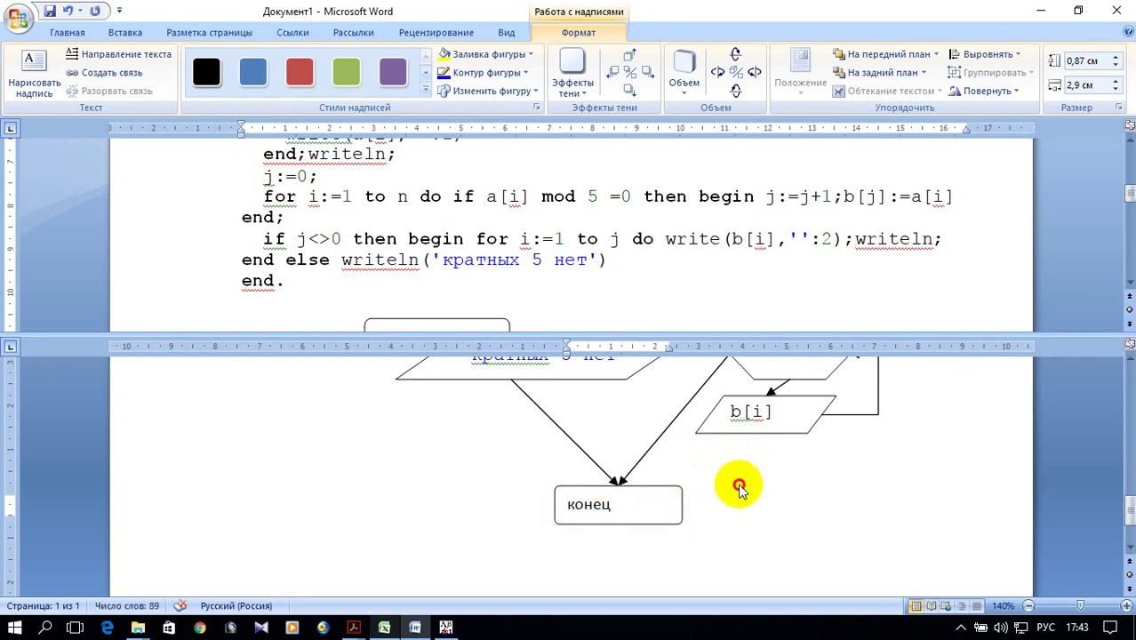
# Remove the window split and fit the drawing canvas tightly around the flowchart.
pyautogui.doubleClick(760, 338)
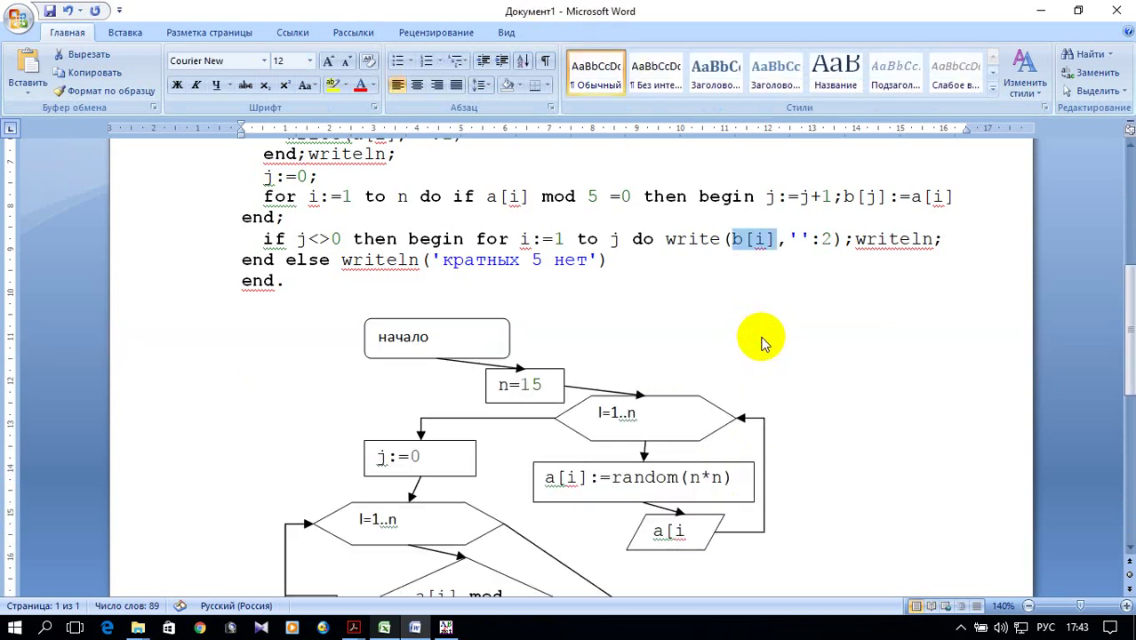
pyautogui.scroll(-3, 811, 326)
pyautogui.scroll(-5, 813, 325)
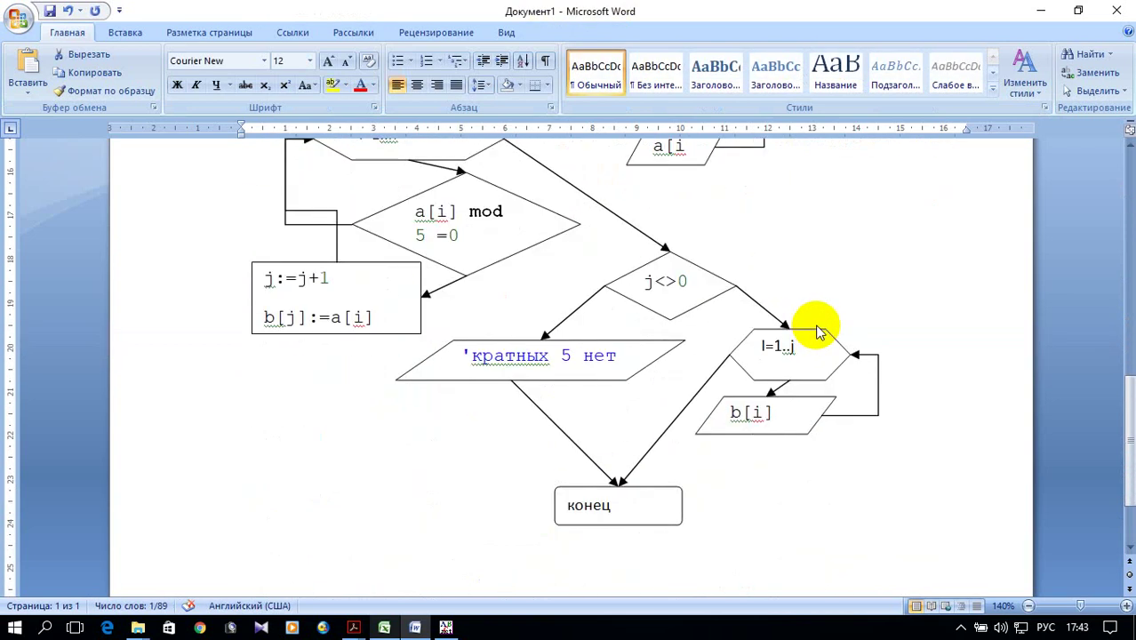
pyautogui.click(788, 346)
pyautogui.rightClick(966, 298)
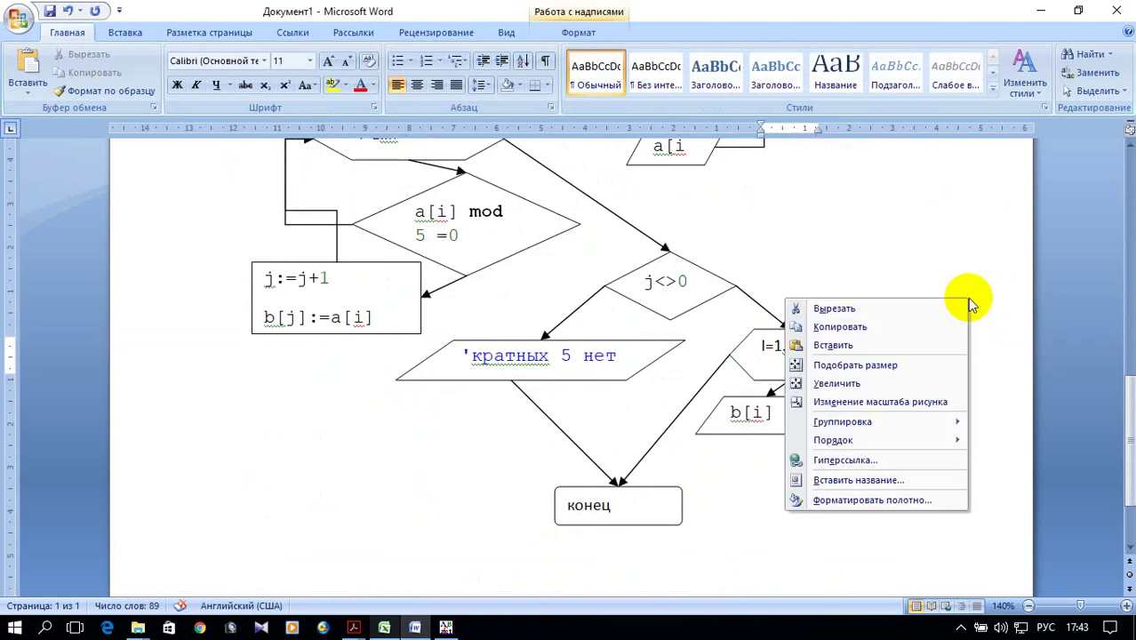
pyautogui.click(856, 365)
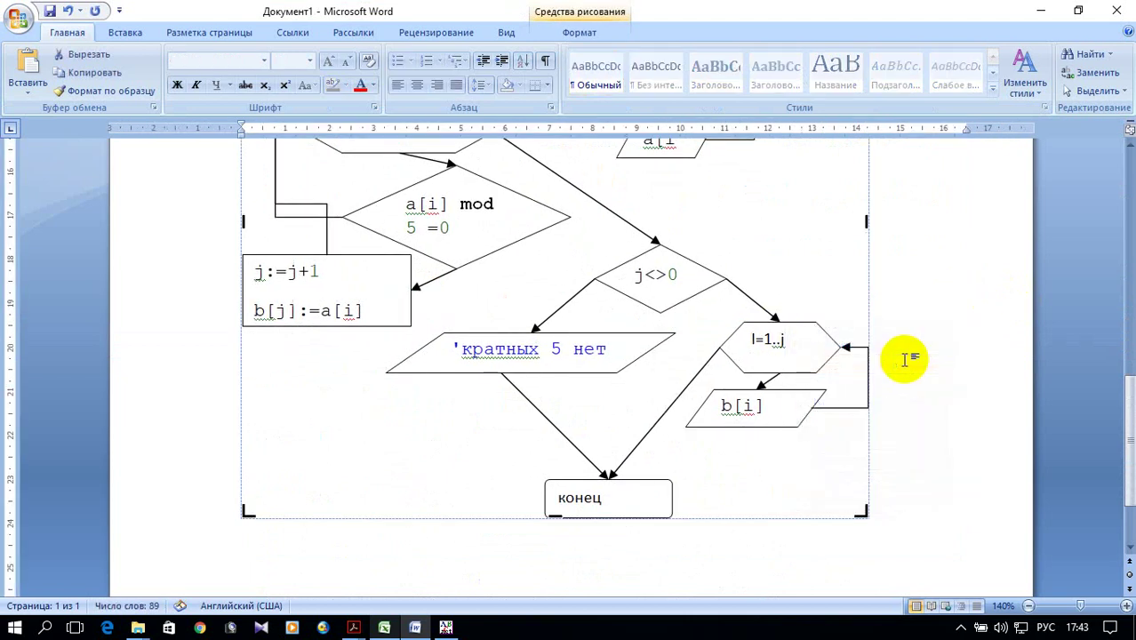
# Lower the return line from j:=j+1 back to the first loop.
pyautogui.scroll(3, 907, 359)
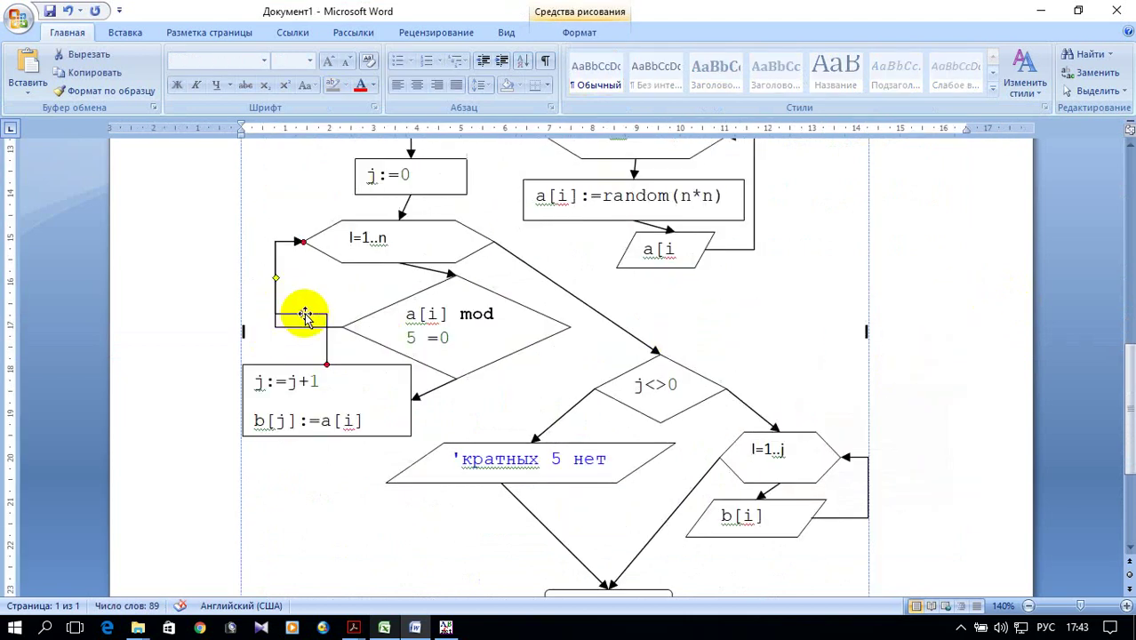
pyautogui.moveTo(291, 344); pyautogui.dragTo(293, 343)
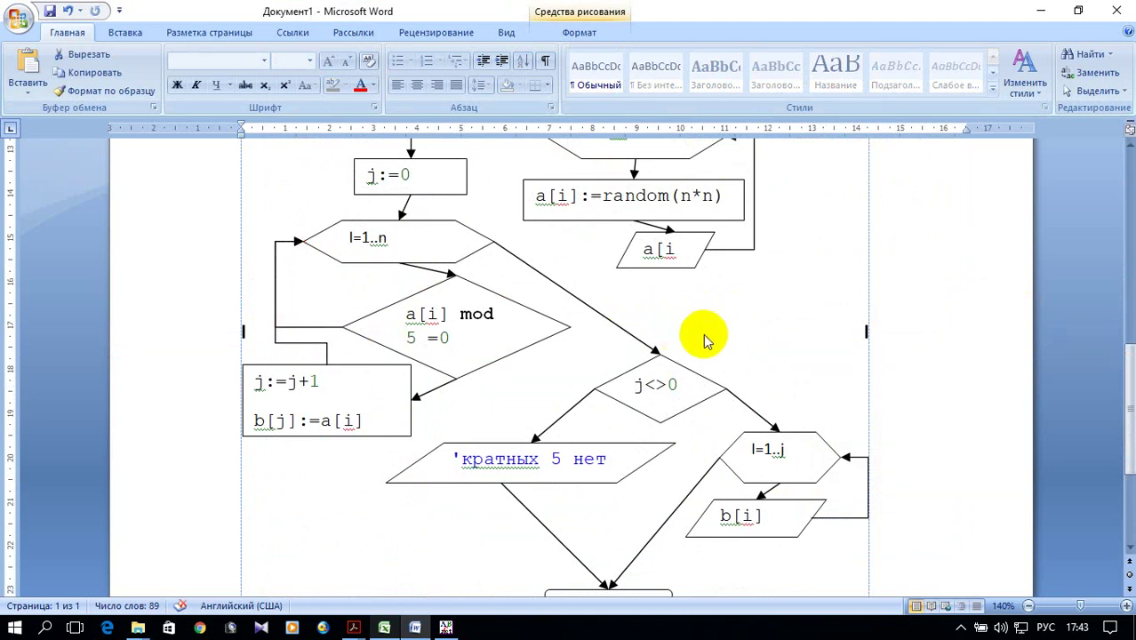
pyautogui.scroll(3, 684, 292)
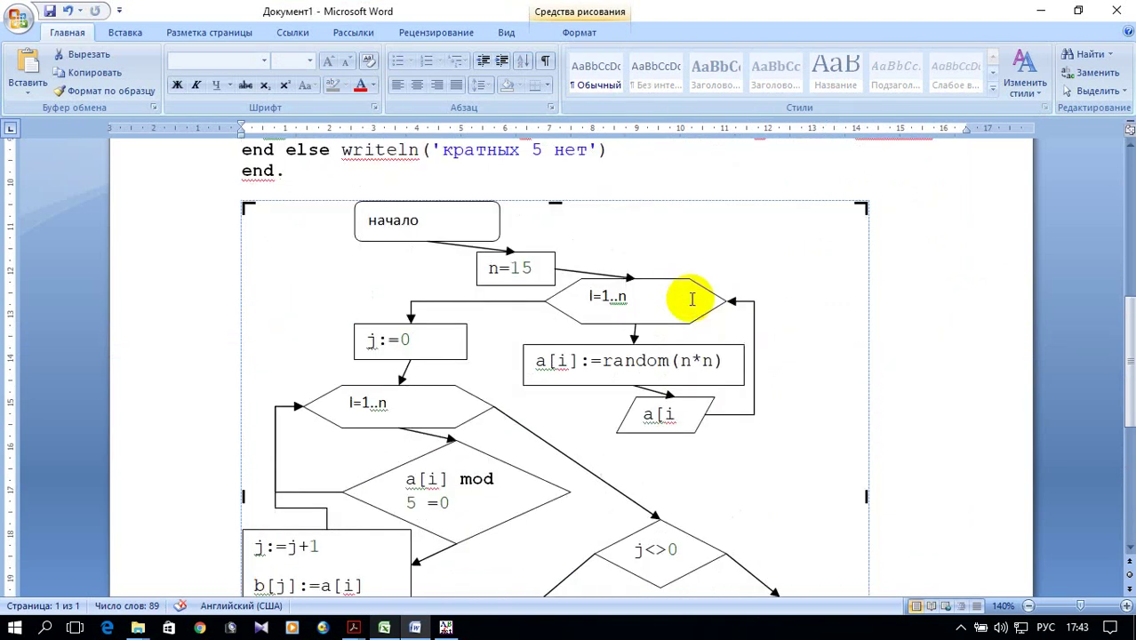
pyautogui.scroll(-1, 692, 300)
pyautogui.scroll(-1, 697, 305)
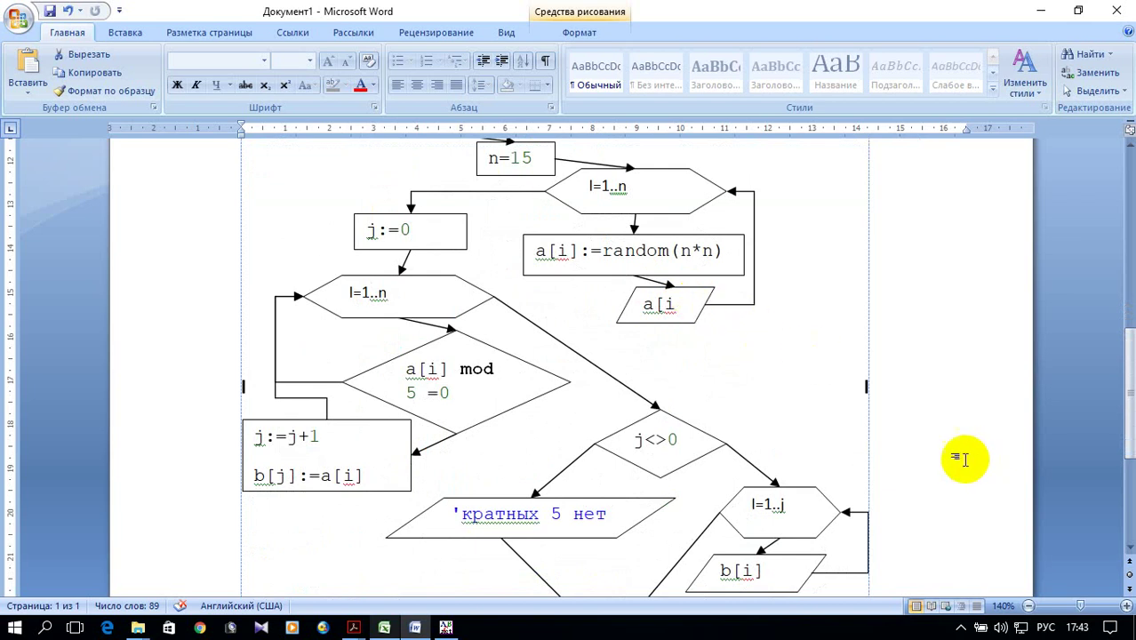
pyautogui.keyDown('ctrl'); pyautogui.scroll(-1, 916, 388); pyautogui.keyUp('ctrl')
pyautogui.keyDown('ctrl'); pyautogui.scroll(-2, 928, 385); pyautogui.keyUp('ctrl')
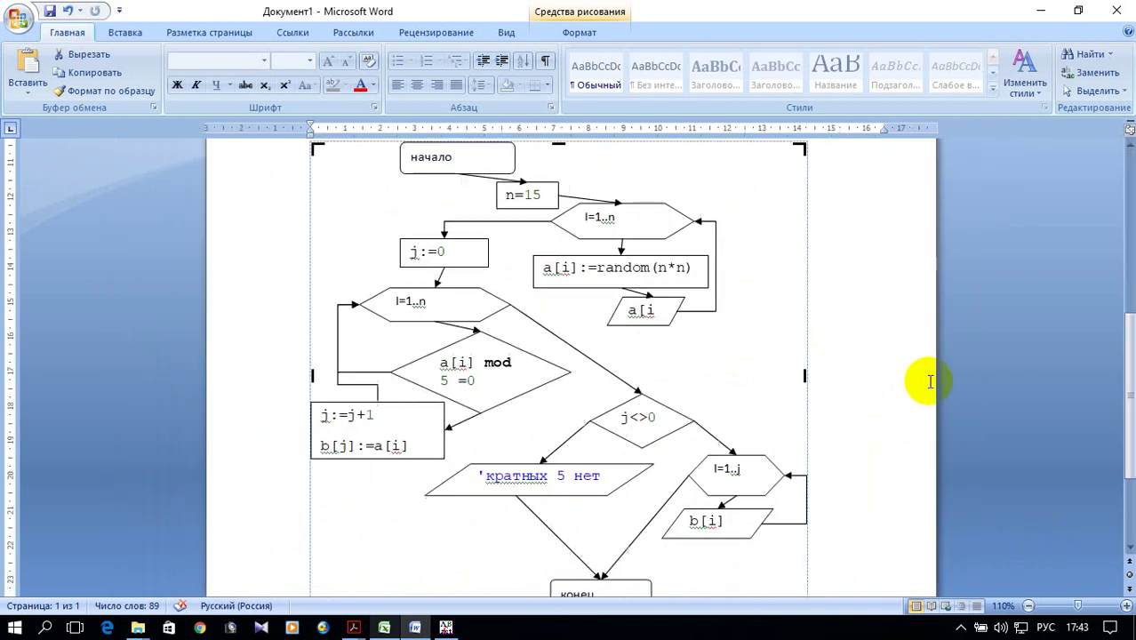
pyautogui.keyDown('ctrl'); pyautogui.scroll(-1, 929, 382); pyautogui.keyUp('ctrl')
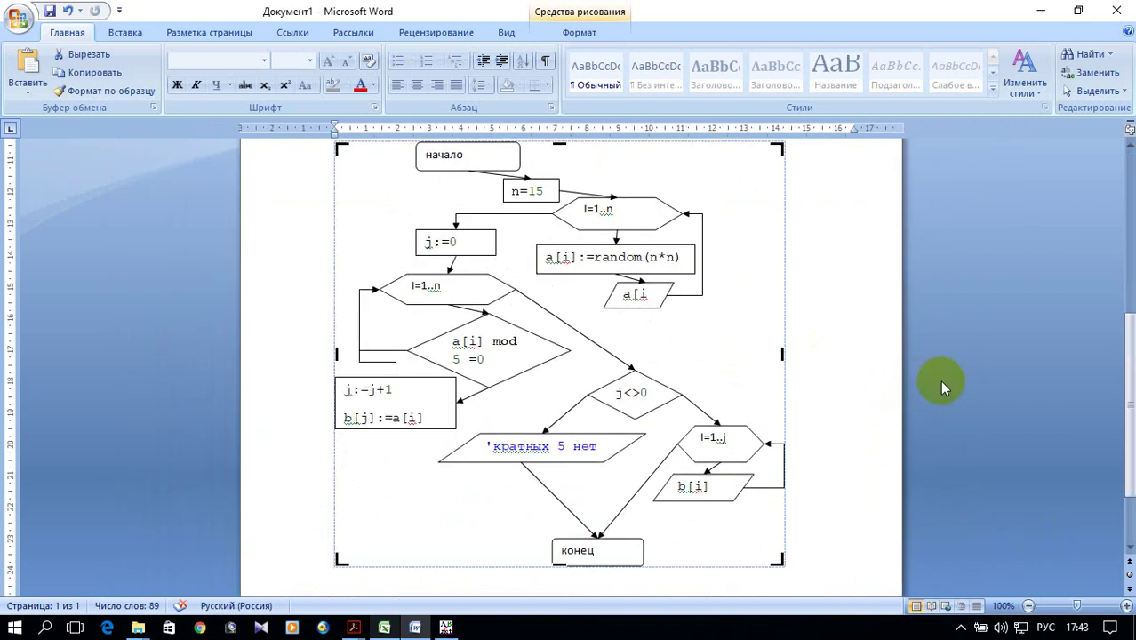
# Bring up the lab assignment PDF in Acrobat.
pyautogui.scroll(2, 940, 381)
pyautogui.scroll(2, 940, 381)
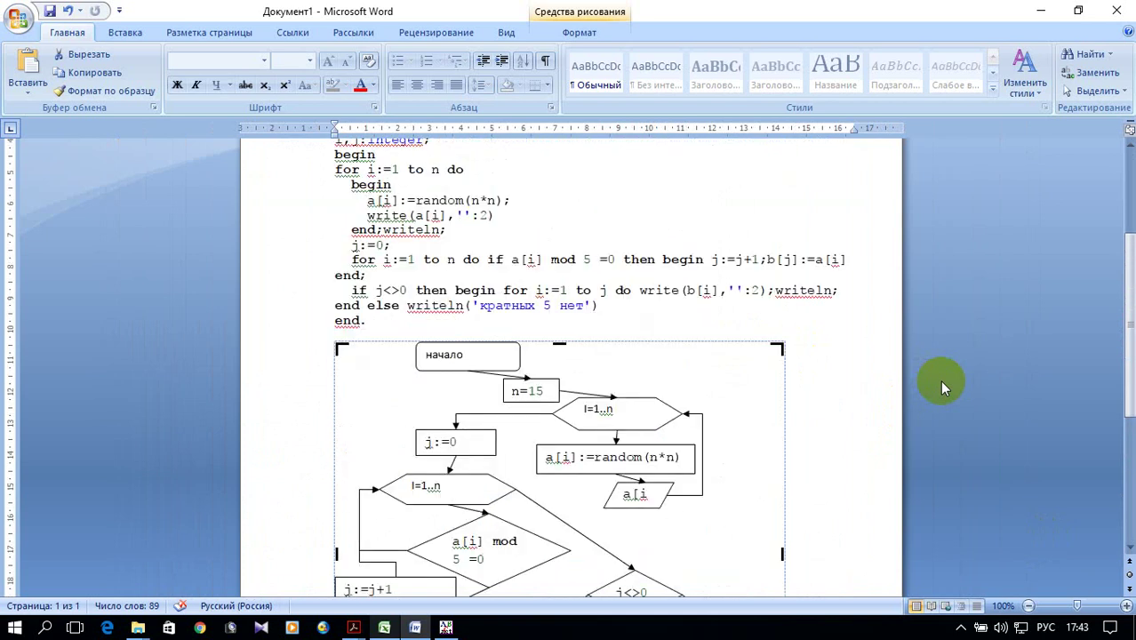
pyautogui.scroll(2, 940, 380)
pyautogui.scroll(2, 939, 381)
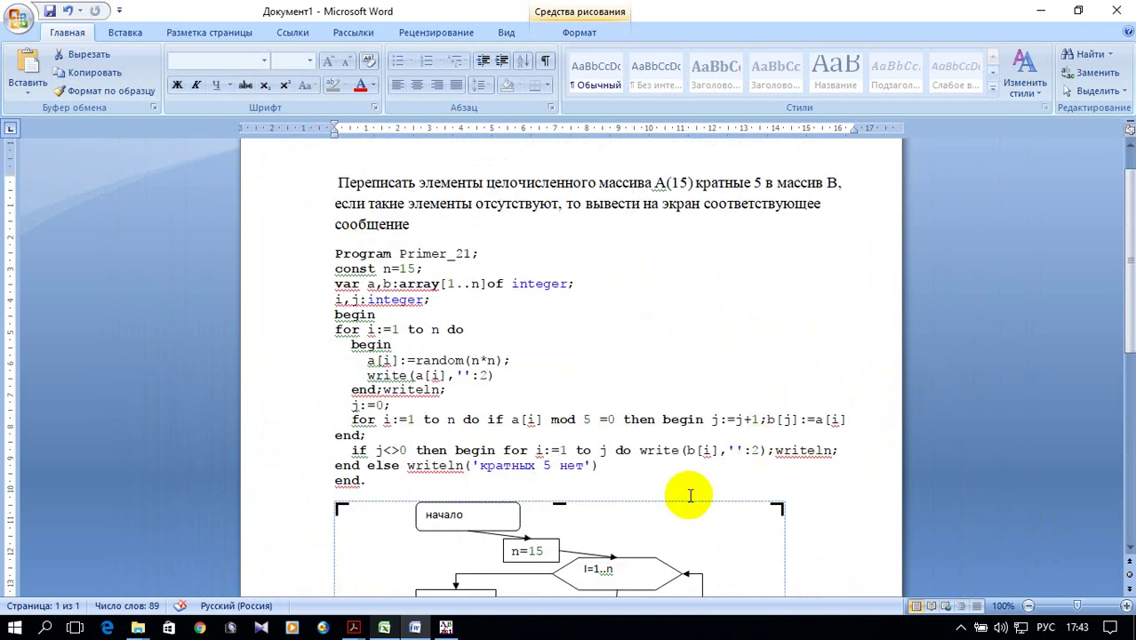
pyautogui.moveTo(348, 626)
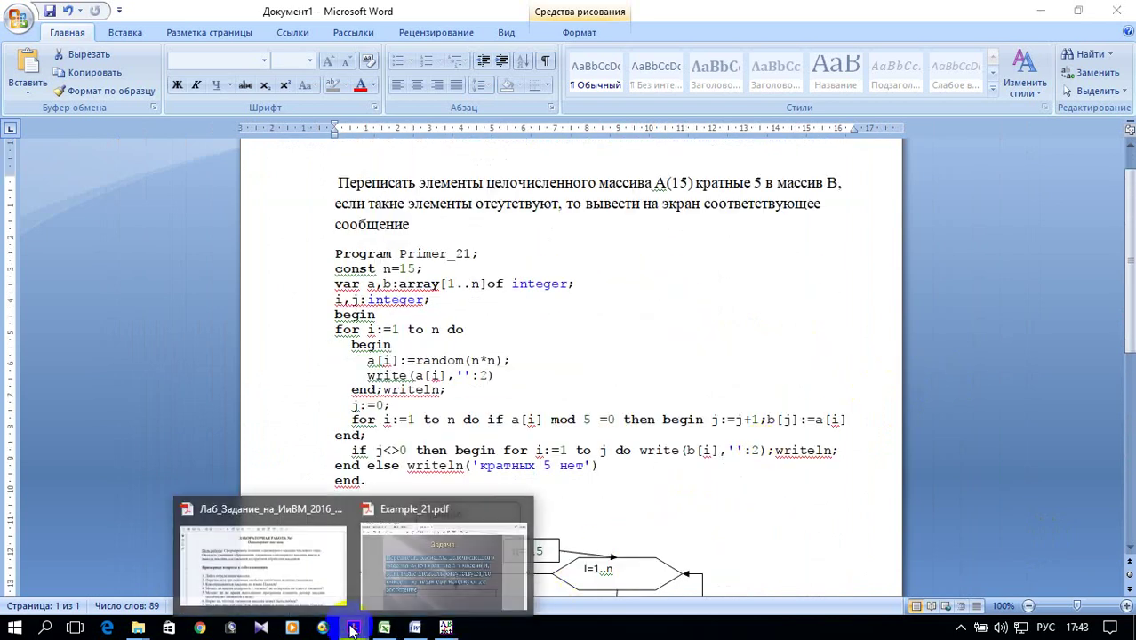
pyautogui.click(280, 582)
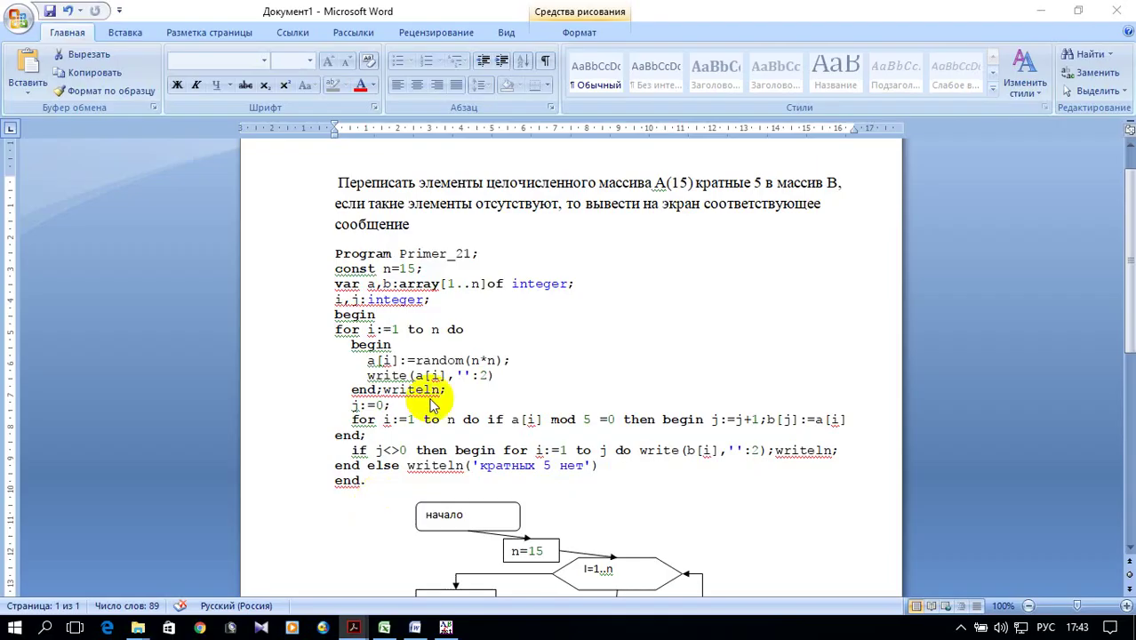